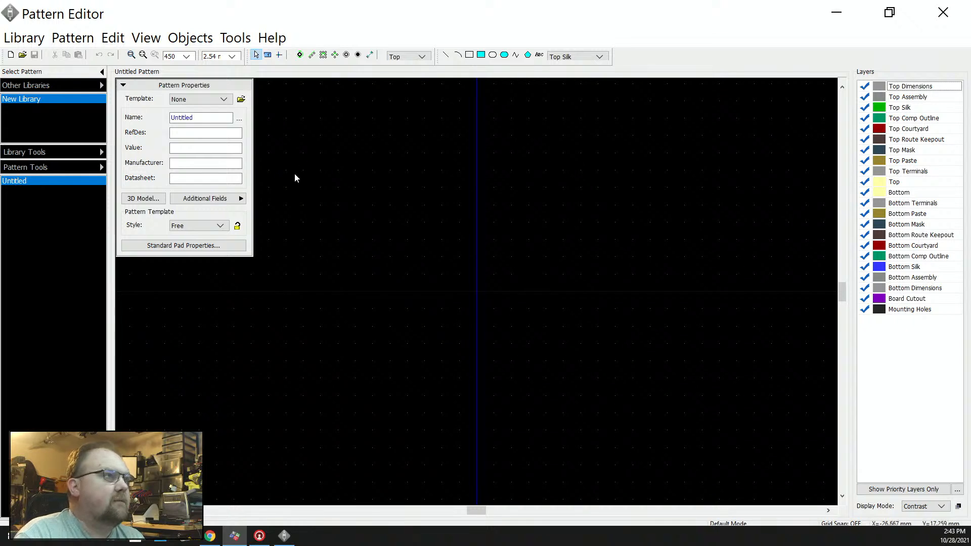
- Set the standard pad to a D-shape, 3.2 mm wide and 1.6 mm high
{"action": "left_click", "coordinate": [217, 246]}
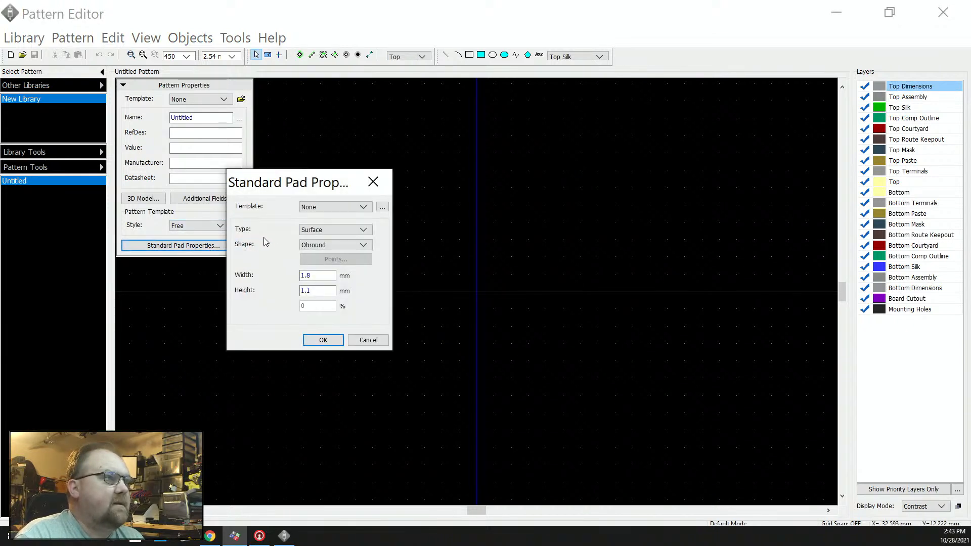
{"action": "left_click", "coordinate": [320, 246]}
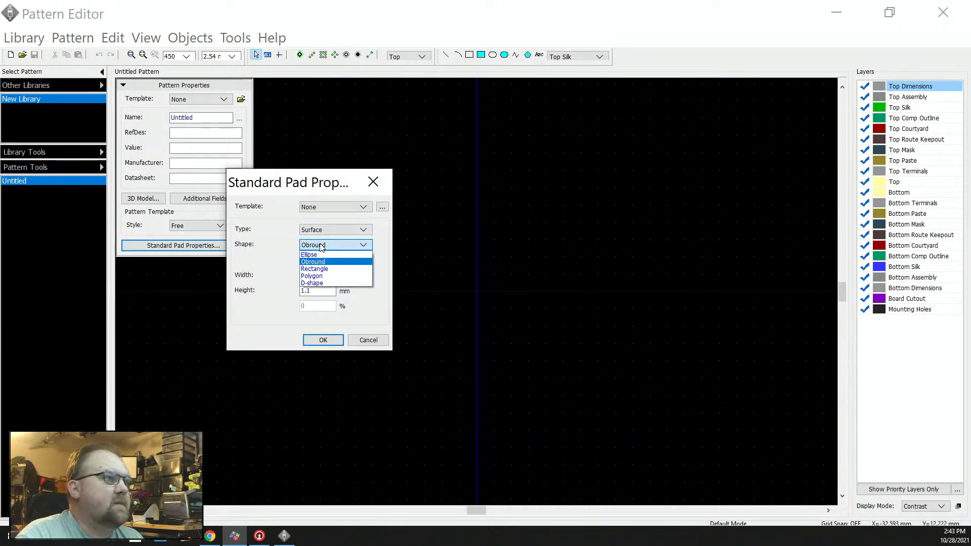
{"action": "left_click", "coordinate": [312, 283]}
{"action": "left_click_drag", "start_coordinate": [318, 275], "coordinate": [285, 280]}
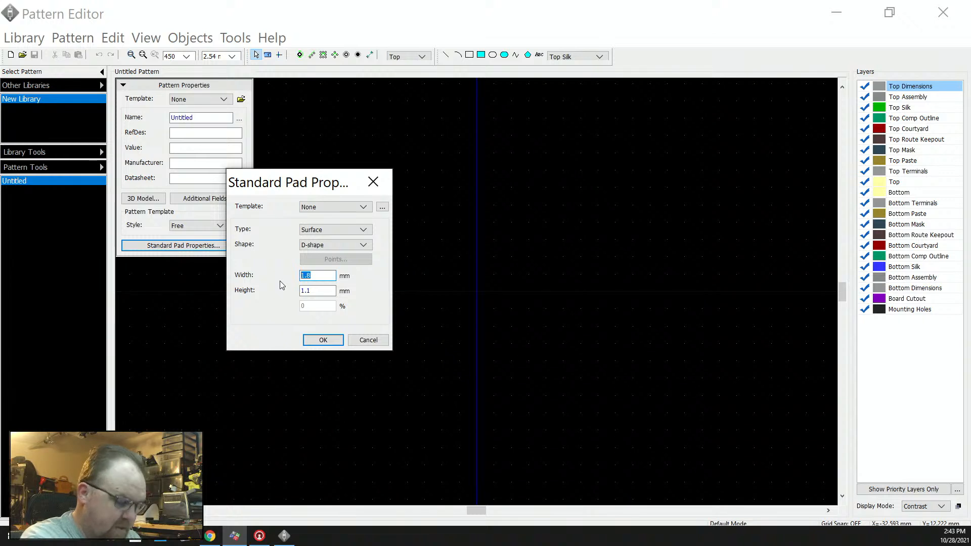
{"action": "type", "text": "1.6"}
{"action": "key", "text": "Tab"}
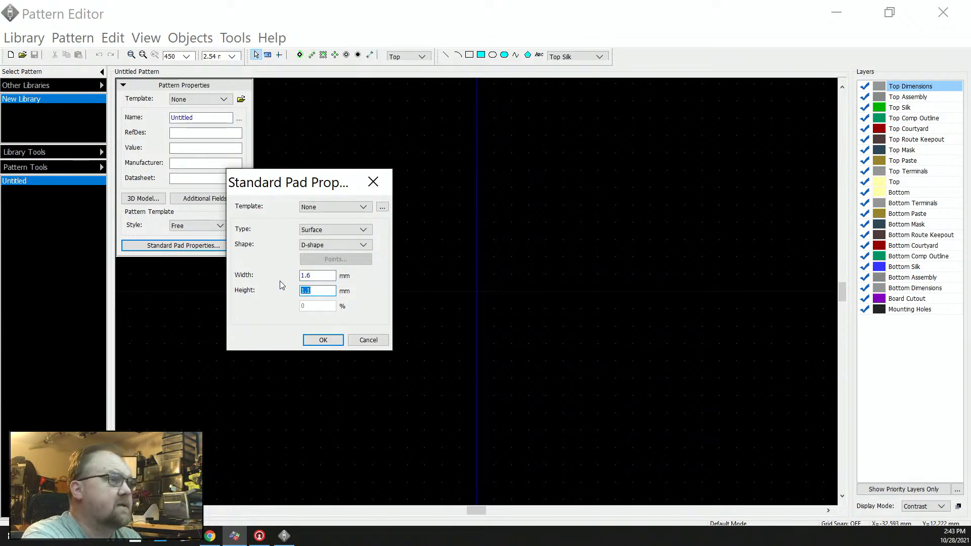
{"action": "type", "text": ".2"}
{"action": "key", "text": "Tab"}
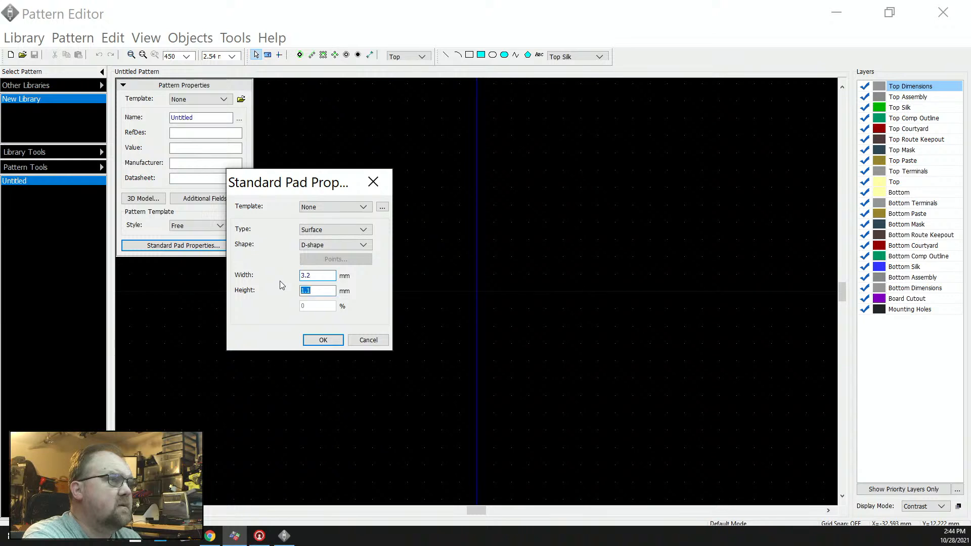
{"action": "type", "text": "1"}
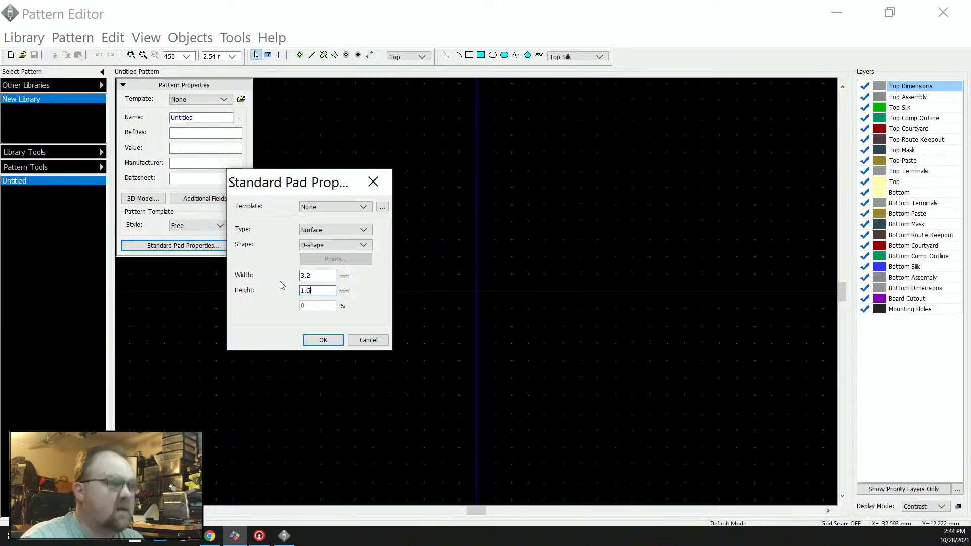
{"action": "left_click", "coordinate": [321, 339]}
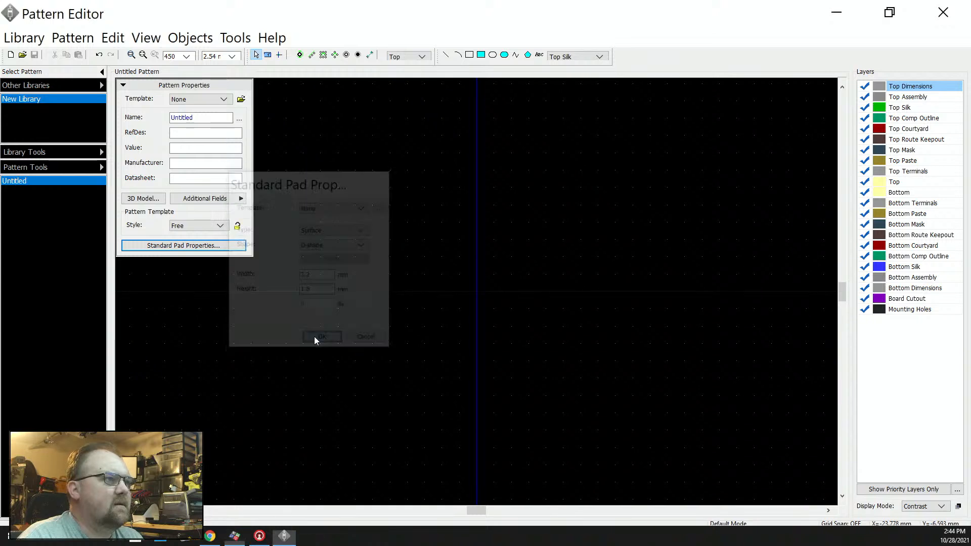
- Place a single test pad with the 3.2 × 1.6 mm size, and undo its placement
{"action": "left_click", "coordinate": [300, 55]}
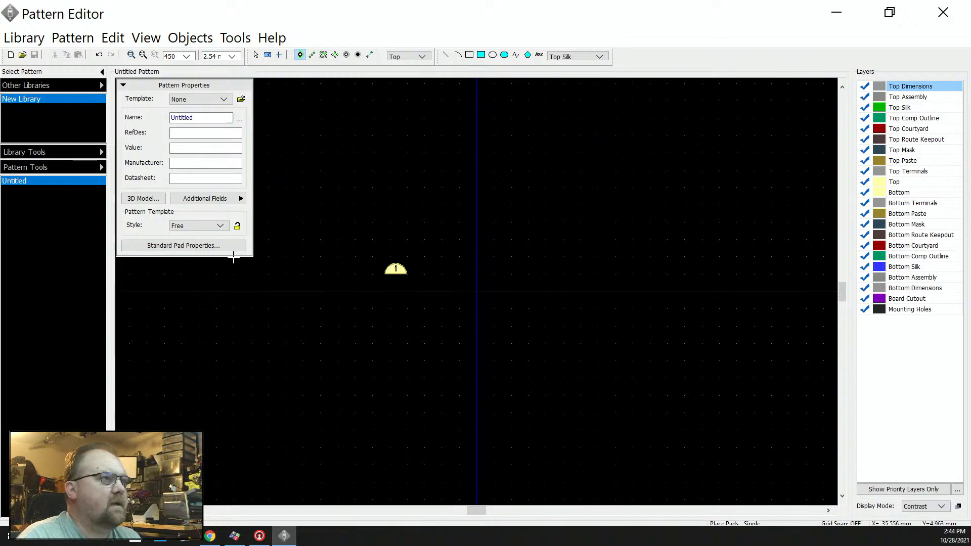
{"action": "key", "text": "Escape"}
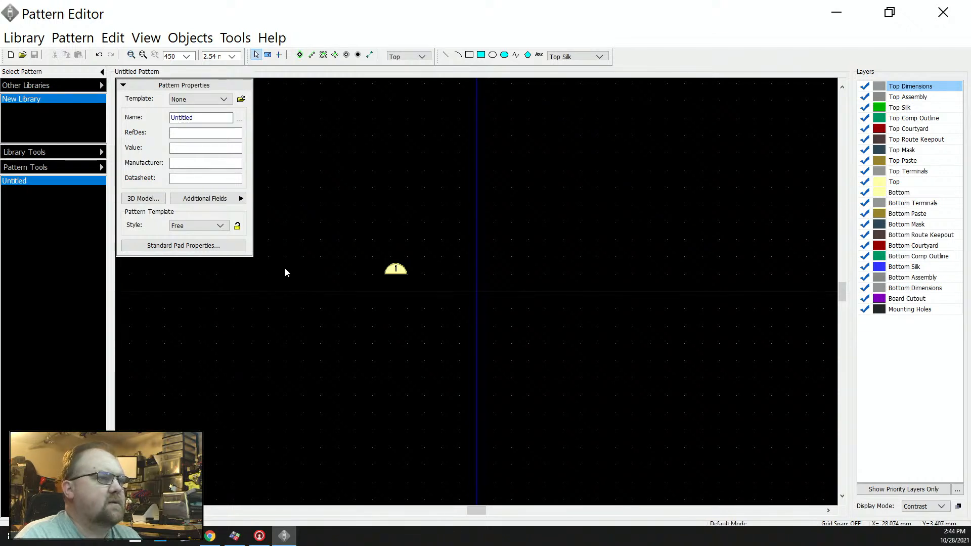
{"action": "key", "text": "ctrl+z"}
- Swap the standard D-shape pad's dimensions to a width of 1.6 mm and a height of 3.2 mm
{"action": "left_click", "coordinate": [202, 246]}
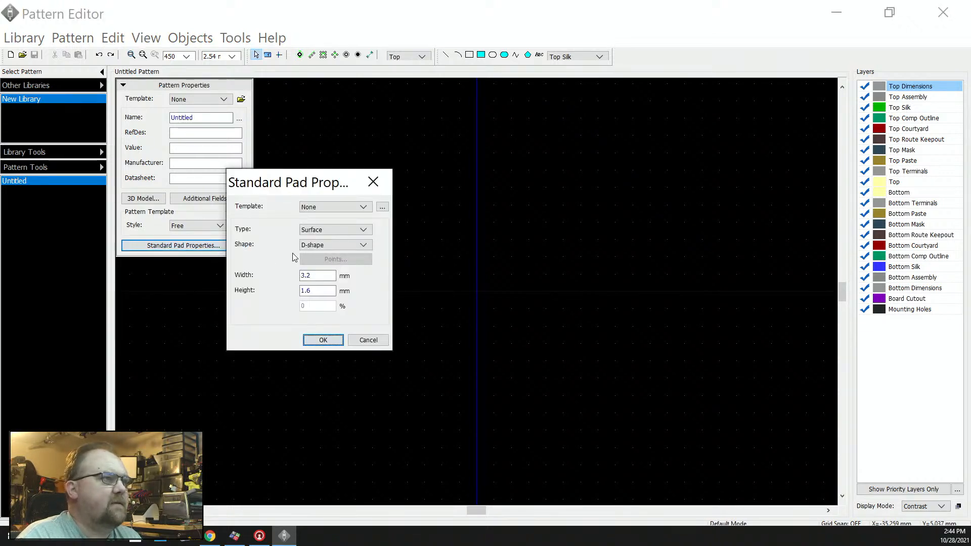
{"action": "double_click", "coordinate": [317, 274]}
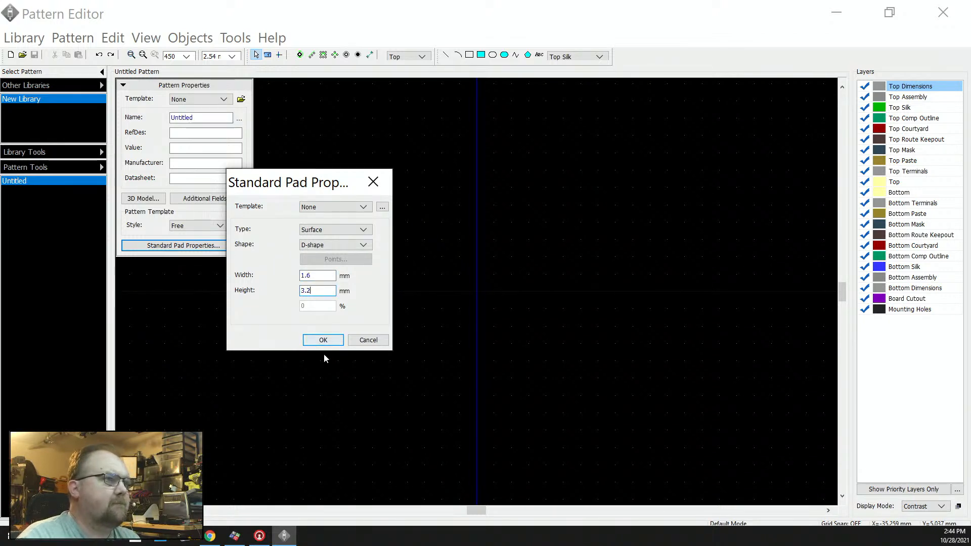
{"action": "left_click", "coordinate": [327, 341]}
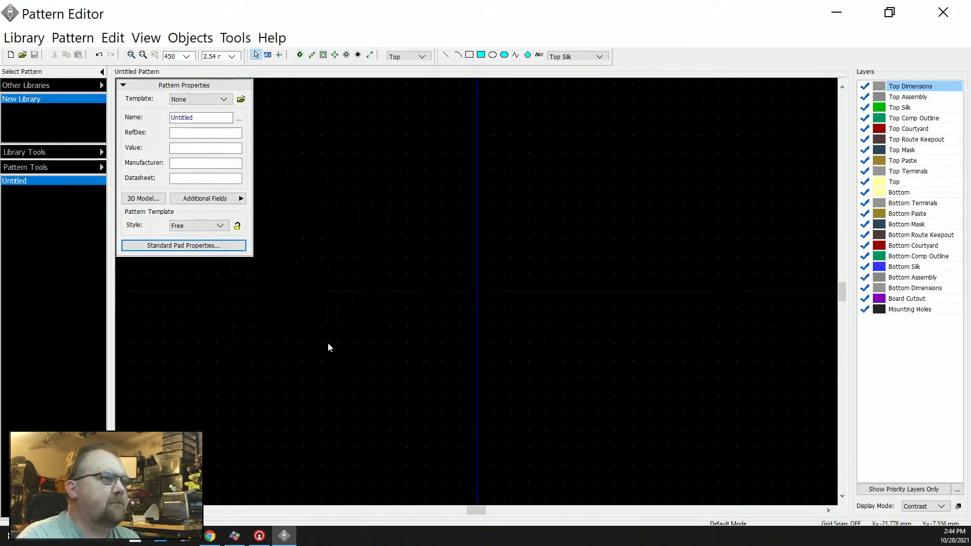
- Place a single test pad with the new dimensions beside the vertical axis, and undo its placement
{"action": "left_click", "coordinate": [299, 54]}
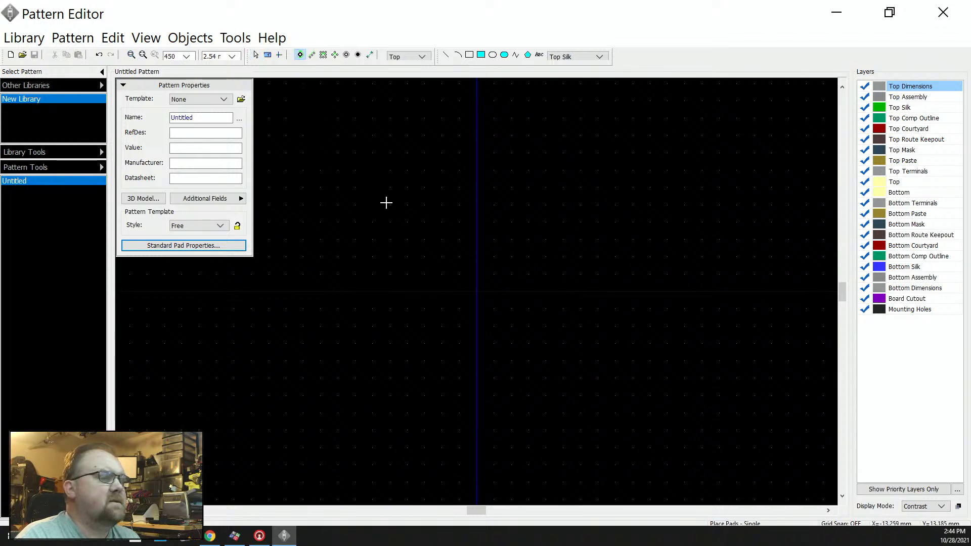
{"action": "left_click", "coordinate": [445, 272]}
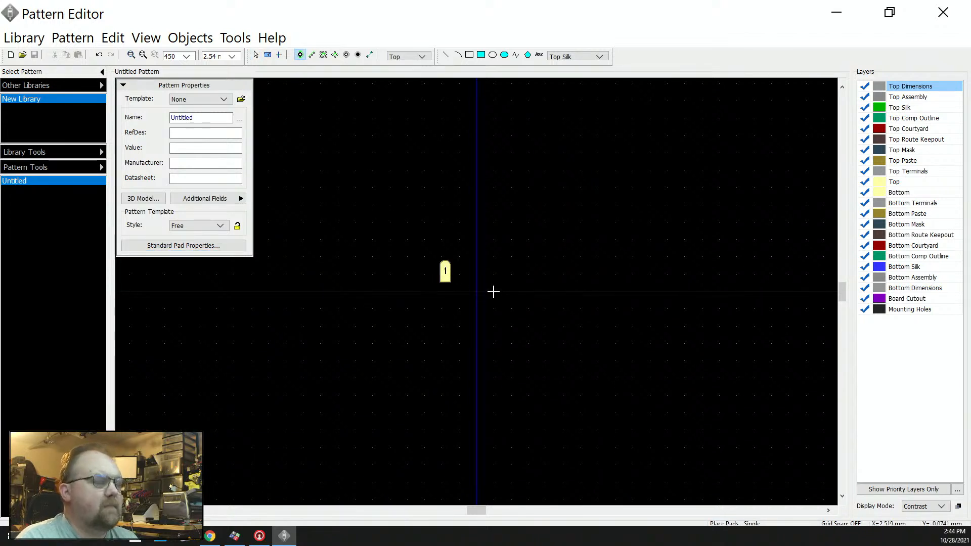
{"action": "key", "text": "ctrl+z"}
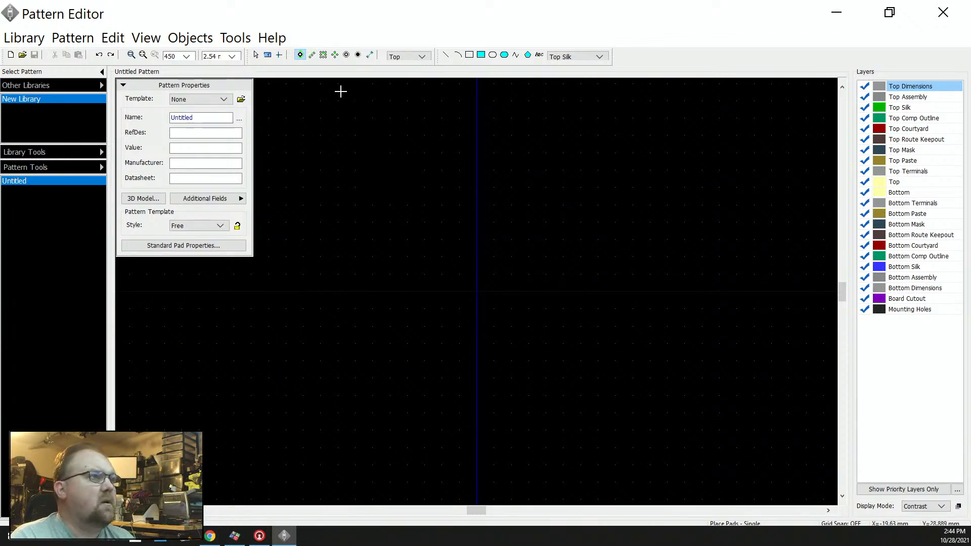
- Place a line of 20 pads down the vertical axis, from about Y = 56 mm to about Y = 8 mm
{"action": "left_click", "coordinate": [313, 55]}
{"action": "scroll", "coordinate": [462, 445], "scroll_direction": "down", "scroll_amount": 2}
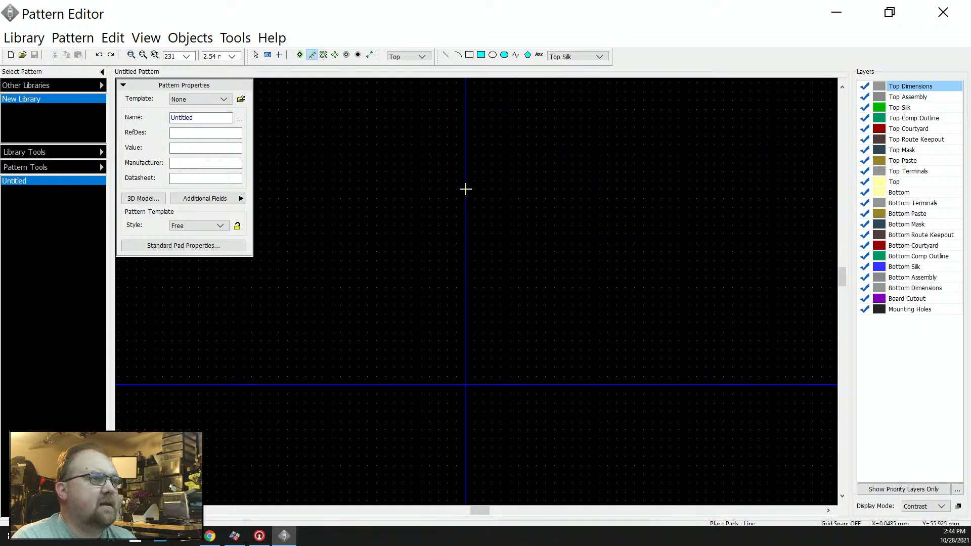
{"action": "left_click", "coordinate": [465, 189]}
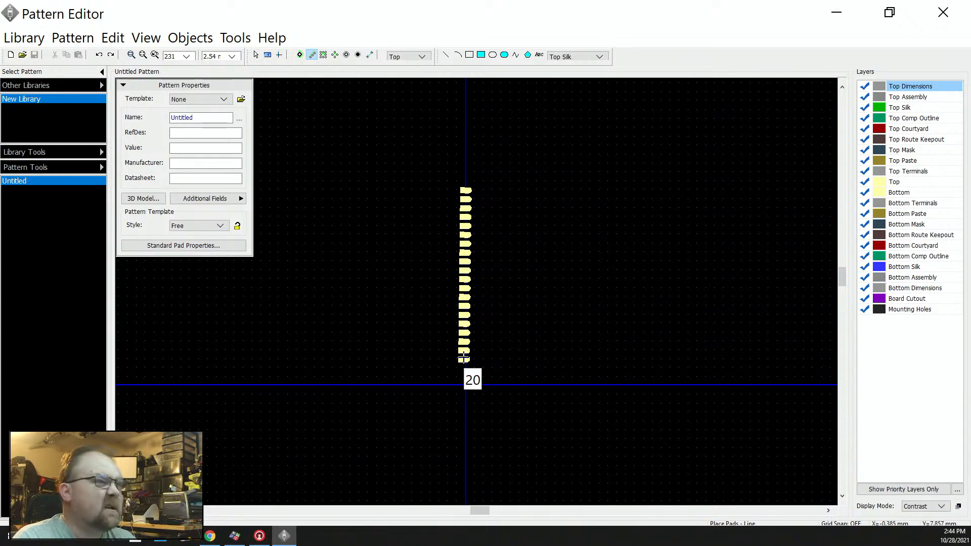
{"action": "left_click", "coordinate": [463, 358]}
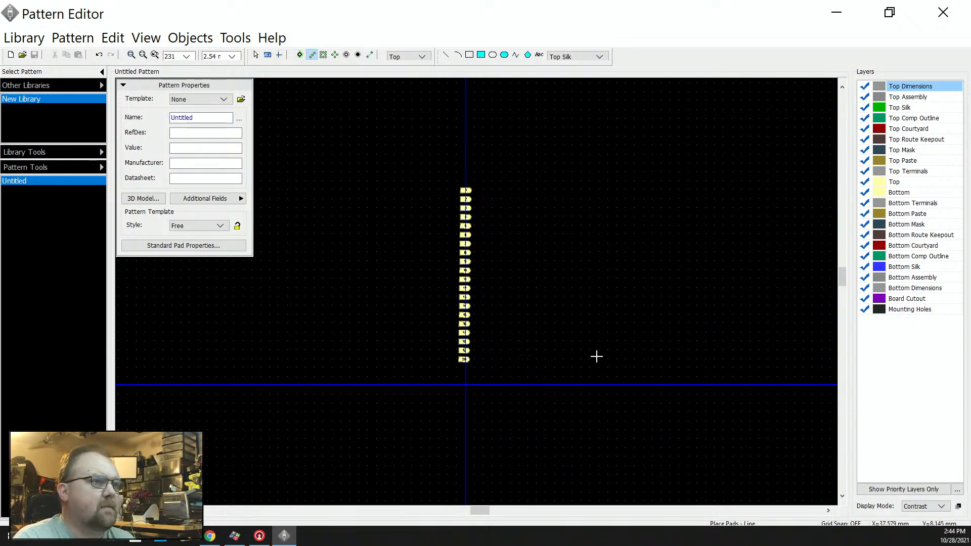
- Try placing a second line of 20 pads upward beside the first column, and undo it
{"action": "left_click", "coordinate": [561, 362]}
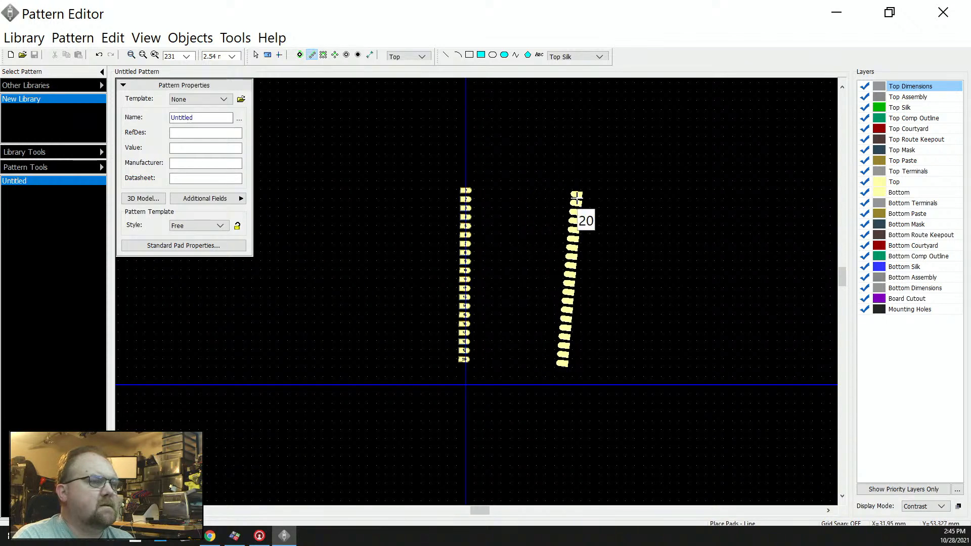
{"action": "left_click", "coordinate": [576, 194]}
{"action": "key", "text": "ctrl+z"}
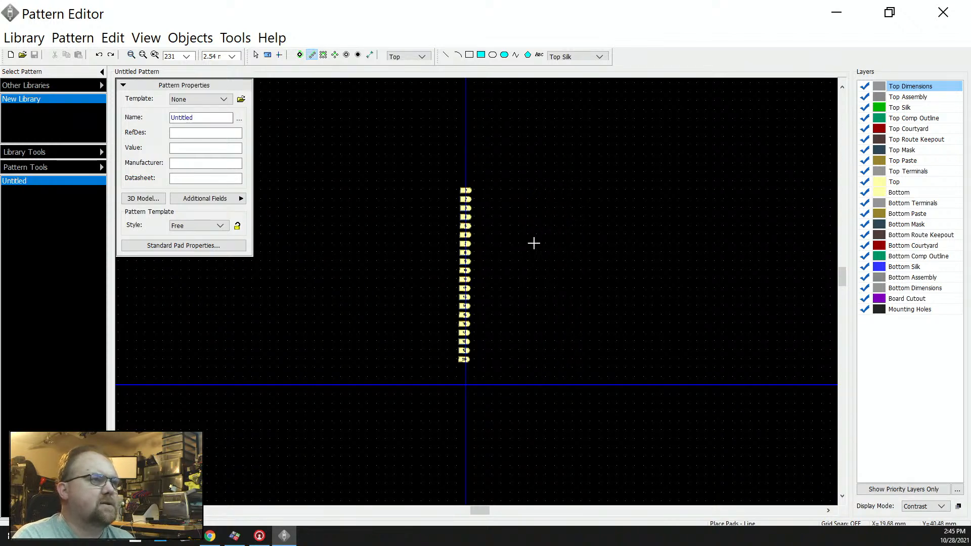
- Turn on Snap to Grid, keeping the 2.54 mm grid size
{"action": "scroll", "coordinate": [533, 245], "scroll_direction": "up", "scroll_amount": 3}
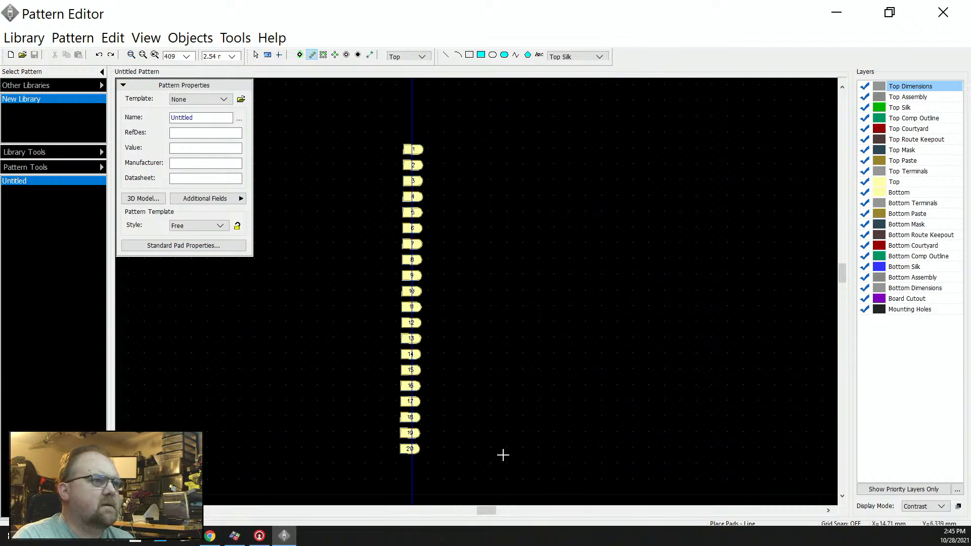
{"action": "left_click", "coordinate": [139, 38]}
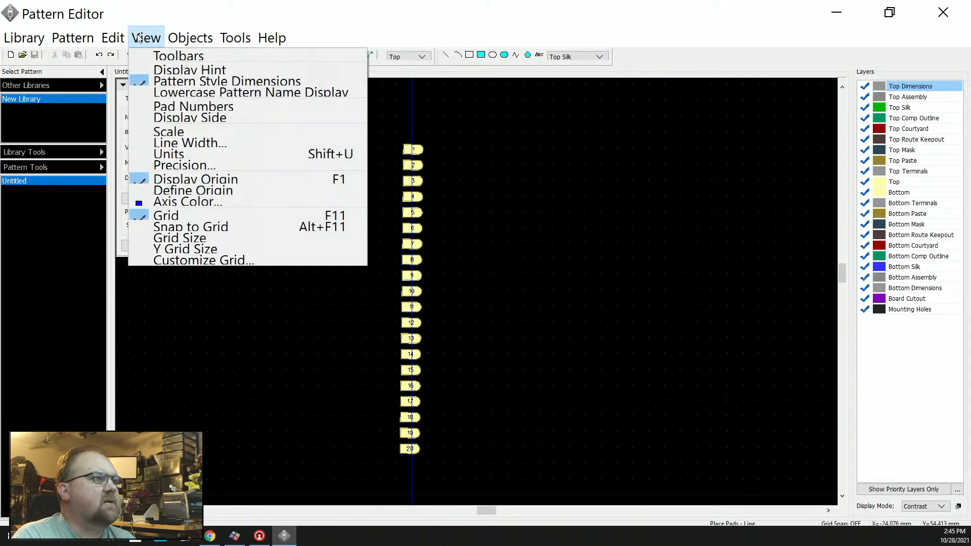
{"action": "left_click", "coordinate": [189, 229]}
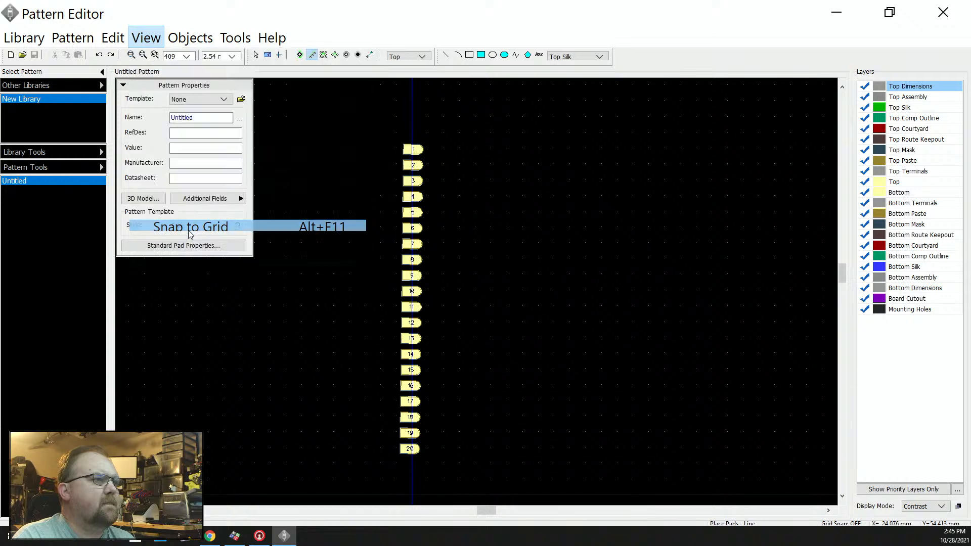
{"action": "left_click", "coordinate": [231, 56]}
{"action": "left_click", "coordinate": [224, 96]}
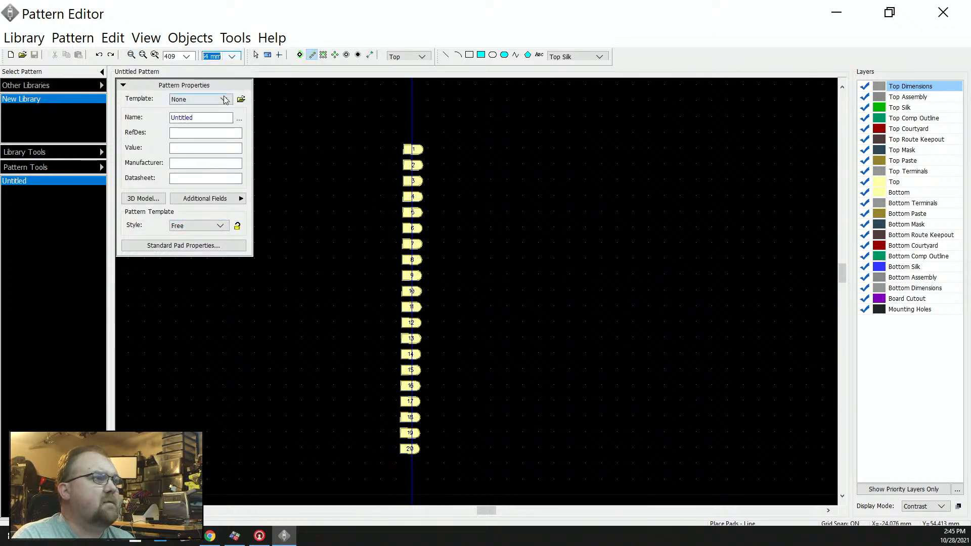
- Select the whole misaligned column of 20 pads and delete it
{"action": "left_click", "coordinate": [256, 54]}
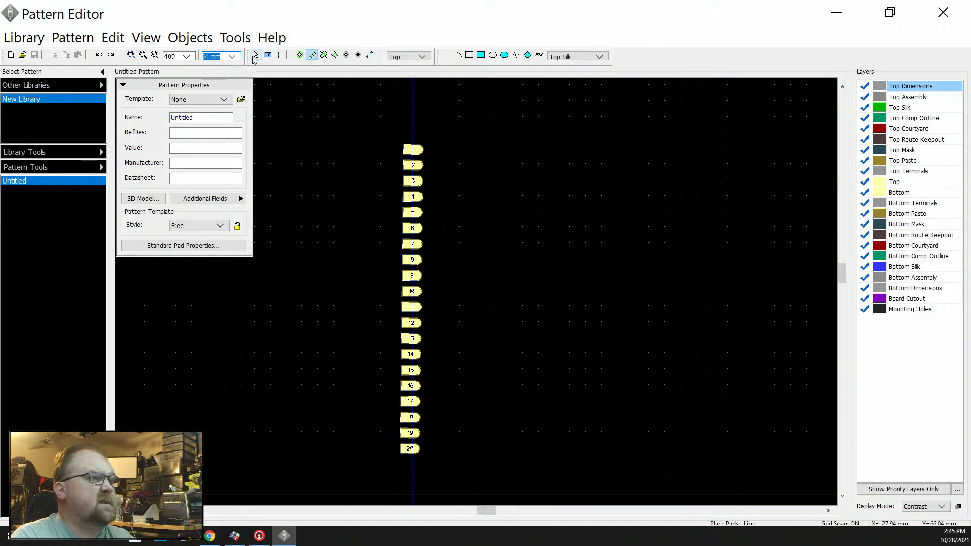
{"action": "left_click_drag", "start_coordinate": [369, 120], "coordinate": [471, 489]}
{"action": "key", "text": "Delete"}
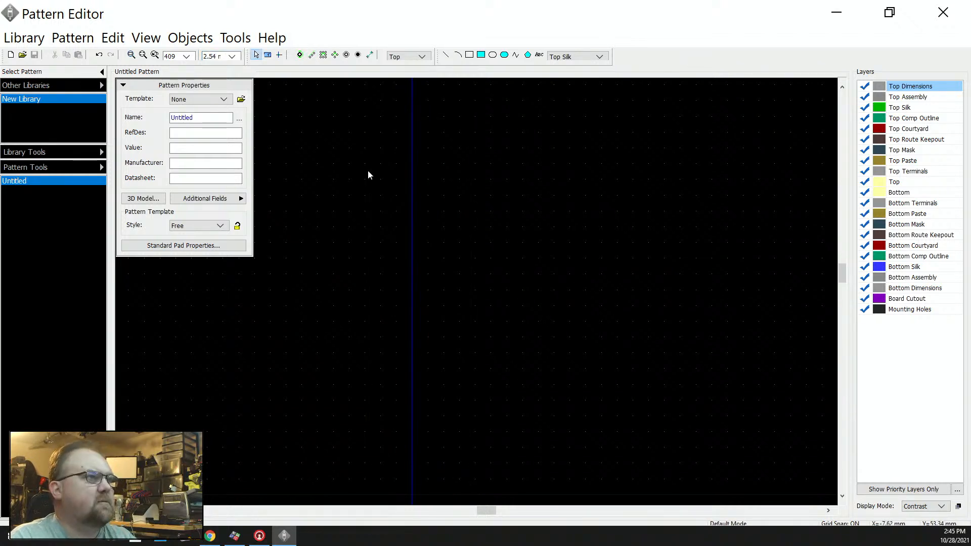
- Place a straight line of pads 1–20 down the vertical axis, and a parallel line of pads 21–40 upward at X = 17.78 mm
{"action": "left_click", "coordinate": [312, 54]}
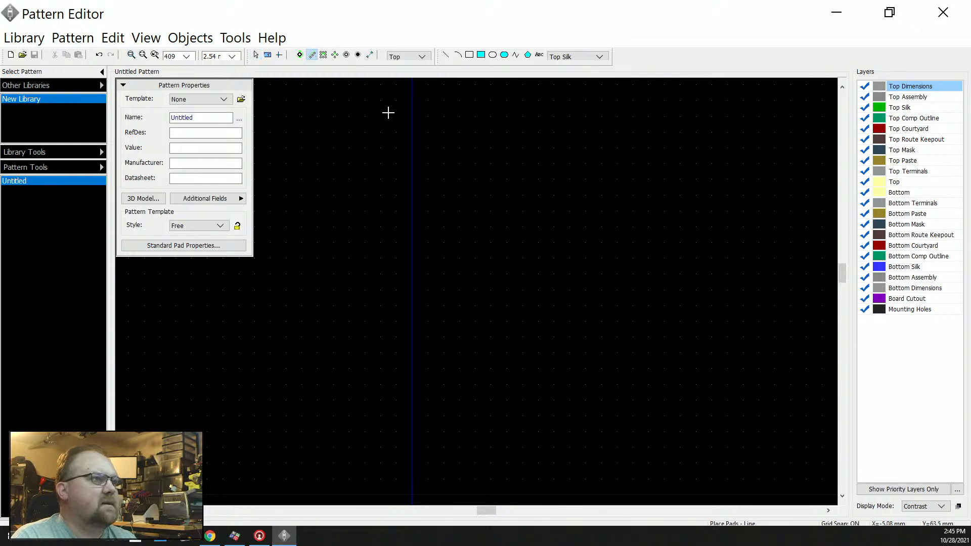
{"action": "left_click", "coordinate": [412, 147]}
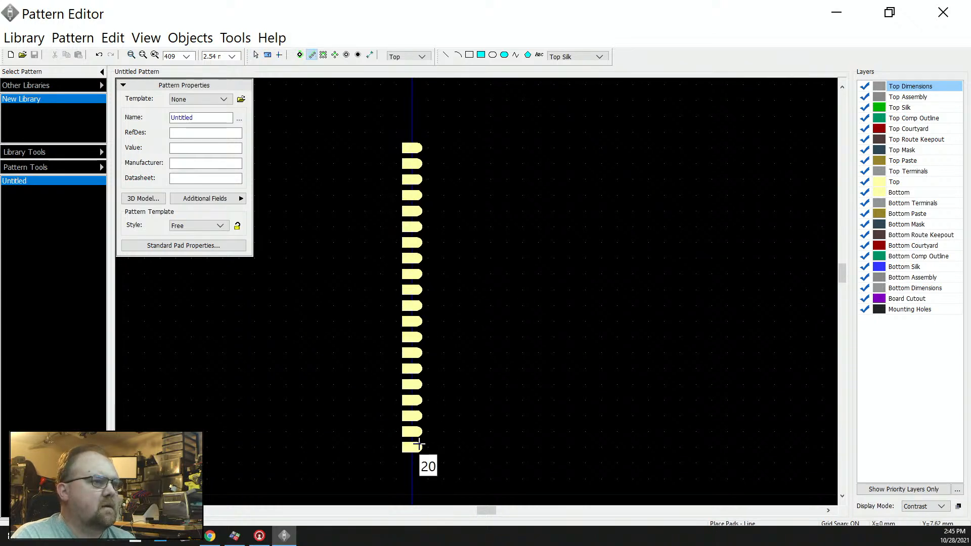
{"action": "left_click", "coordinate": [420, 444]}
{"action": "left_click", "coordinate": [522, 447]}
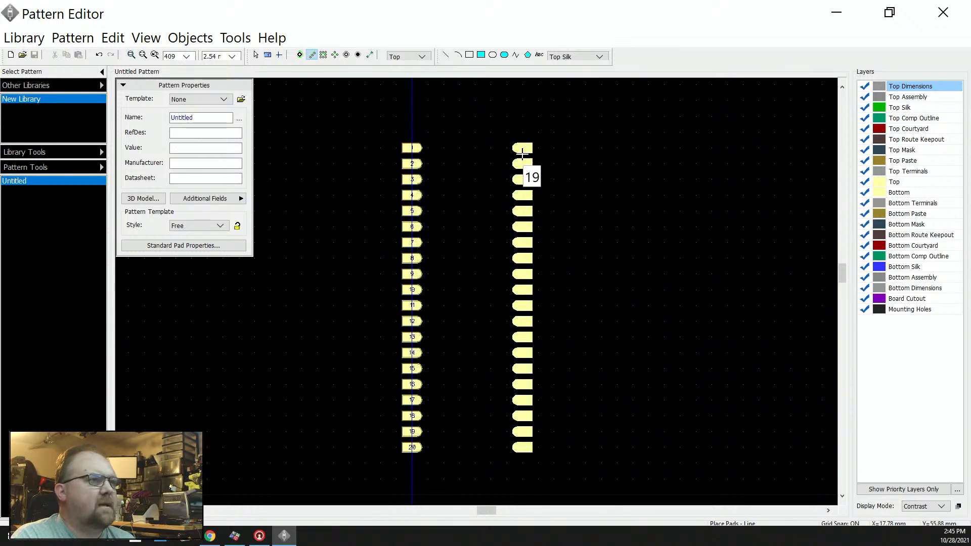
{"action": "left_click", "coordinate": [522, 152]}
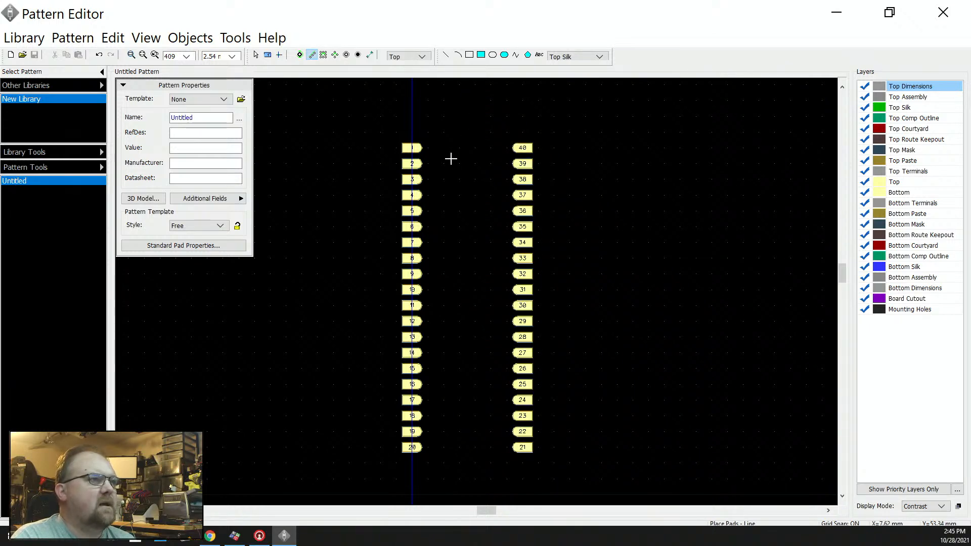
{"action": "scroll", "coordinate": [445, 159], "scroll_direction": "up", "scroll_amount": 2}
{"action": "scroll", "coordinate": [402, 147], "scroll_direction": "down", "scroll_amount": 2}
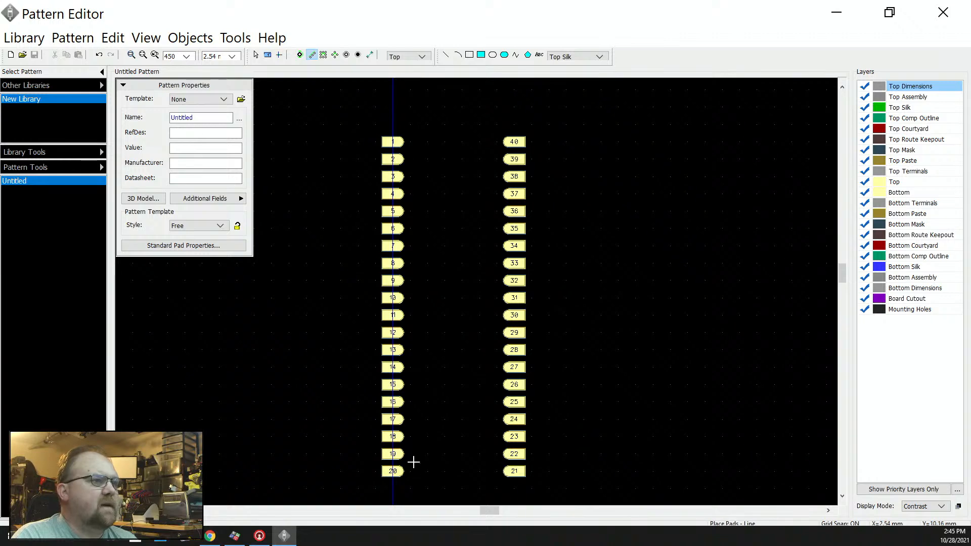
{"action": "scroll", "coordinate": [412, 462], "scroll_direction": "up", "scroll_amount": 3}
{"action": "scroll", "coordinate": [669, 447], "scroll_direction": "down", "scroll_amount": 4}
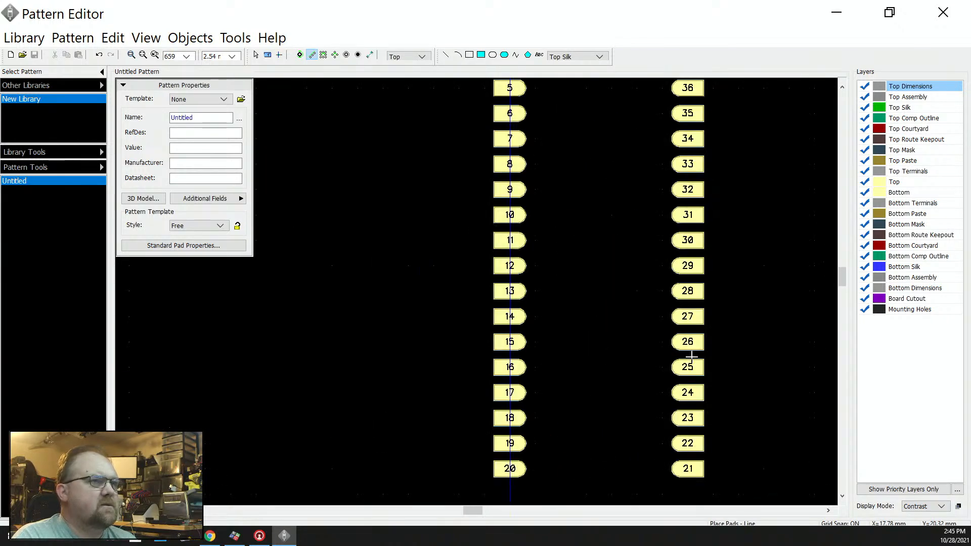
{"action": "scroll", "coordinate": [721, 124], "scroll_direction": "up", "scroll_amount": 2}
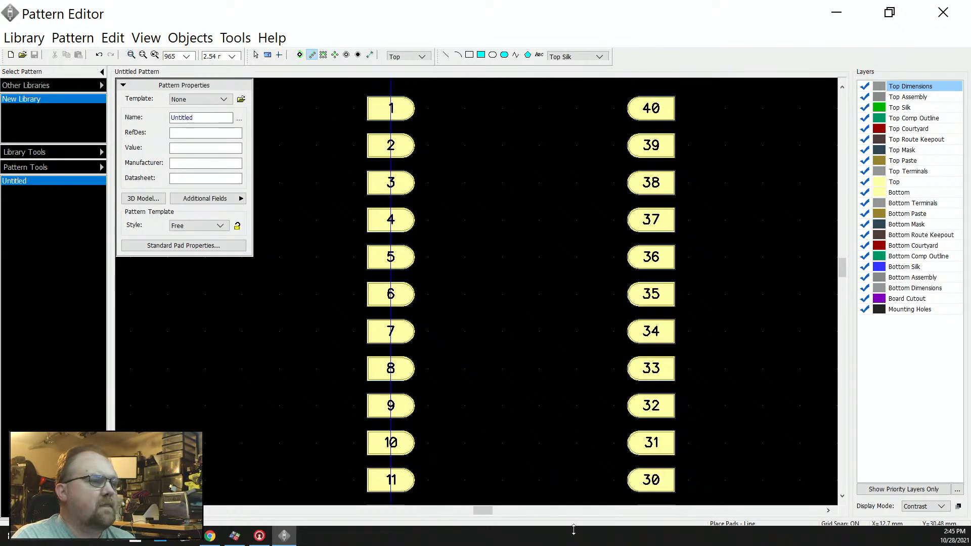
- Switch to Chrome, open the course's Pico Module (Annotated) datasheet, and go to the mechanical specification on page 7
{"action": "left_click", "coordinate": [210, 535]}
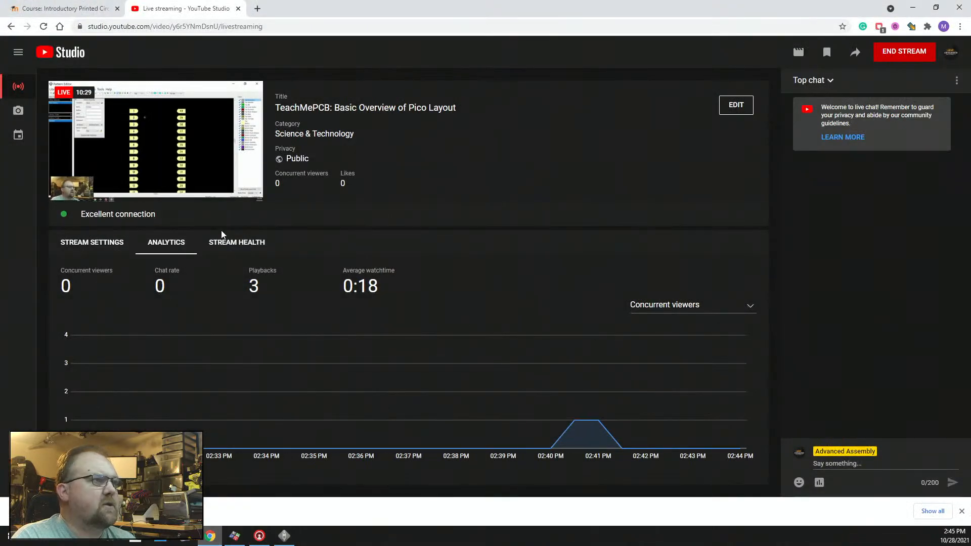
{"action": "left_click", "coordinate": [91, 10]}
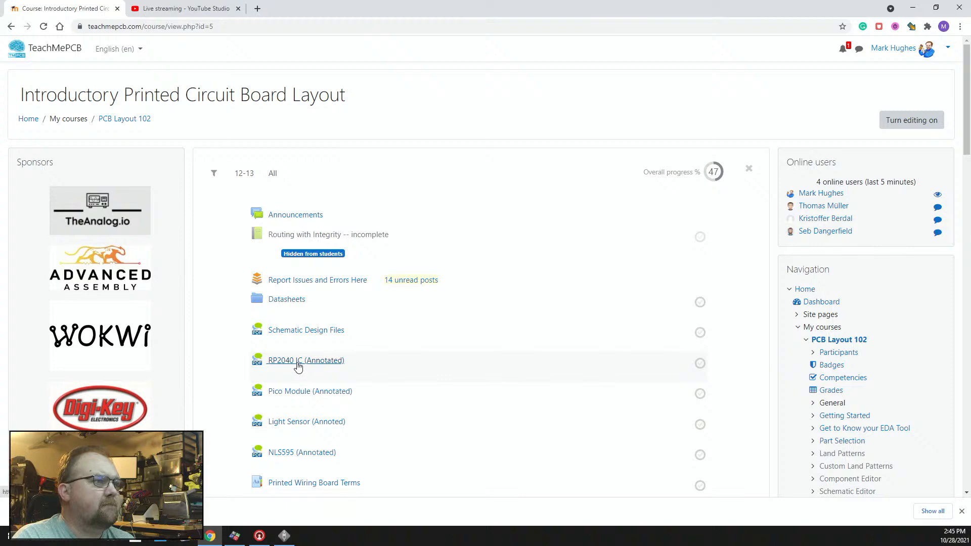
{"action": "left_click", "coordinate": [297, 397]}
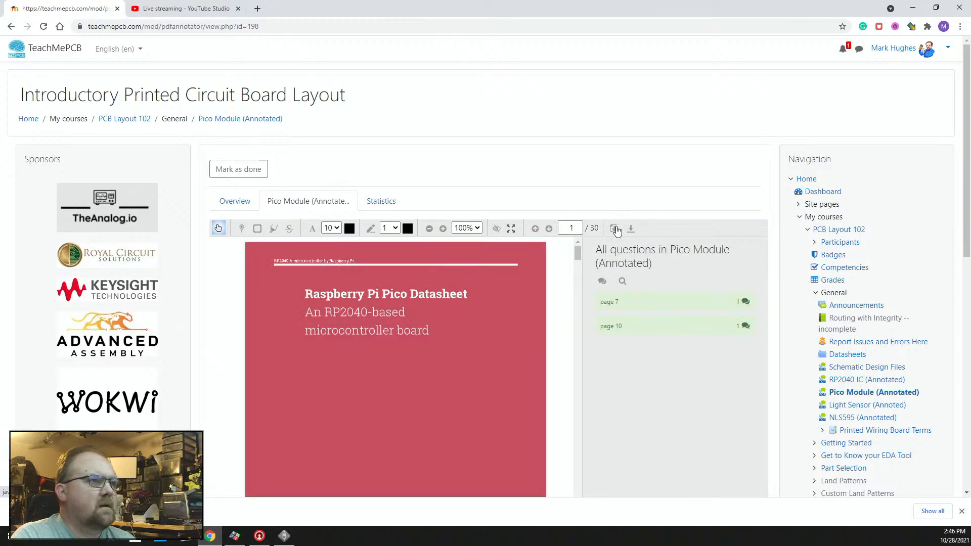
{"action": "left_click", "coordinate": [549, 230]}
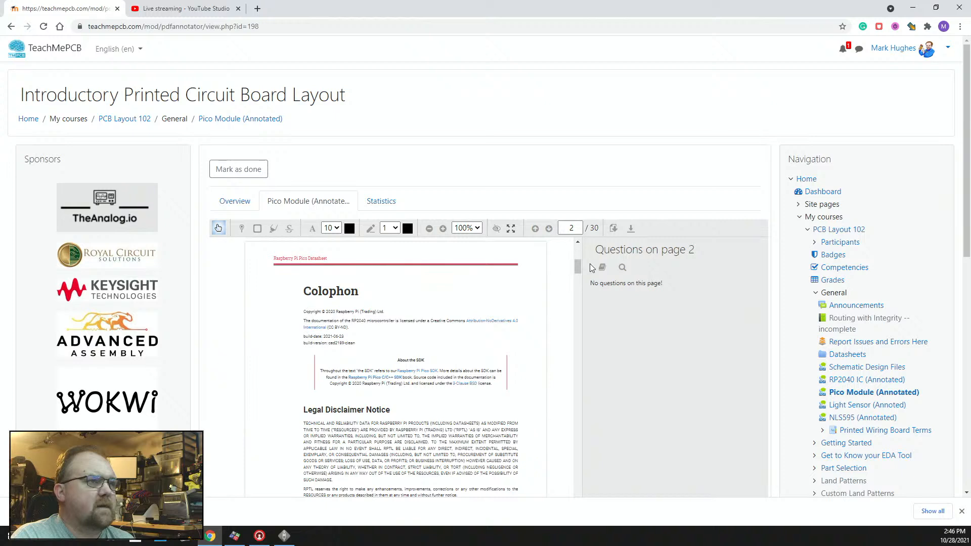
{"action": "left_click", "coordinate": [535, 228]}
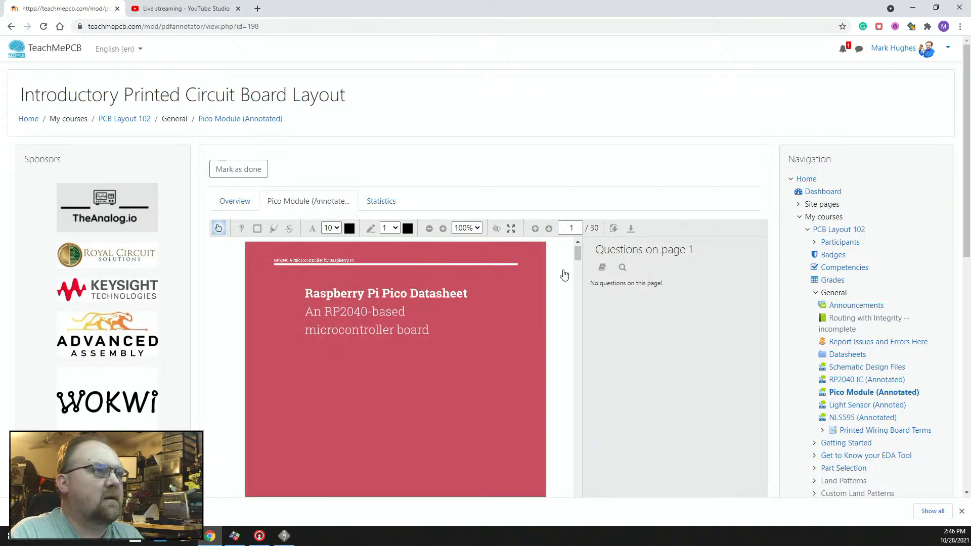
{"action": "left_click", "coordinate": [549, 229]}
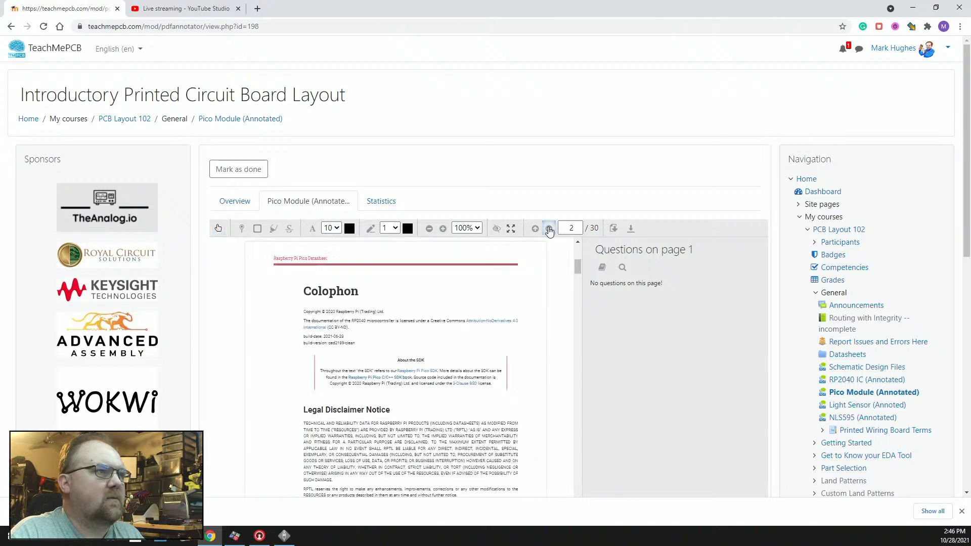
{"action": "left_click", "coordinate": [549, 228]}
{"action": "left_click", "coordinate": [549, 228]}
{"action": "left_click", "coordinate": [548, 228]}
{"action": "left_click", "coordinate": [549, 228]}
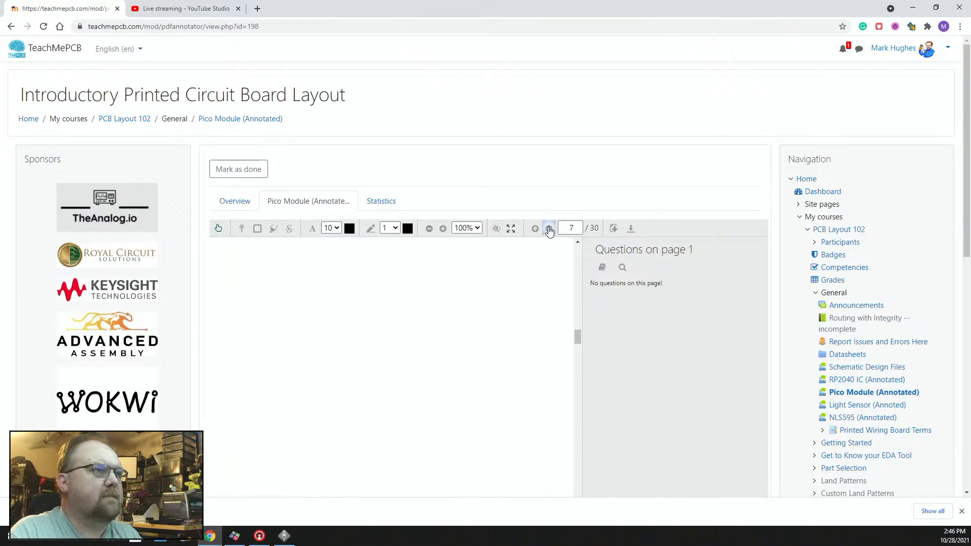
{"action": "left_click", "coordinate": [548, 228]}
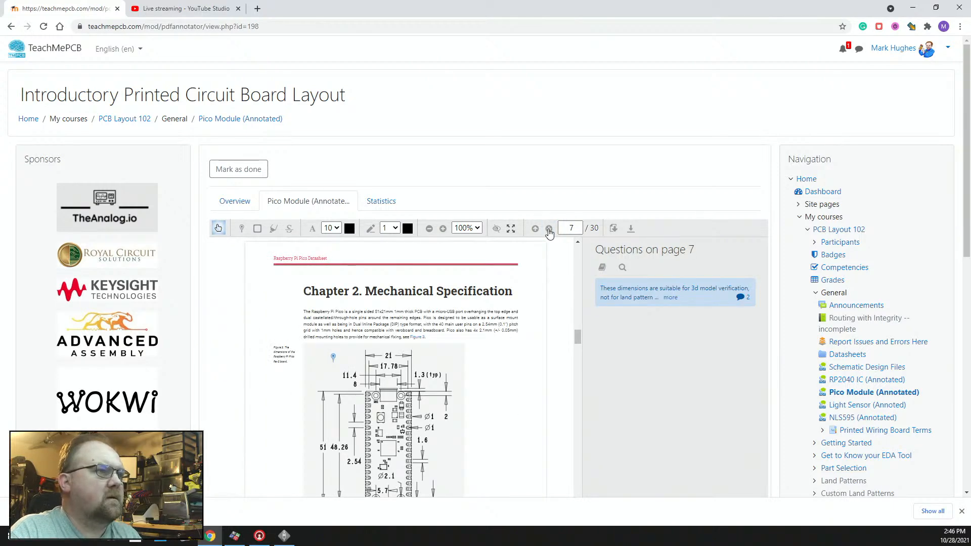
- Examine the Pico's dimension drawing and pinout figure at larger zoom, and return to Pattern Editor
{"action": "scroll", "coordinate": [377, 440], "scroll_direction": "up", "scroll_amount": 3}
{"action": "scroll", "coordinate": [404, 374], "scroll_direction": "down", "scroll_amount": 4}
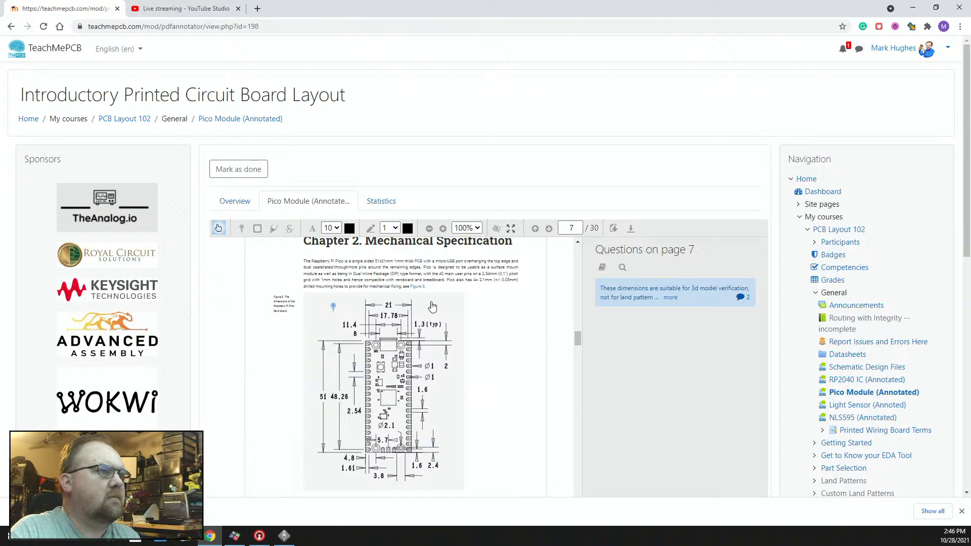
{"action": "left_click", "coordinate": [443, 229]}
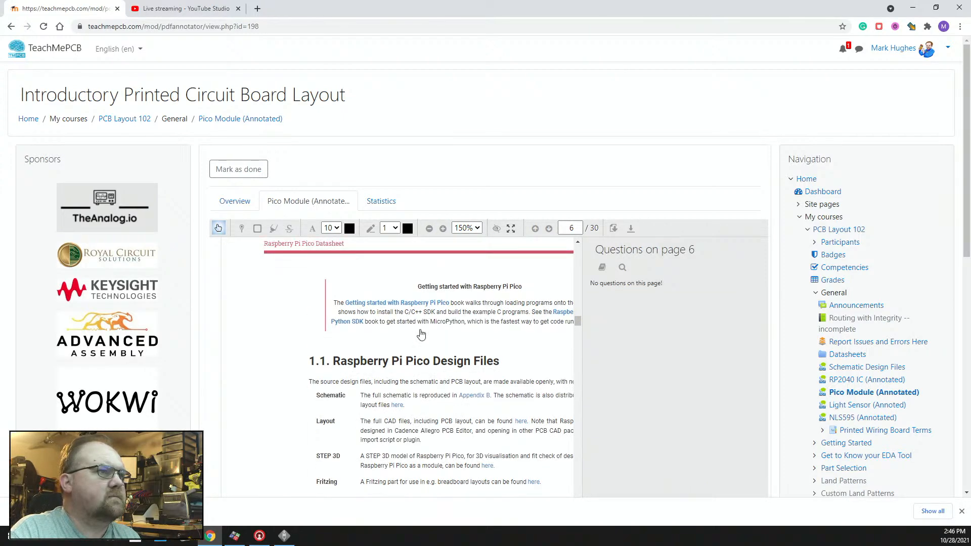
{"action": "scroll", "coordinate": [421, 335], "scroll_direction": "down", "scroll_amount": 10}
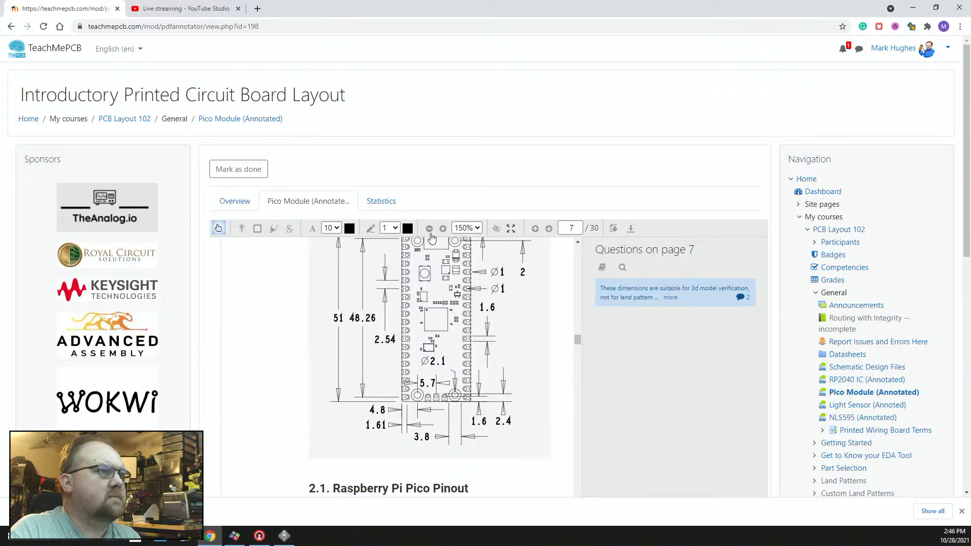
{"action": "left_click", "coordinate": [440, 231]}
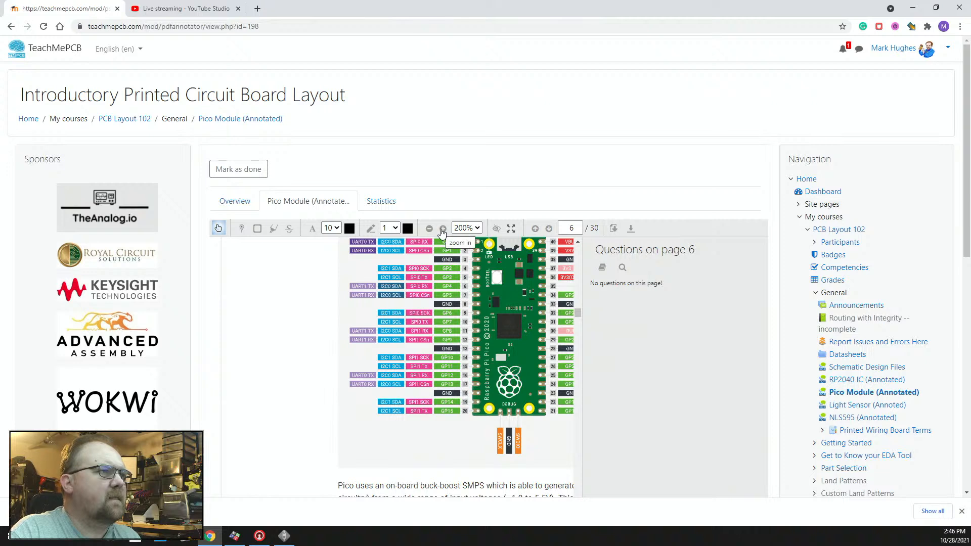
{"action": "scroll", "coordinate": [500, 331], "scroll_direction": "up", "scroll_amount": 2}
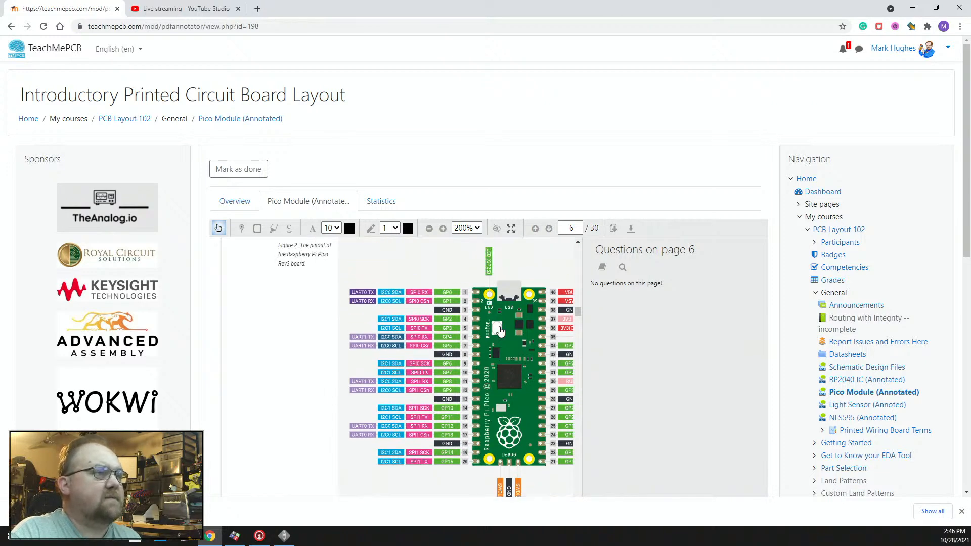
{"action": "scroll", "coordinate": [500, 332], "scroll_direction": "down", "scroll_amount": 1}
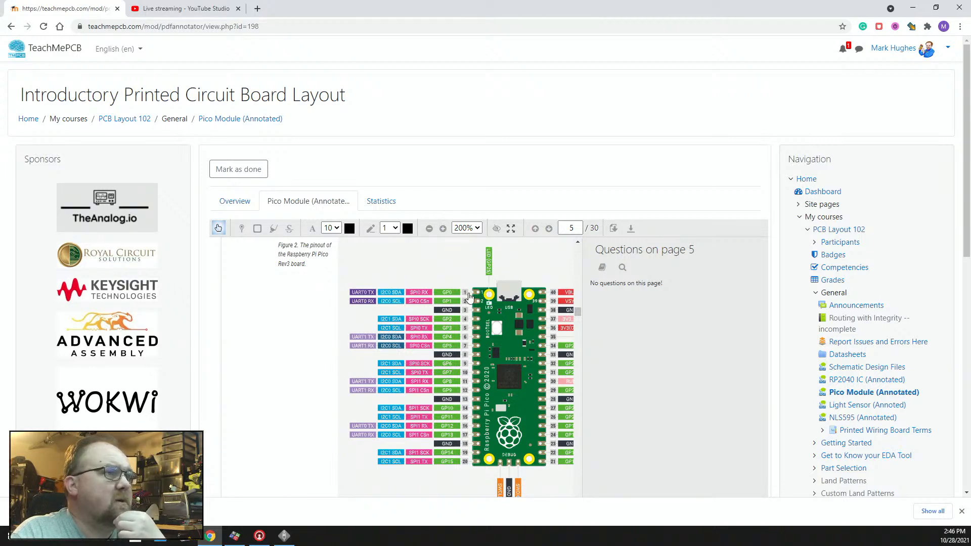
{"action": "left_click", "coordinate": [912, 8]}
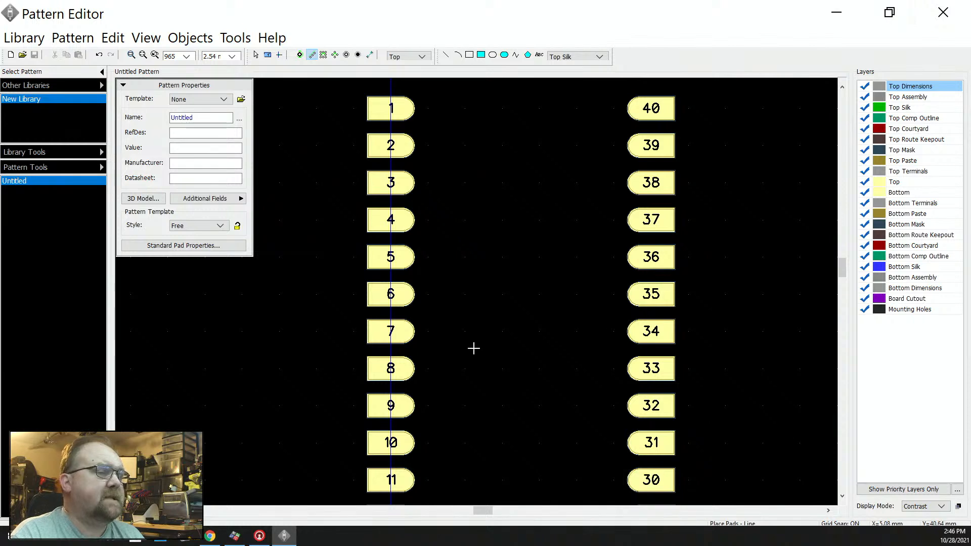
- Place a horizontal dimension between the facing inner edges of pads 1 and 40, just above the pads
{"action": "scroll", "coordinate": [473, 348], "scroll_direction": "down", "scroll_amount": 1}
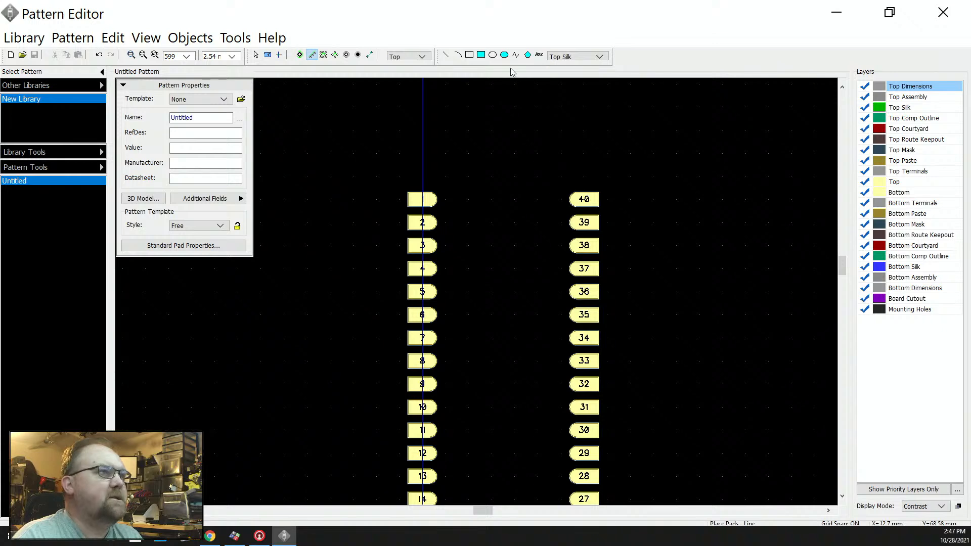
{"action": "left_click", "coordinate": [369, 55]}
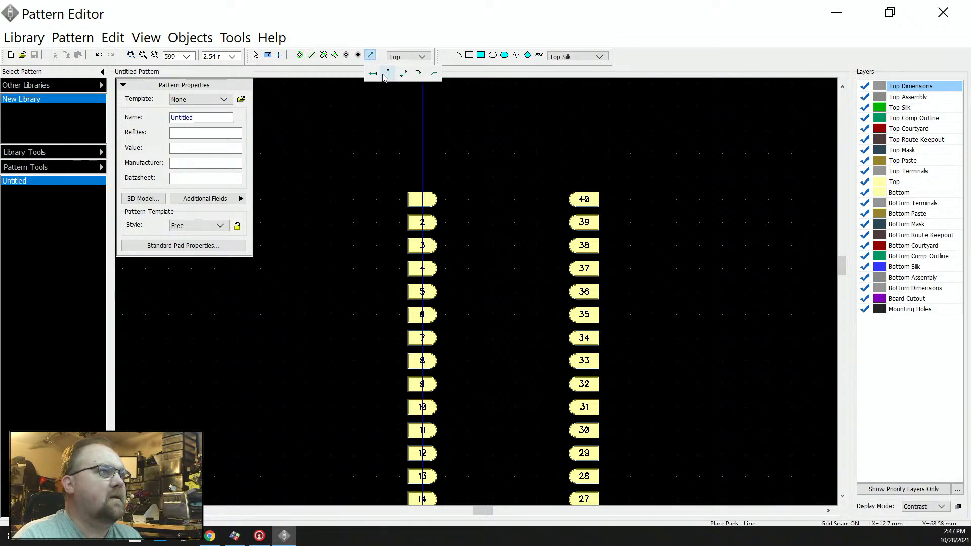
{"action": "left_click", "coordinate": [372, 73]}
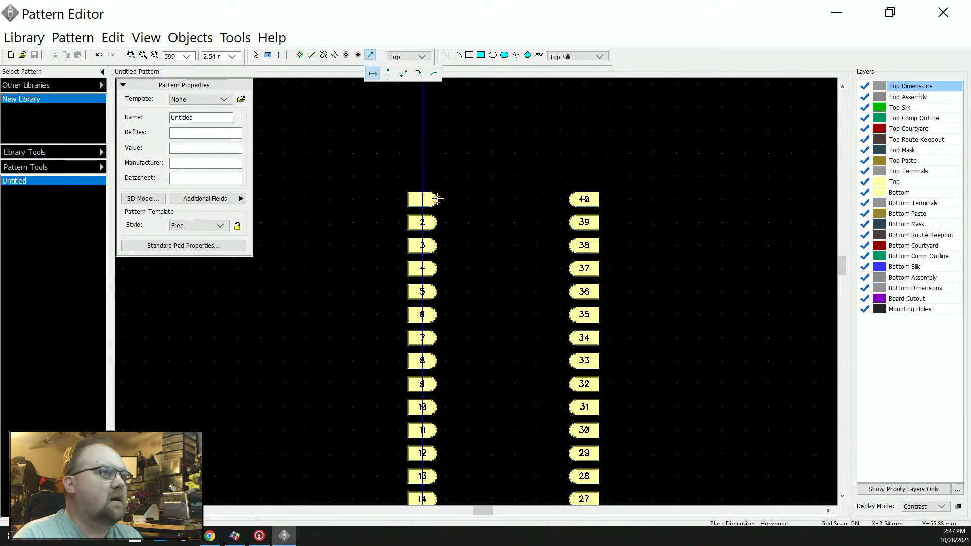
{"action": "scroll", "coordinate": [437, 199], "scroll_direction": "up", "scroll_amount": 3}
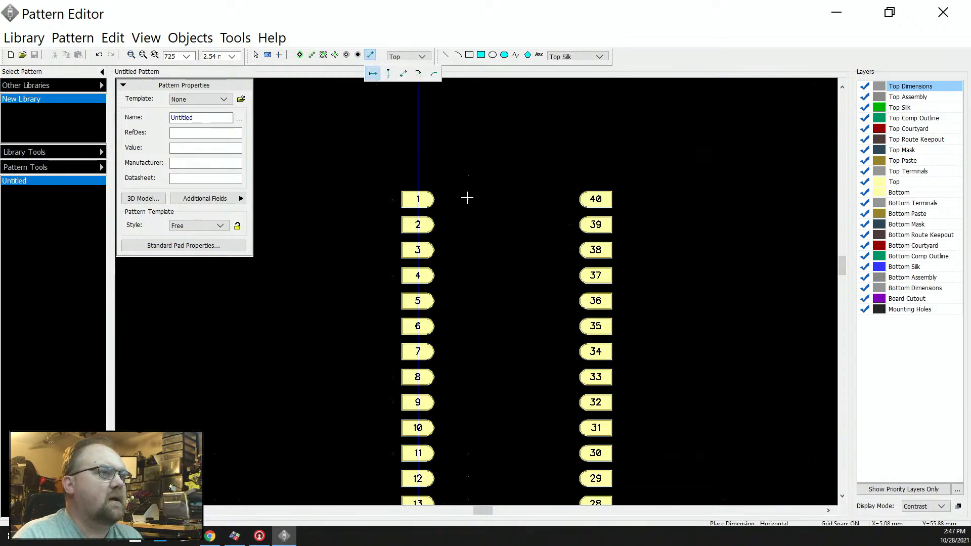
{"action": "left_click", "coordinate": [402, 201]}
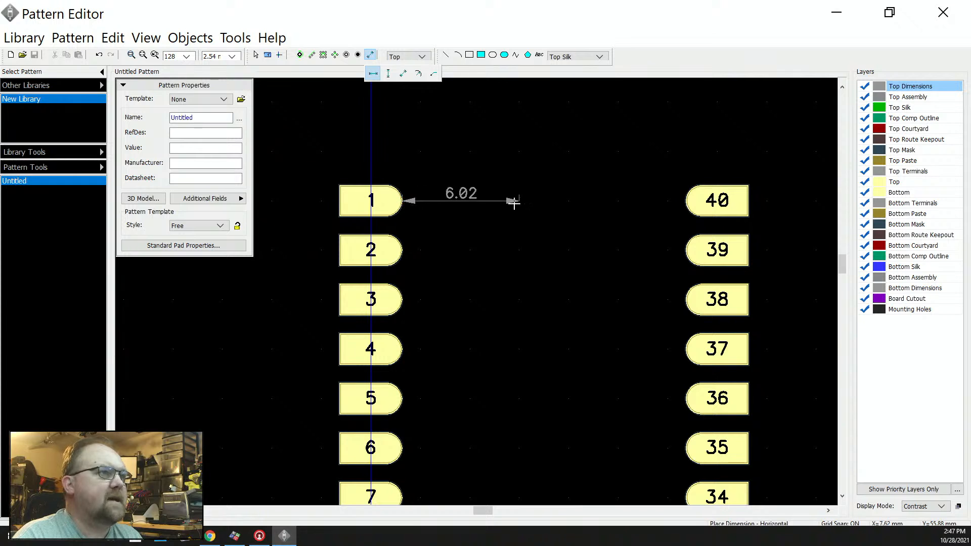
{"action": "left_click", "coordinate": [686, 201]}
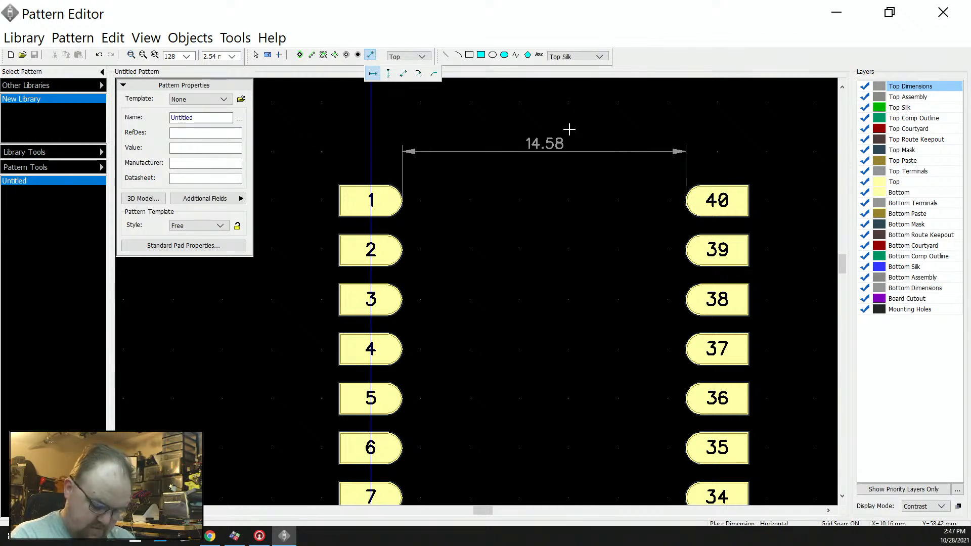
{"action": "left_click", "coordinate": [493, 152]}
{"action": "scroll", "coordinate": [516, 232], "scroll_direction": "down", "scroll_amount": 3}
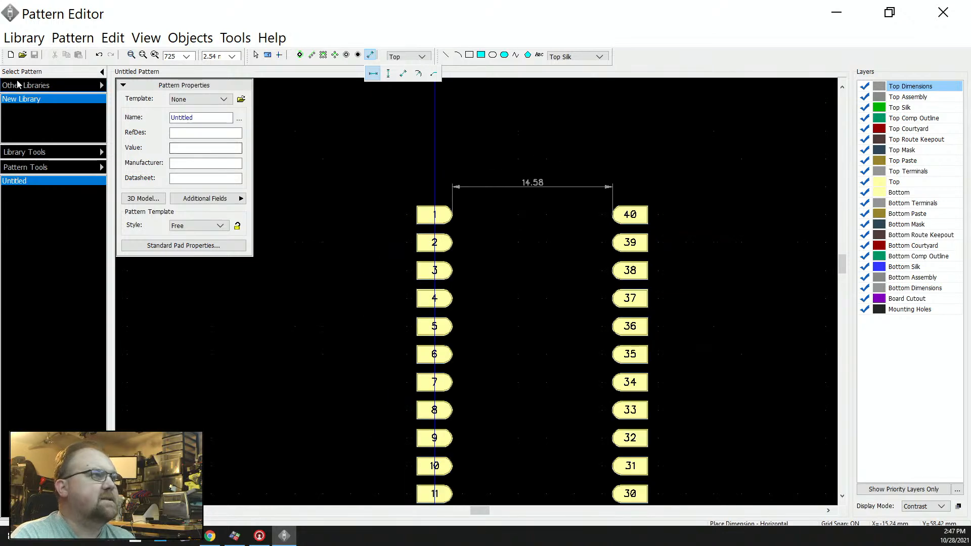
{"action": "left_click", "coordinate": [256, 54]}
- Try moving the column of pads 21–40 outward by one 2.54 mm grid step, and move it back
{"action": "scroll", "coordinate": [556, 181], "scroll_direction": "up", "scroll_amount": 2}
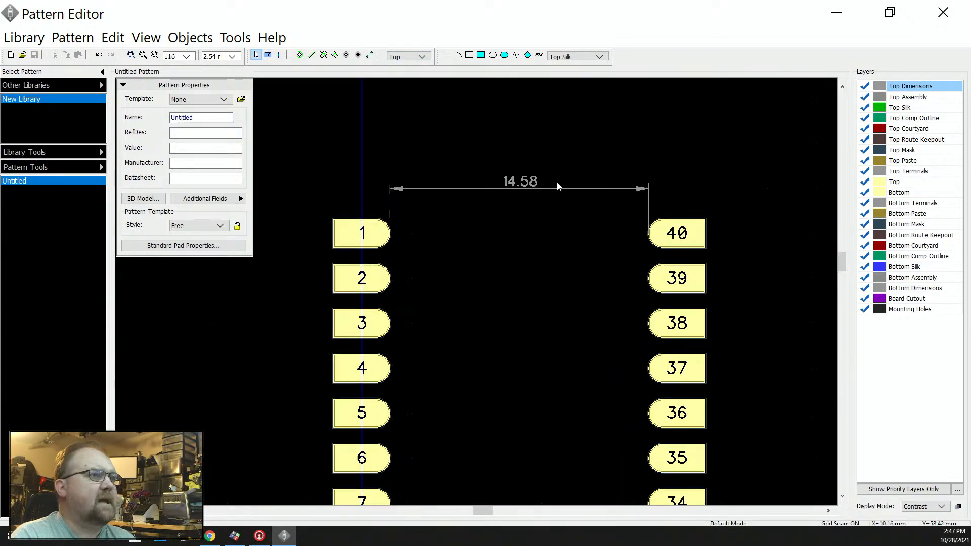
{"action": "scroll", "coordinate": [578, 178], "scroll_direction": "down", "scroll_amount": 4}
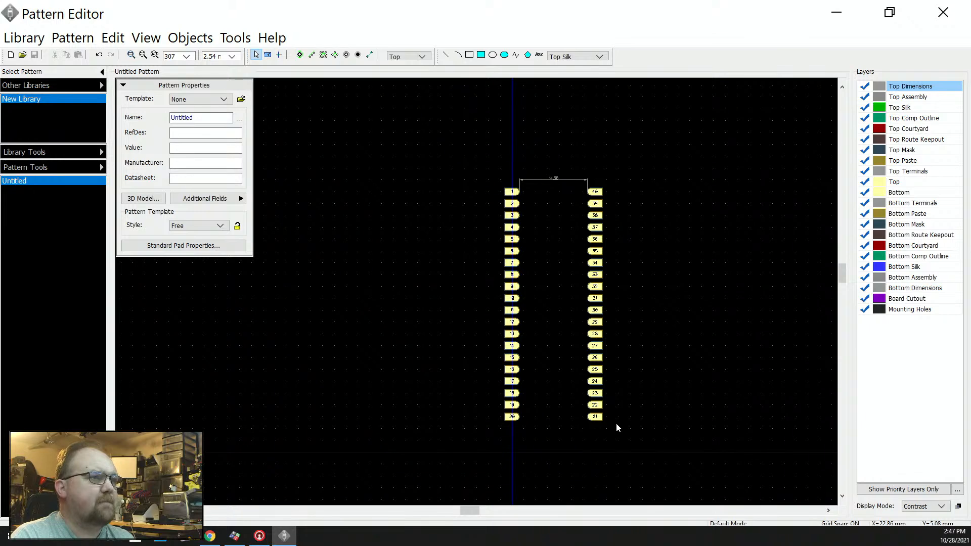
{"action": "left_click_drag", "start_coordinate": [617, 426], "coordinate": [561, 187]}
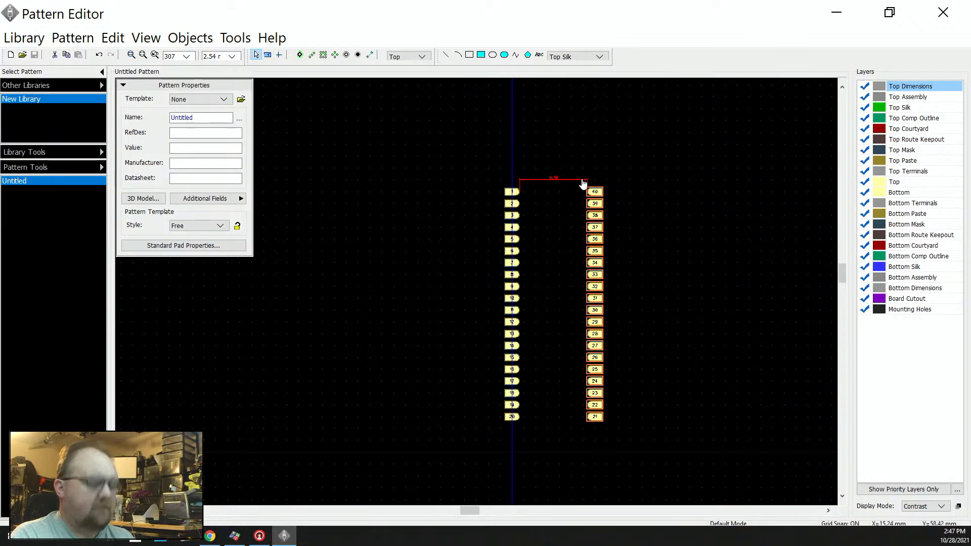
{"action": "scroll", "coordinate": [580, 178], "scroll_direction": "up", "scroll_amount": 3}
{"action": "key", "text": "Right"}
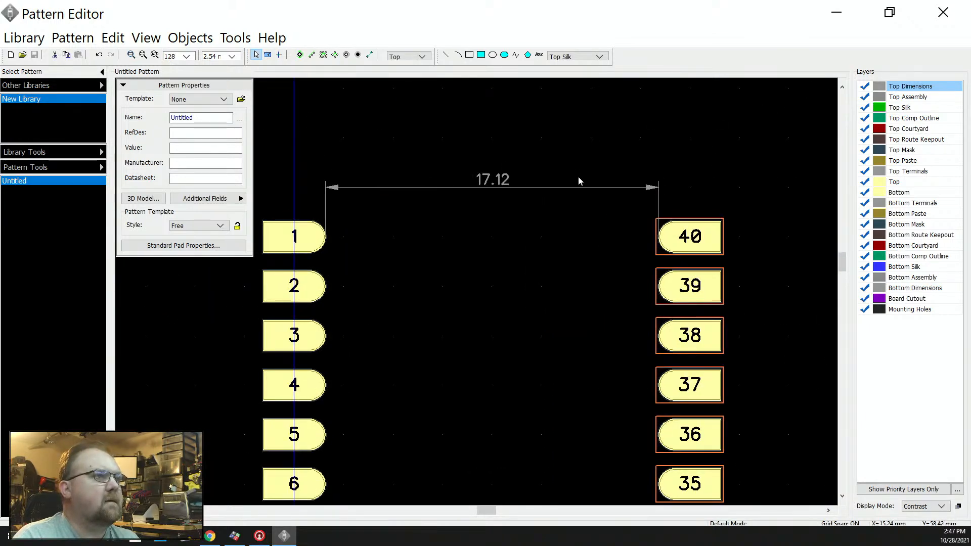
{"action": "key", "text": "Left"}
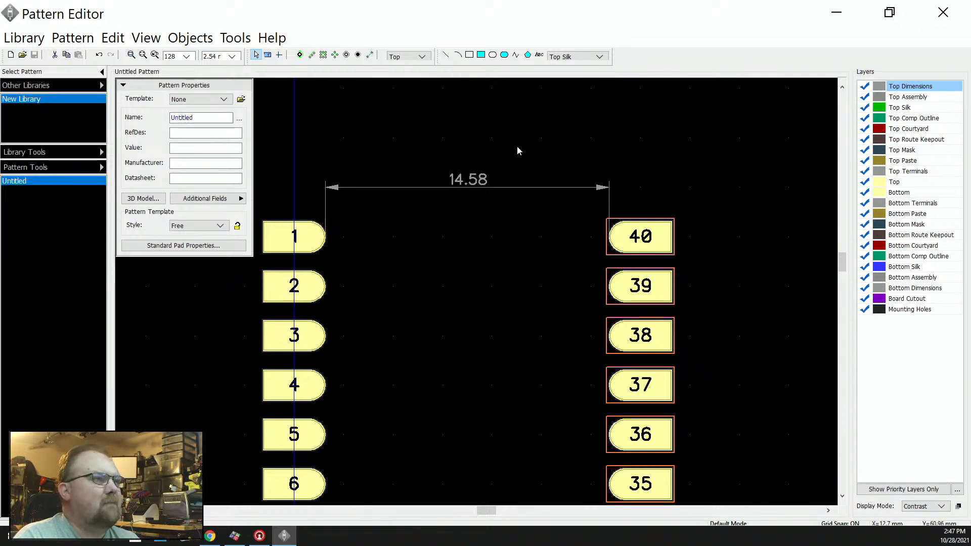
- Set the grid size to 0.1 mm and move pads 21–40 outward until the gap to pads 1–20 is 16.18 mm
{"action": "left_click", "coordinate": [212, 57]}
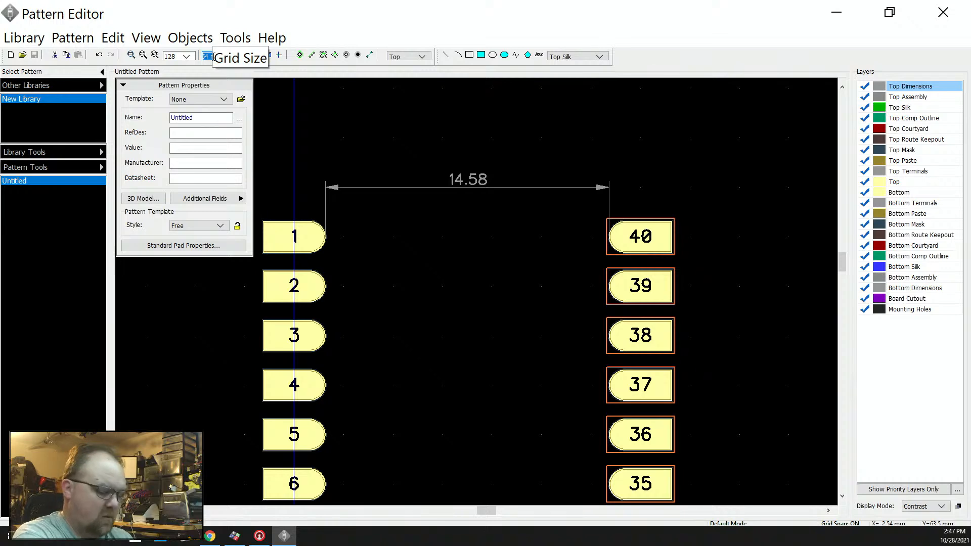
{"action": "type", "text": ".1"}
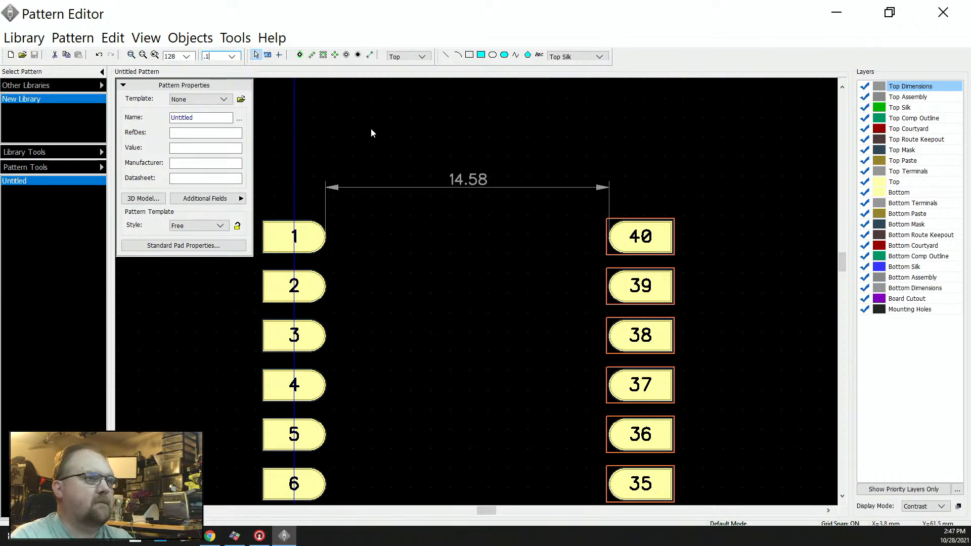
{"action": "scroll", "coordinate": [411, 138], "scroll_direction": "down", "scroll_amount": 2}
{"action": "scroll", "coordinate": [586, 162], "scroll_direction": "down", "scroll_amount": 3}
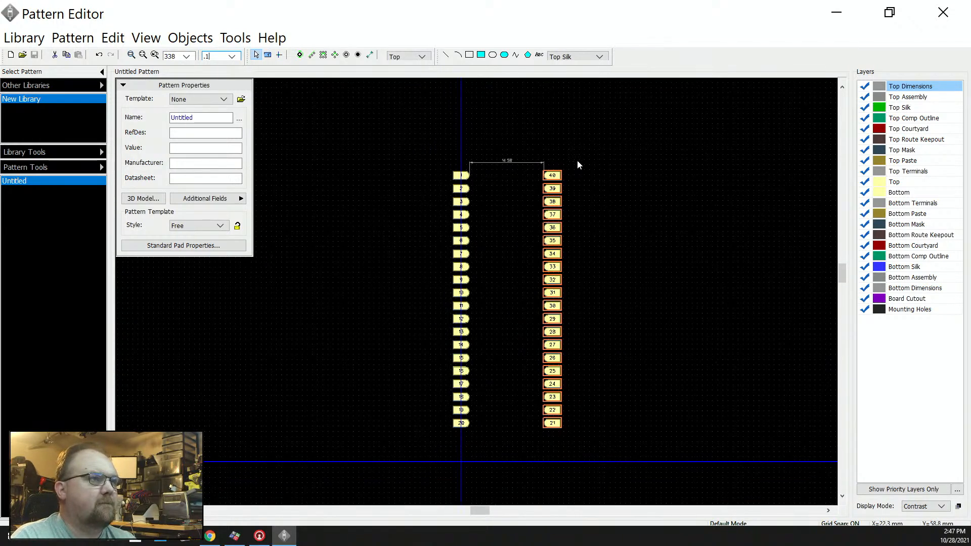
{"action": "left_click_drag", "start_coordinate": [577, 161], "coordinate": [540, 437]}
{"action": "scroll", "coordinate": [558, 175], "scroll_direction": "up", "scroll_amount": 2}
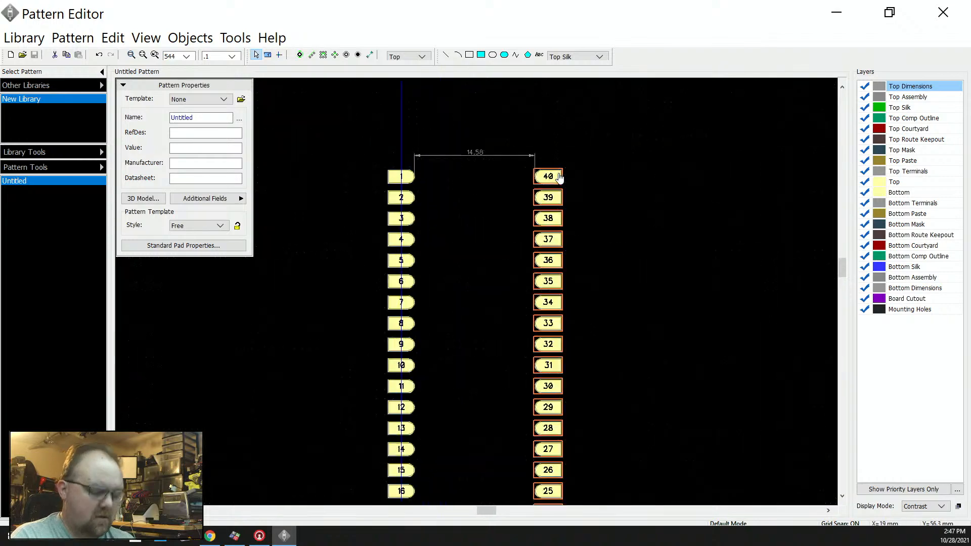
{"action": "scroll", "coordinate": [559, 176], "scroll_direction": "up", "scroll_amount": 2}
{"action": "key", "text": "Right"}
{"action": "key", "text": "Right"}
{"action": "key", "text": "Right"}
{"action": "key", "text": "Right"}
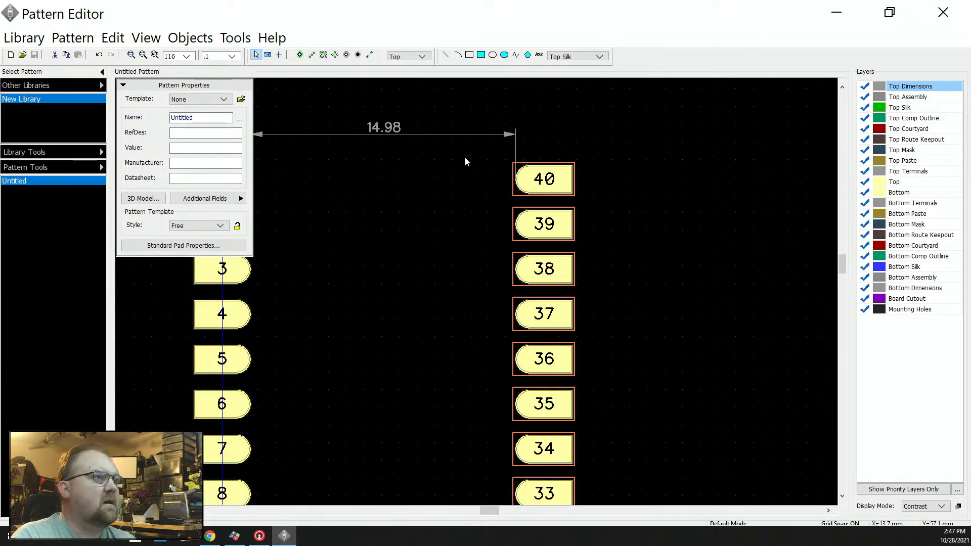
{"action": "key", "text": "Right"}
{"action": "key", "text": "Right"}
{"action": "key", "text": "Right"}
{"action": "key", "text": "Right"}
{"action": "key", "text": "Right"}
{"action": "key", "text": "Right"}
{"action": "key", "text": "Right"}
{"action": "key", "text": "Right"}
{"action": "key", "text": "Right"}
{"action": "key", "text": "Right"}
{"action": "key", "text": "Right"}
{"action": "key", "text": "Right"}
{"action": "key", "text": "Right"}
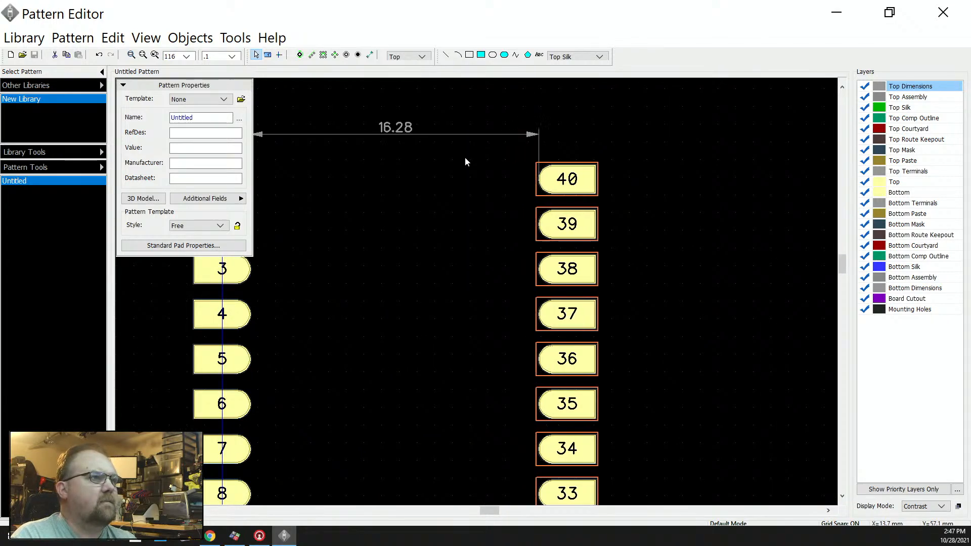
{"action": "key", "text": "Right"}
{"action": "key", "text": "Left"}
{"action": "key", "text": "Left"}
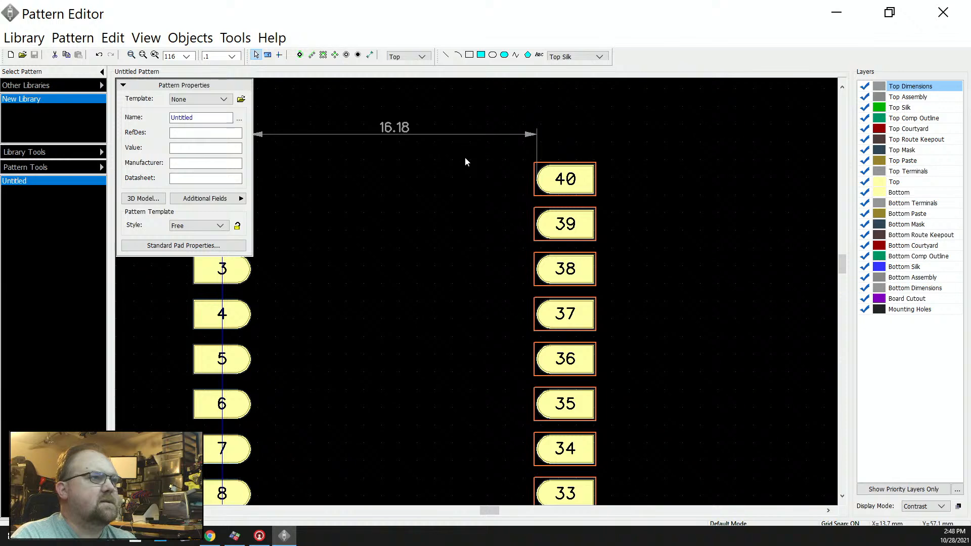
{"action": "scroll", "coordinate": [701, 139], "scroll_direction": "down", "scroll_amount": 3}
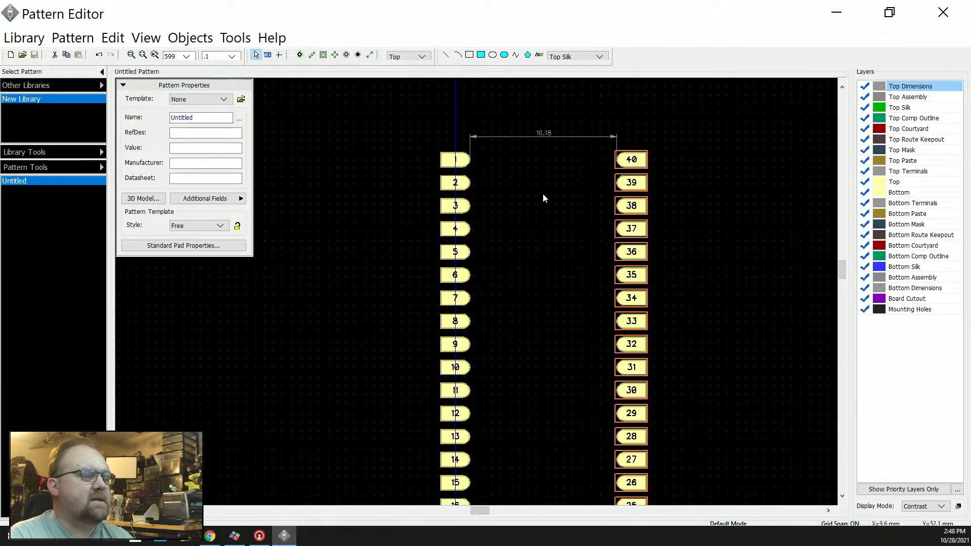
- Delete the horizontal dimension above pads 1 and 40
{"action": "scroll", "coordinate": [544, 198], "scroll_direction": "down", "scroll_amount": 2}
{"action": "left_click", "coordinate": [574, 141]}
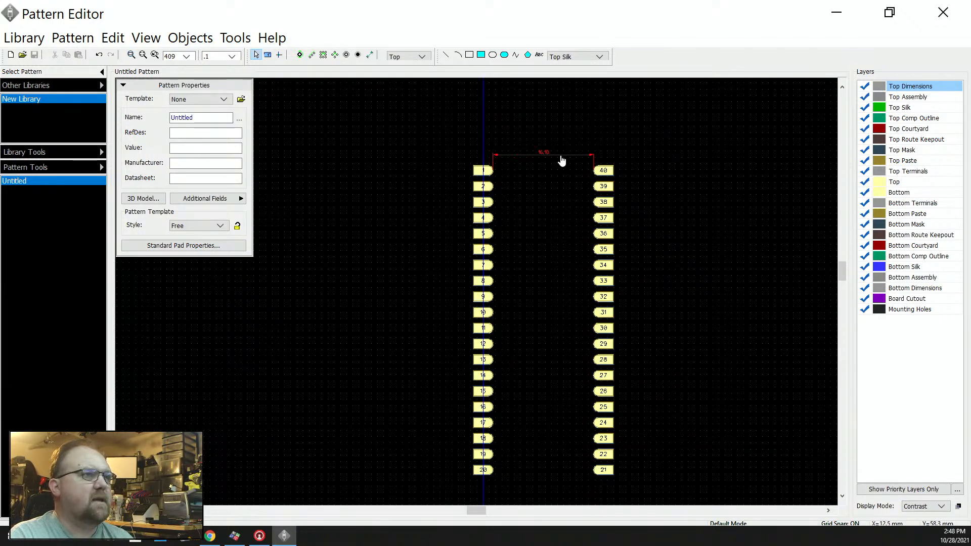
{"action": "left_click", "coordinate": [561, 160]}
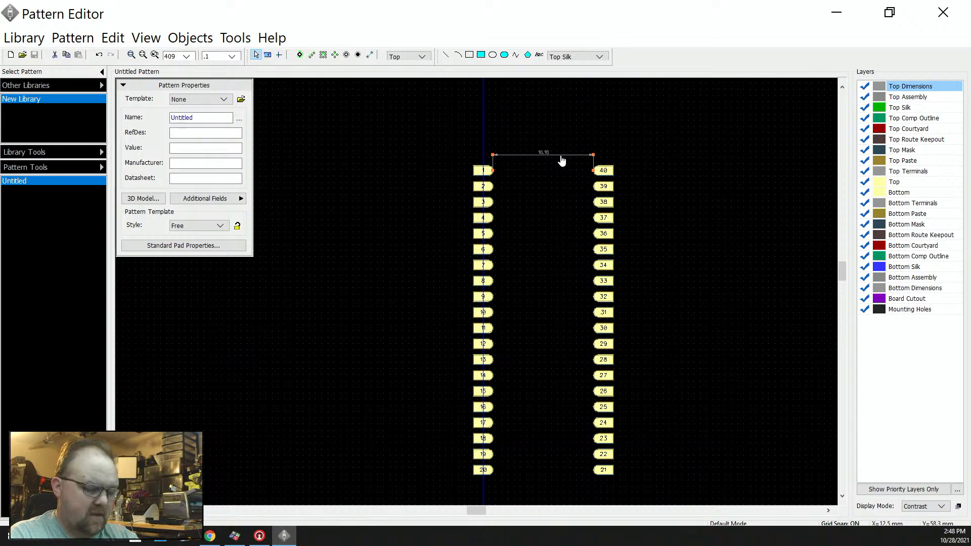
{"action": "key", "text": "Delete"}
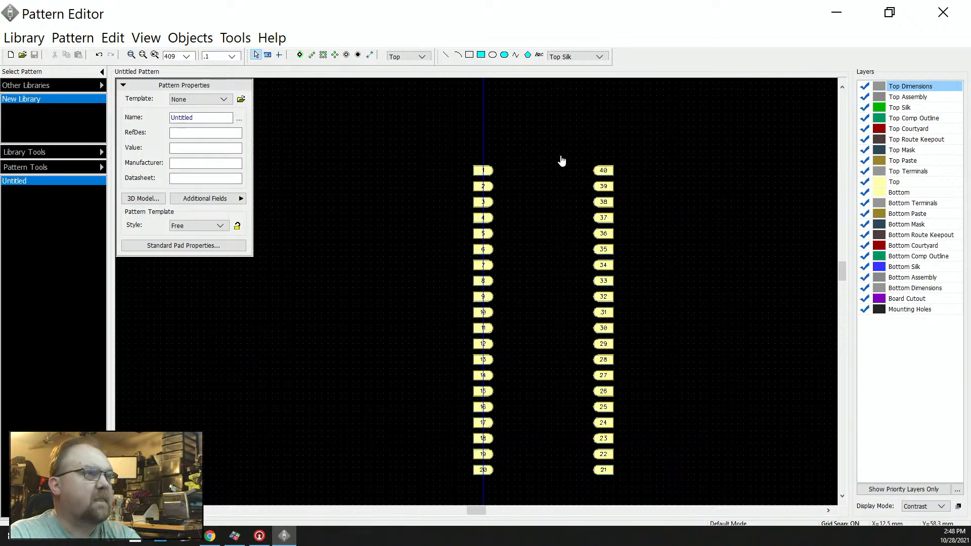
- Place a horizontal dimension between the facing inner edges of pads 20 and 21, with its line below the pads
{"action": "scroll", "coordinate": [559, 158], "scroll_direction": "down", "scroll_amount": 2}
{"action": "scroll", "coordinate": [562, 411], "scroll_direction": "up", "scroll_amount": 4}
{"action": "scroll", "coordinate": [562, 411], "scroll_direction": "up", "scroll_amount": 3}
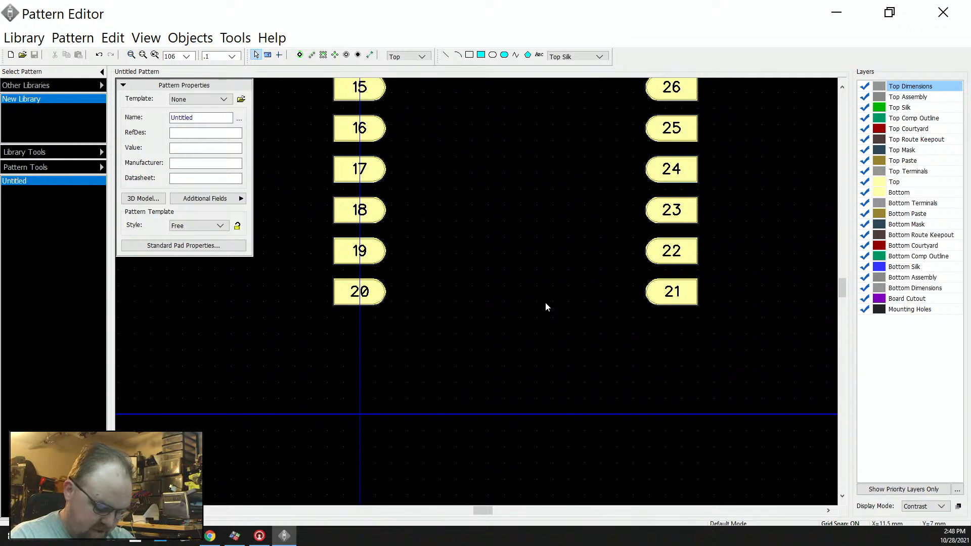
{"action": "left_click", "coordinate": [341, 85]}
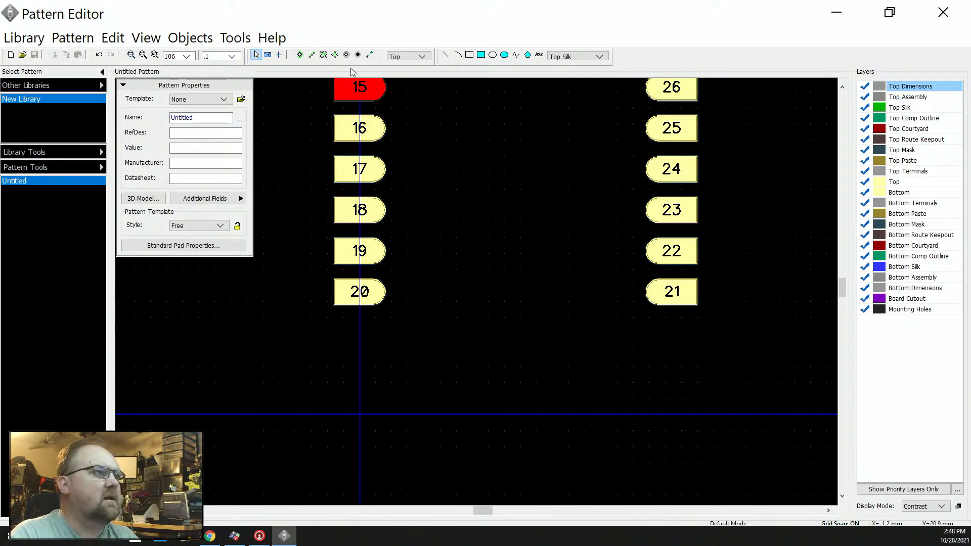
{"action": "left_click", "coordinate": [370, 55]}
{"action": "left_click", "coordinate": [373, 74]}
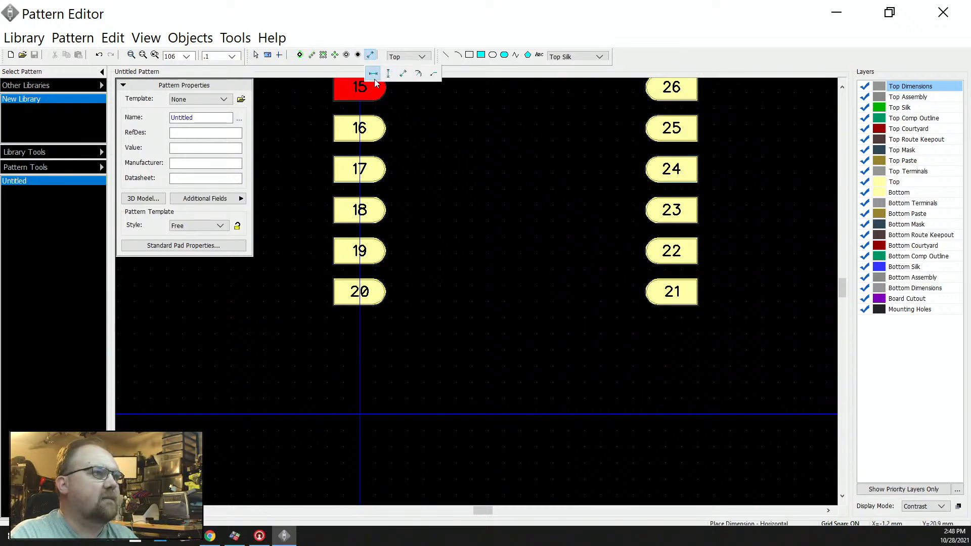
{"action": "left_click", "coordinate": [386, 291]}
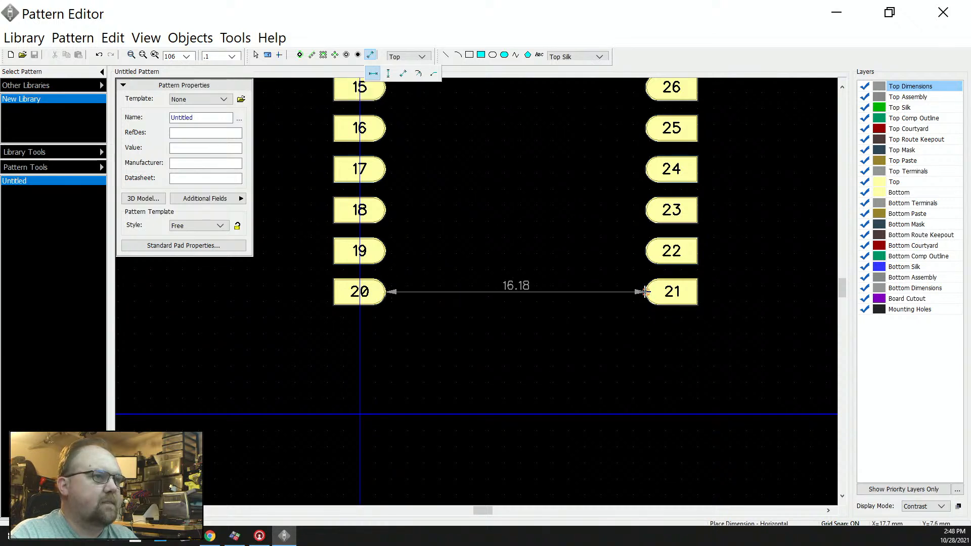
{"action": "left_click", "coordinate": [643, 301]}
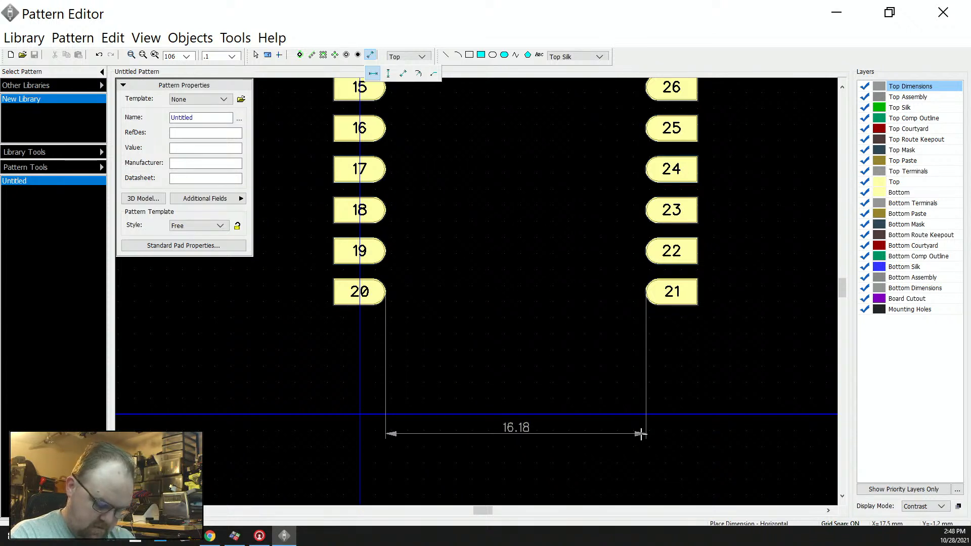
{"action": "left_click", "coordinate": [640, 433]}
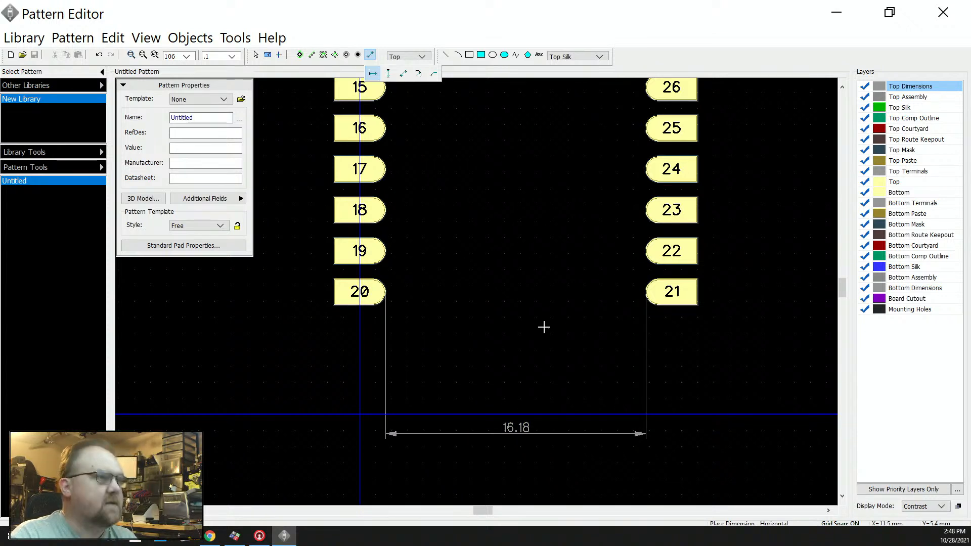
- Place a horizontal dimension between the outer edges of pads 20 and 21, just below the inner-gap dimension
{"action": "left_click", "coordinate": [336, 286]}
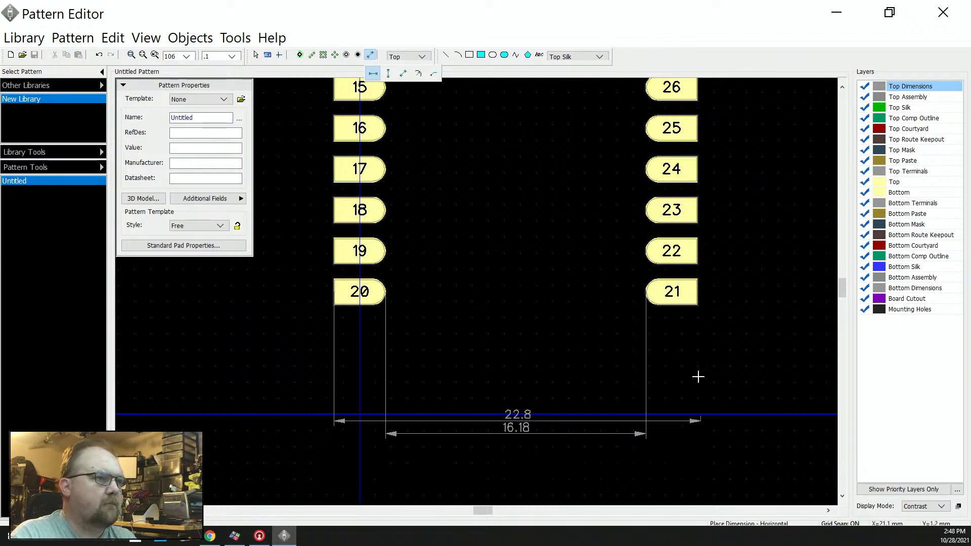
{"action": "left_click", "coordinate": [696, 287]}
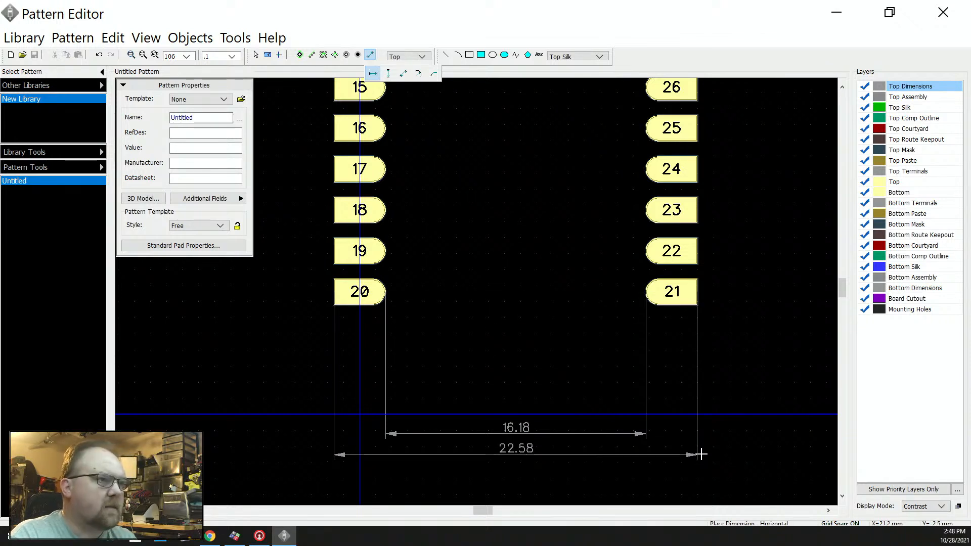
{"action": "left_click", "coordinate": [700, 454]}
{"action": "scroll", "coordinate": [718, 457], "scroll_direction": "down", "scroll_amount": 3}
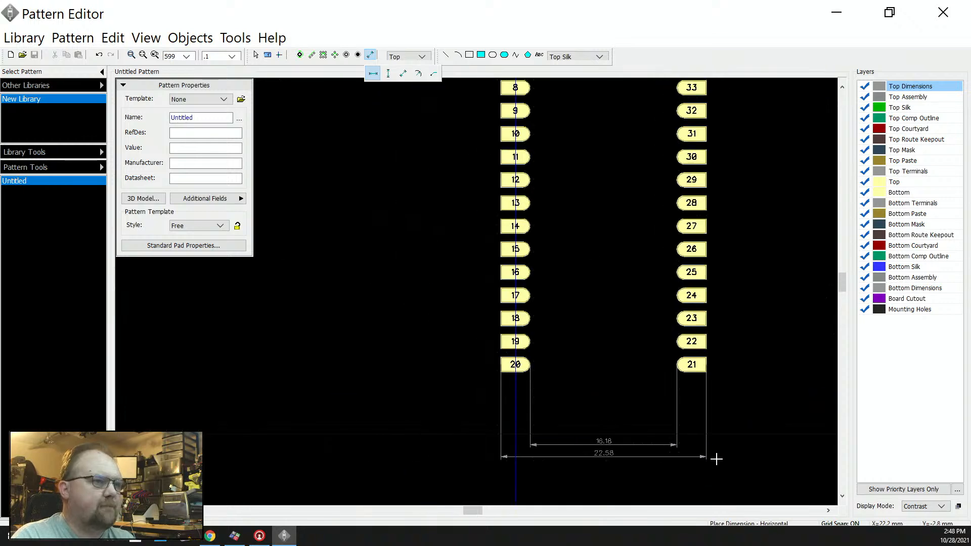
{"action": "scroll", "coordinate": [716, 459], "scroll_direction": "down", "scroll_amount": 2}
{"action": "scroll", "coordinate": [630, 349], "scroll_direction": "down", "scroll_amount": 6}
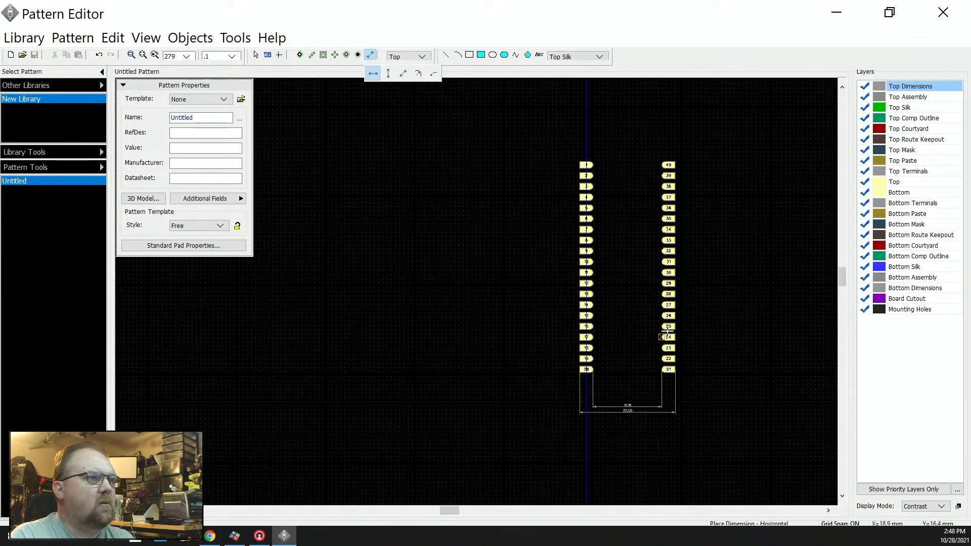
{"action": "scroll", "coordinate": [707, 237], "scroll_direction": "up", "scroll_amount": 6}
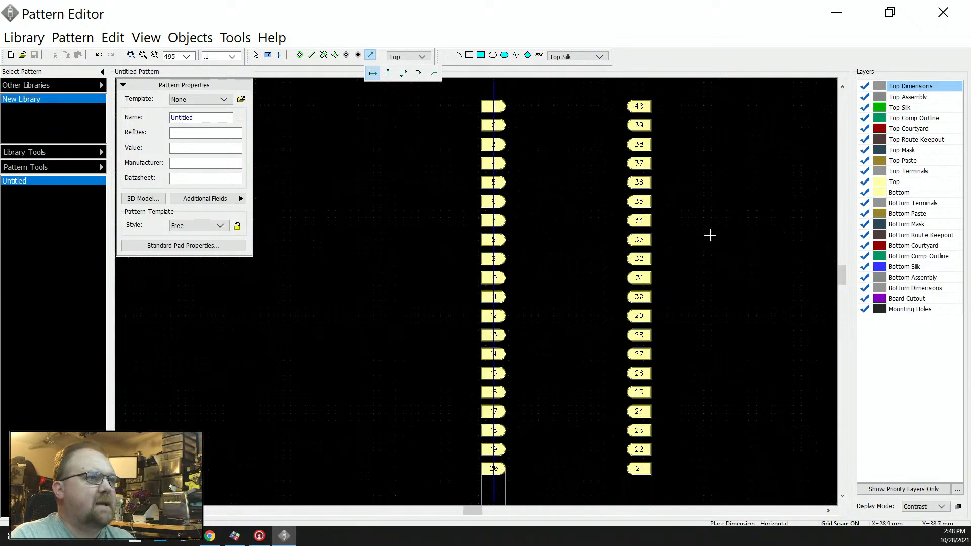
{"action": "left_click", "coordinate": [389, 74]}
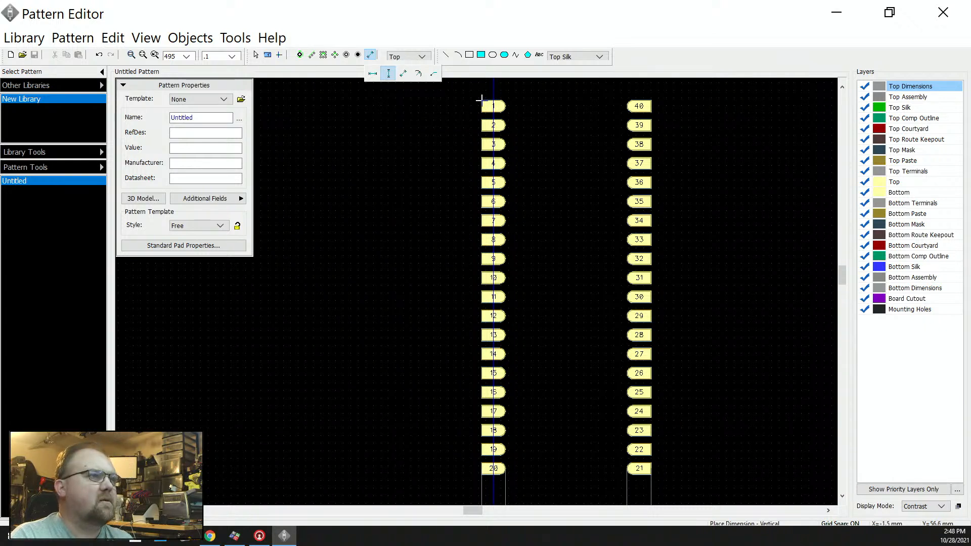
{"action": "scroll", "coordinate": [478, 100], "scroll_direction": "up", "scroll_amount": 2}
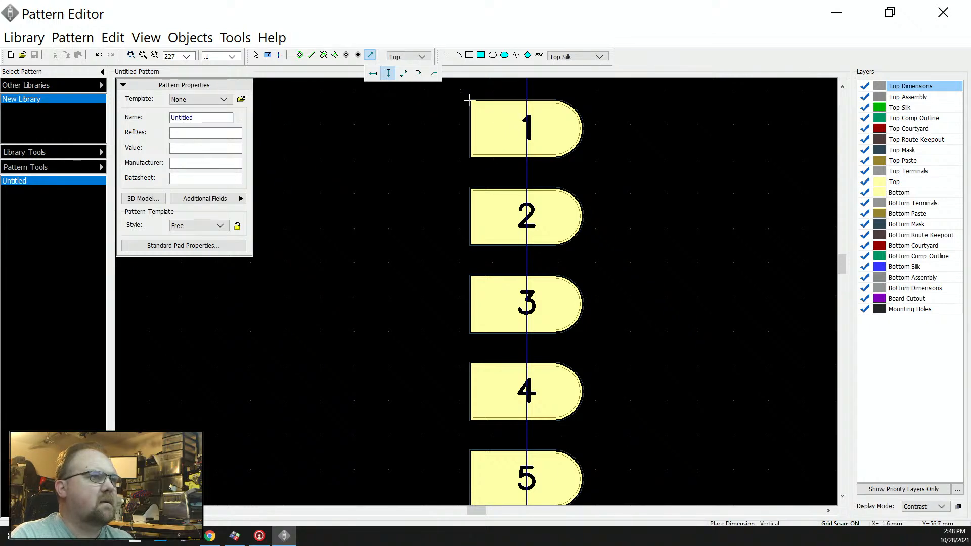
{"action": "scroll", "coordinate": [471, 99], "scroll_direction": "up", "scroll_amount": 4}
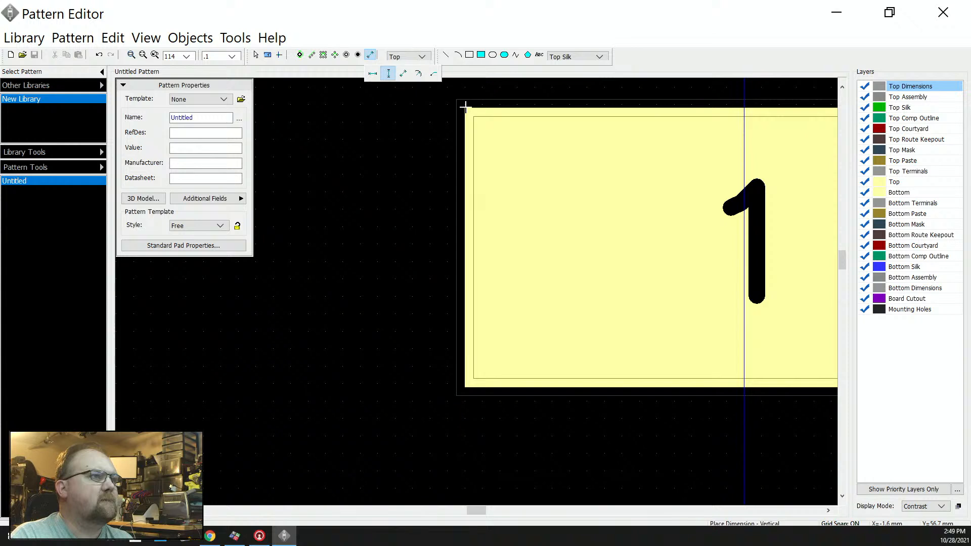
{"action": "left_click", "coordinate": [464, 105]}
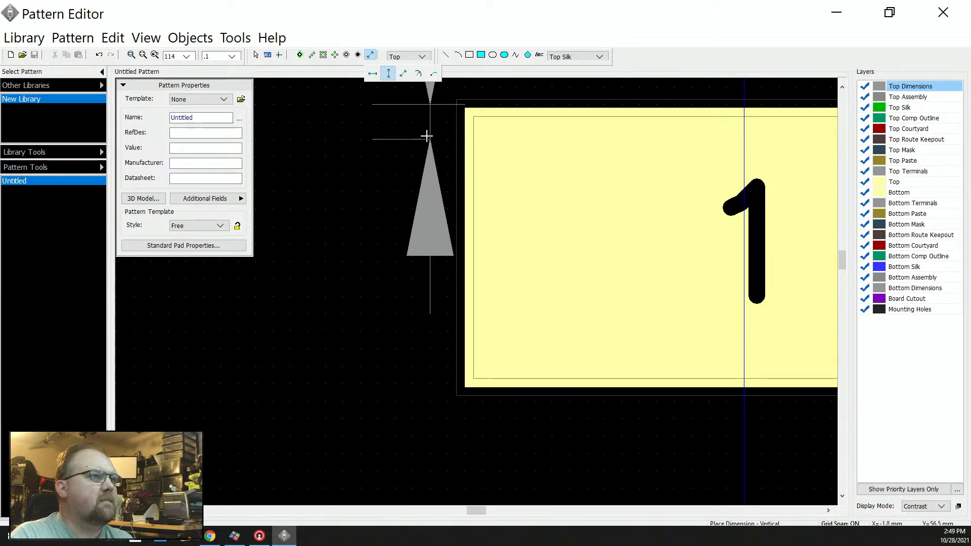
{"action": "key", "text": "Escape"}
{"action": "scroll", "coordinate": [458, 113], "scroll_direction": "up", "scroll_amount": 4}
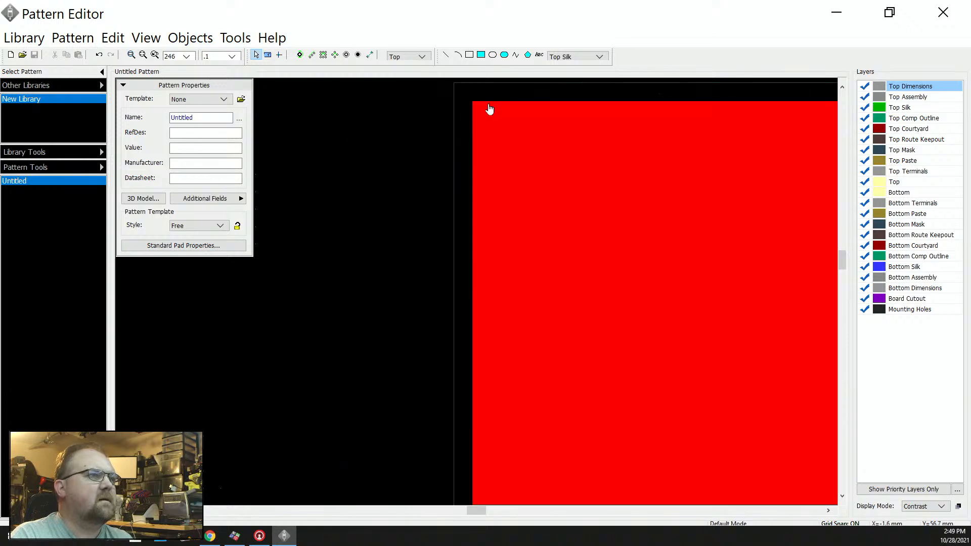
{"action": "scroll", "coordinate": [478, 124], "scroll_direction": "down", "scroll_amount": 6}
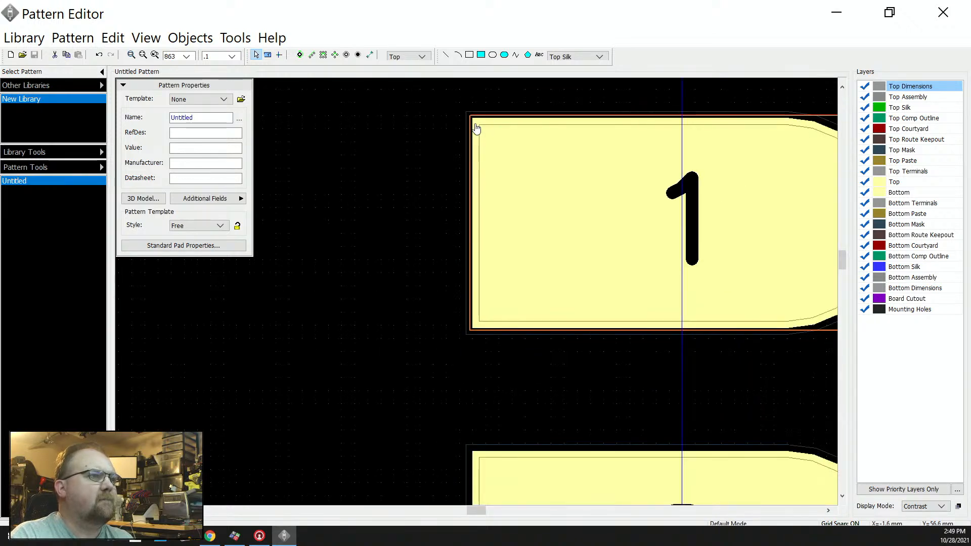
- Try a vertical dimension from pad 1's upper outer corner to pad 20's lower outer corner, placed outside the column, and undo it
{"action": "left_click", "coordinate": [370, 55]}
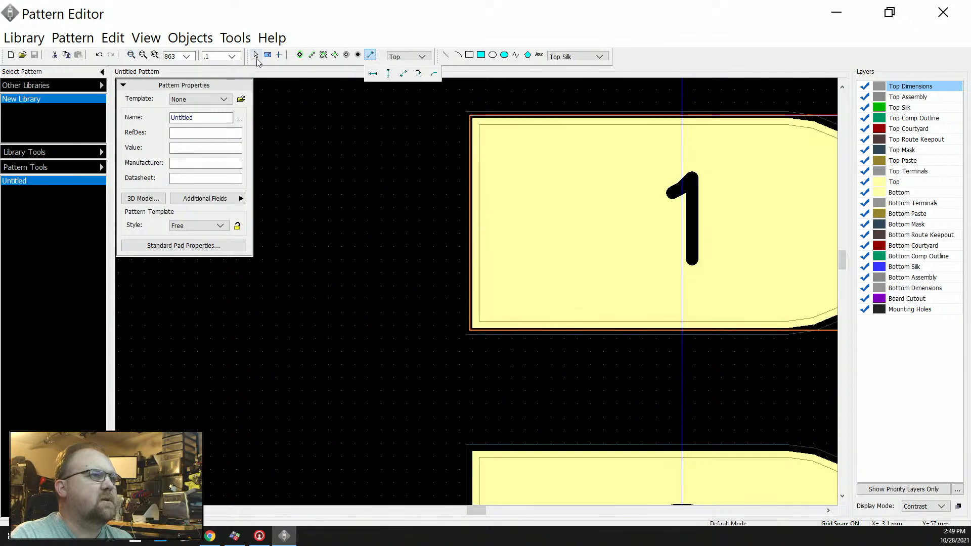
{"action": "left_click", "coordinate": [389, 73]}
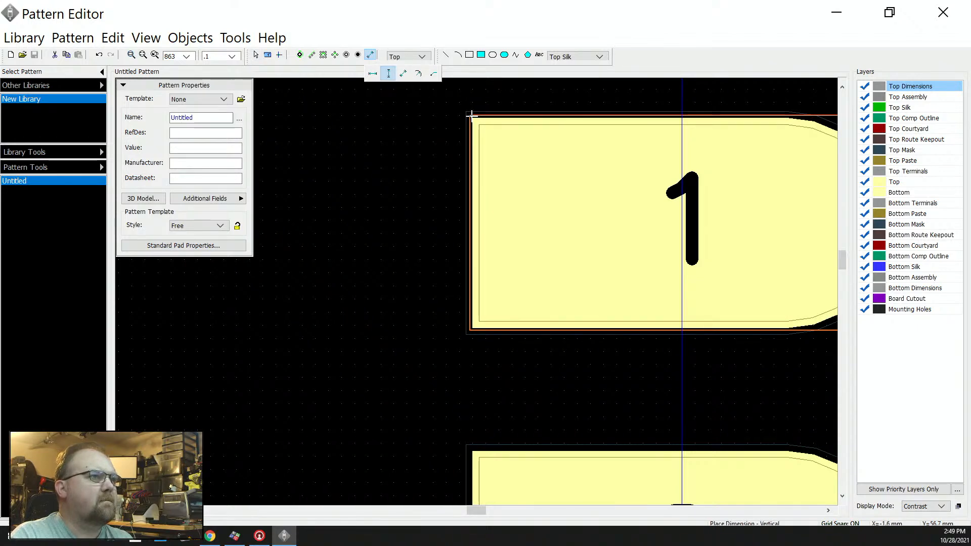
{"action": "left_click", "coordinate": [471, 115]}
{"action": "scroll", "coordinate": [425, 202], "scroll_direction": "down", "scroll_amount": 5}
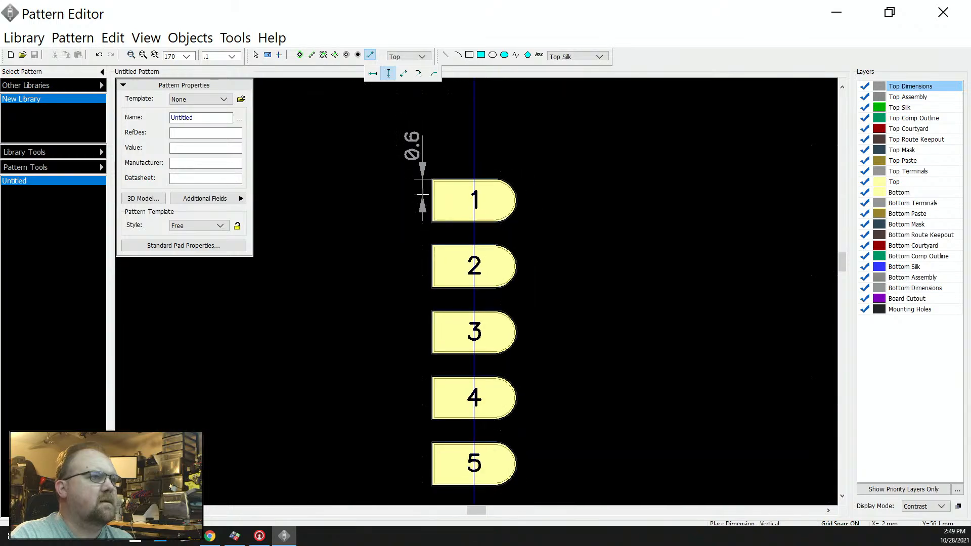
{"action": "scroll", "coordinate": [422, 195], "scroll_direction": "down", "scroll_amount": 4}
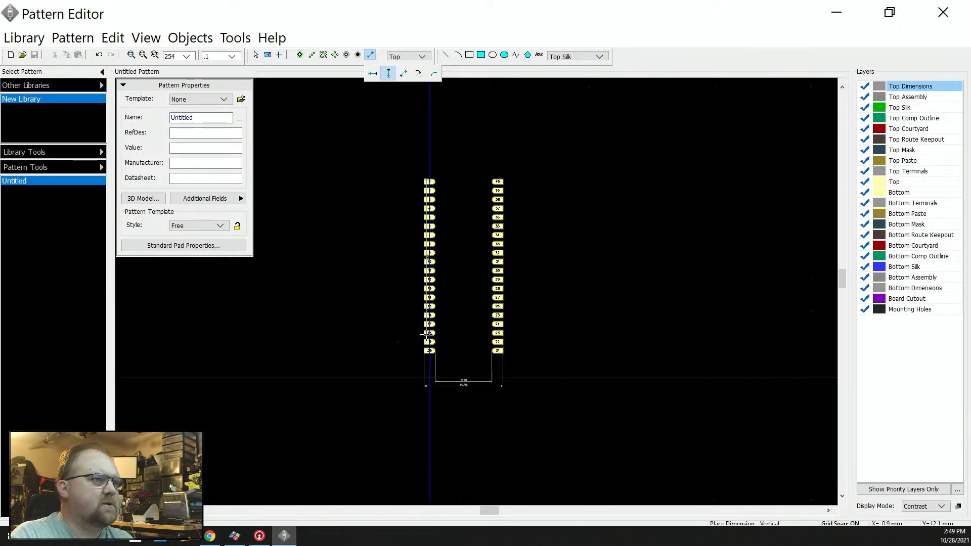
{"action": "scroll", "coordinate": [423, 335], "scroll_direction": "up", "scroll_amount": 5}
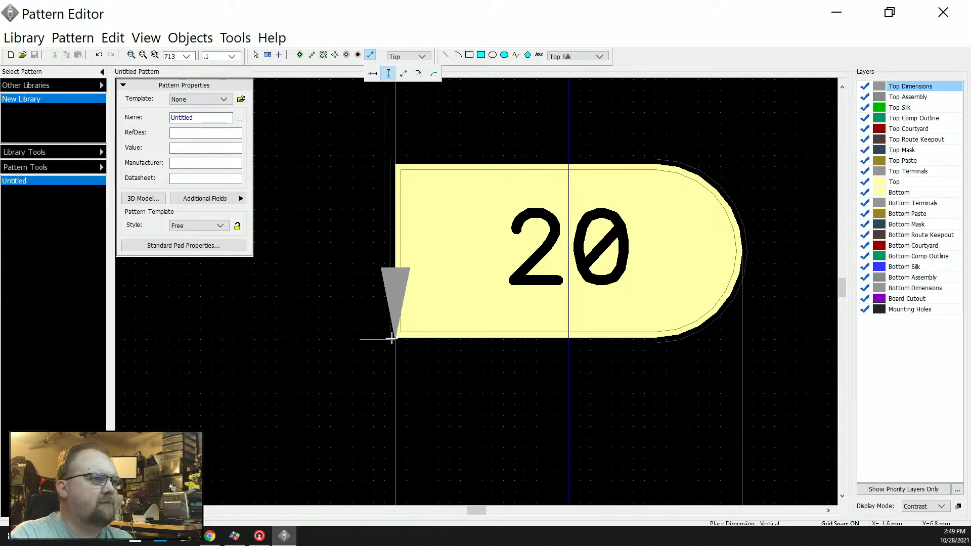
{"action": "scroll", "coordinate": [405, 362], "scroll_direction": "down", "scroll_amount": 4}
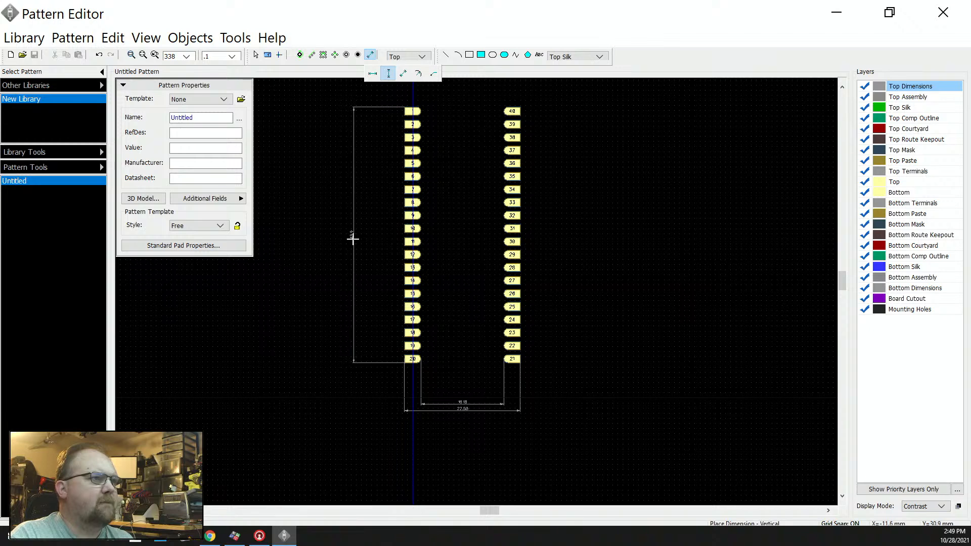
{"action": "scroll", "coordinate": [353, 235], "scroll_direction": "up", "scroll_amount": 5}
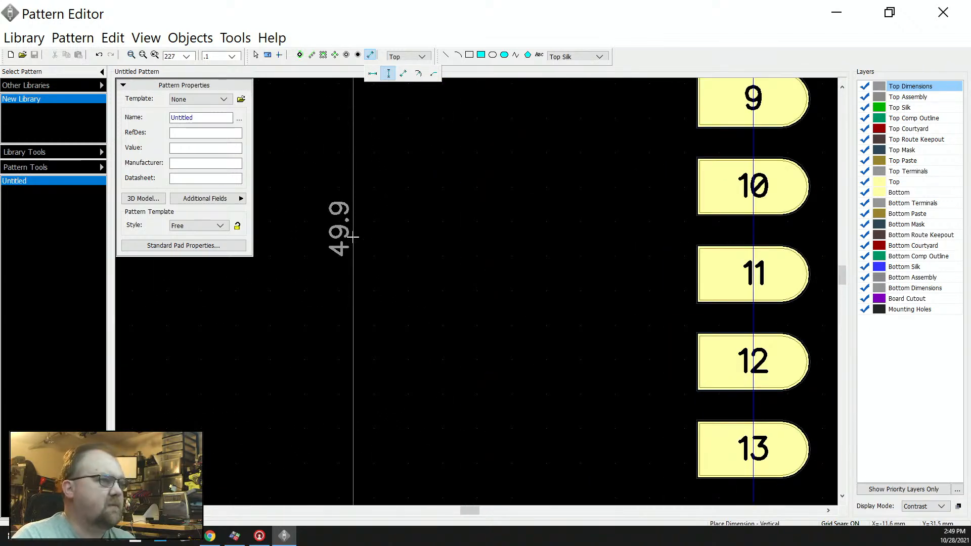
{"action": "left_click", "coordinate": [353, 236]}
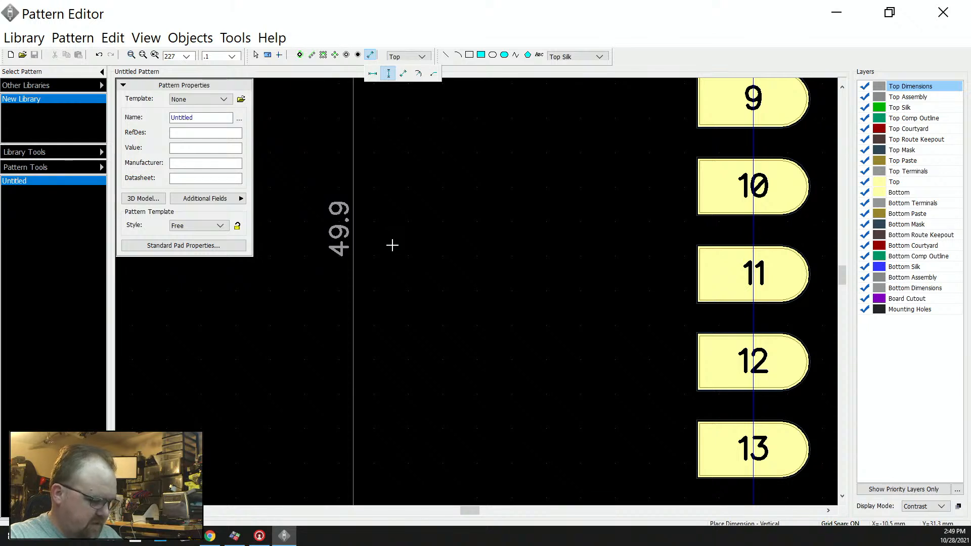
{"action": "key", "text": "ctrl+z"}
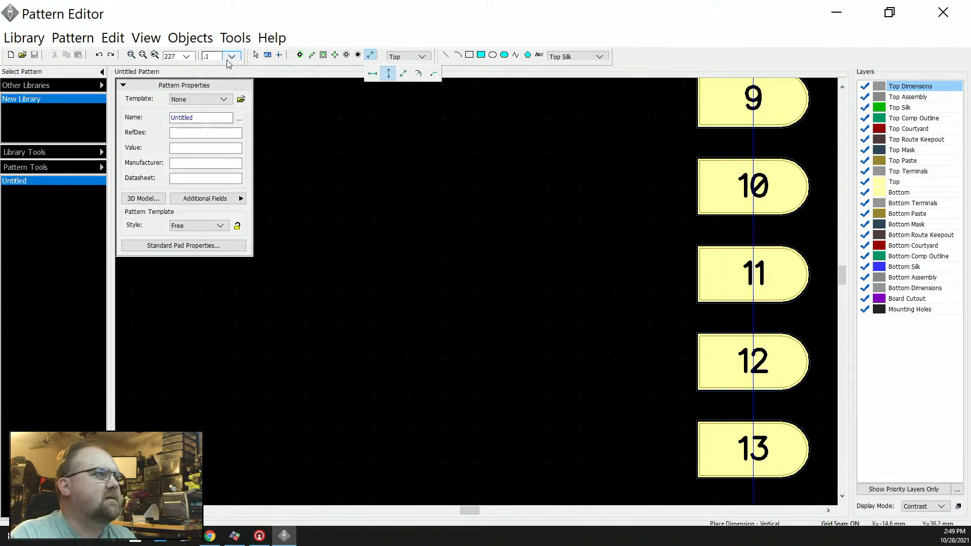
{"action": "left_click", "coordinate": [84, 44]}
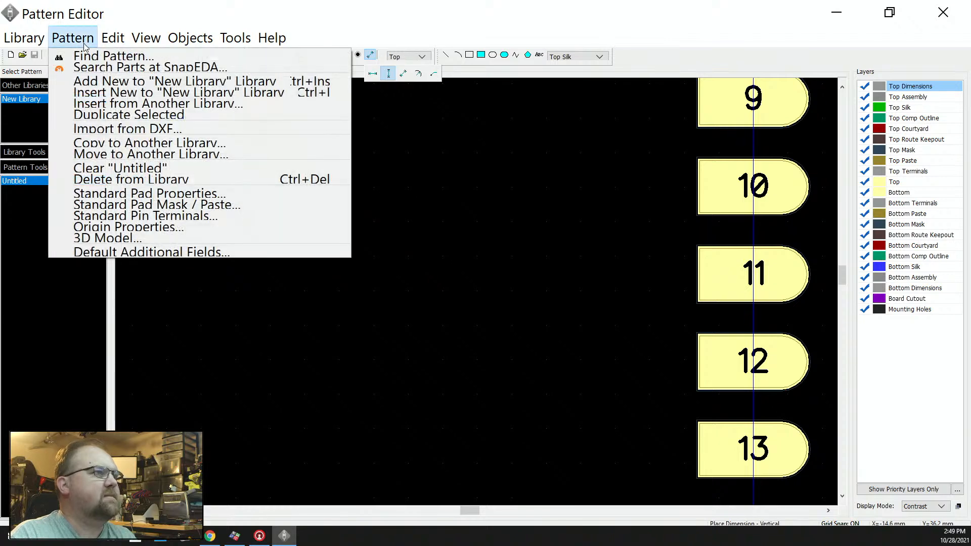
{"action": "mouse_move", "coordinate": [108, 41]}
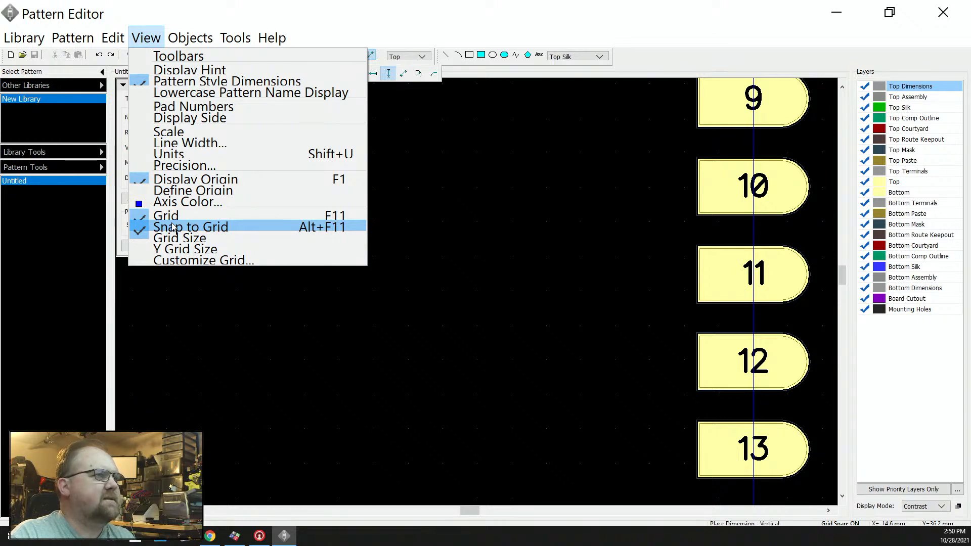
{"action": "left_click", "coordinate": [464, 217]}
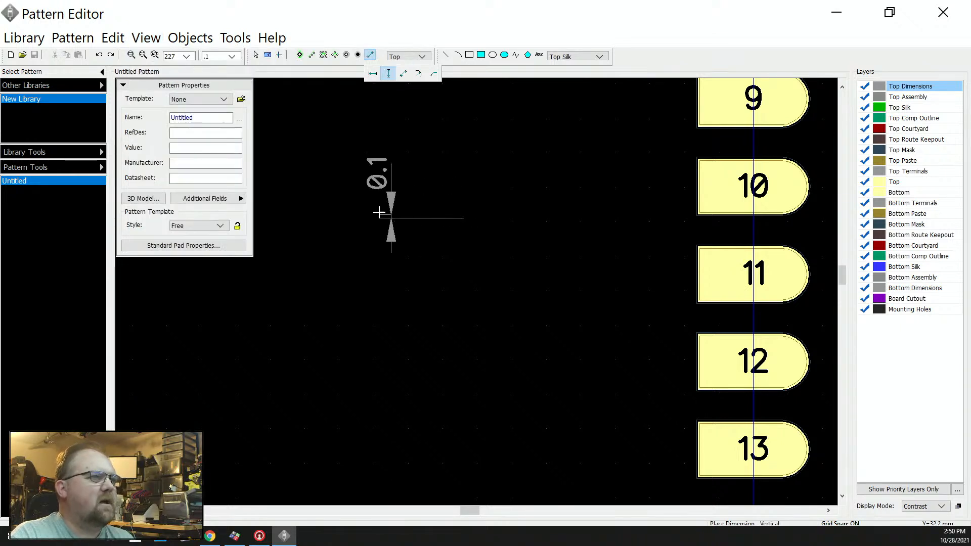
{"action": "key", "text": "Escape"}
{"action": "scroll", "coordinate": [402, 231], "scroll_direction": "down", "scroll_amount": 5}
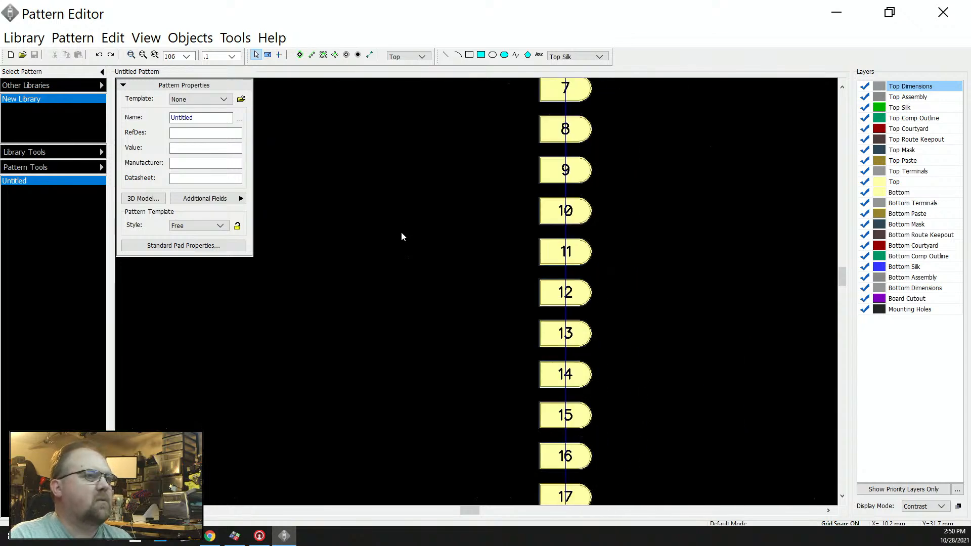
{"action": "scroll", "coordinate": [481, 401], "scroll_direction": "up", "scroll_amount": 2}
{"action": "scroll", "coordinate": [480, 400], "scroll_direction": "up", "scroll_amount": 4}
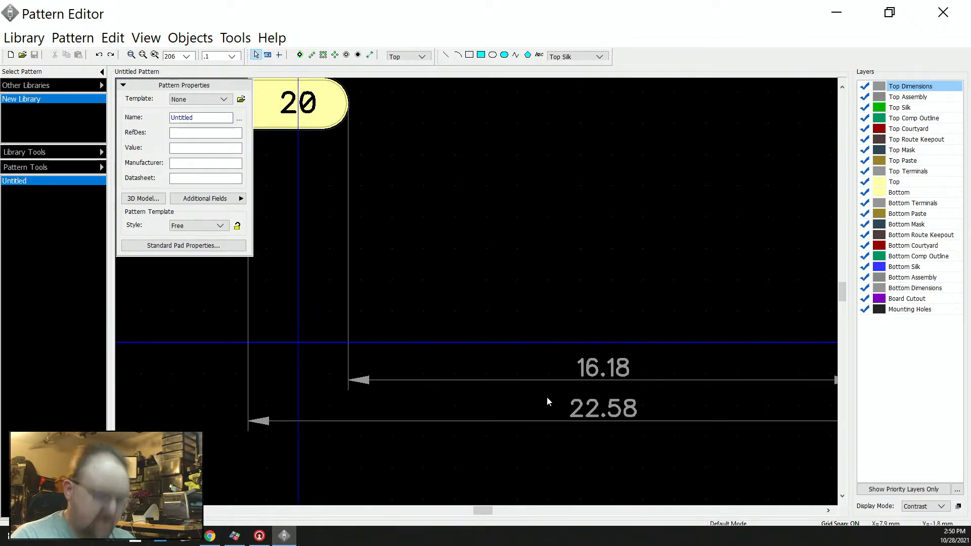
{"action": "scroll", "coordinate": [546, 397], "scroll_direction": "down", "scroll_amount": 4}
{"action": "scroll", "coordinate": [597, 280], "scroll_direction": "up", "scroll_amount": 1}
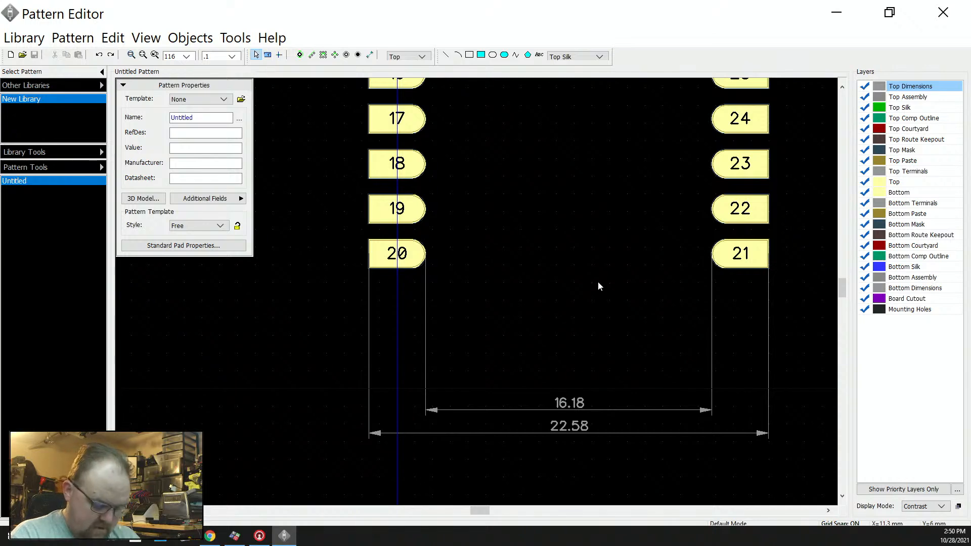
- Override the pattern's standard pad properties for pad 3 and change its shape to Rectangle
{"action": "scroll", "coordinate": [589, 353], "scroll_direction": "down", "scroll_amount": 3}
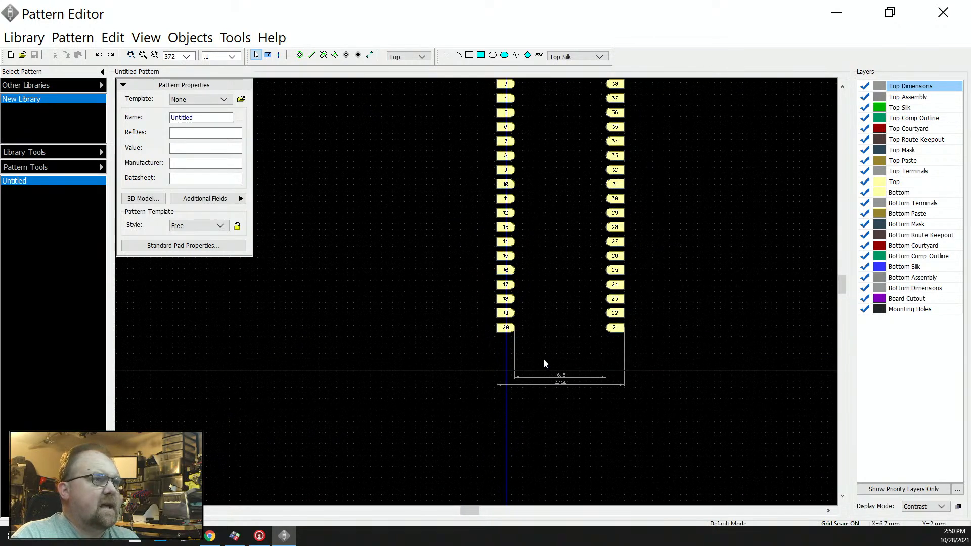
{"action": "scroll", "coordinate": [535, 208], "scroll_direction": "down", "scroll_amount": 3}
{"action": "scroll", "coordinate": [529, 203], "scroll_direction": "up", "scroll_amount": 5}
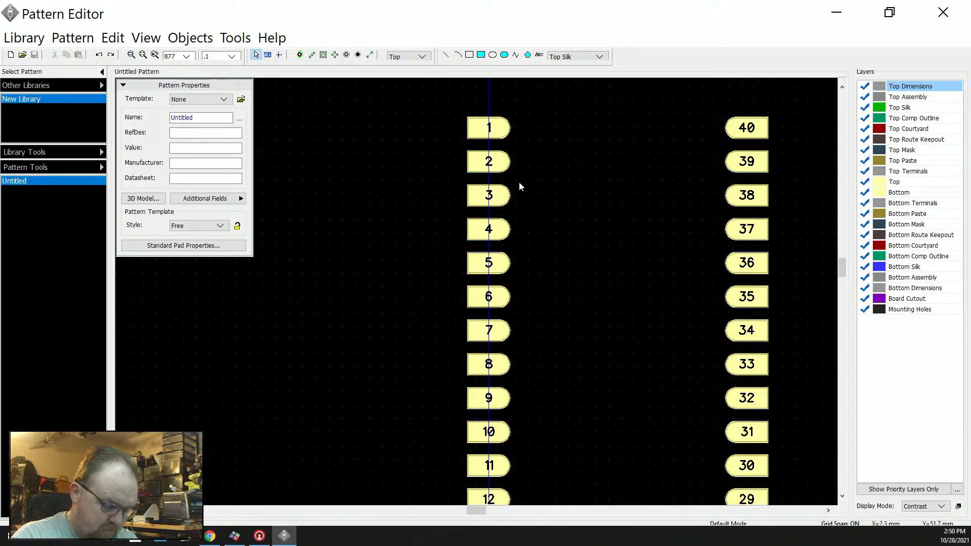
{"action": "scroll", "coordinate": [520, 186], "scroll_direction": "up", "scroll_amount": 1}
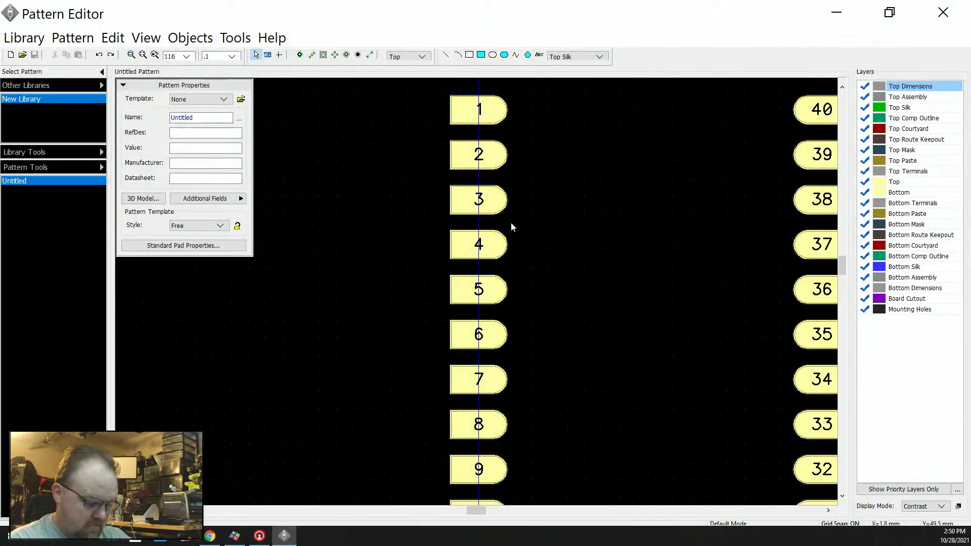
{"action": "left_click", "coordinate": [485, 202]}
{"action": "right_click", "coordinate": [486, 201]}
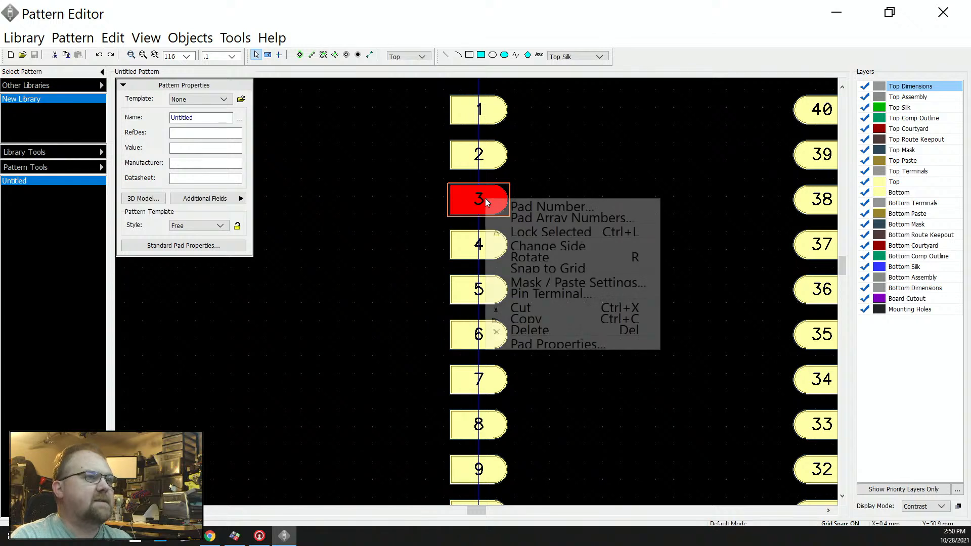
{"action": "left_click", "coordinate": [522, 343]}
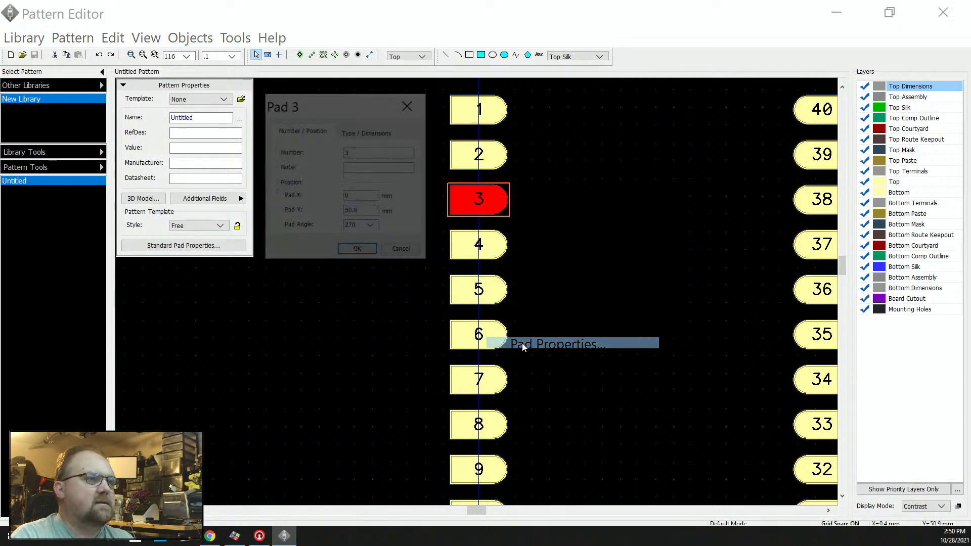
{"action": "left_click", "coordinate": [364, 131]}
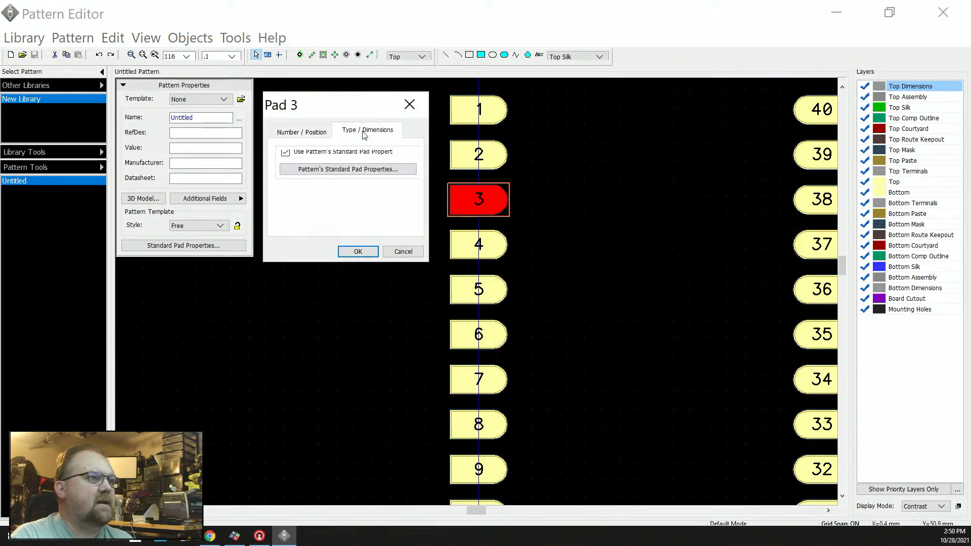
{"action": "left_click", "coordinate": [352, 153]}
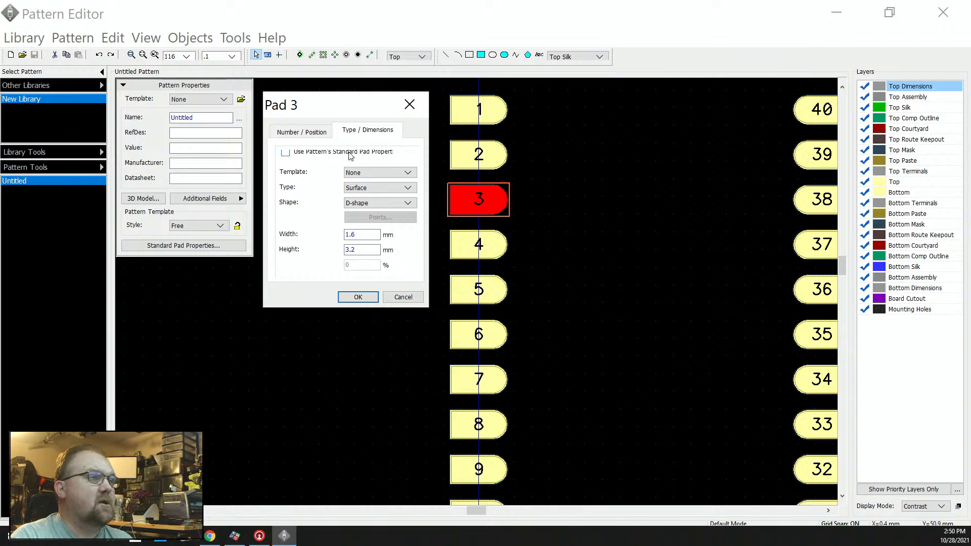
{"action": "left_click", "coordinate": [367, 204]}
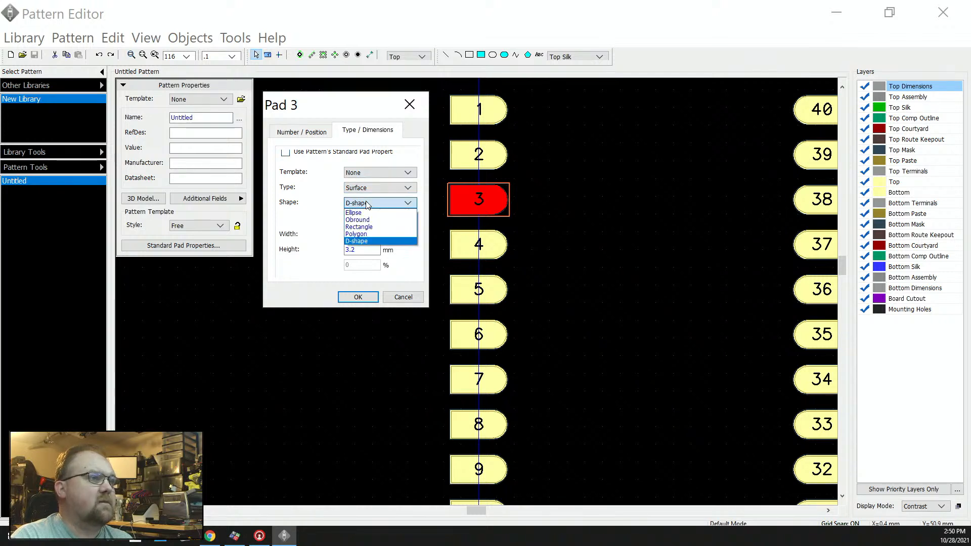
{"action": "left_click", "coordinate": [369, 228]}
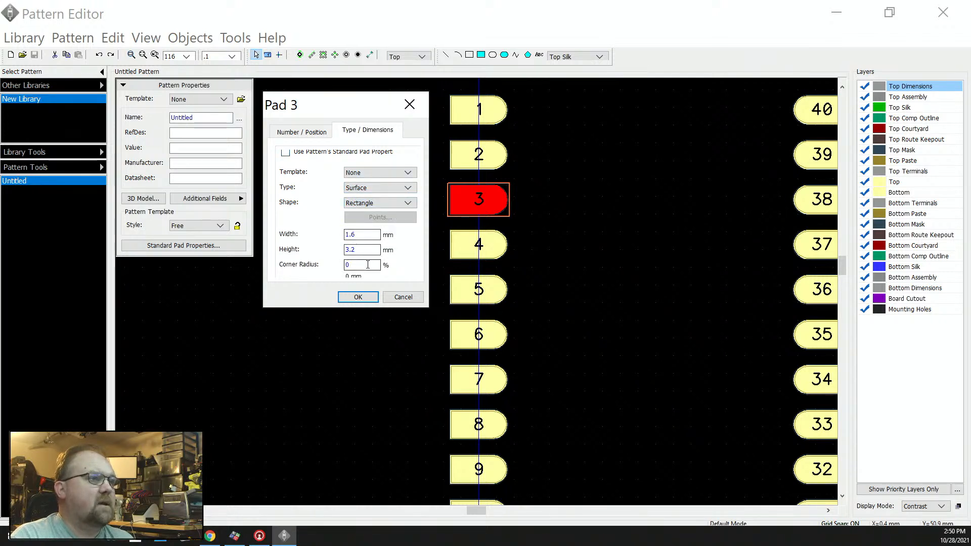
- Set pad 3's corner radius to 12.5% and apply the pad properties
{"action": "double_click", "coordinate": [346, 265]}
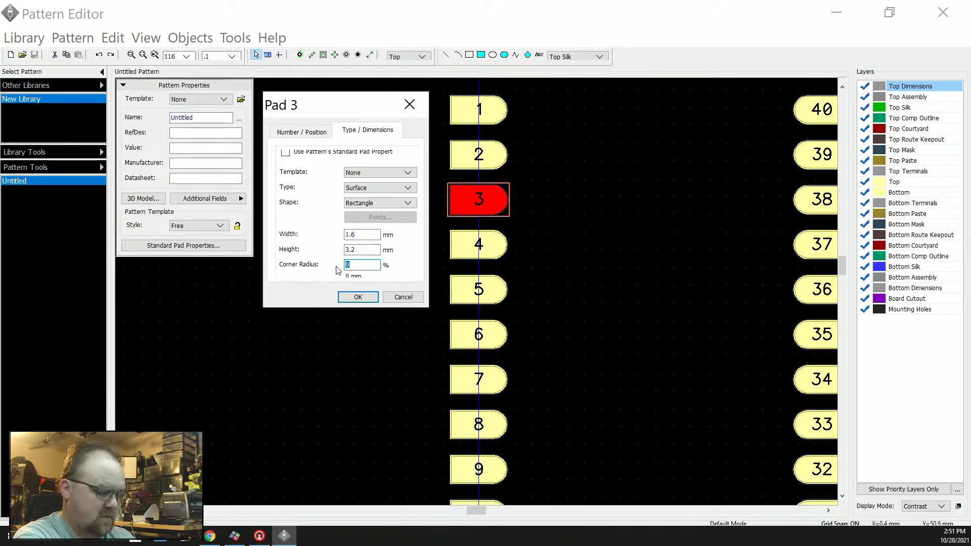
{"action": "type", "text": "1"}
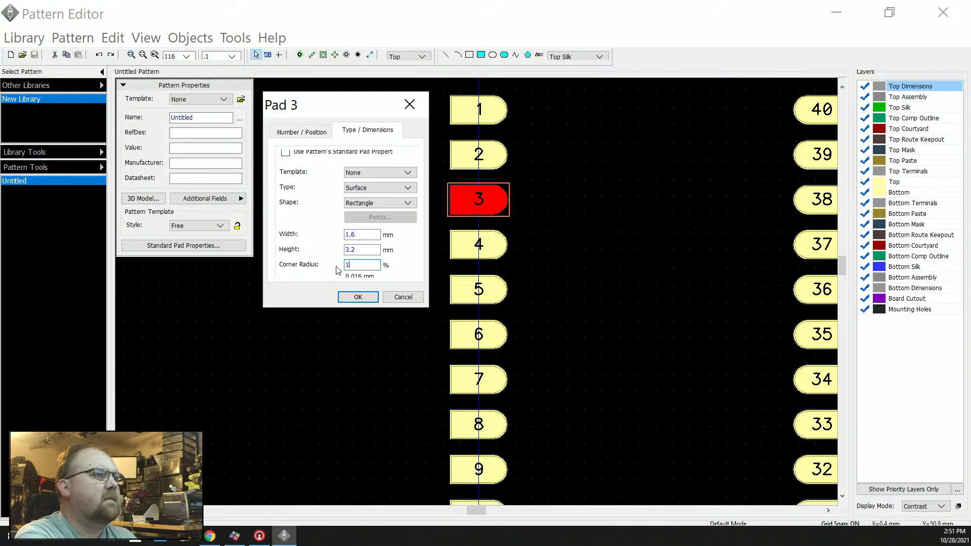
{"action": "type", "text": "05"}
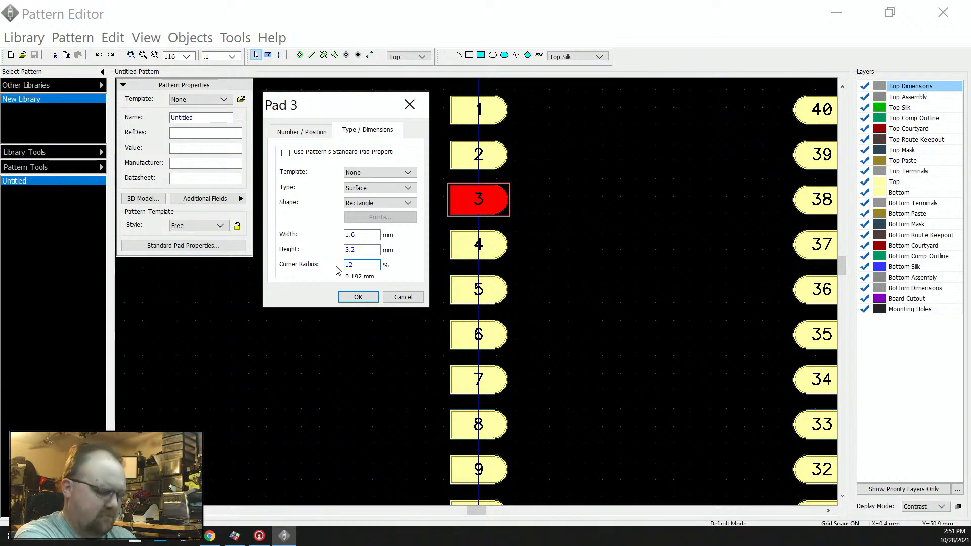
{"action": "type", "text": ".5"}
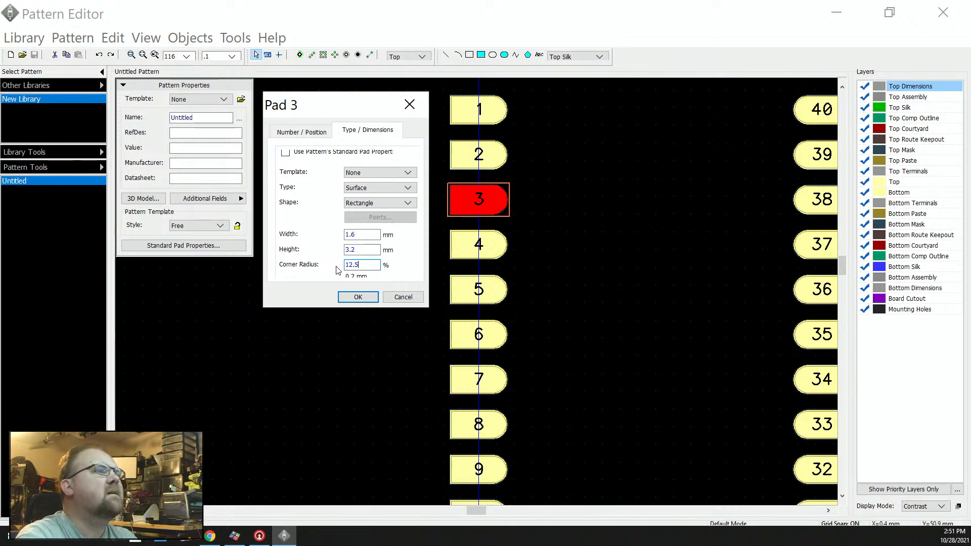
{"action": "left_click", "coordinate": [357, 298]}
- Select pads 18 and 23 together, near the lower end of the two columns
{"action": "scroll", "coordinate": [384, 207], "scroll_direction": "down", "scroll_amount": 2}
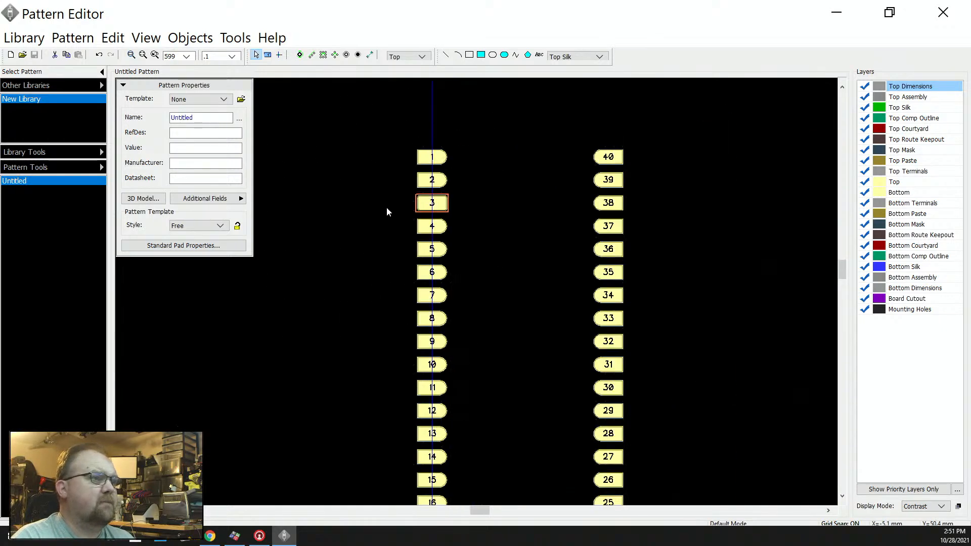
{"action": "left_click", "coordinate": [601, 204]}
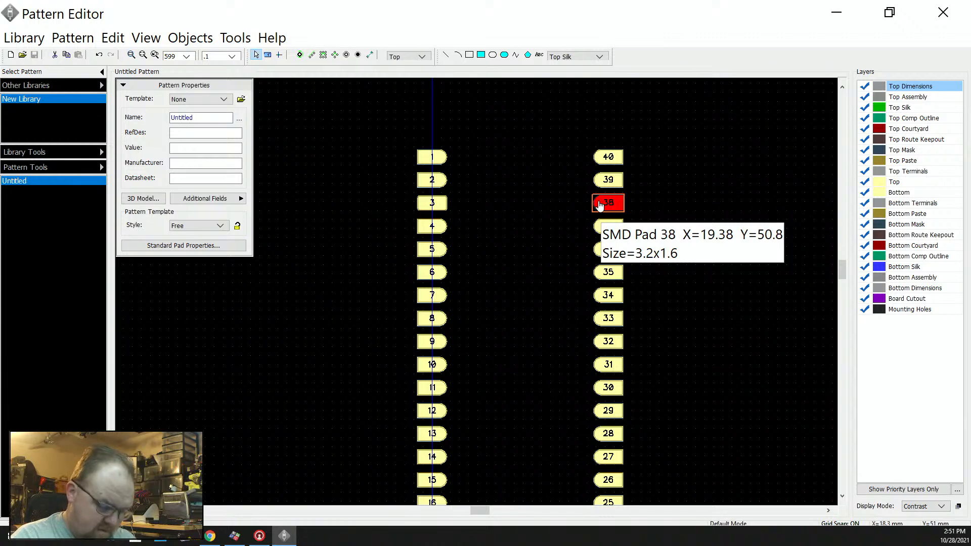
{"action": "scroll", "coordinate": [541, 263], "scroll_direction": "down", "scroll_amount": 2}
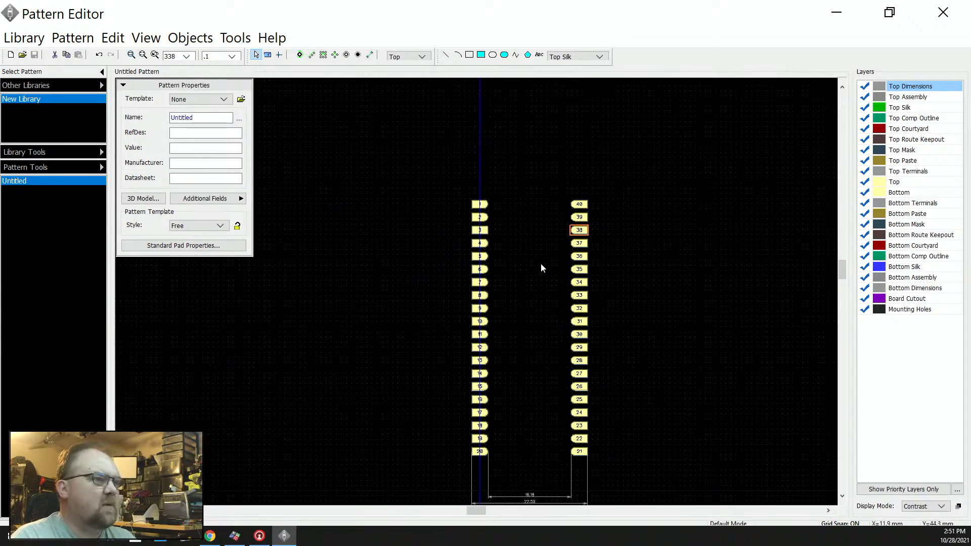
{"action": "scroll", "coordinate": [529, 401], "scroll_direction": "up", "scroll_amount": 3}
{"action": "scroll", "coordinate": [529, 404], "scroll_direction": "down", "scroll_amount": 2}
{"action": "scroll", "coordinate": [535, 423], "scroll_direction": "up", "scroll_amount": 2}
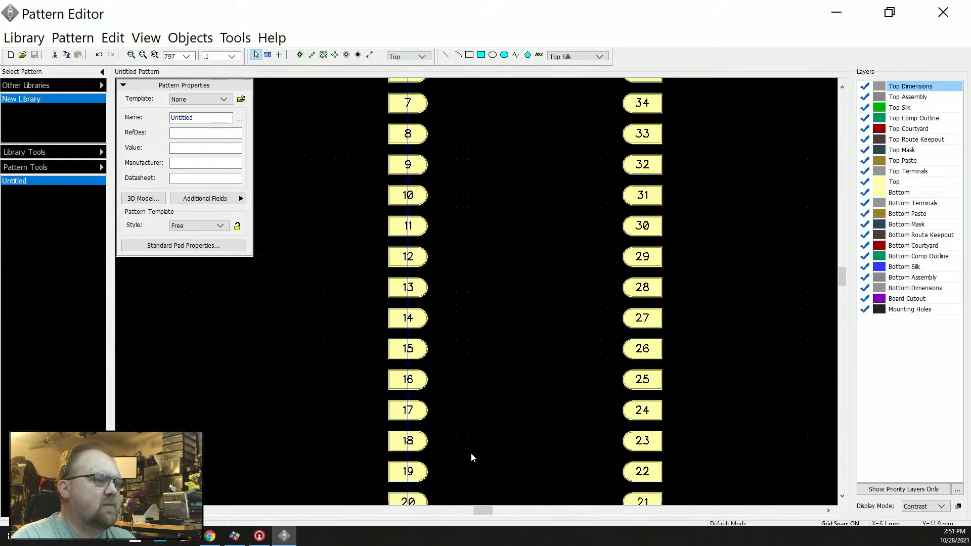
{"action": "scroll", "coordinate": [471, 453], "scroll_direction": "down", "scroll_amount": 1}
{"action": "left_click", "coordinate": [419, 447]}
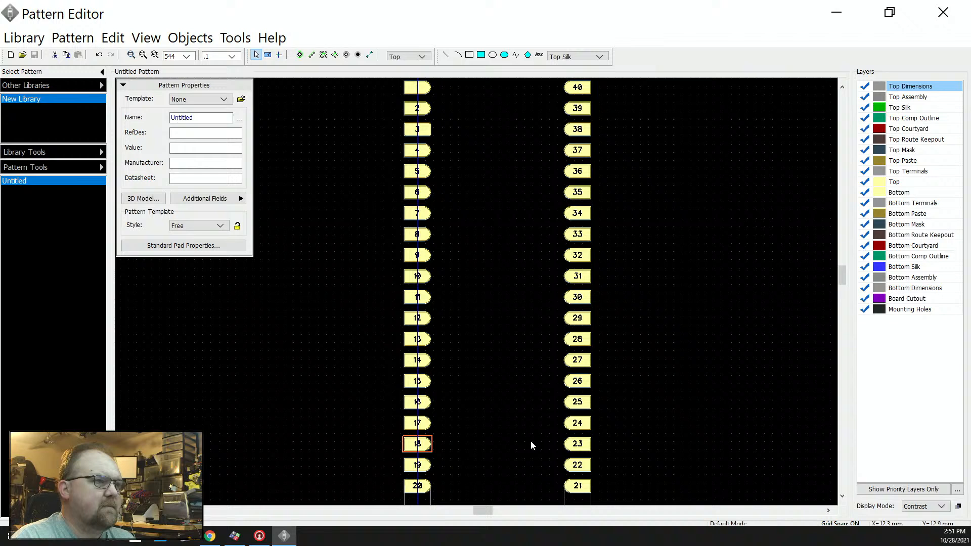
{"action": "left_click", "coordinate": [573, 447], "text": "ctrl"}
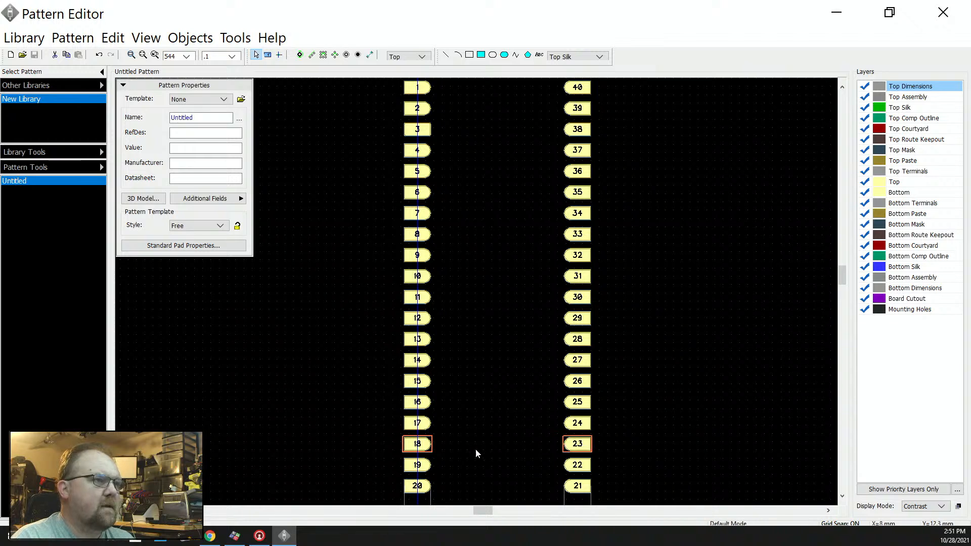
- Override the standard properties of pads 18 and 23, making them Rectangle pads with a 12.5% corner radius
{"action": "right_click", "coordinate": [581, 444]}
{"action": "left_click", "coordinate": [610, 438]}
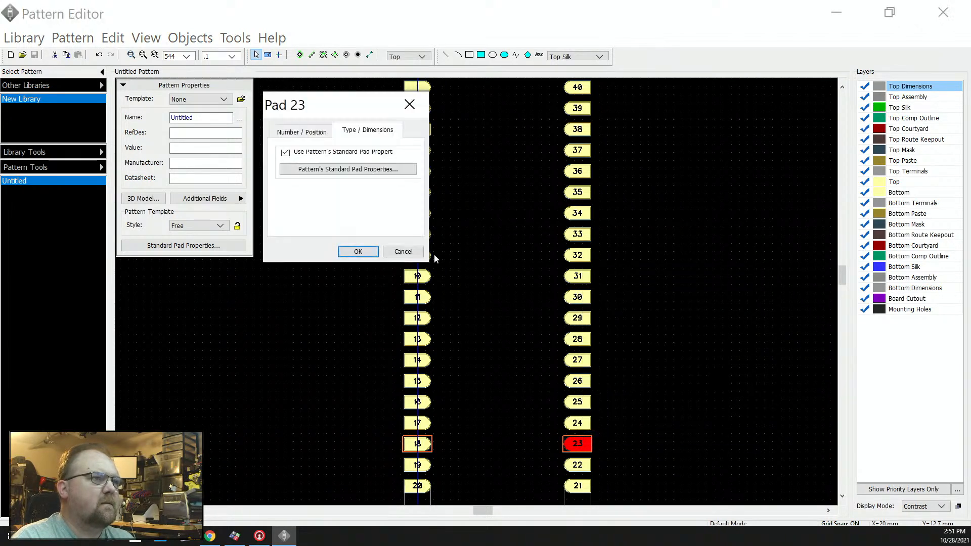
{"action": "left_click", "coordinate": [348, 153]}
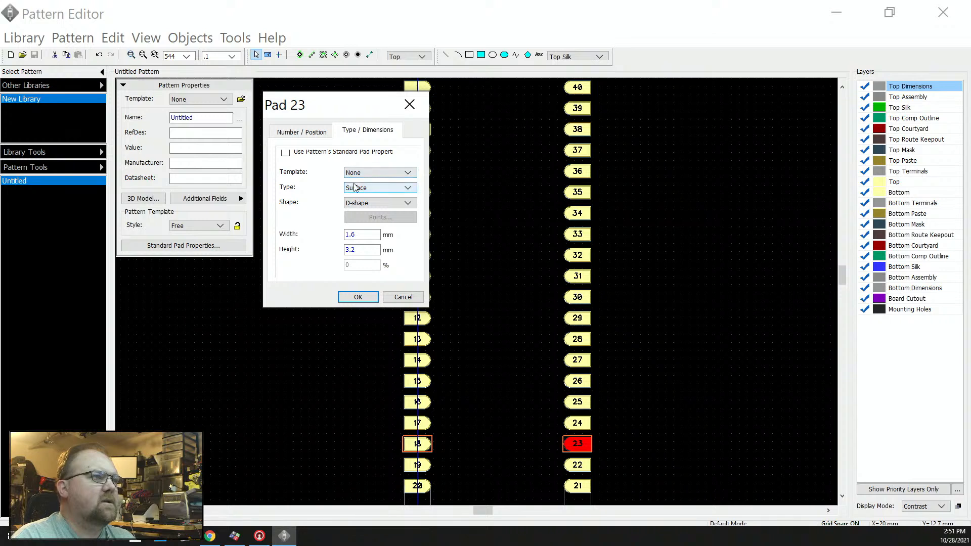
{"action": "left_click", "coordinate": [369, 204]}
{"action": "left_click", "coordinate": [358, 227]}
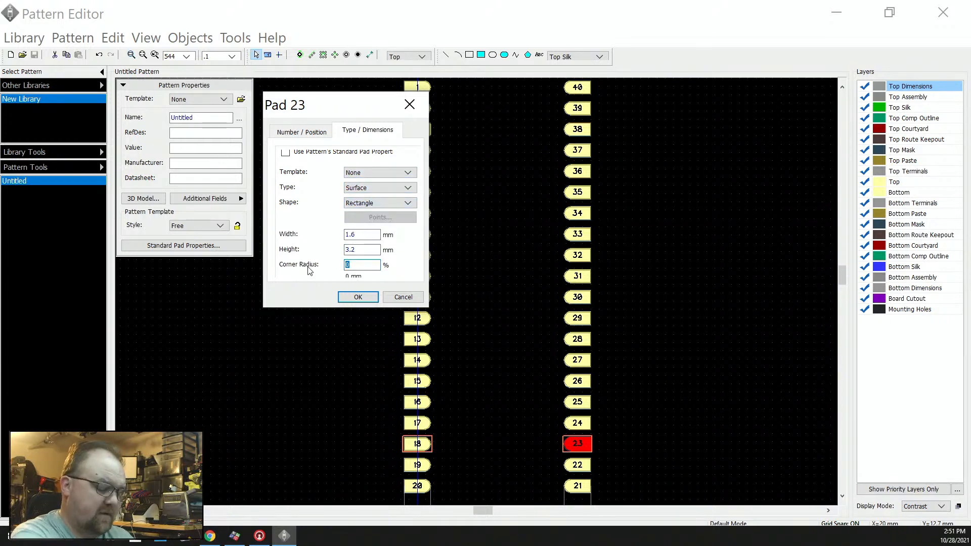
{"action": "type", "text": "12.5"}
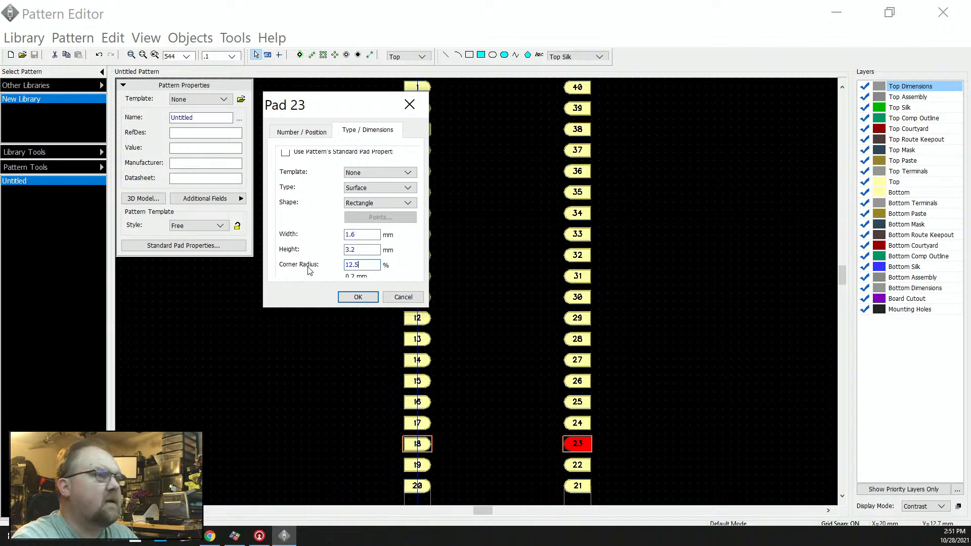
{"action": "left_click", "coordinate": [358, 297]}
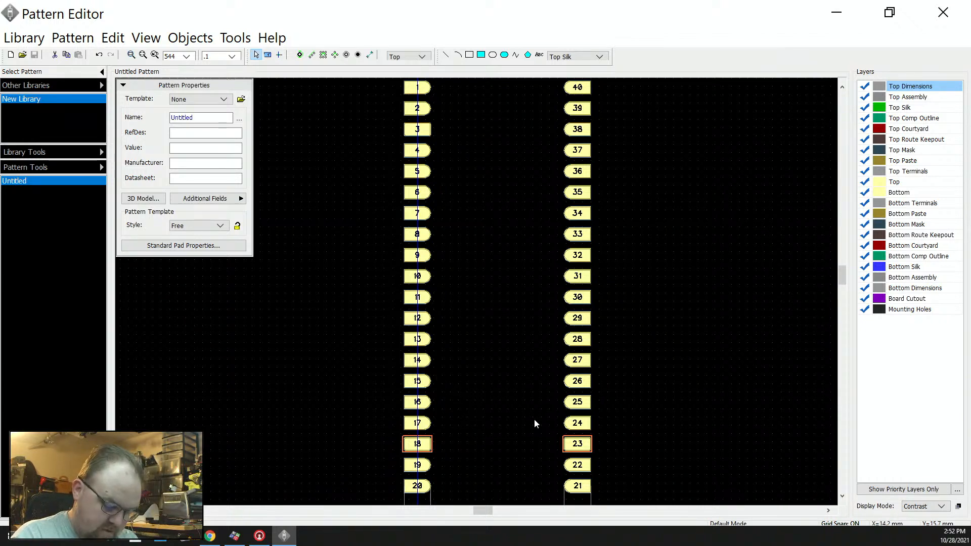
- Select pads 13, 28, 8, 33 and 38 together
{"action": "left_click", "coordinate": [425, 339]}
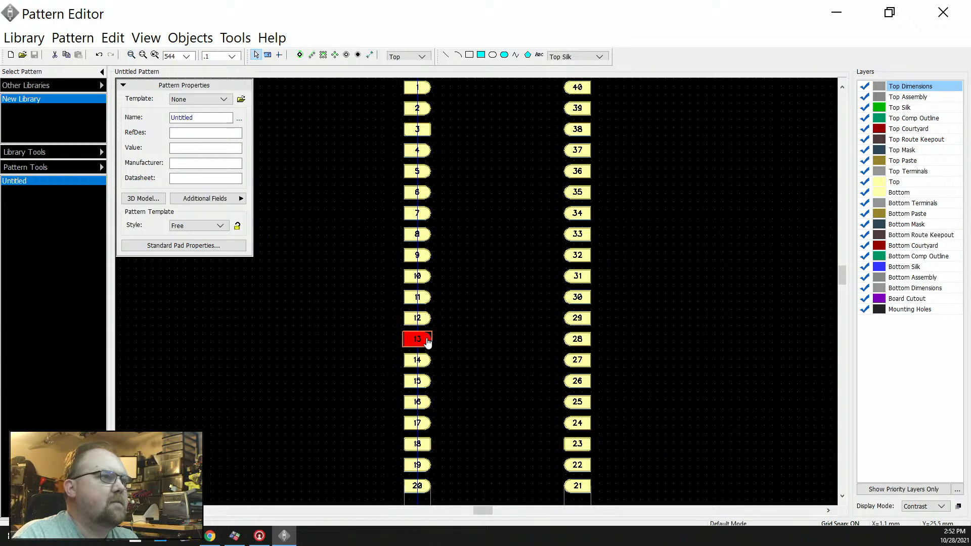
{"action": "left_click", "coordinate": [575, 340], "text": "shift"}
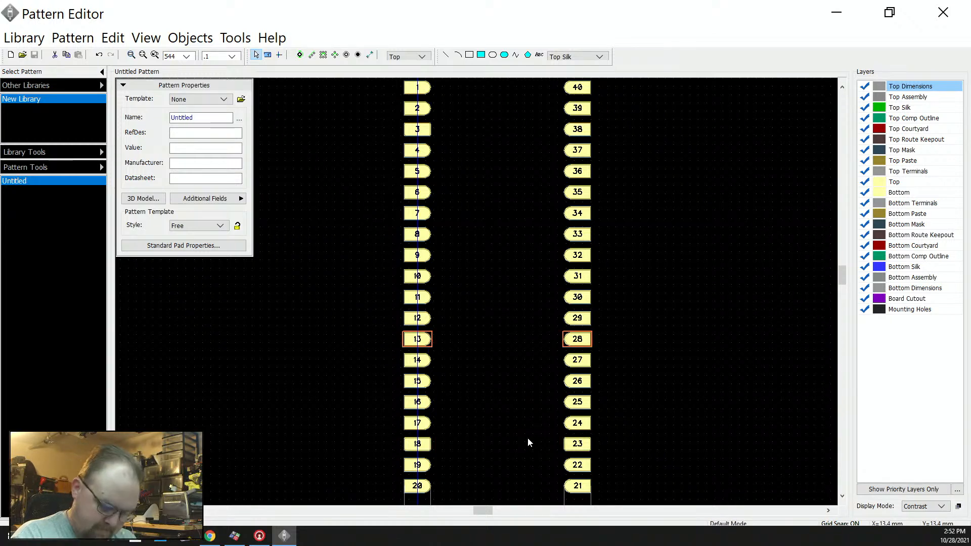
{"action": "scroll", "coordinate": [527, 430], "scroll_direction": "down", "scroll_amount": 1}
{"action": "scroll", "coordinate": [533, 353], "scroll_direction": "up", "scroll_amount": 3}
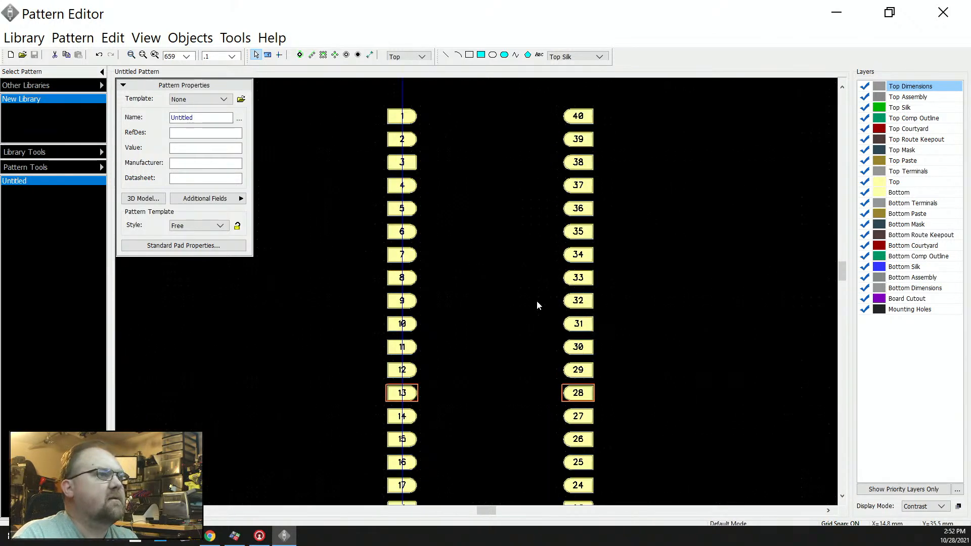
{"action": "left_click", "coordinate": [371, 275], "text": "shift"}
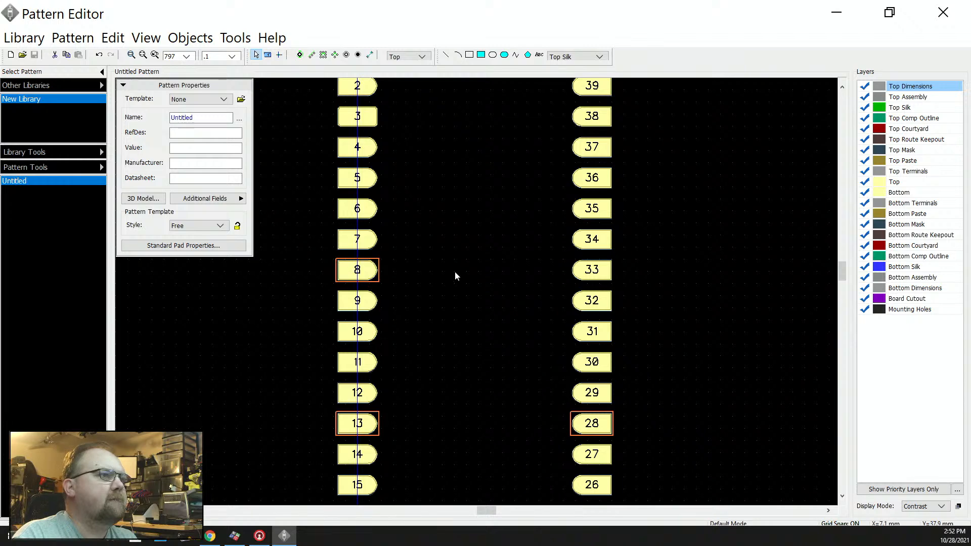
{"action": "left_click", "coordinate": [584, 275], "text": "shift"}
{"action": "scroll", "coordinate": [523, 343], "scroll_direction": "down", "scroll_amount": 4}
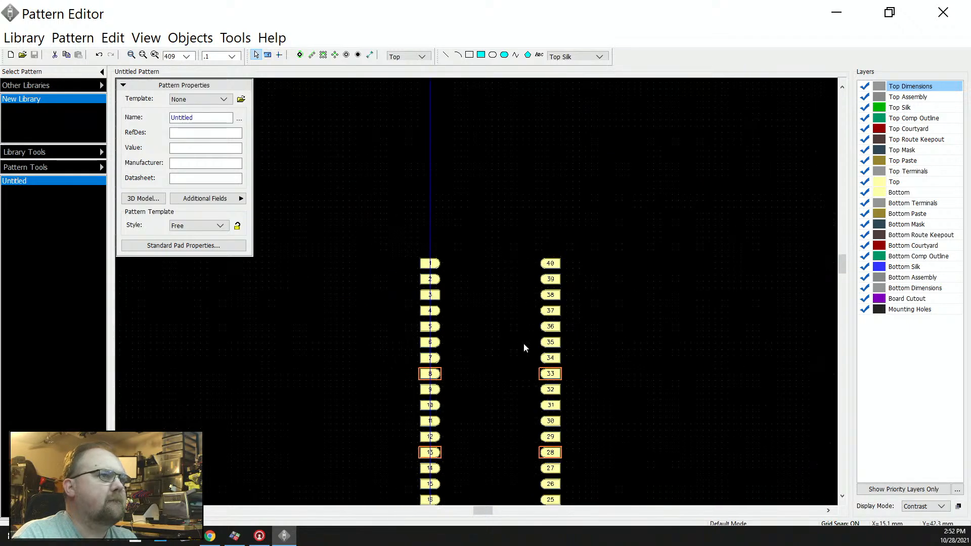
{"action": "scroll", "coordinate": [521, 314], "scroll_direction": "up", "scroll_amount": 5}
{"action": "left_click", "coordinate": [575, 261], "text": "shift"}
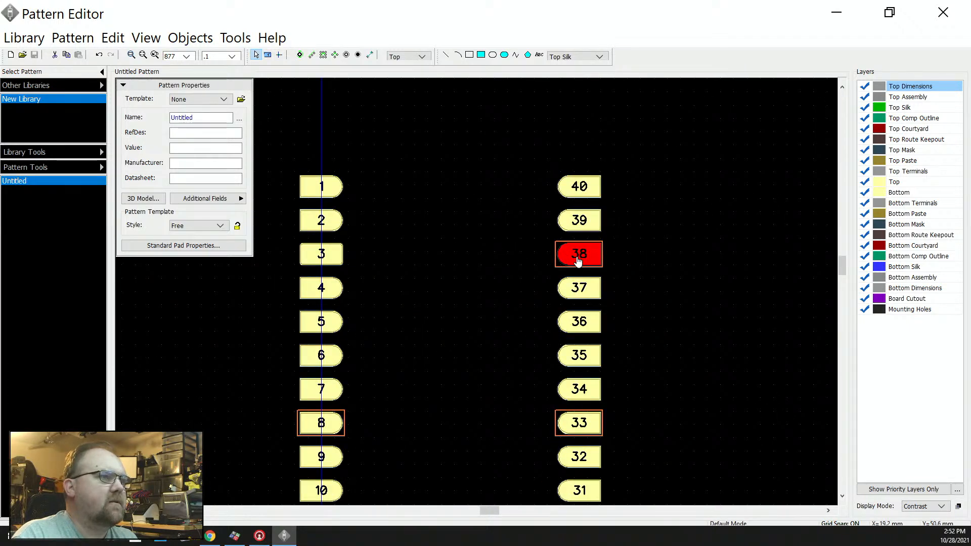
- Override the standard properties of the selected pads 8, 13, 28, 33 and 38, making them Rectangle pads with a 12.5% corner radius
{"action": "right_click", "coordinate": [576, 257]}
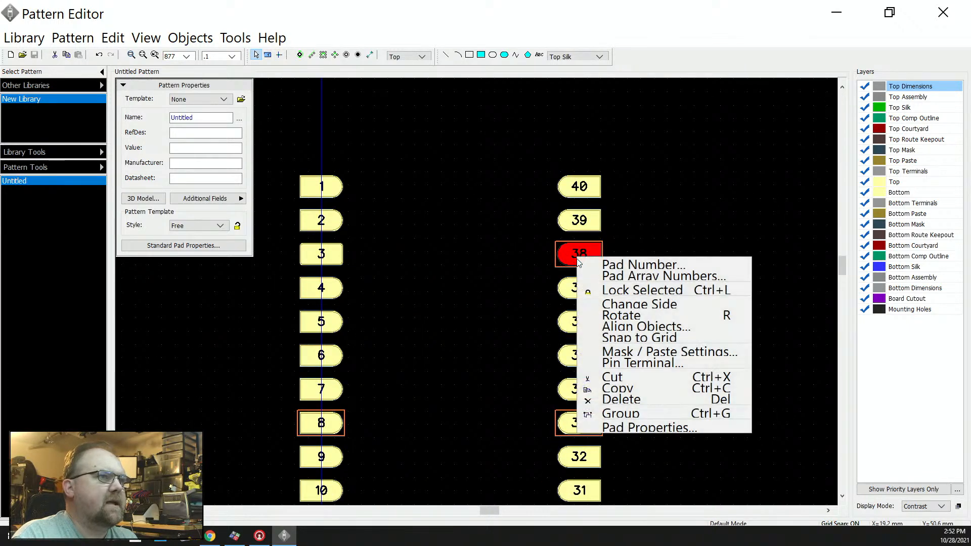
{"action": "left_click", "coordinate": [604, 427]}
{"action": "left_click", "coordinate": [359, 153]}
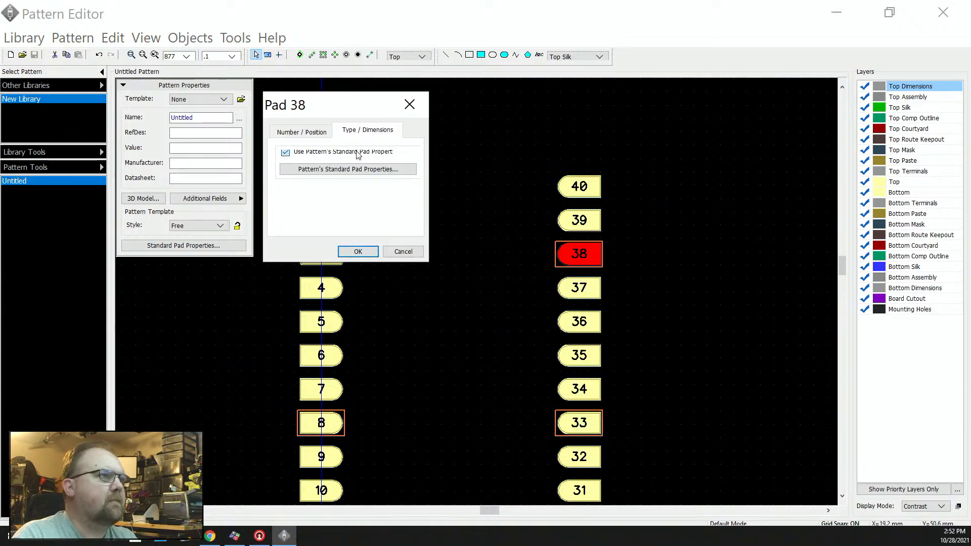
{"action": "left_click", "coordinate": [373, 202]}
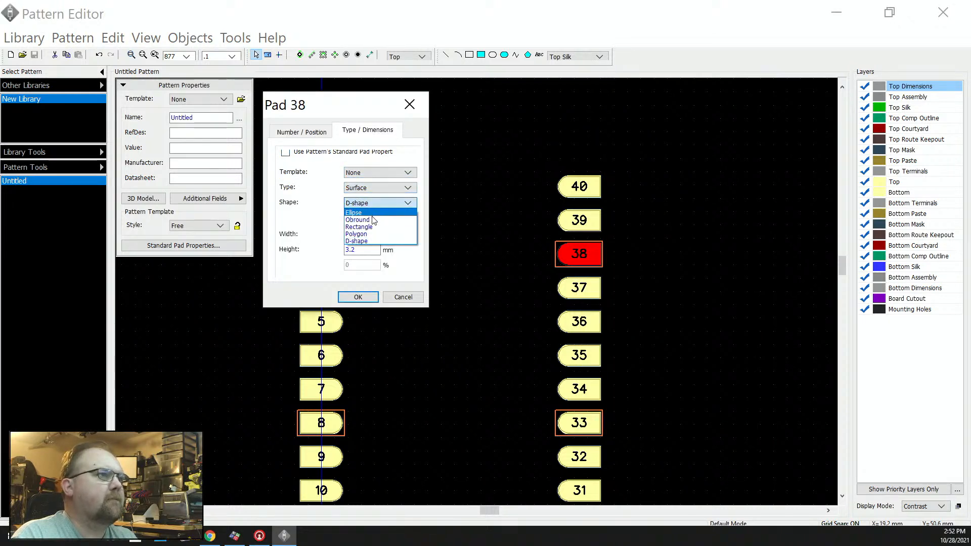
{"action": "left_click", "coordinate": [373, 228]}
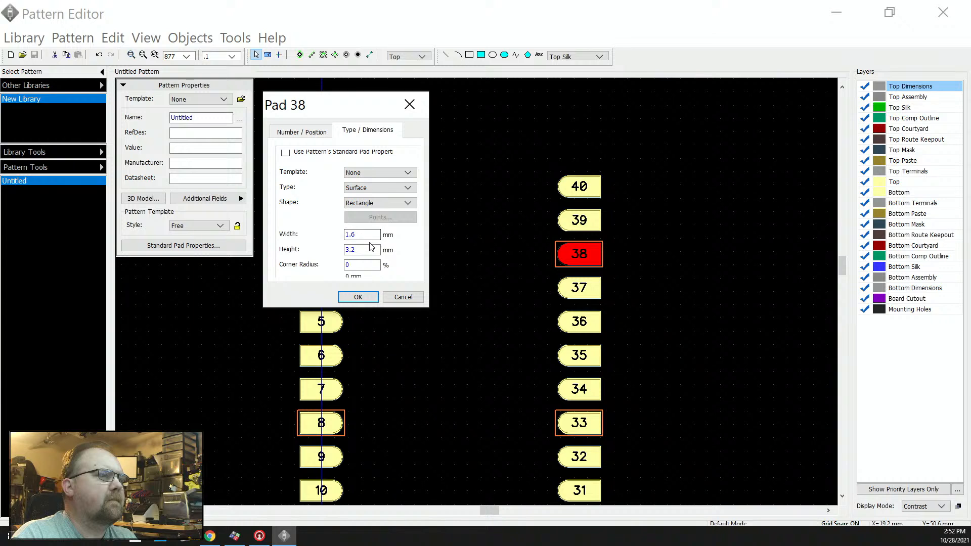
{"action": "double_click", "coordinate": [367, 264]}
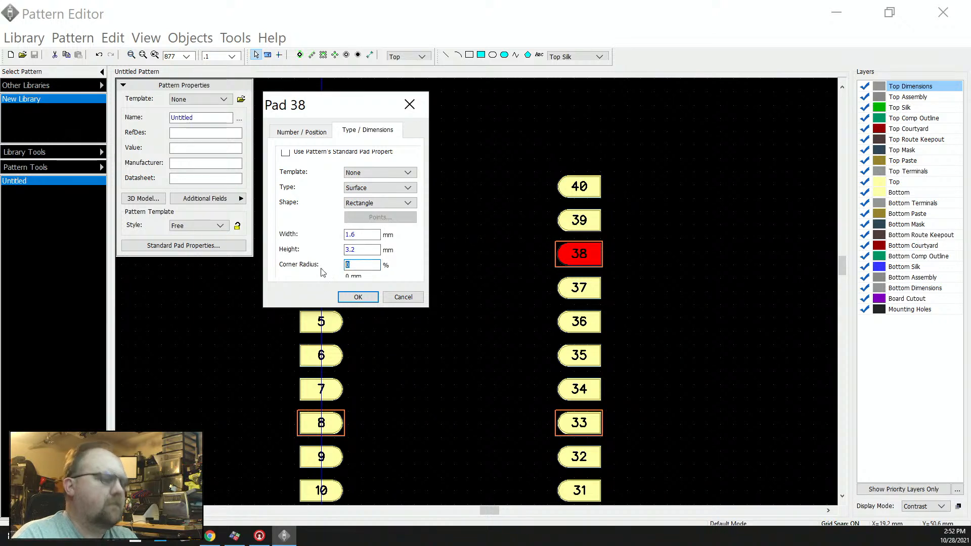
{"action": "type", "text": "12.5"}
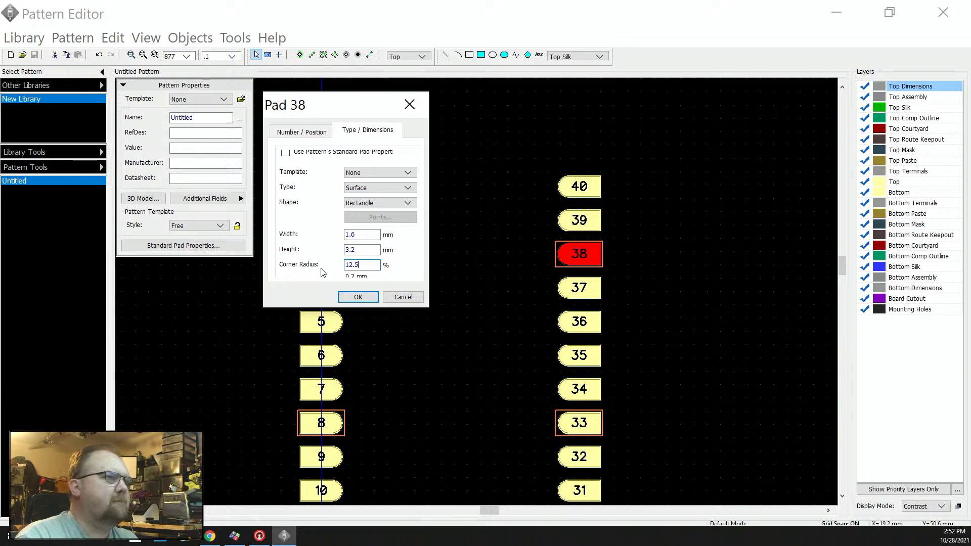
{"action": "left_click", "coordinate": [358, 296]}
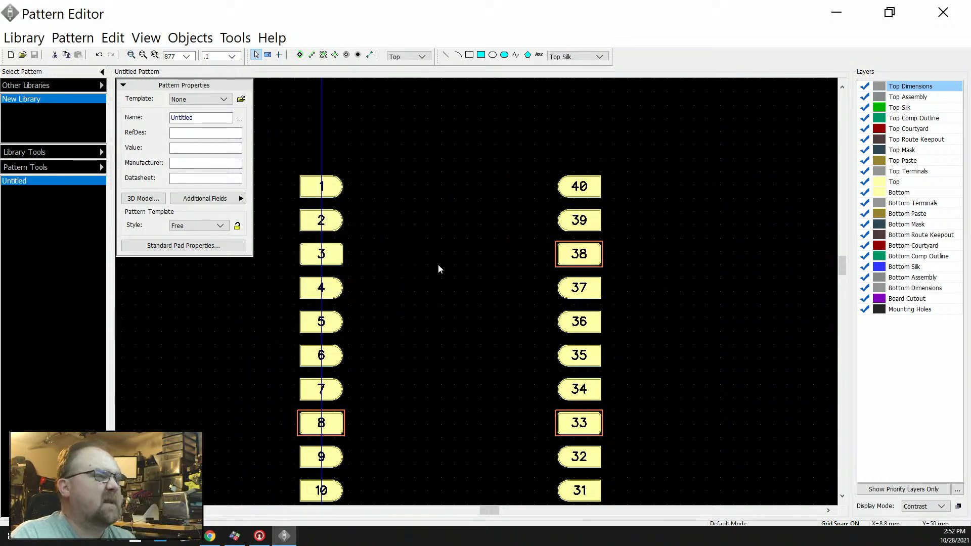
- Save the pattern library as "Pico Module" in the My Libraries folder
{"action": "scroll", "coordinate": [438, 264], "scroll_direction": "down", "scroll_amount": 3}
{"action": "scroll", "coordinate": [438, 267], "scroll_direction": "down", "scroll_amount": 1}
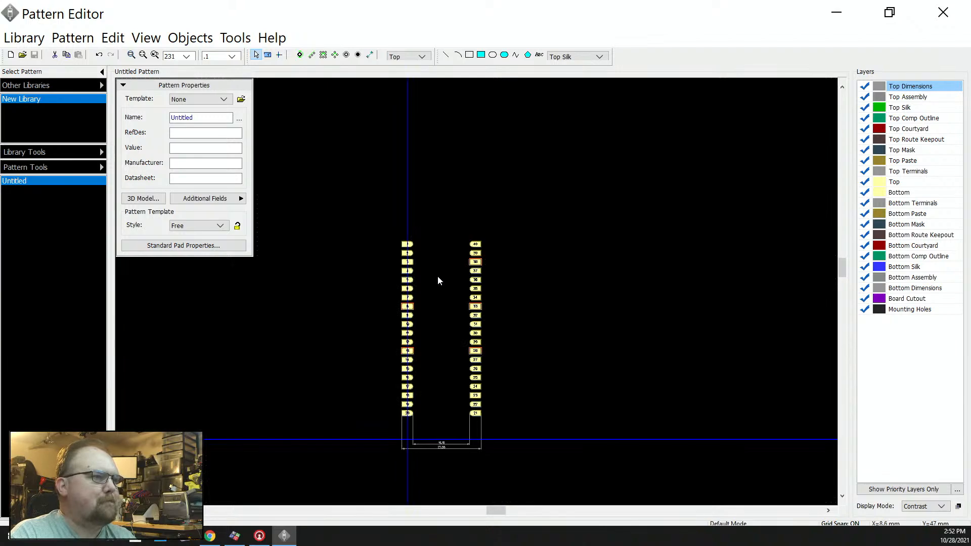
{"action": "key", "text": "ctrl+s"}
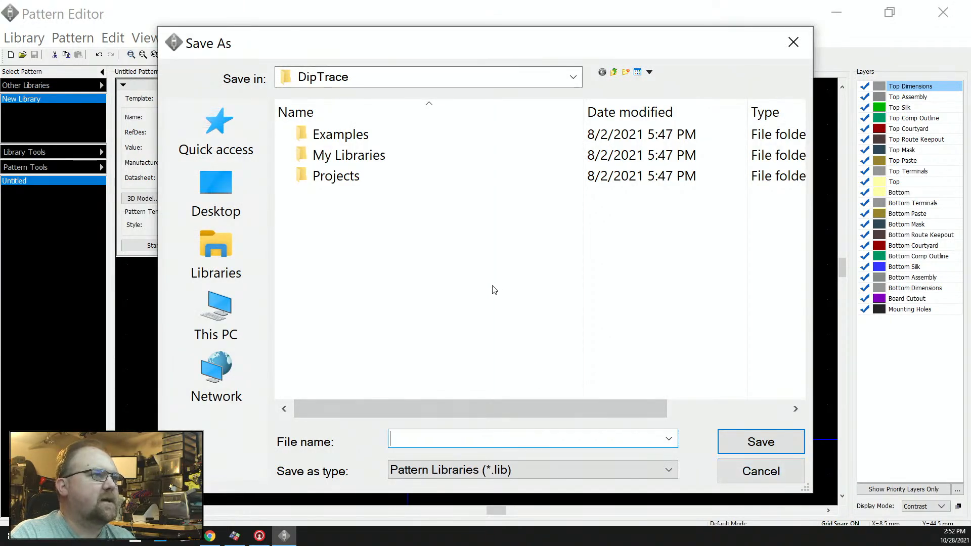
{"action": "double_click", "coordinate": [373, 155]}
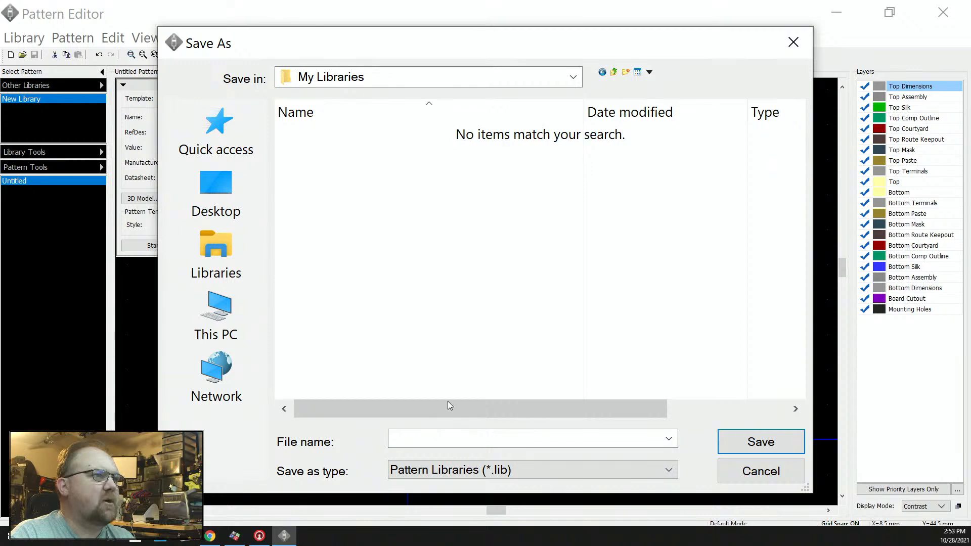
{"action": "left_click", "coordinate": [447, 441]}
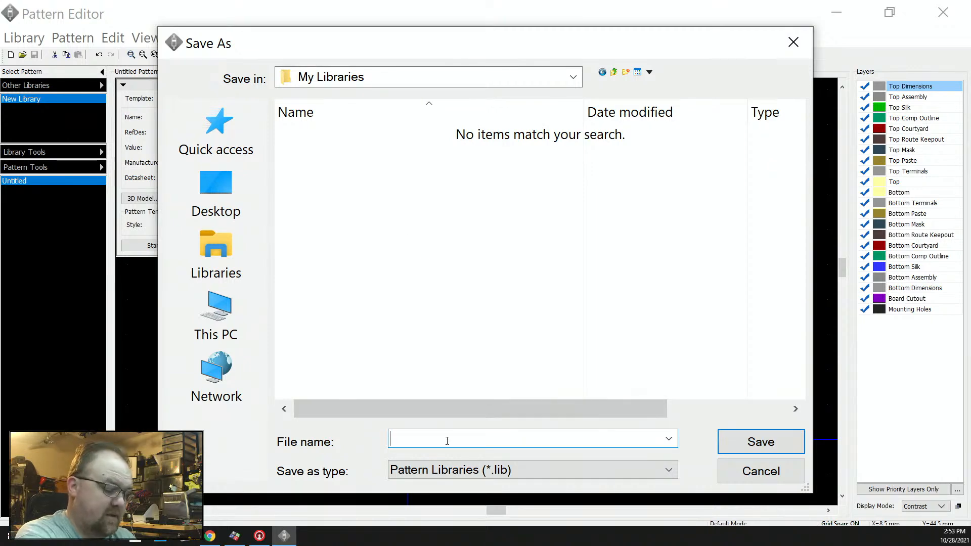
{"action": "type", "text": "Pico "}
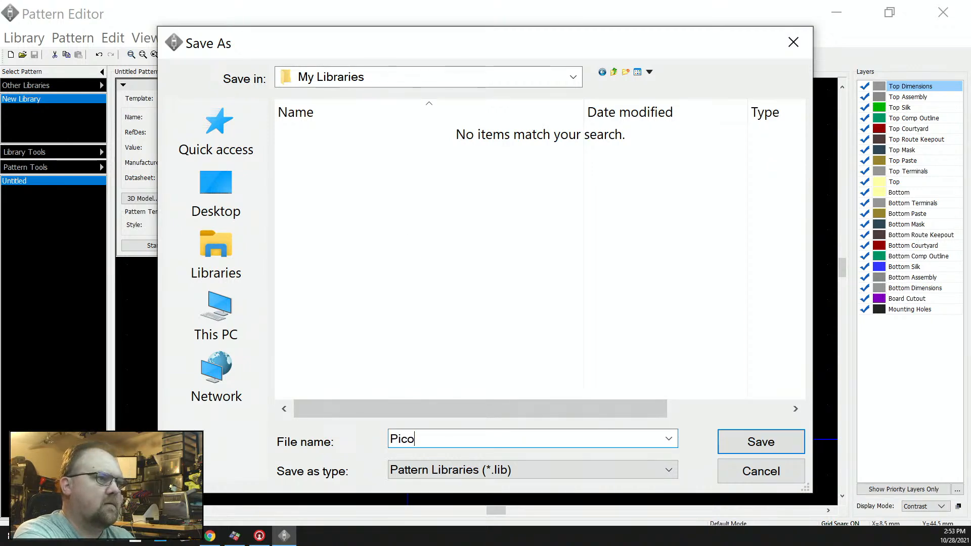
{"action": "type", "text": "Module"}
{"action": "key", "text": "Return"}
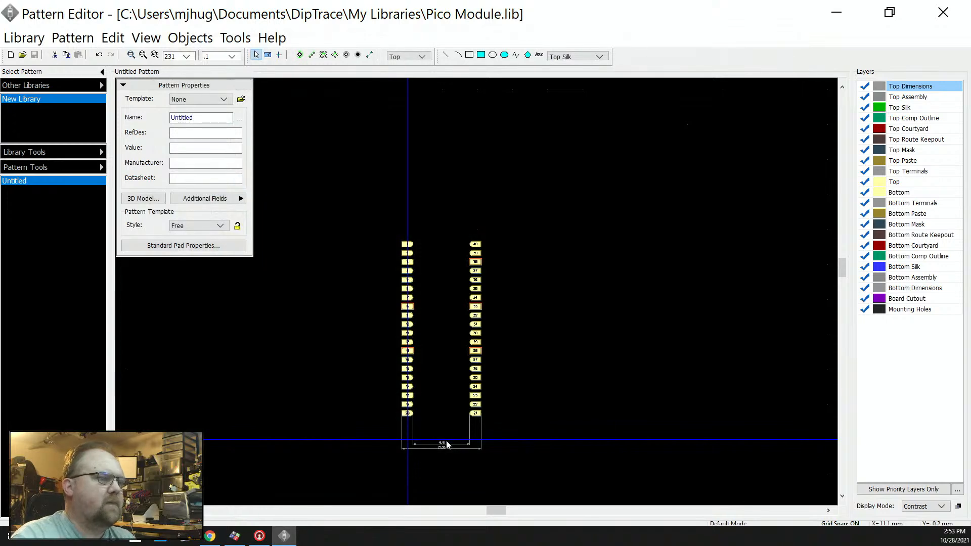
- Place a horizontal line of three pads between the two columns, just below the level of pads 20 and 21
{"action": "scroll", "coordinate": [459, 299], "scroll_direction": "up", "scroll_amount": 5}
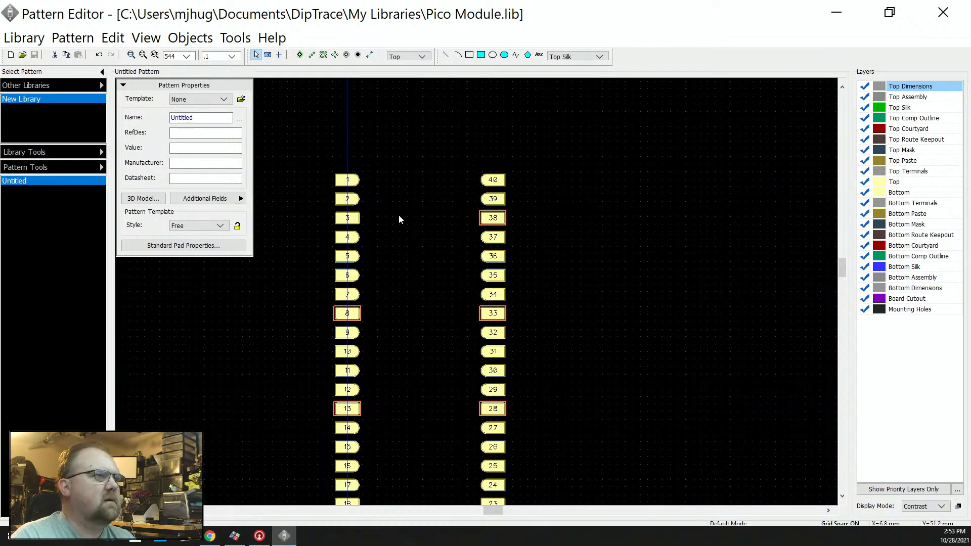
{"action": "scroll", "coordinate": [486, 212], "scroll_direction": "down", "scroll_amount": 2}
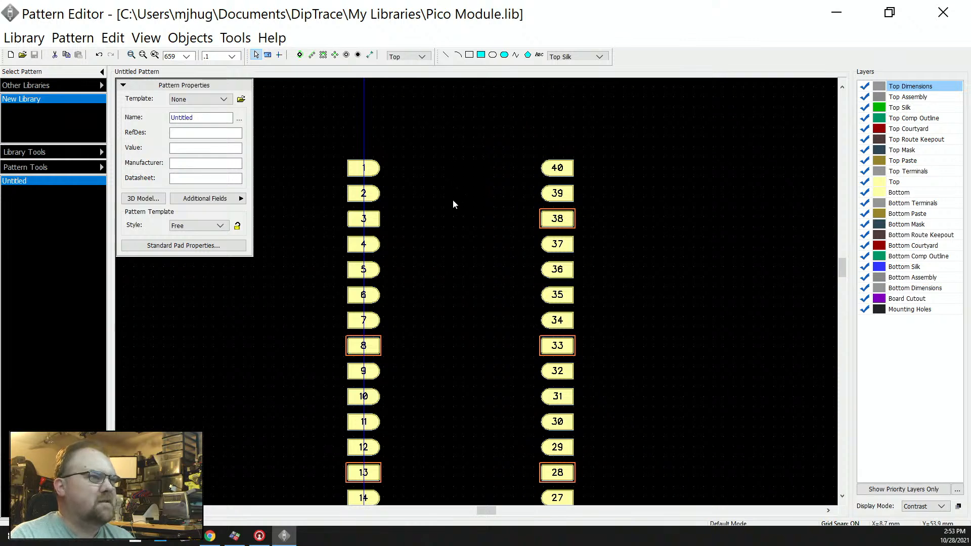
{"action": "scroll", "coordinate": [441, 256], "scroll_direction": "down", "scroll_amount": 4}
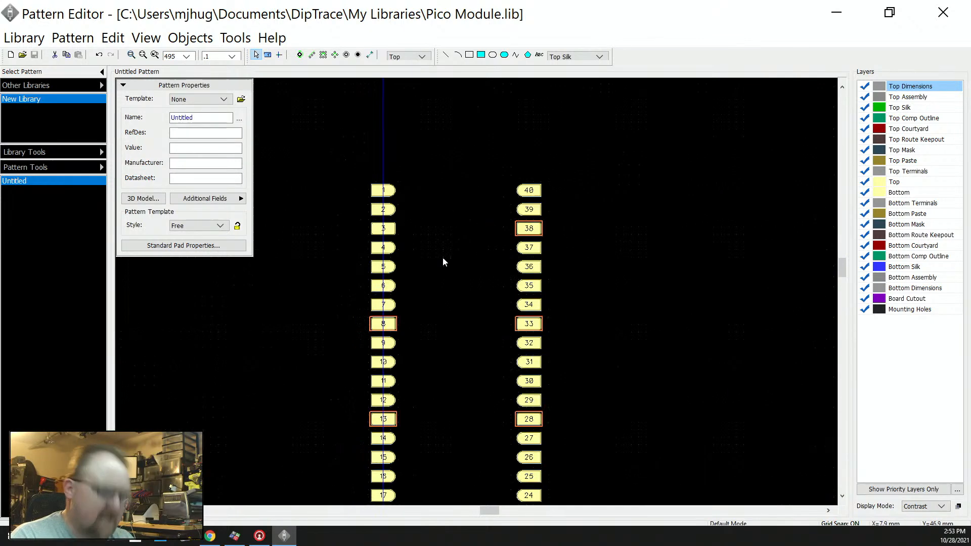
{"action": "scroll", "coordinate": [445, 419], "scroll_direction": "up", "scroll_amount": 3}
{"action": "scroll", "coordinate": [443, 440], "scroll_direction": "up", "scroll_amount": 2}
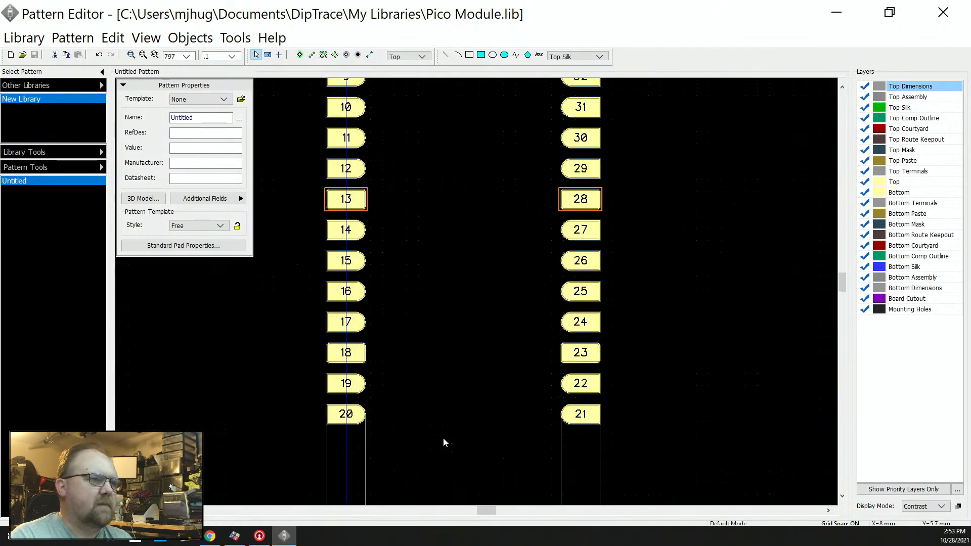
{"action": "scroll", "coordinate": [457, 401], "scroll_direction": "down", "scroll_amount": 3}
{"action": "scroll", "coordinate": [448, 425], "scroll_direction": "up", "scroll_amount": 3}
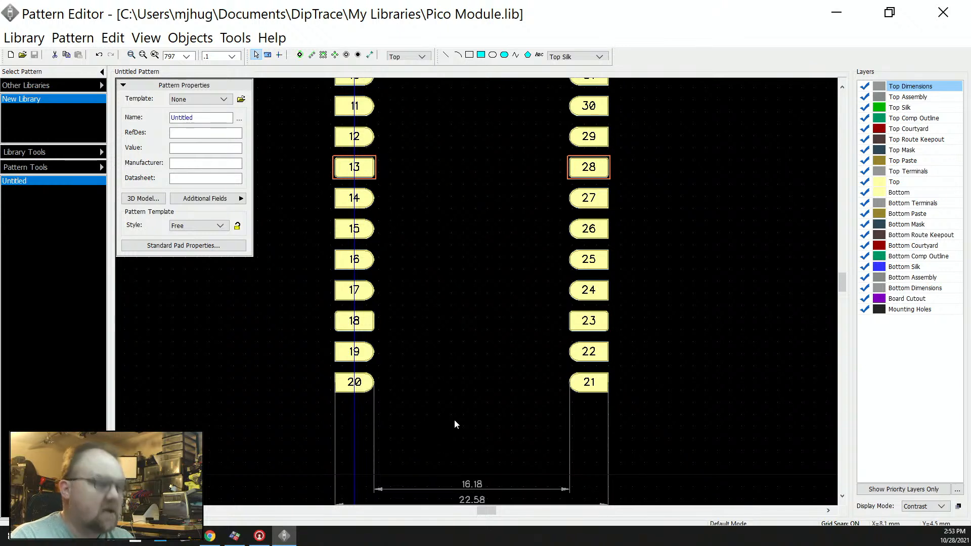
{"action": "scroll", "coordinate": [462, 409], "scroll_direction": "up", "scroll_amount": 3}
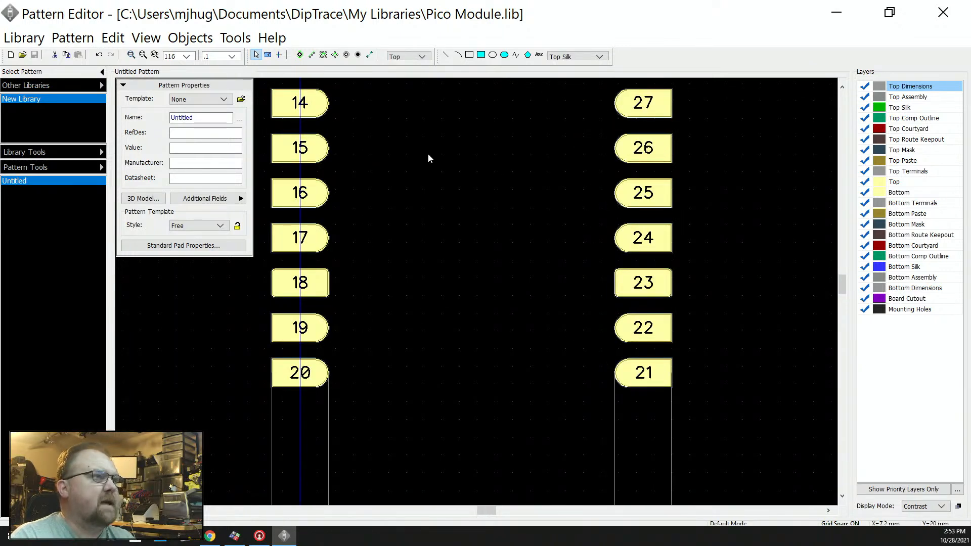
{"action": "left_click", "coordinate": [311, 55]}
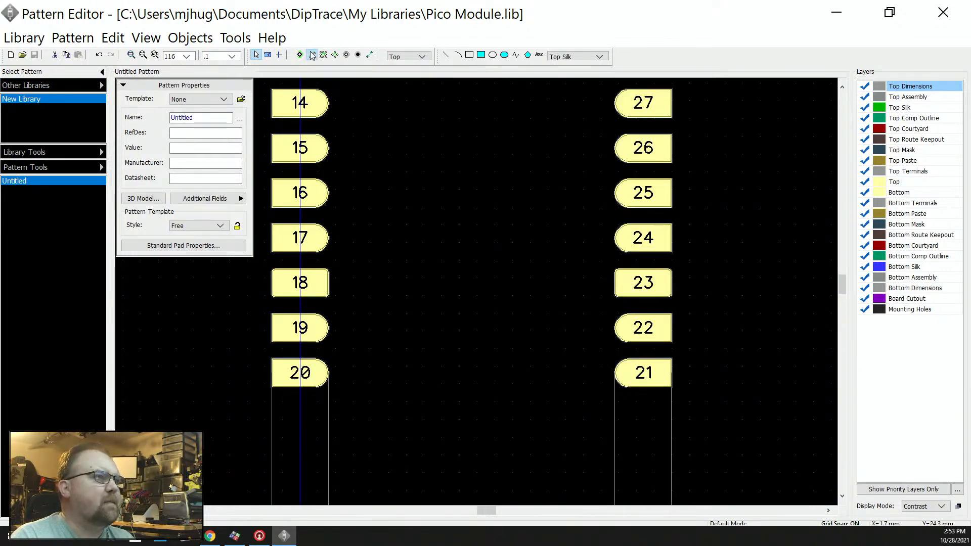
{"action": "left_click", "coordinate": [428, 428]}
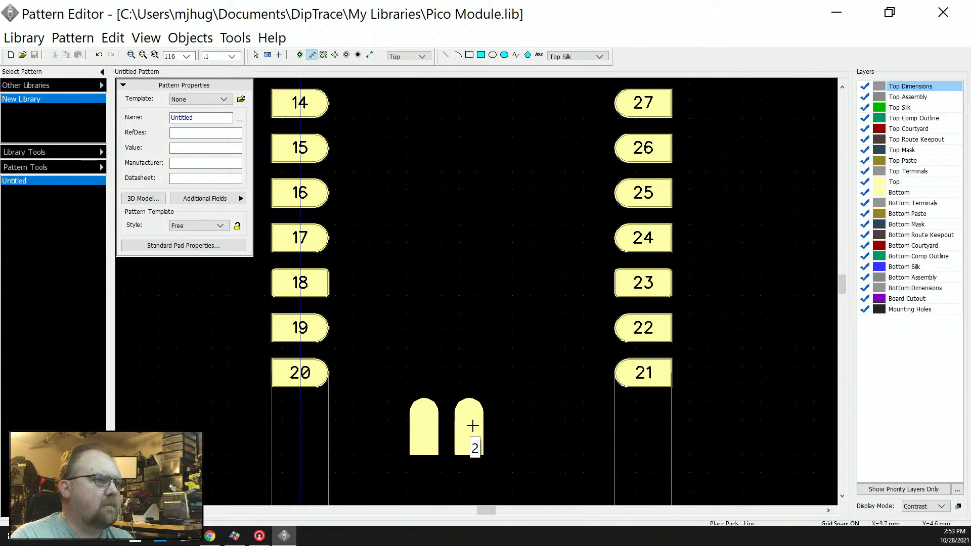
{"action": "left_click", "coordinate": [496, 424]}
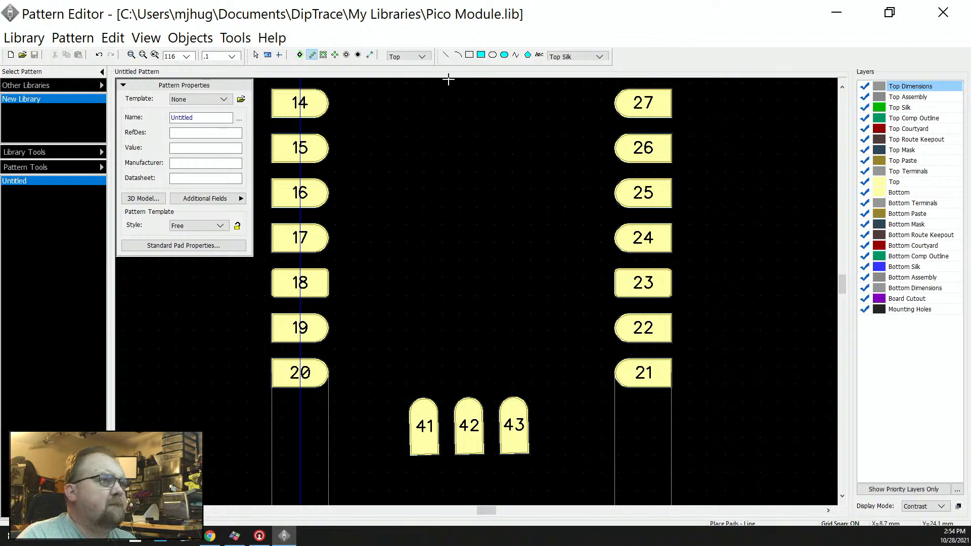
- Add a vertical dimension from pad 20's lower edge to pad 41's lower edge, placed between the two pads
{"action": "left_click", "coordinate": [369, 57]}
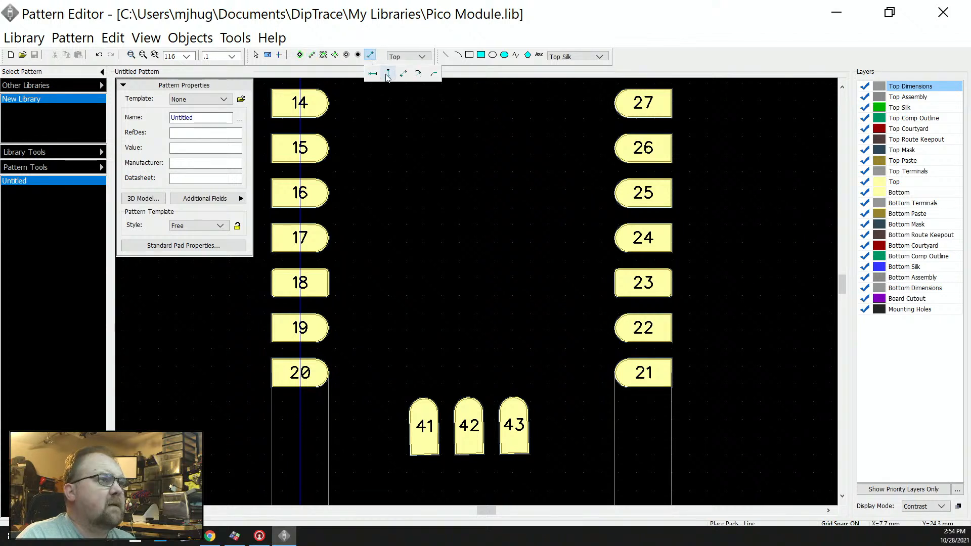
{"action": "left_click", "coordinate": [388, 73]}
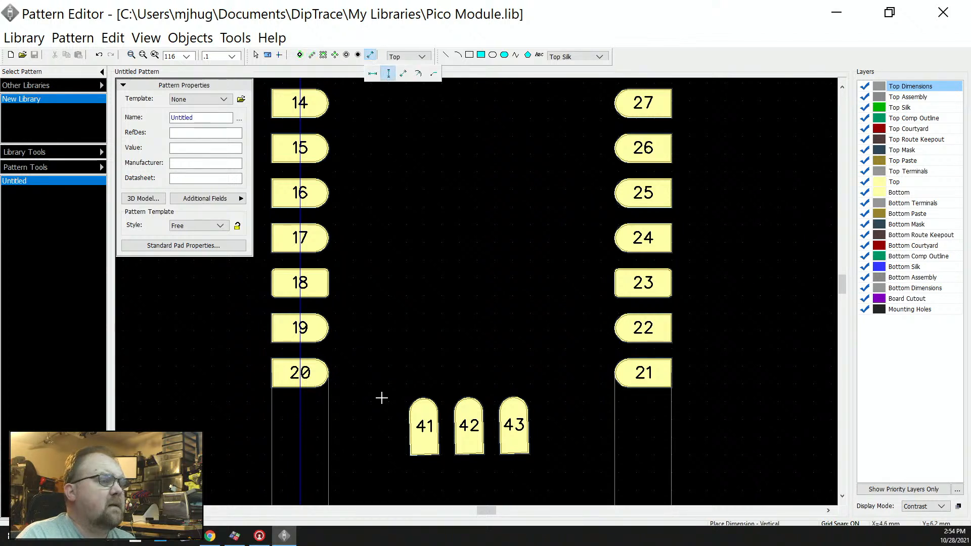
{"action": "left_click", "coordinate": [299, 387]}
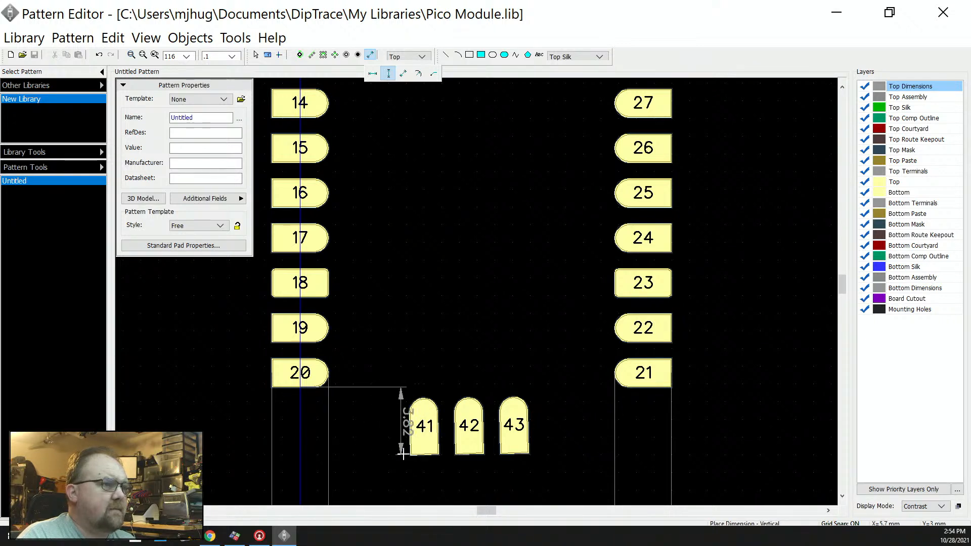
{"action": "left_click", "coordinate": [425, 455]}
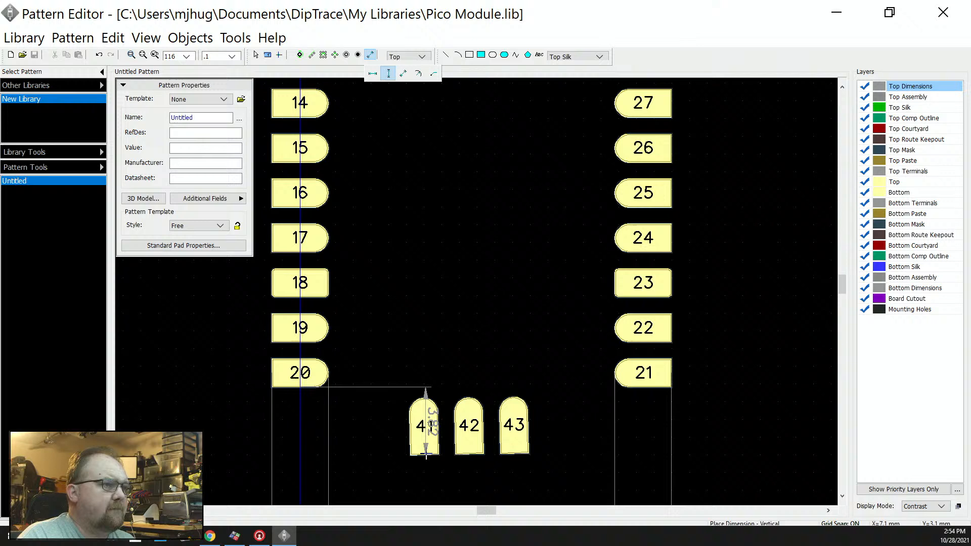
{"action": "left_click", "coordinate": [380, 455]}
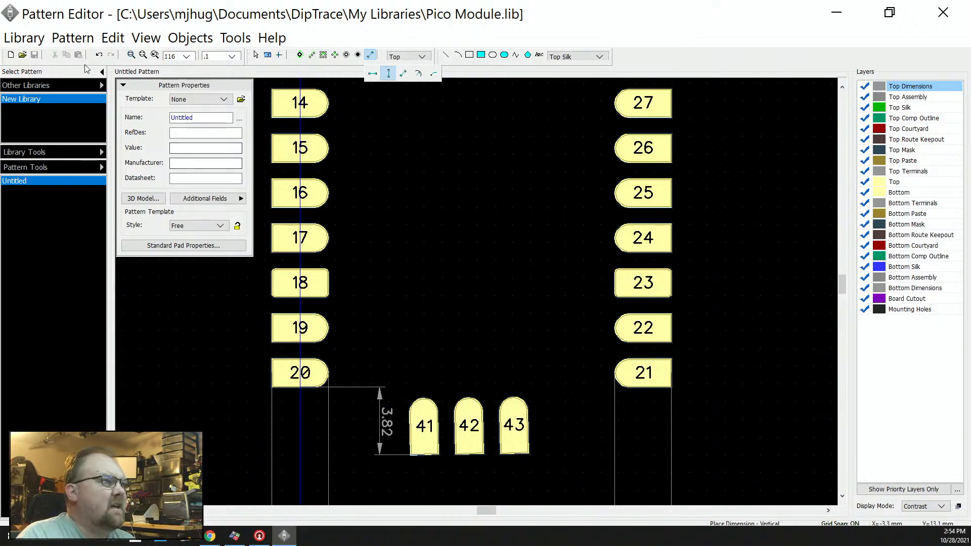
- Select pads 41, 42 and 43 and move them up together until the vertical dimension to pad 20 reads 1.32 mm
{"action": "left_click", "coordinate": [255, 55]}
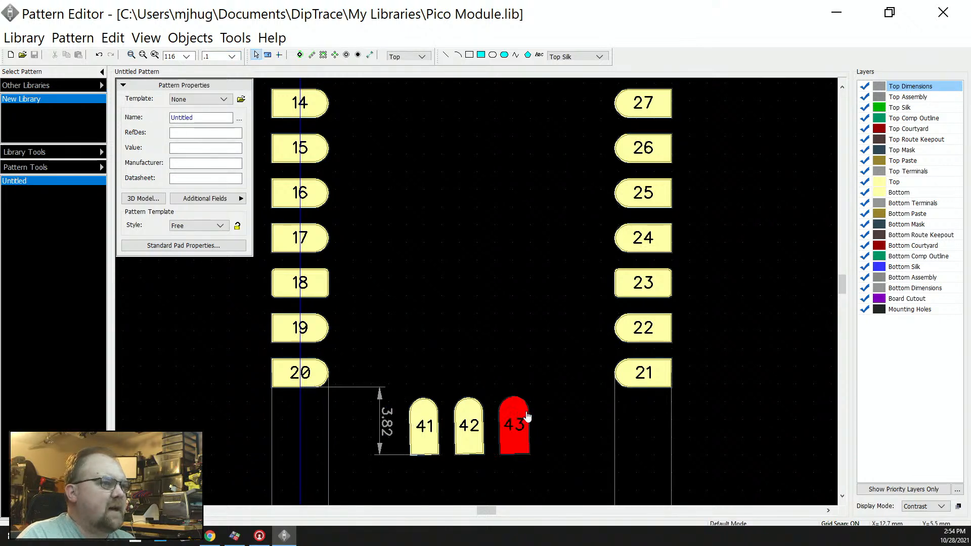
{"action": "left_click_drag", "start_coordinate": [555, 477], "coordinate": [397, 376]}
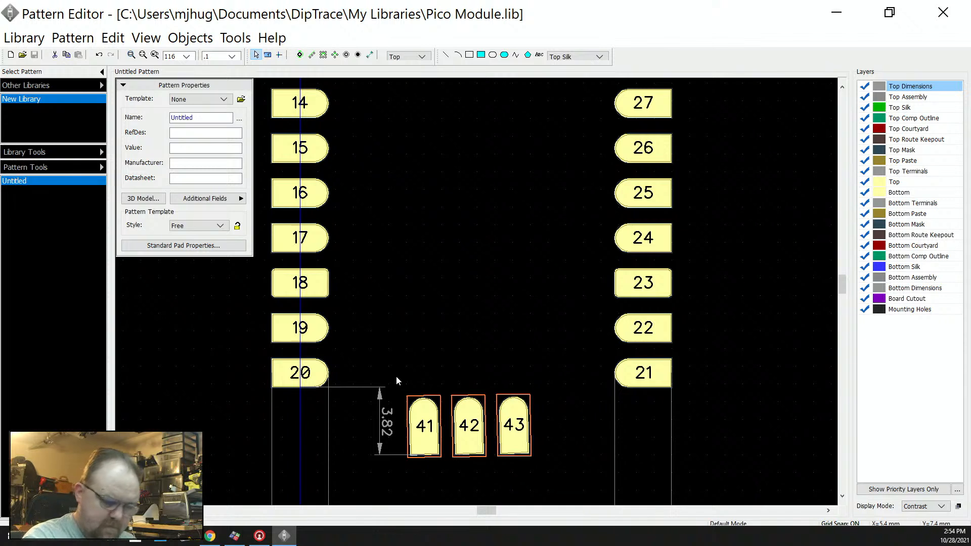
{"action": "key", "text": "Up"}
{"action": "key", "text": "Up"}
{"action": "key", "text": "Up"}
{"action": "key", "text": "Up"}
{"action": "key", "text": "Up"}
{"action": "key", "text": "Up"}
{"action": "key", "text": "Up"}
{"action": "key", "text": "Up"}
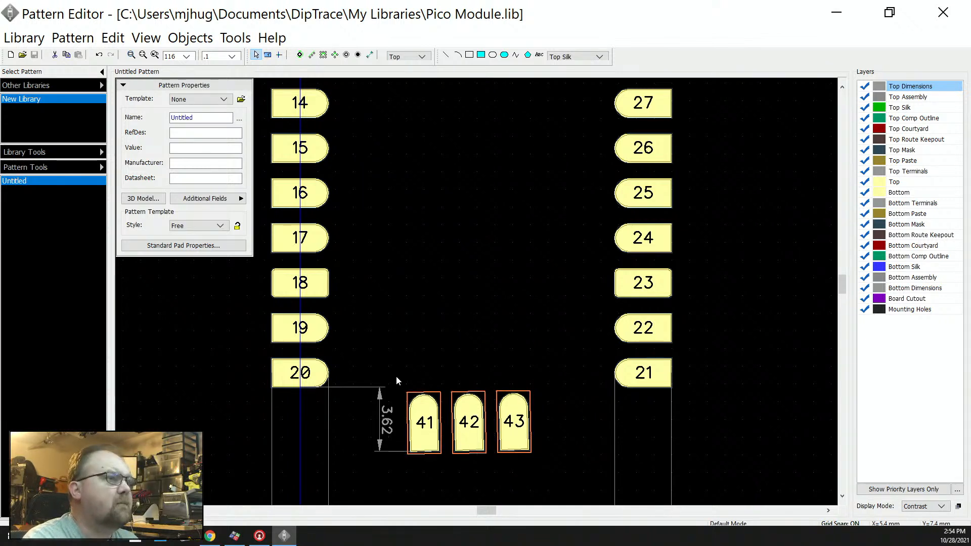
{"action": "key", "text": "Up"}
{"action": "key", "text": "Up"}
{"action": "key", "text": "Up"}
{"action": "key", "text": "Up"}
{"action": "key", "text": "Up"}
{"action": "key", "text": "Up"}
{"action": "key", "text": "Up"}
{"action": "key", "text": "Up"}
{"action": "key", "text": "Up"}
{"action": "key", "text": "Up"}
{"action": "key", "text": "Up"}
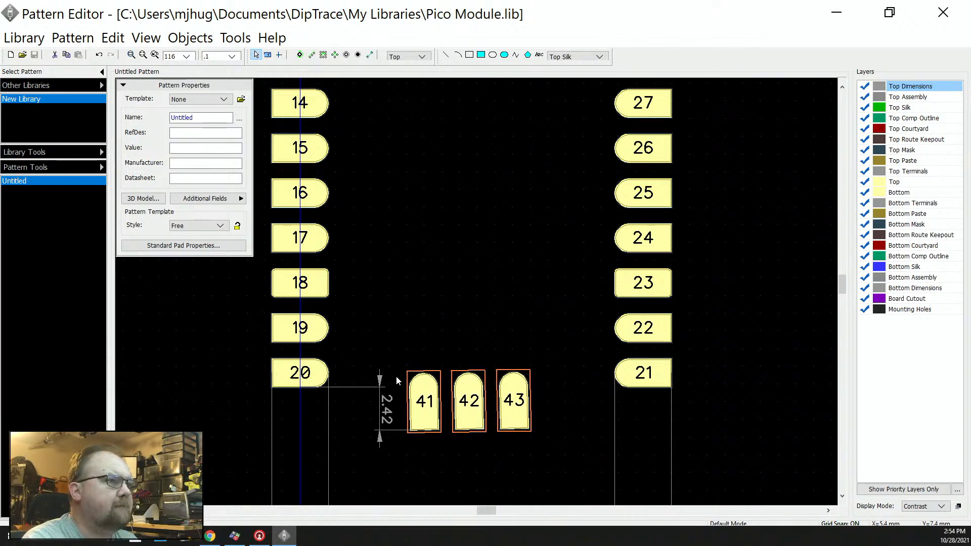
{"action": "key", "text": "Up"}
{"action": "key", "text": "Up"}
{"action": "key", "text": "Up"}
{"action": "key", "text": "Up"}
{"action": "key", "text": "Up"}
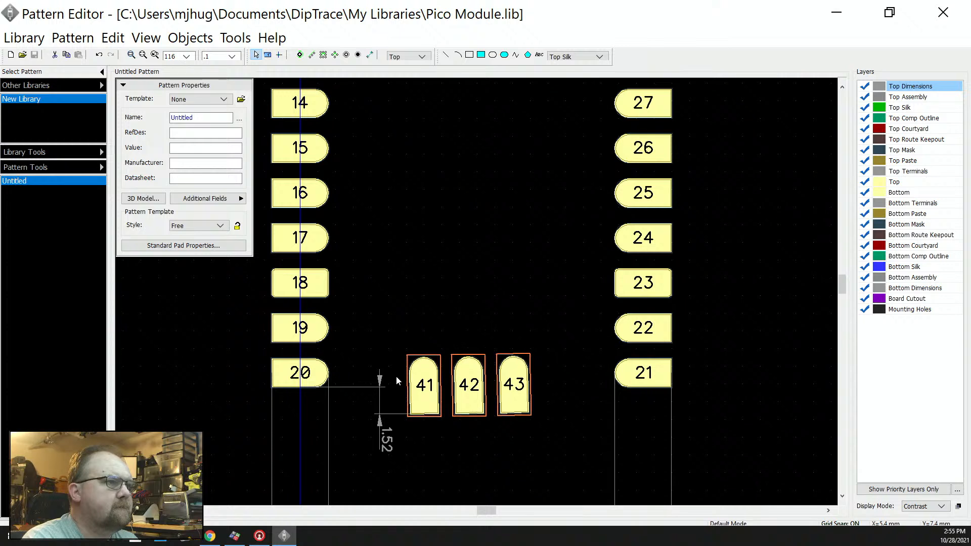
{"action": "key", "text": "Up"}
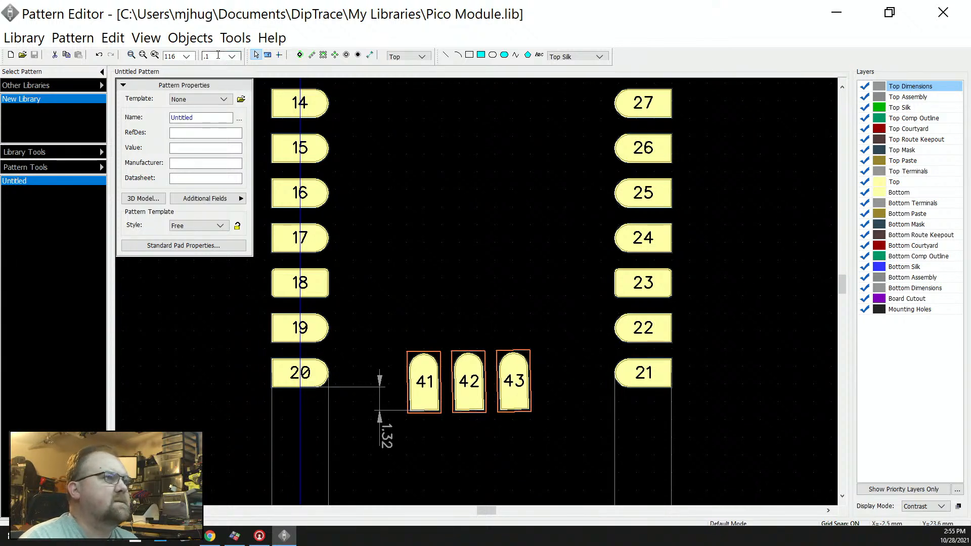
- Set the grid size to 0.05 mm and nudge pads 41, 42 and 43 down to 1.37 mm from pad 20's lower edge
{"action": "left_click_drag", "start_coordinate": [221, 57], "coordinate": [197, 55]}
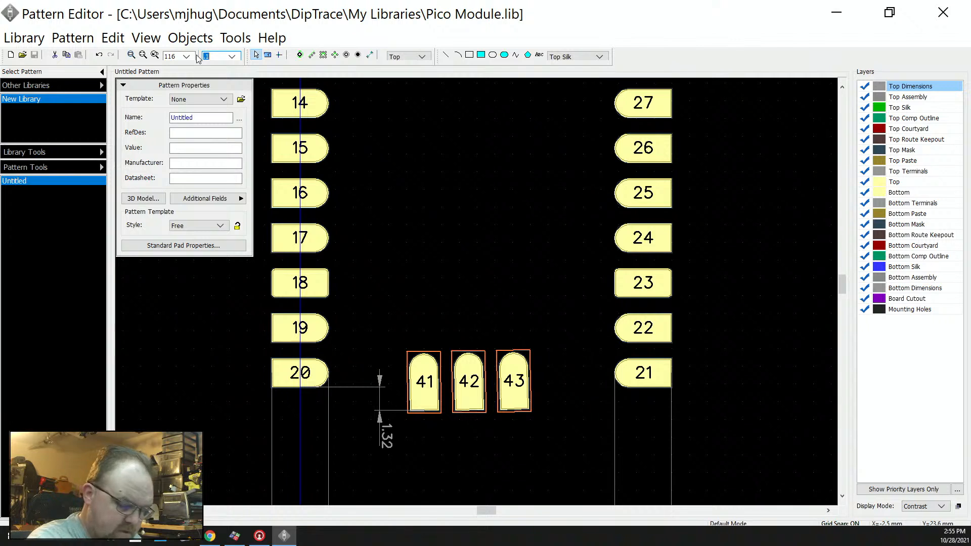
{"action": "type", "text": "."}
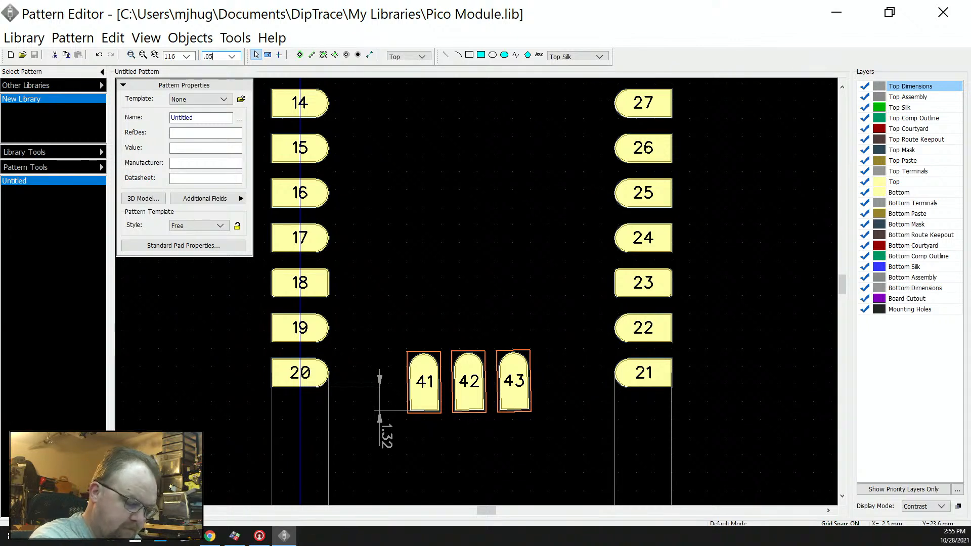
{"action": "type", "text": "05"}
{"action": "key", "text": "Return"}
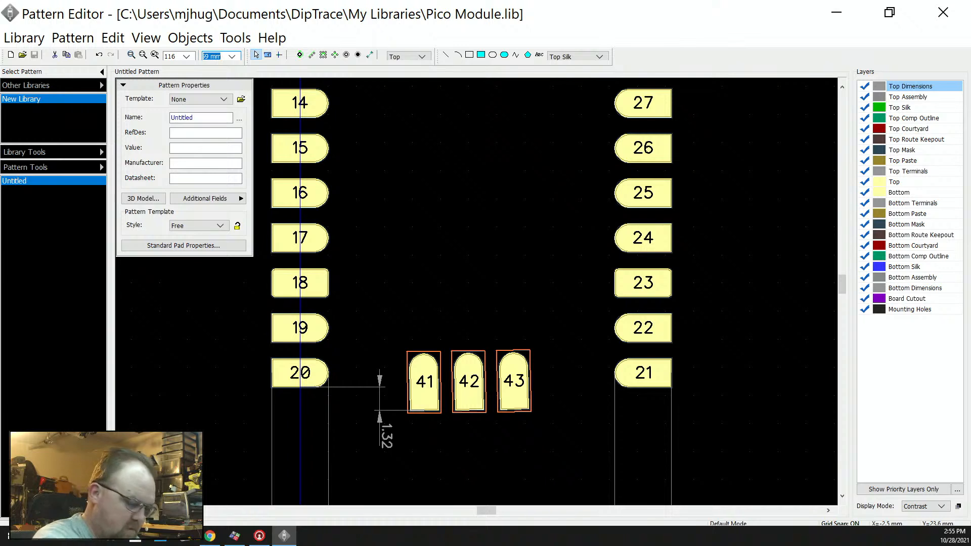
{"action": "type", "text": "1"}
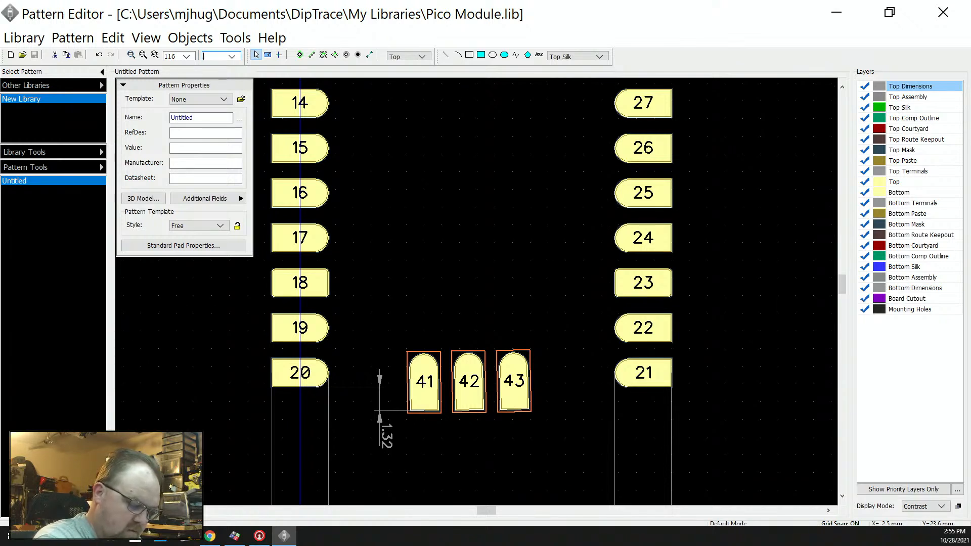
{"action": "type", "text": "0.05"}
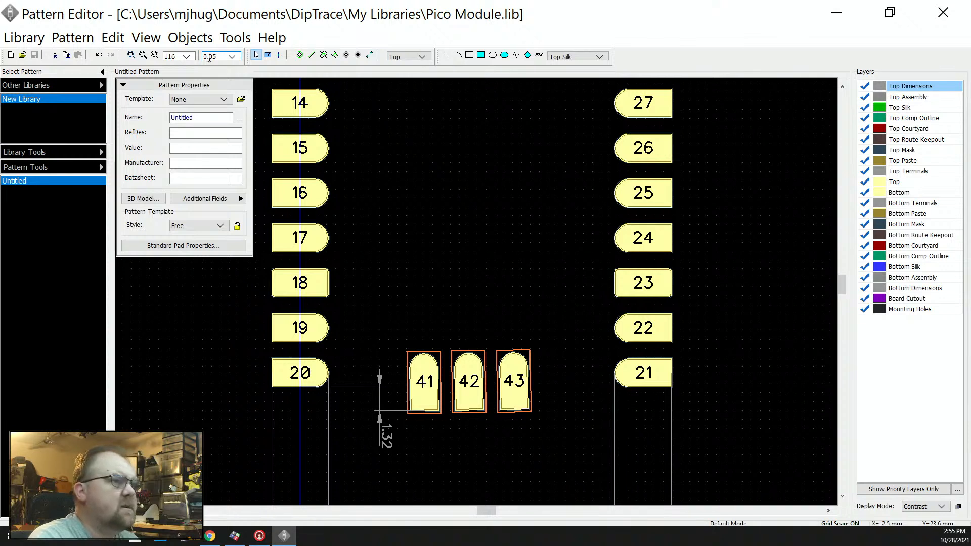
{"action": "left_click_drag", "start_coordinate": [393, 320], "coordinate": [573, 421]}
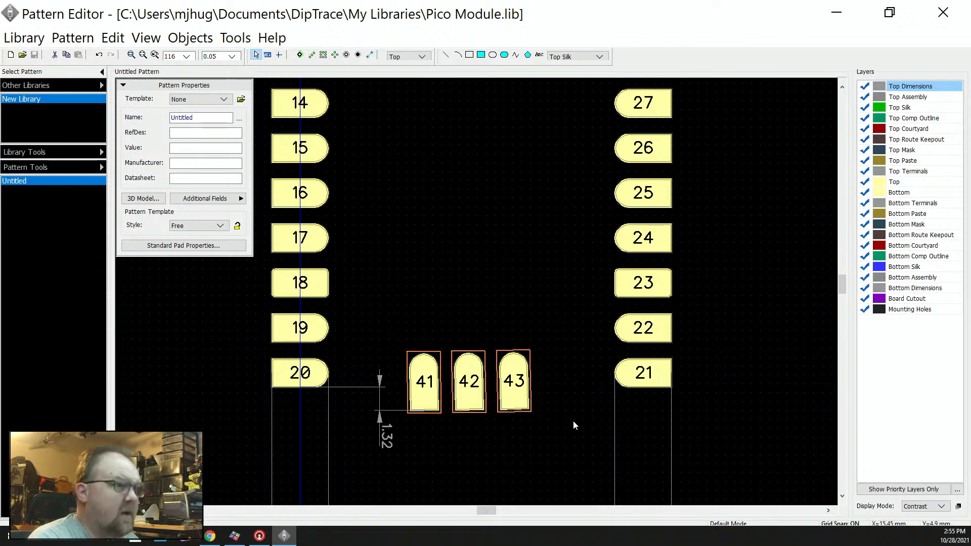
{"action": "key", "text": "Down"}
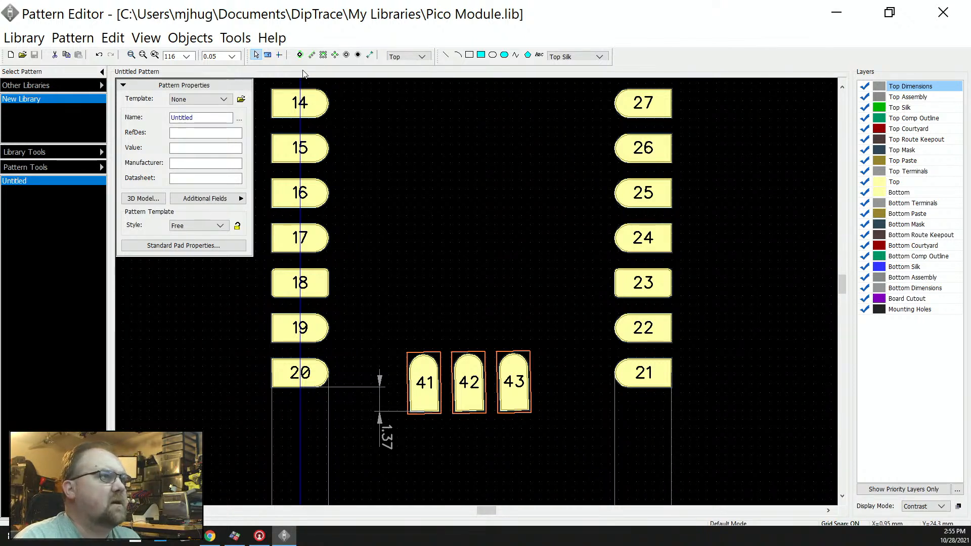
- Add a horizontal dimension from pad 41's left edge to pad 43's right edge, placed just below the three pads
{"action": "left_click", "coordinate": [370, 56]}
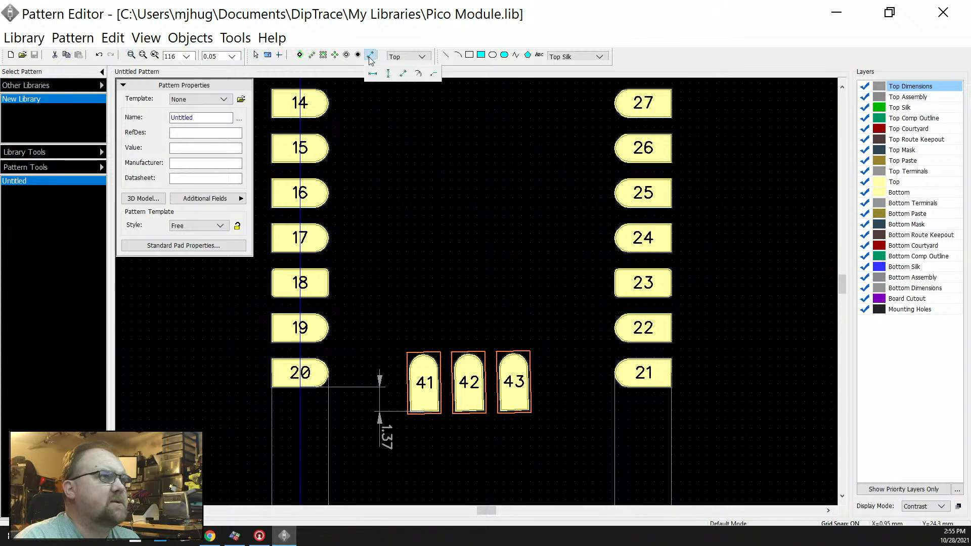
{"action": "left_click", "coordinate": [372, 74]}
{"action": "left_click", "coordinate": [426, 395]}
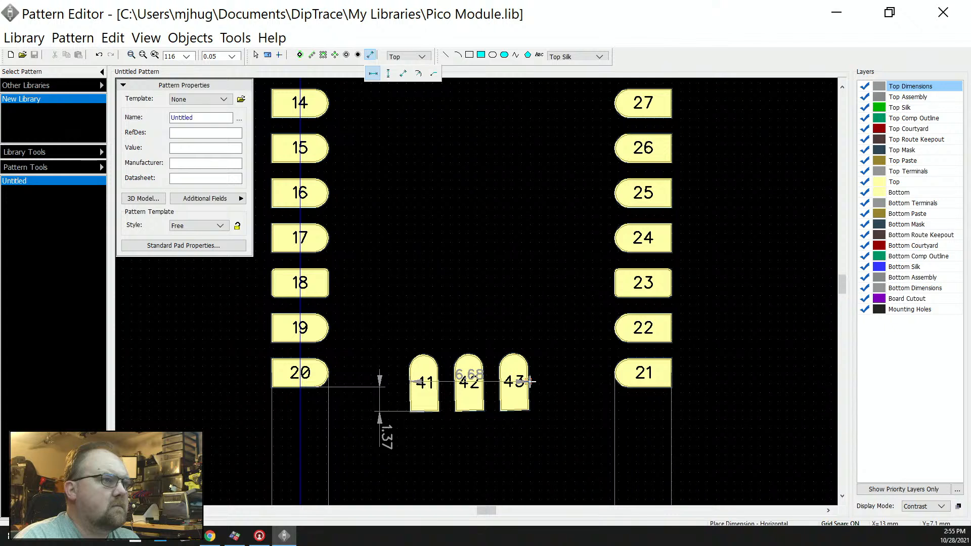
{"action": "left_click", "coordinate": [529, 382]}
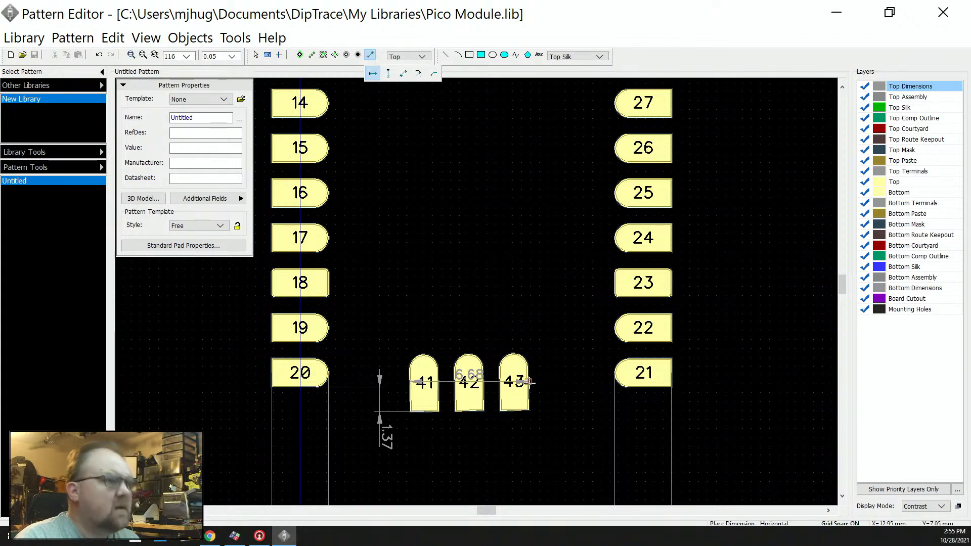
{"action": "left_click", "coordinate": [530, 434]}
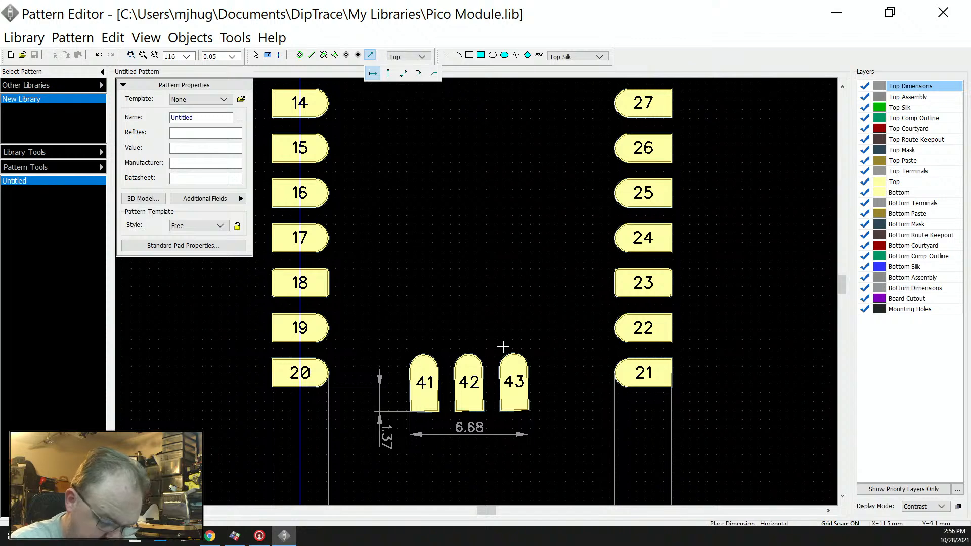
- Add a horizontal dimension from pad 41's left edge to pad 20's inner edge, placed above the gap between them
{"action": "scroll", "coordinate": [502, 325], "scroll_direction": "down", "scroll_amount": 4}
{"action": "scroll", "coordinate": [496, 461], "scroll_direction": "up", "scroll_amount": 4}
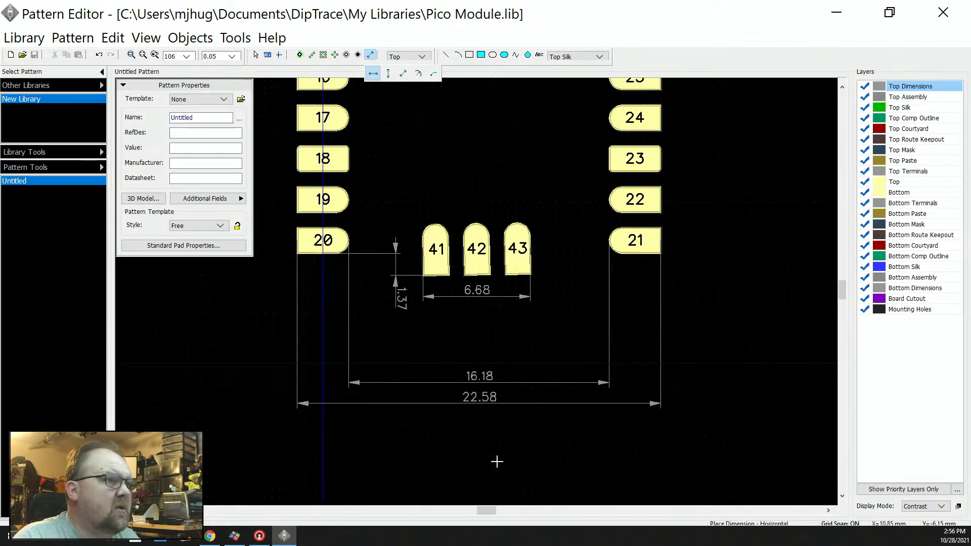
{"action": "scroll", "coordinate": [423, 249], "scroll_direction": "up", "scroll_amount": 3}
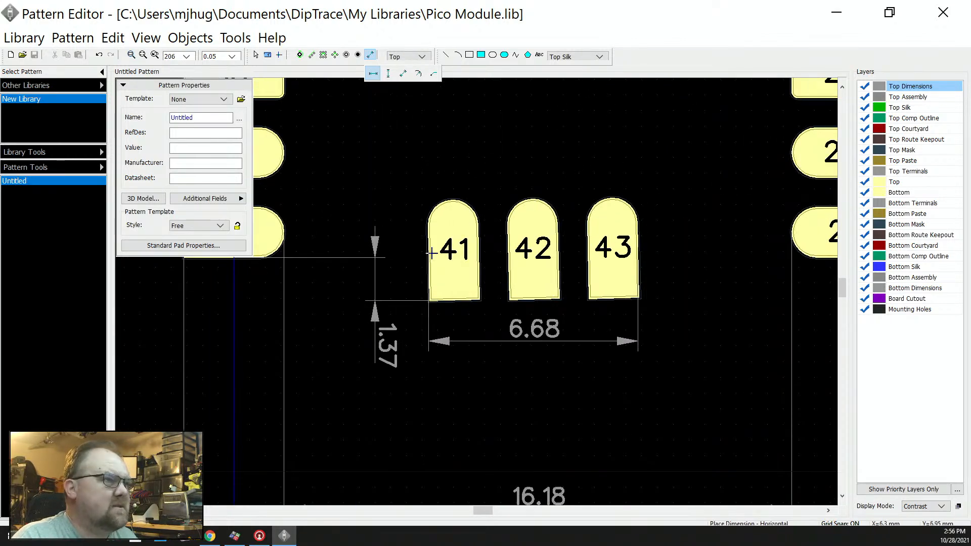
{"action": "left_click", "coordinate": [431, 253]}
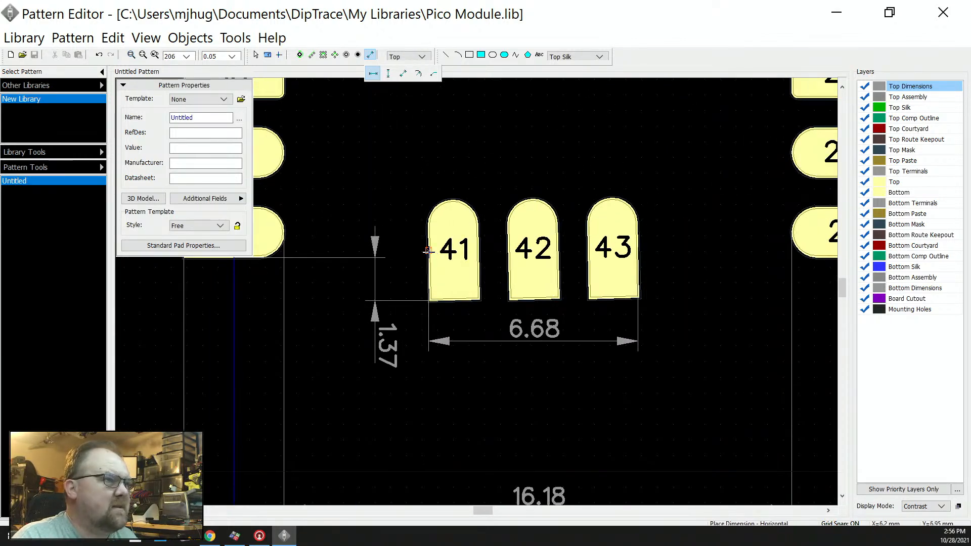
{"action": "left_click", "coordinate": [284, 233]}
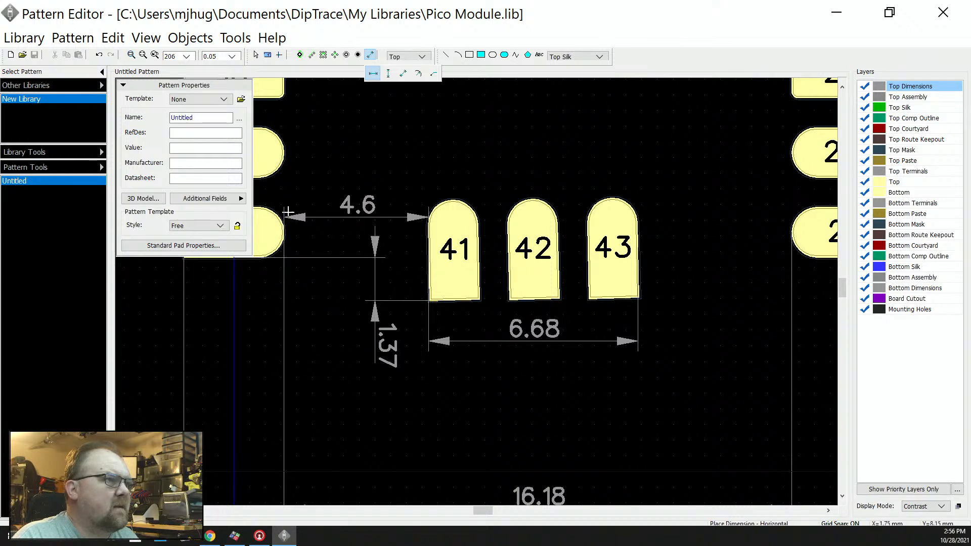
{"action": "left_click", "coordinate": [287, 187]}
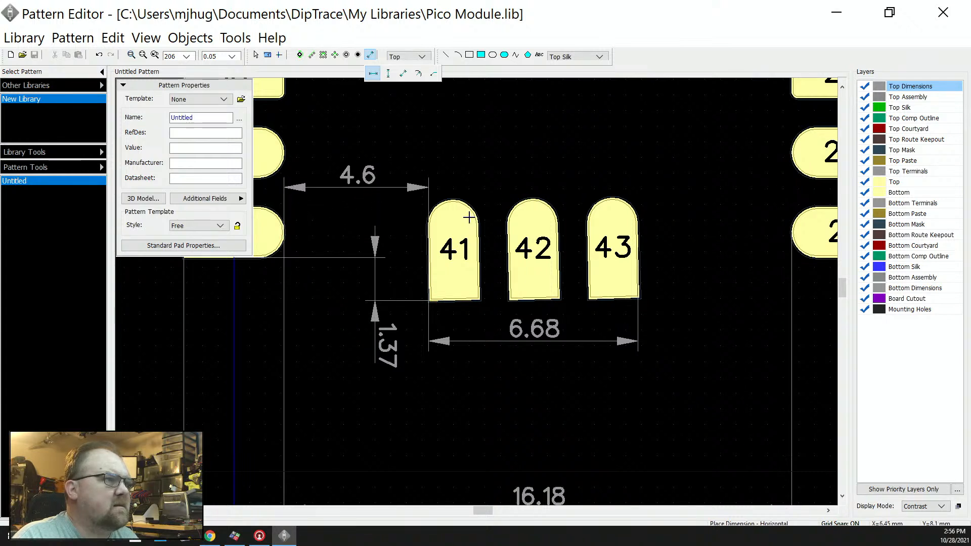
- Add a horizontal dimension from pad 43's right edge to pad 21's inner edge, placed above the gap between them
{"action": "left_click", "coordinate": [637, 247]}
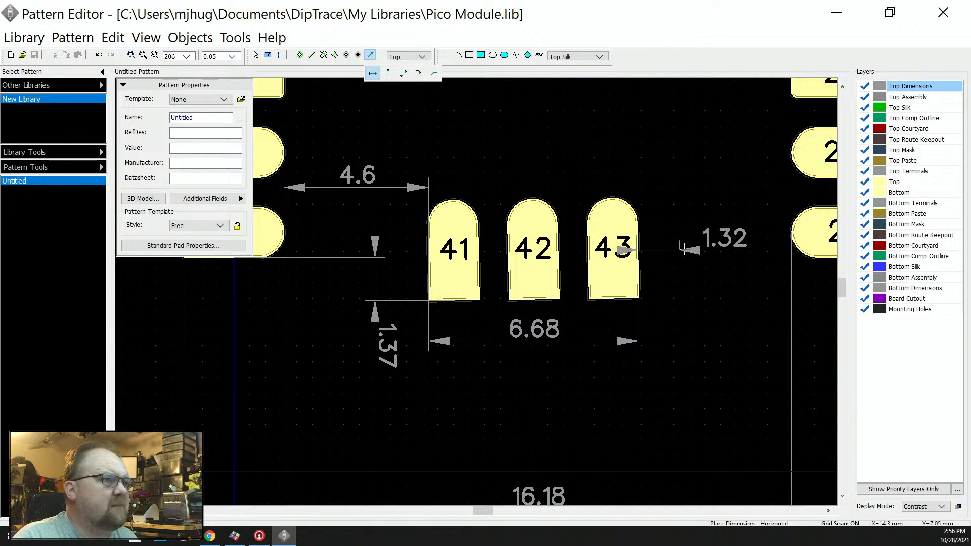
{"action": "left_click", "coordinate": [792, 232]}
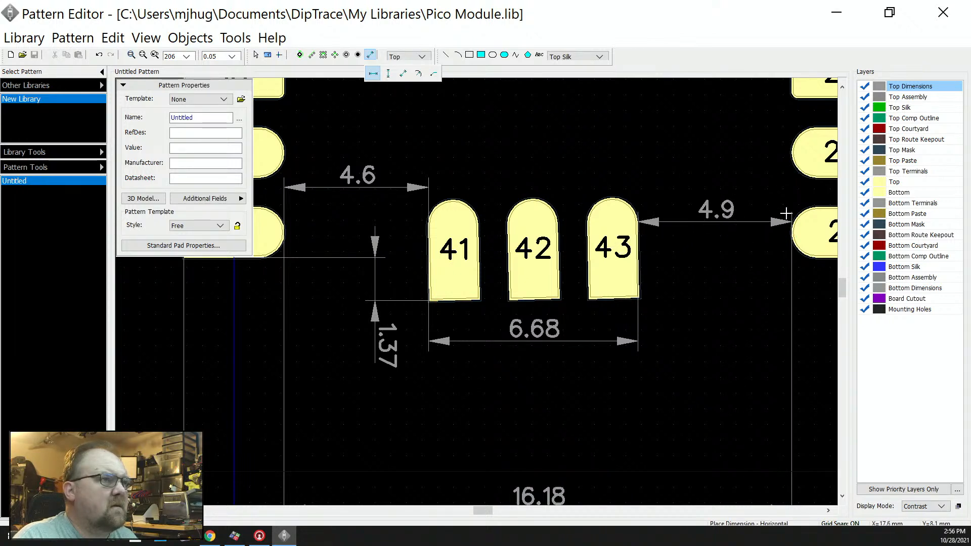
{"action": "left_click", "coordinate": [784, 184]}
{"action": "scroll", "coordinate": [684, 225], "scroll_direction": "down", "scroll_amount": 2}
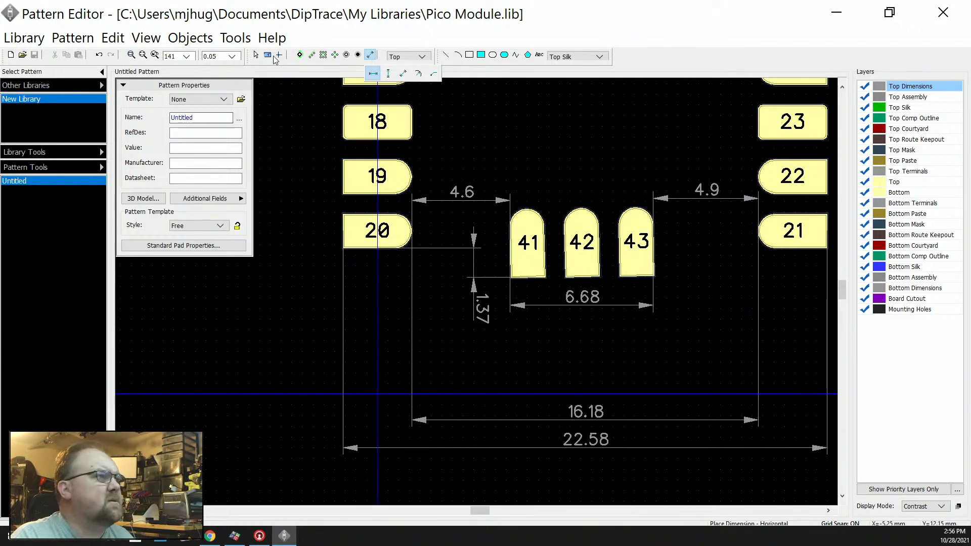
- Select pads 41, 42 and 43 and move them right until the gaps to pads 20 and 21 are both 4.75 mm
{"action": "left_click", "coordinate": [254, 53]}
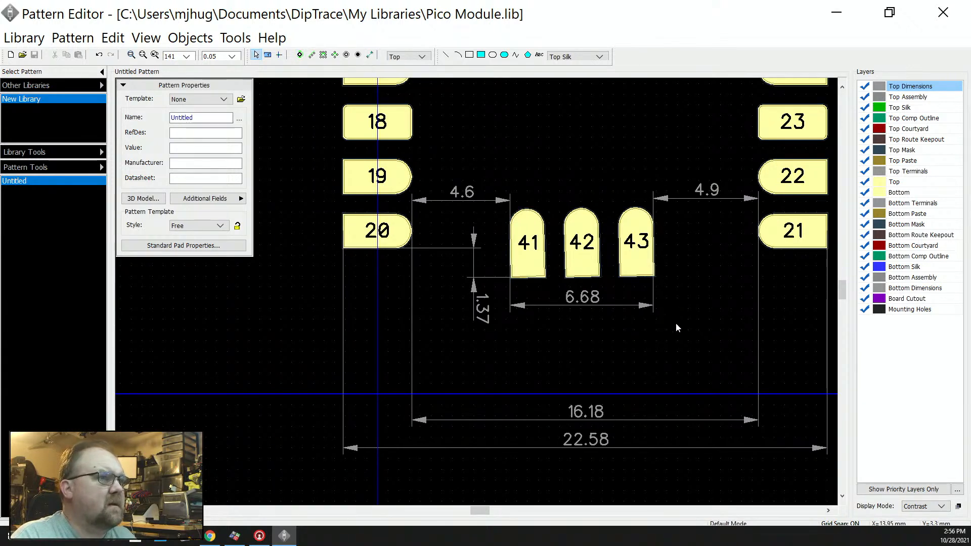
{"action": "left_click_drag", "start_coordinate": [678, 327], "coordinate": [498, 205]}
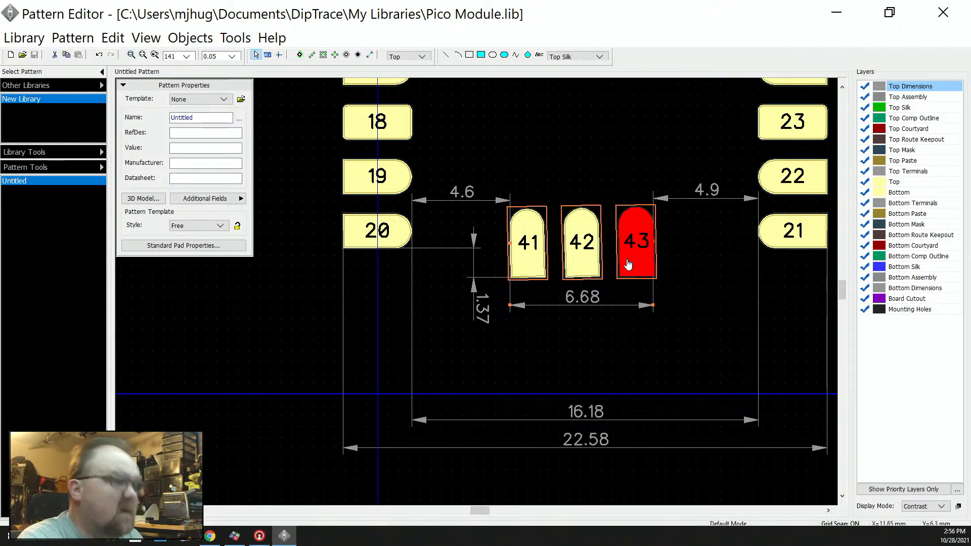
{"action": "left_click_drag", "start_coordinate": [628, 264], "coordinate": [628, 264]}
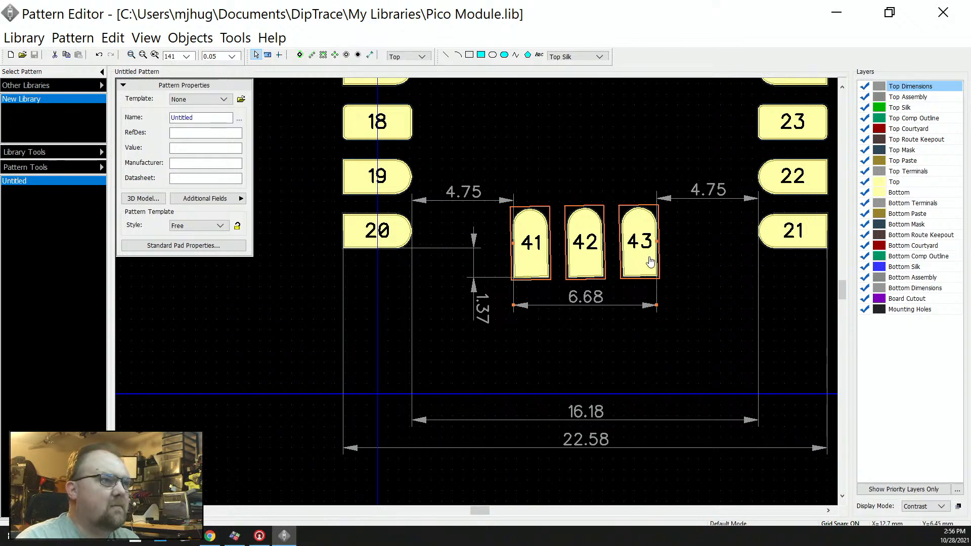
- Try giving the selected pads 41, 42 and 43 a rectangular shape with 12.5% corner radius, and undo the change
{"action": "right_click", "coordinate": [588, 257]}
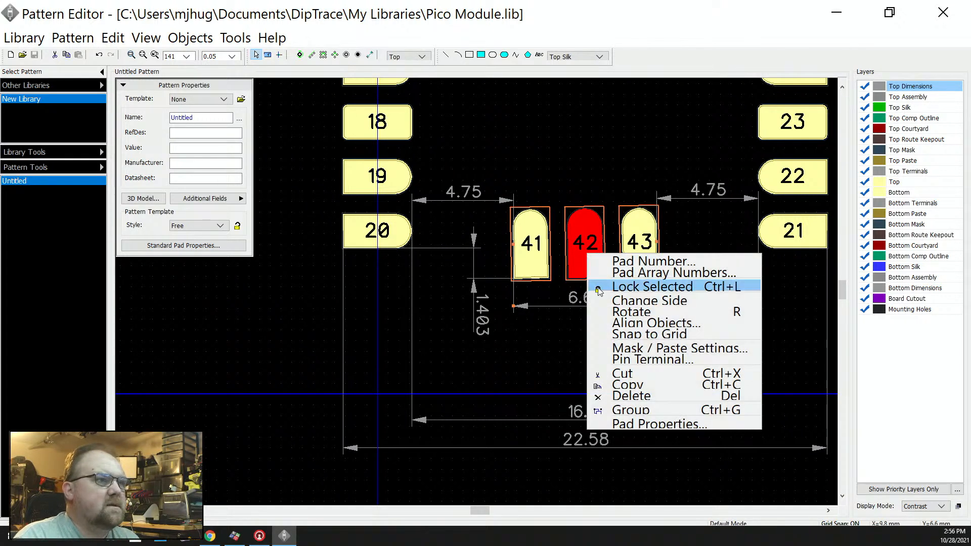
{"action": "left_click", "coordinate": [615, 423]}
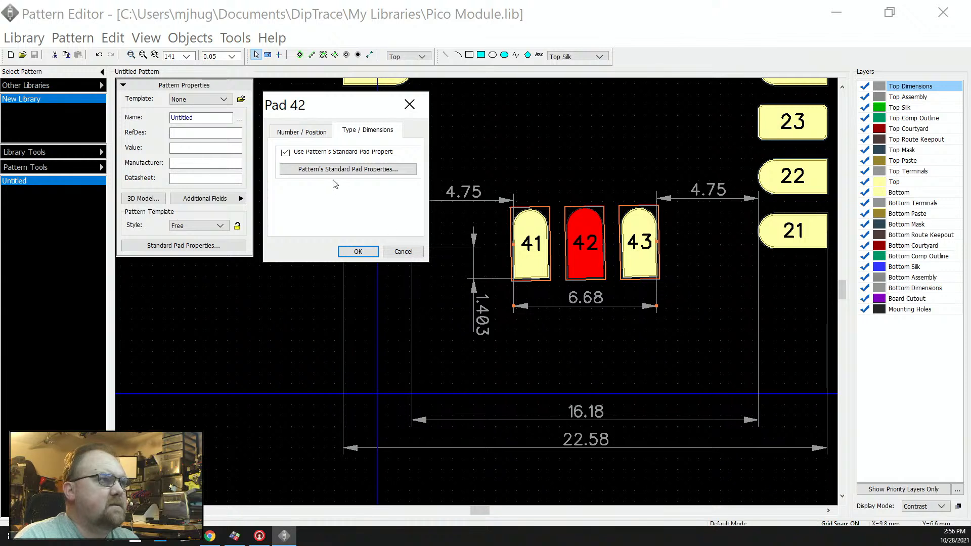
{"action": "left_click", "coordinate": [324, 154]}
{"action": "left_click", "coordinate": [358, 190]}
{"action": "left_click", "coordinate": [358, 196]}
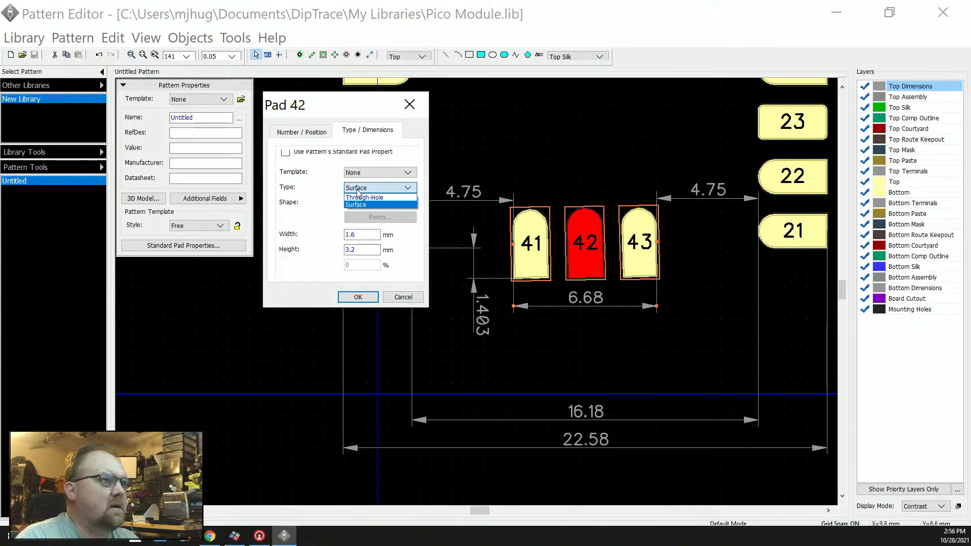
{"action": "left_click", "coordinate": [361, 202]}
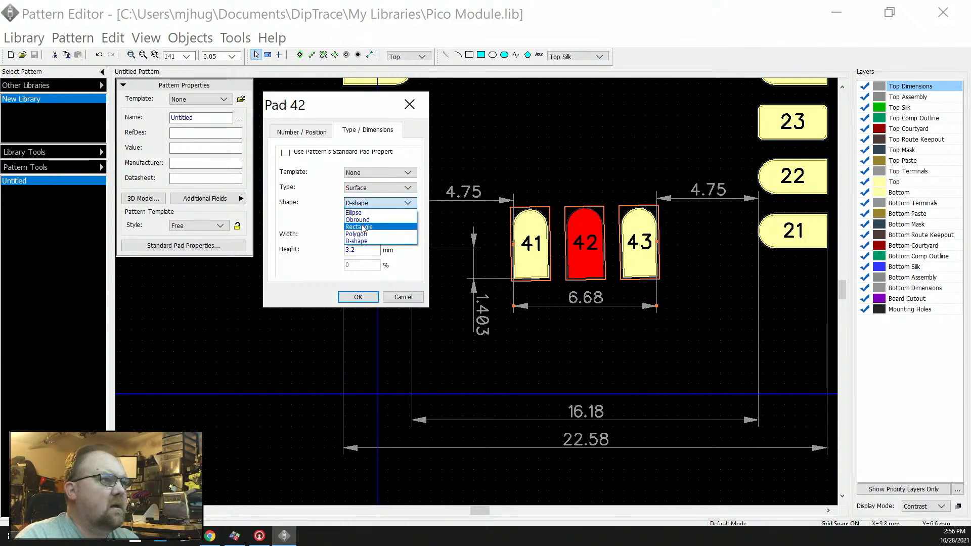
{"action": "left_click", "coordinate": [359, 227]}
{"action": "double_click", "coordinate": [352, 266]}
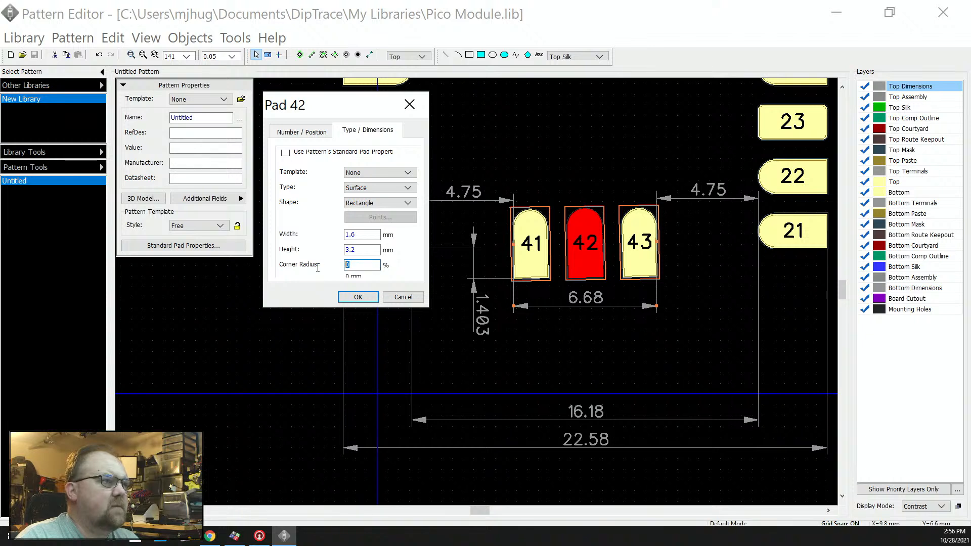
{"action": "type", "text": "12"}
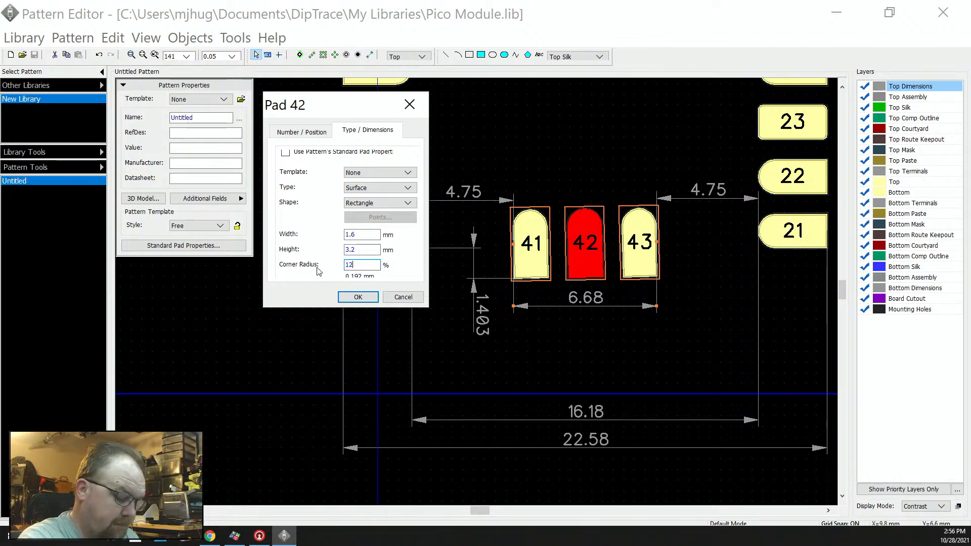
{"action": "type", "text": ".5"}
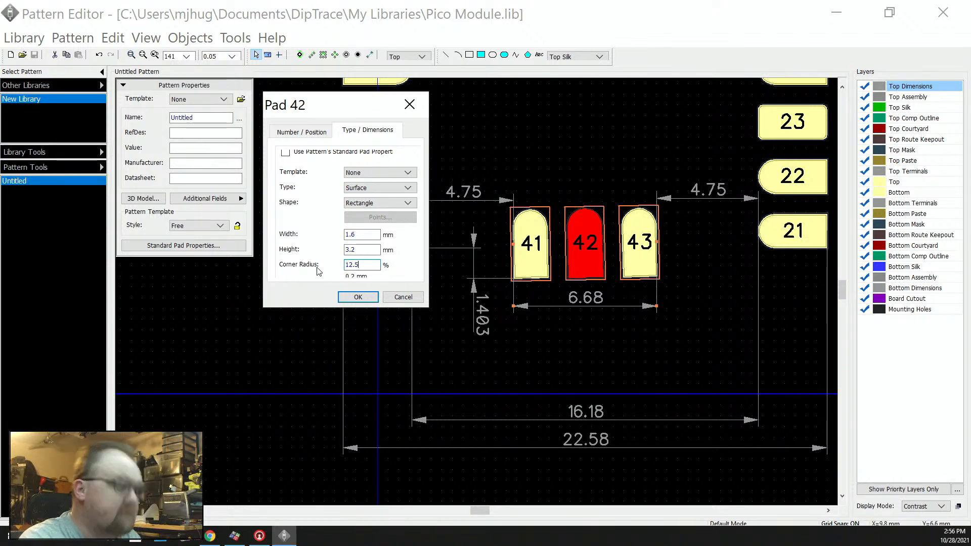
{"action": "left_click", "coordinate": [350, 298]}
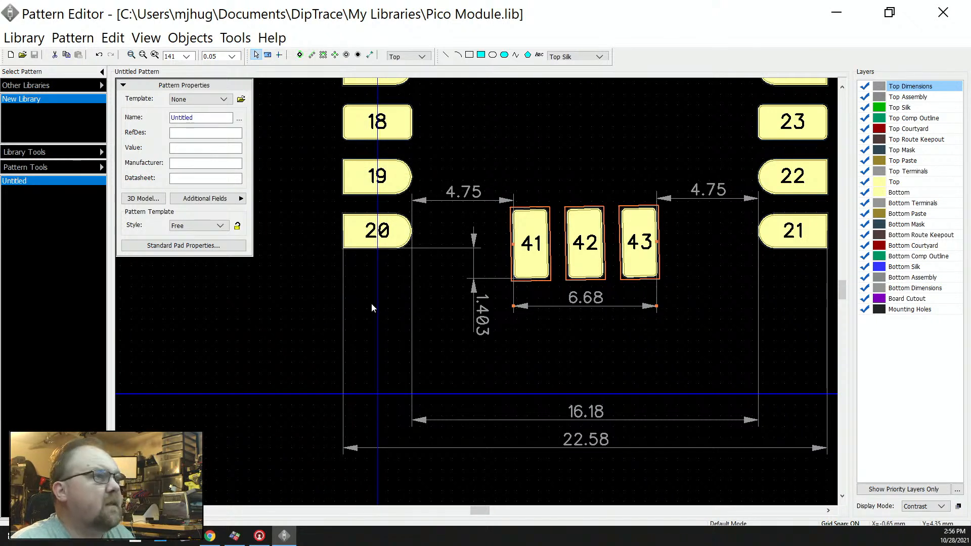
{"action": "key", "text": "ctrl+z"}
{"action": "left_click", "coordinate": [588, 333]}
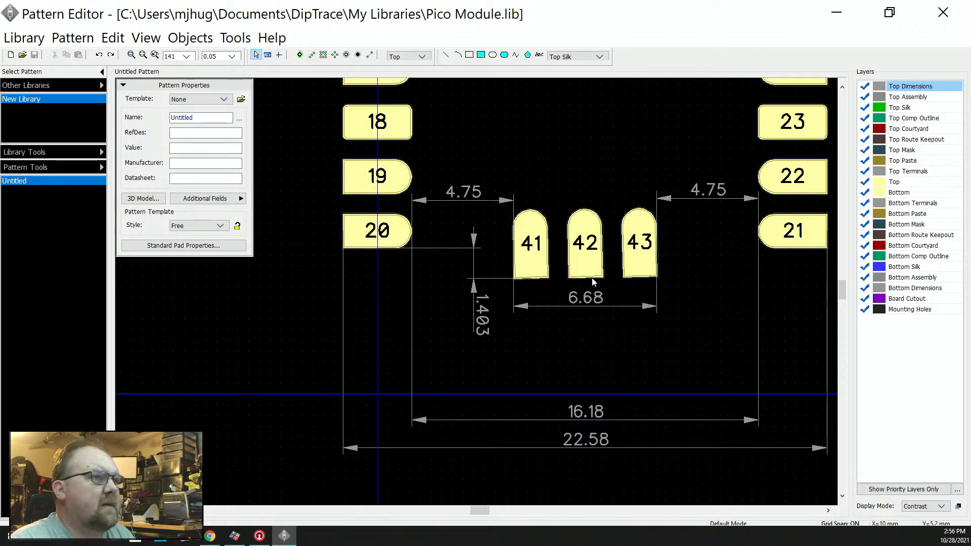
- Override the standard pad properties for pad 42 with a rectangle shape and a 12.5% corner radius
{"action": "left_click", "coordinate": [589, 263]}
{"action": "right_click", "coordinate": [590, 260]}
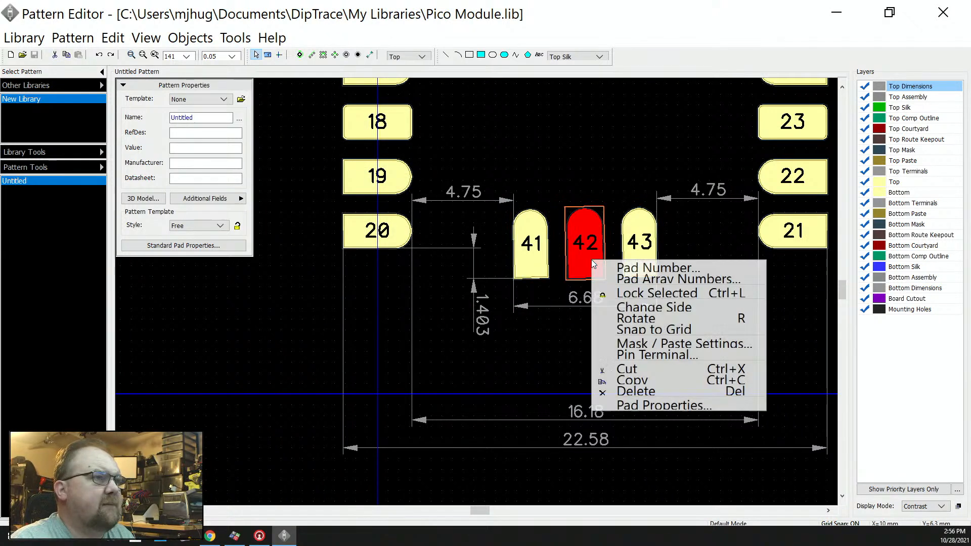
{"action": "left_click", "coordinate": [632, 405]}
{"action": "left_click", "coordinate": [363, 152]}
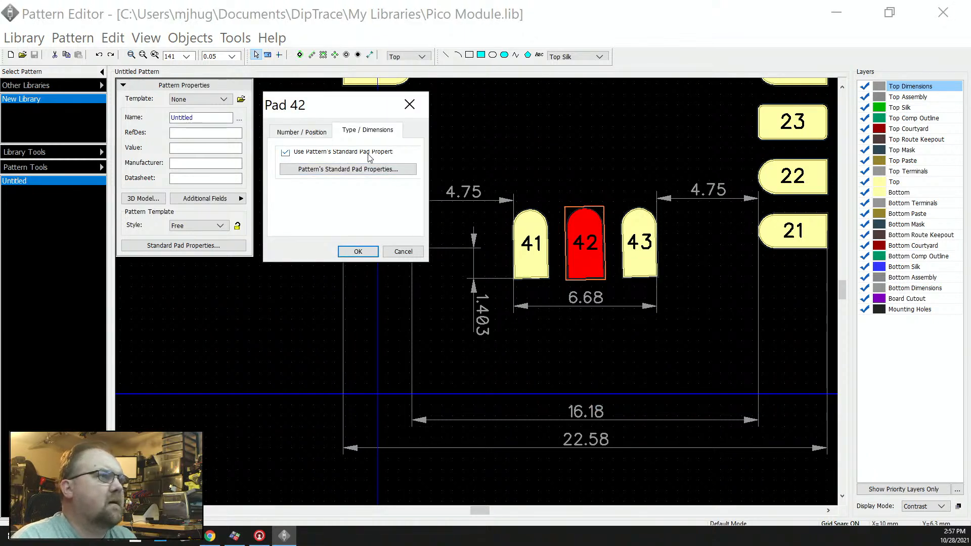
{"action": "left_click", "coordinate": [379, 203]}
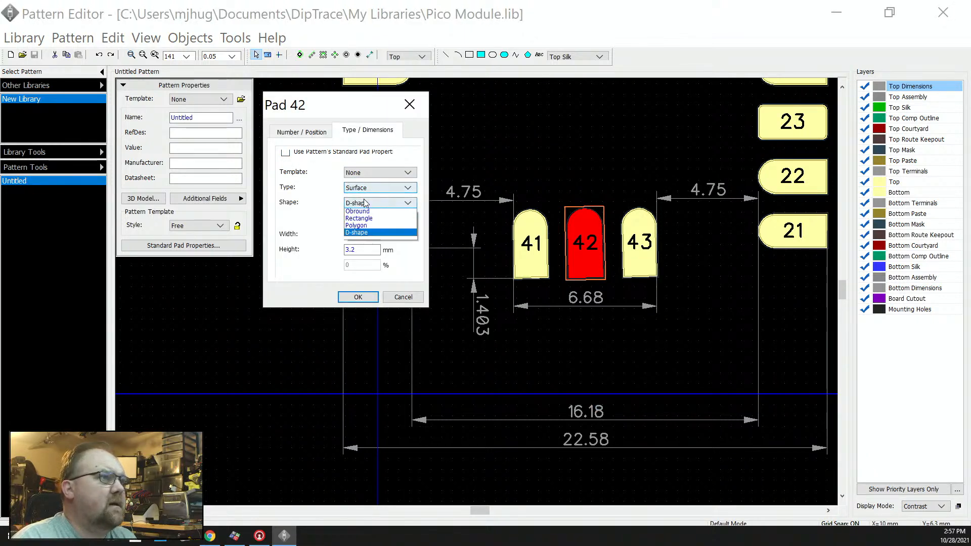
{"action": "left_click", "coordinate": [364, 227]}
{"action": "double_click", "coordinate": [363, 262]}
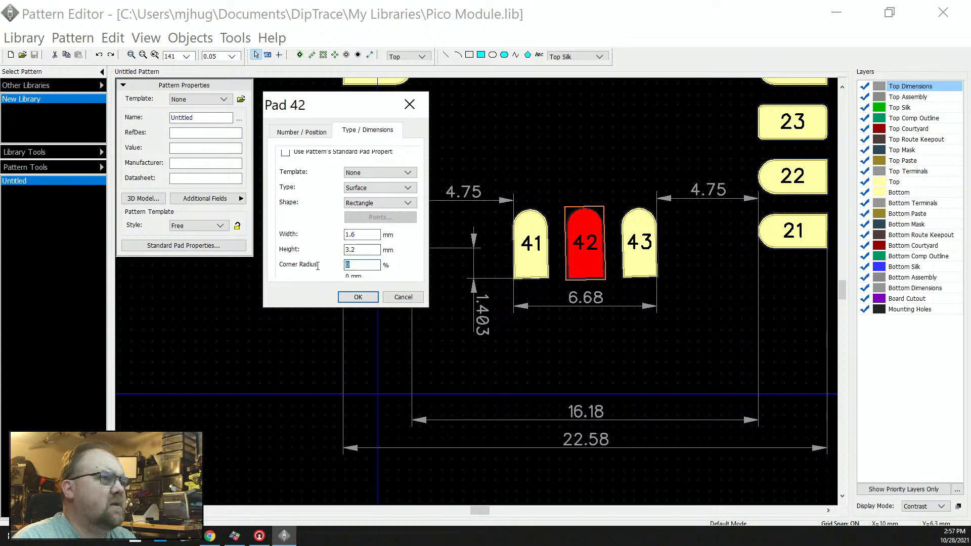
{"action": "type", "text": "12."}
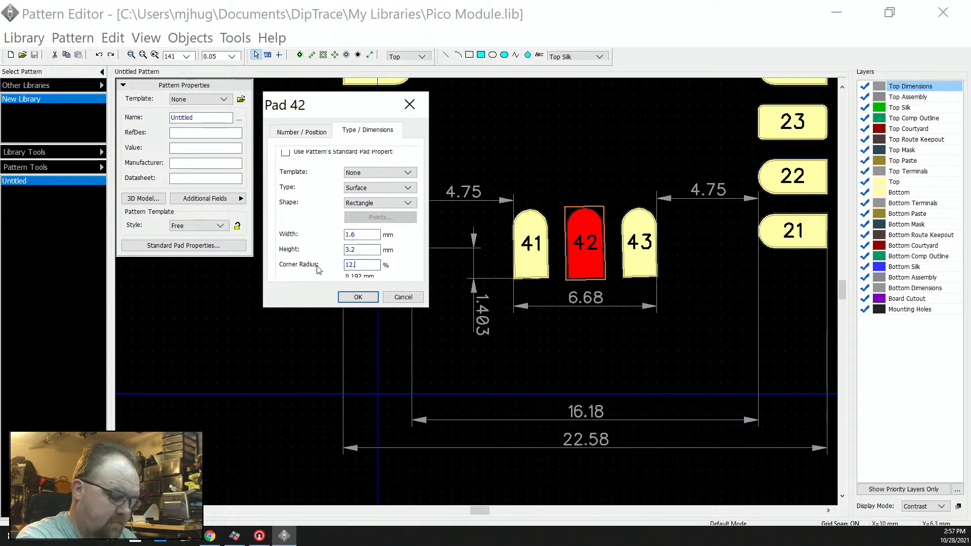
{"action": "type", "text": "5"}
{"action": "key", "text": "Return"}
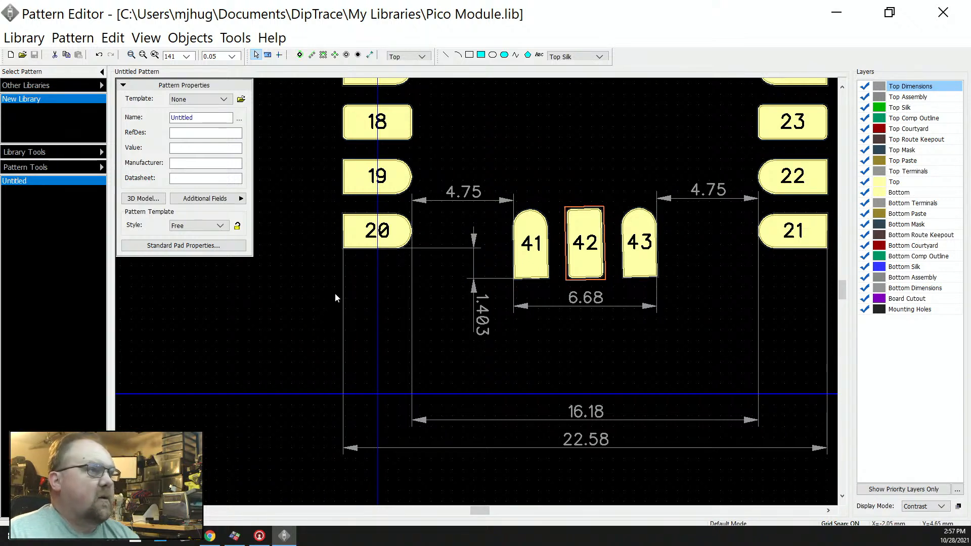
- Draw a filled circle about 0.5 mm in diameter below pad 20 on the Top Assembly layer
{"action": "scroll", "coordinate": [348, 275], "scroll_direction": "up", "scroll_amount": 4}
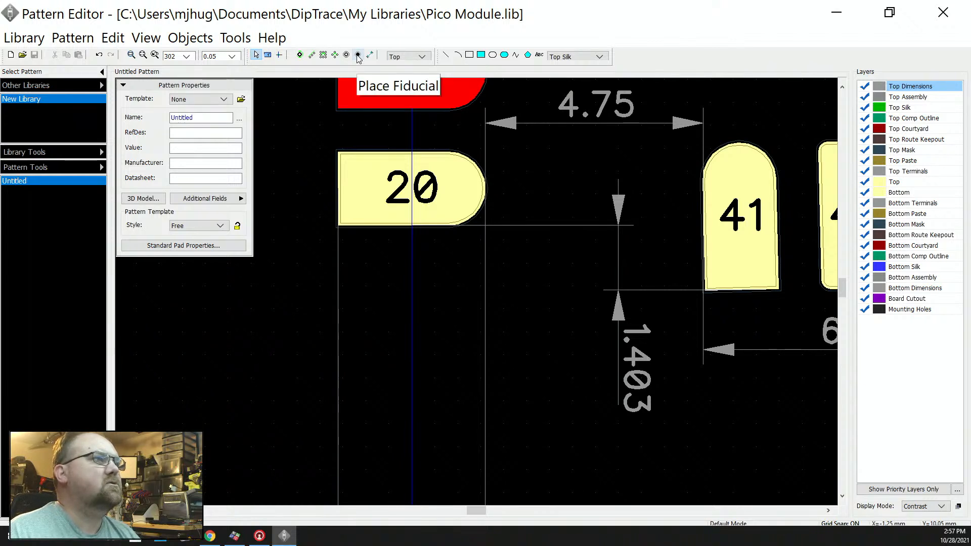
{"action": "left_click", "coordinate": [504, 56]}
{"action": "left_click", "coordinate": [590, 57]}
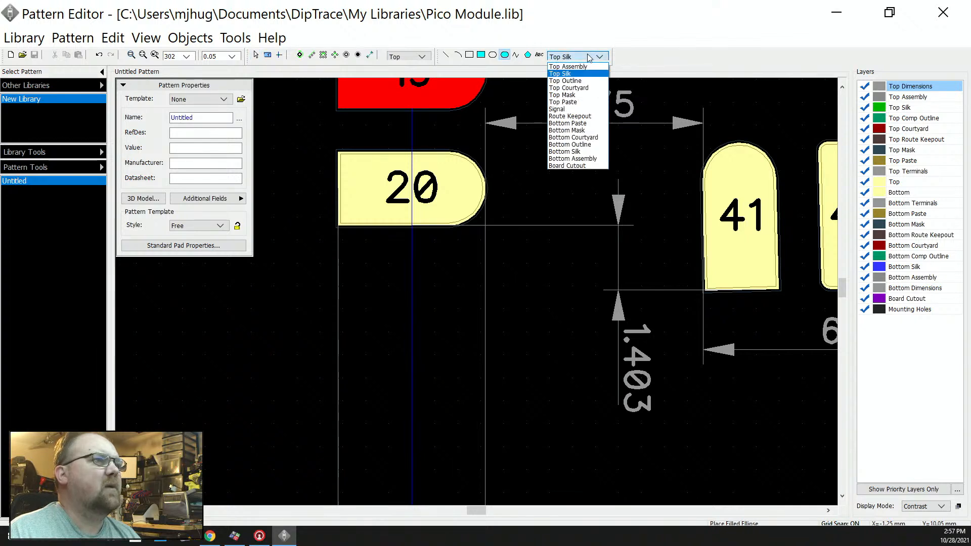
{"action": "left_click", "coordinate": [567, 67]}
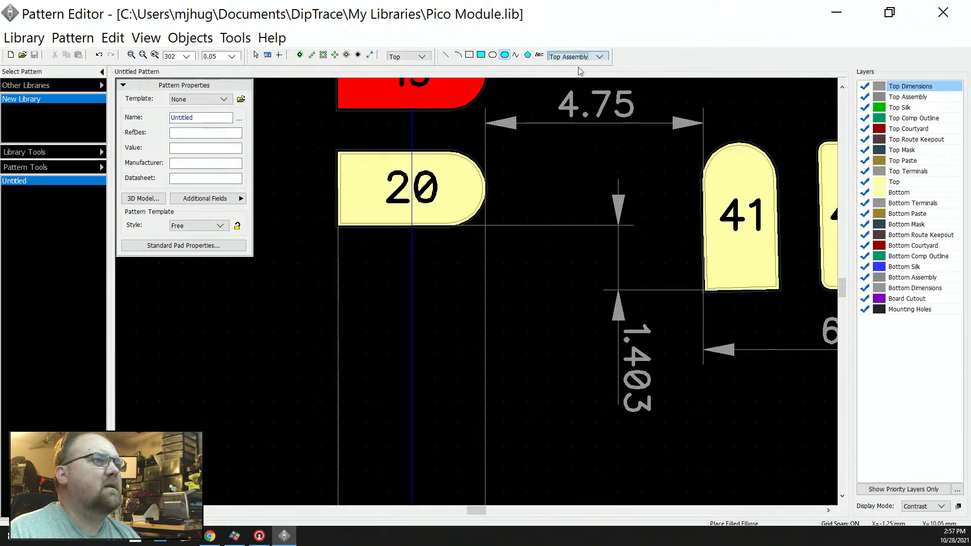
{"action": "left_click", "coordinate": [368, 279]}
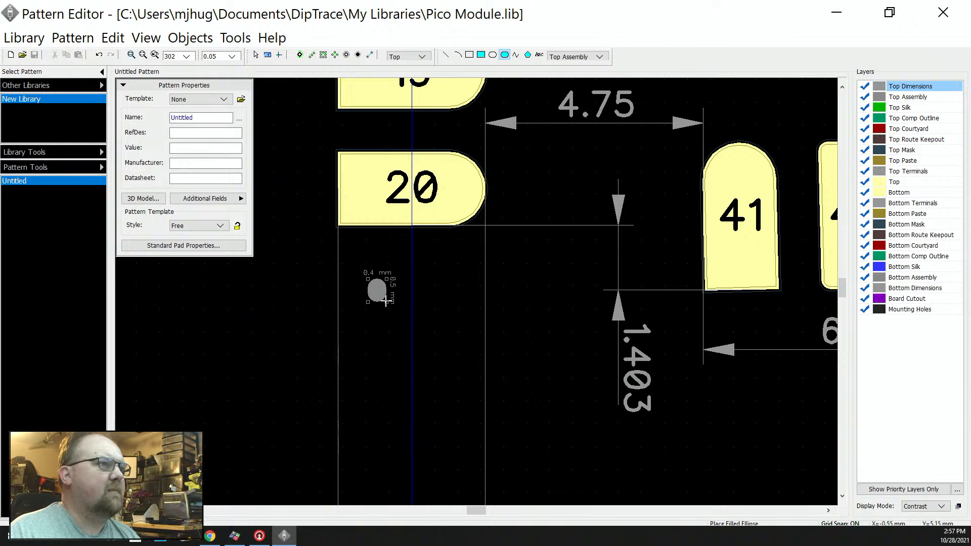
{"action": "left_click", "coordinate": [391, 302]}
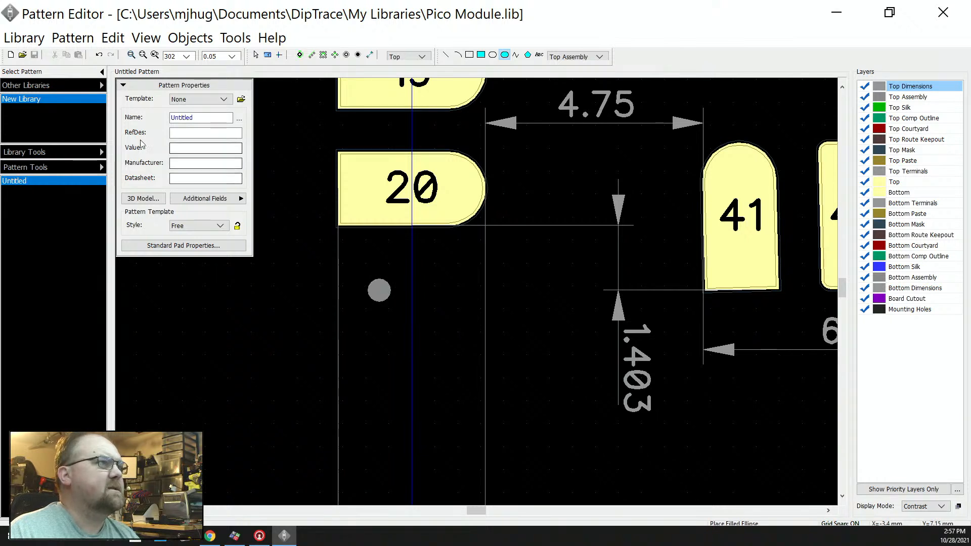
{"action": "left_click", "coordinate": [256, 55]}
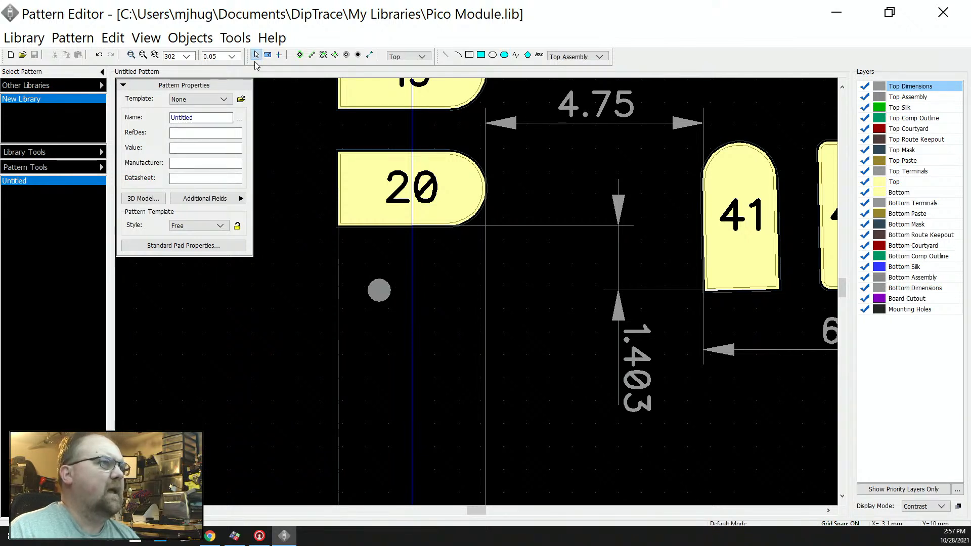
- Set the filled circle's width and height to 1 mm
{"action": "double_click", "coordinate": [379, 290]}
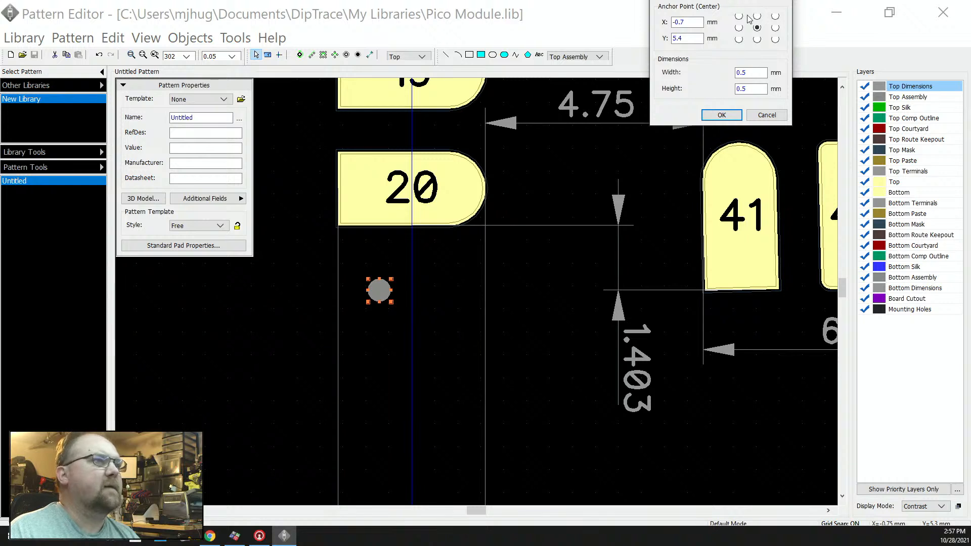
{"action": "double_click", "coordinate": [683, 22]}
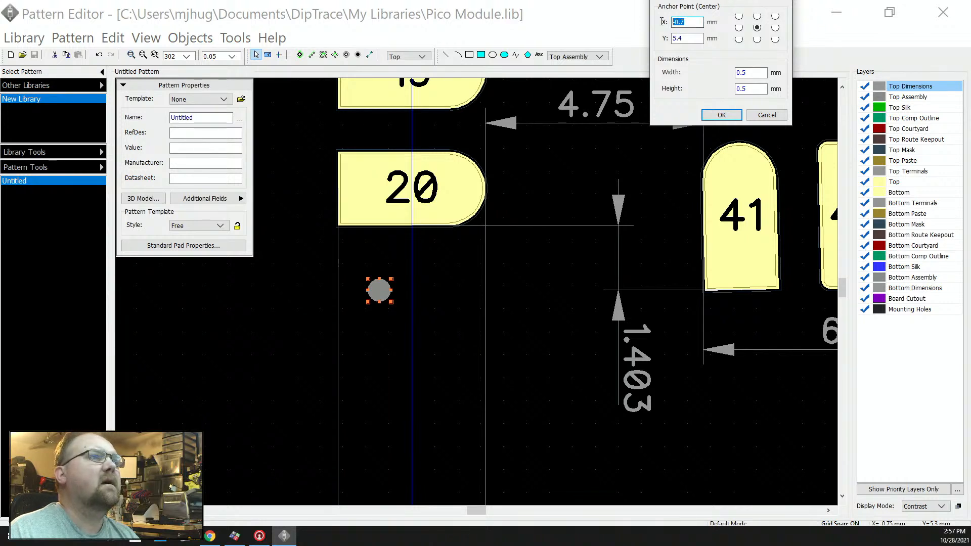
{"action": "left_click", "coordinate": [750, 72]}
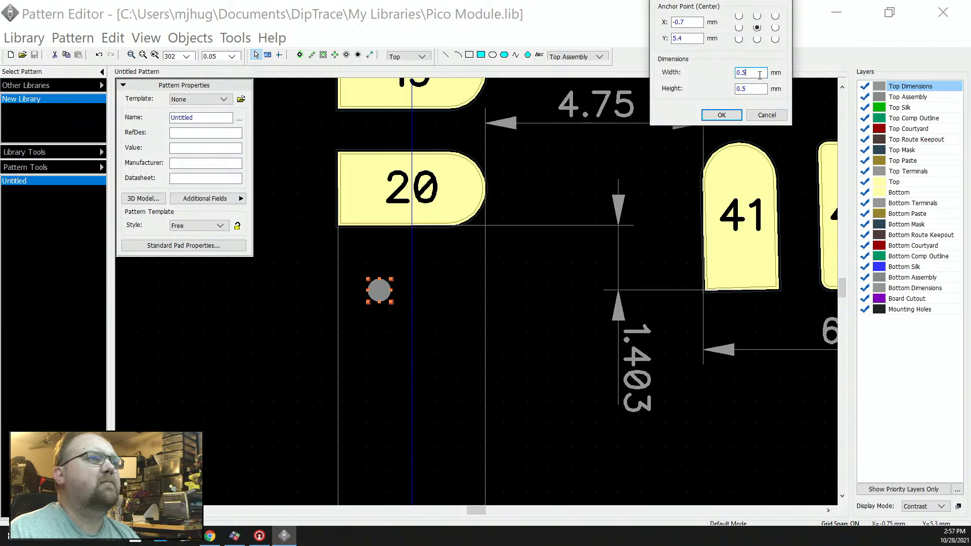
{"action": "left_click_drag", "start_coordinate": [759, 75], "coordinate": [727, 91]}
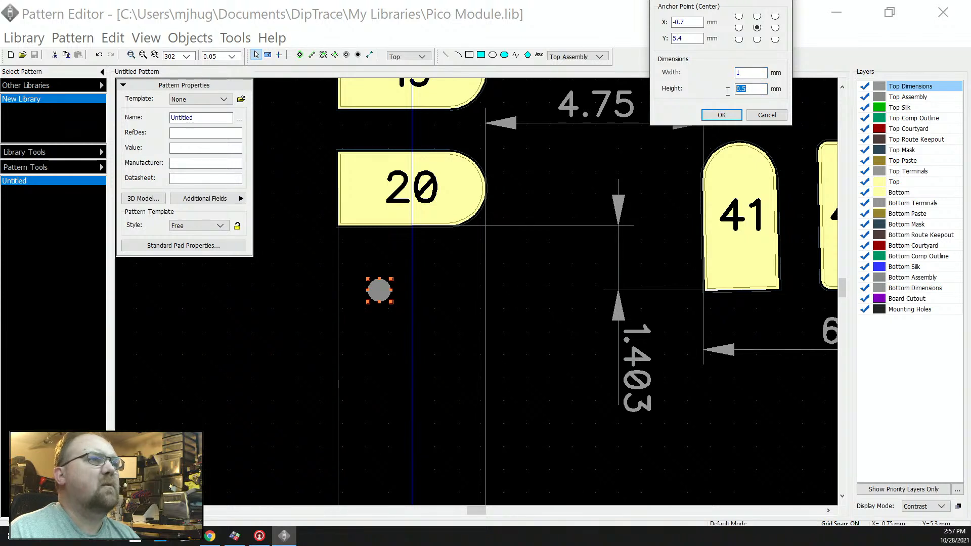
{"action": "left_click", "coordinate": [720, 115]}
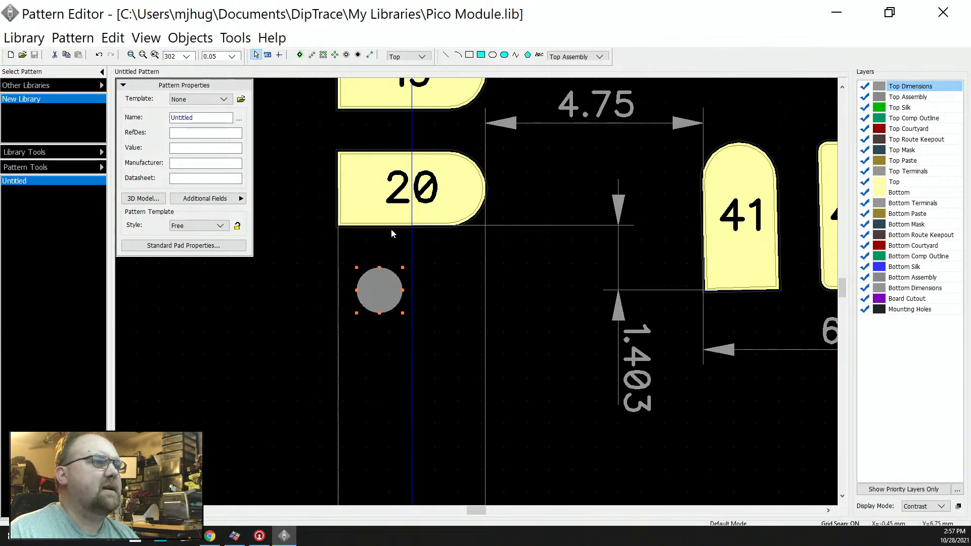
{"action": "left_click", "coordinate": [421, 264]}
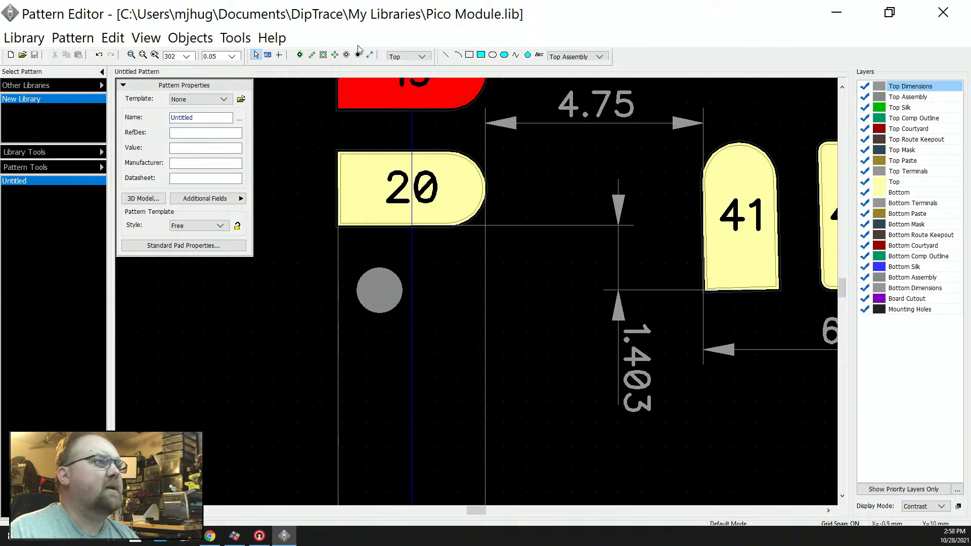
- Add a vertical dimension from pad 20's lower edge to the centre of the filled circle
{"action": "left_click", "coordinate": [368, 56]}
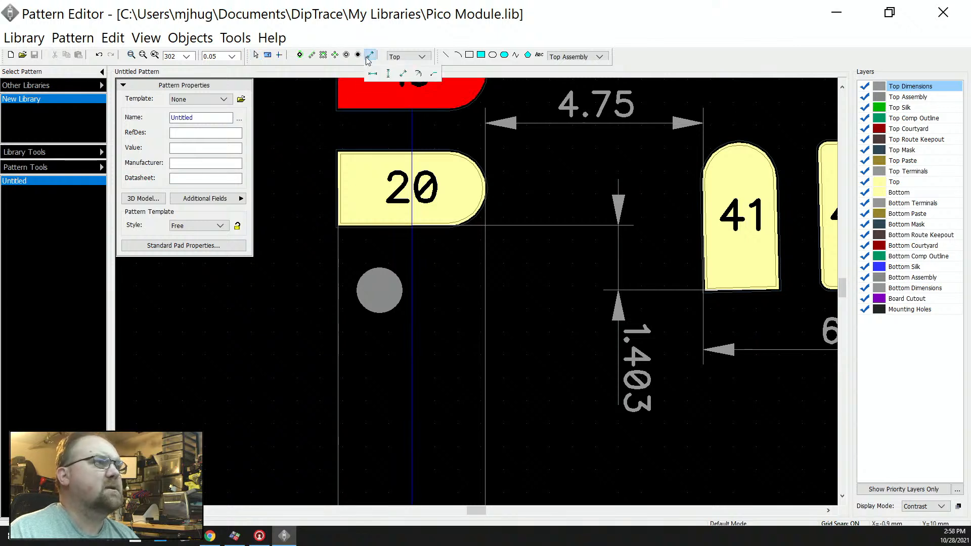
{"action": "left_click", "coordinate": [388, 73]}
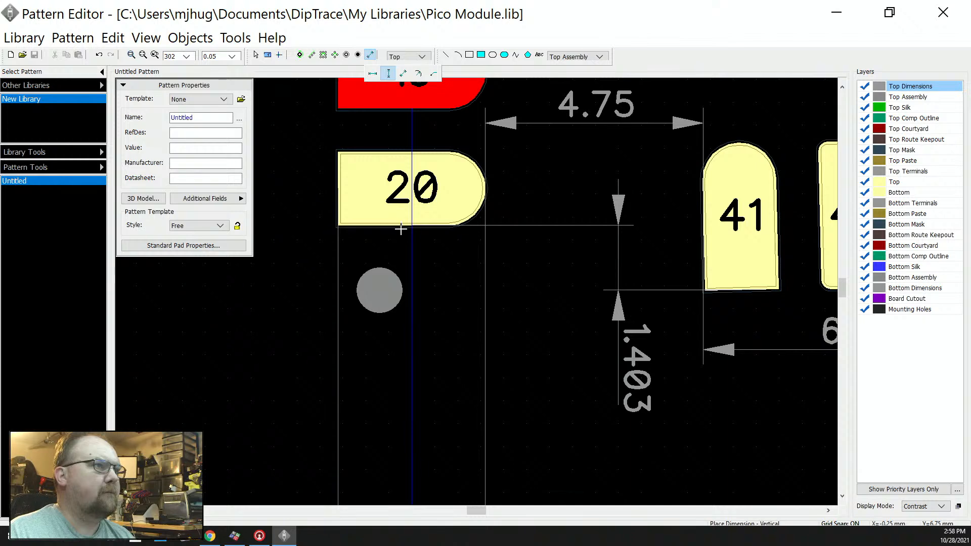
{"action": "scroll", "coordinate": [400, 228], "scroll_direction": "up", "scroll_amount": 2}
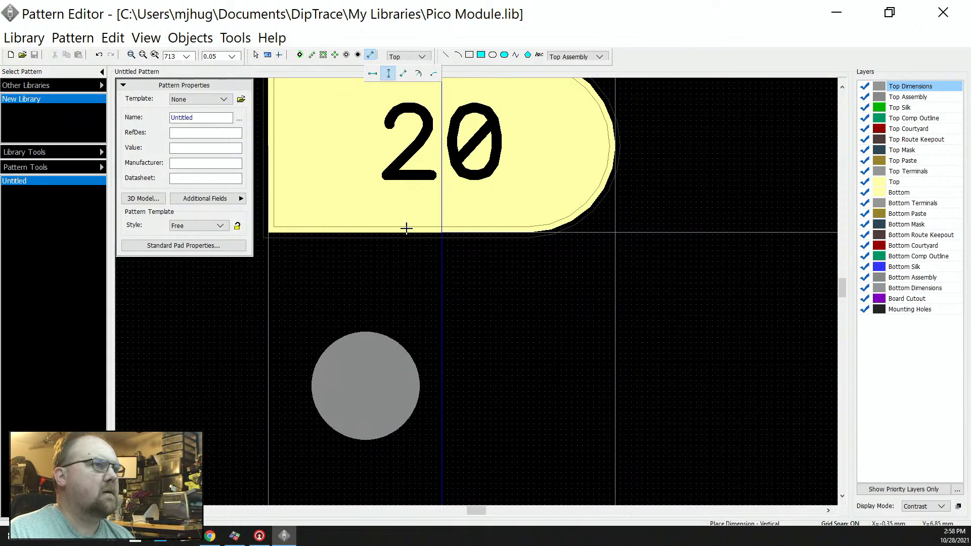
{"action": "left_click", "coordinate": [441, 232]}
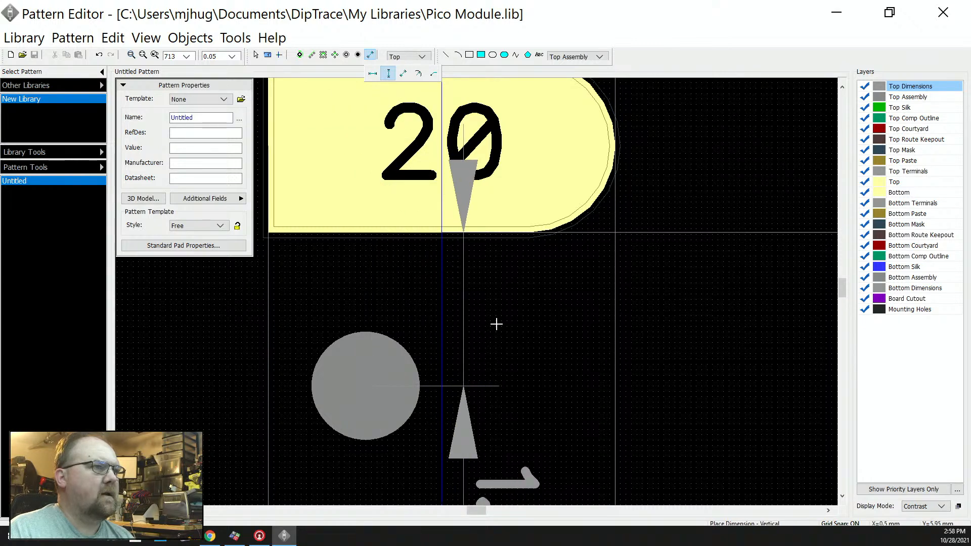
- Add a horizontal dimension from pad 20's left edge to the centre of the filled circle
{"action": "left_click", "coordinate": [372, 75]}
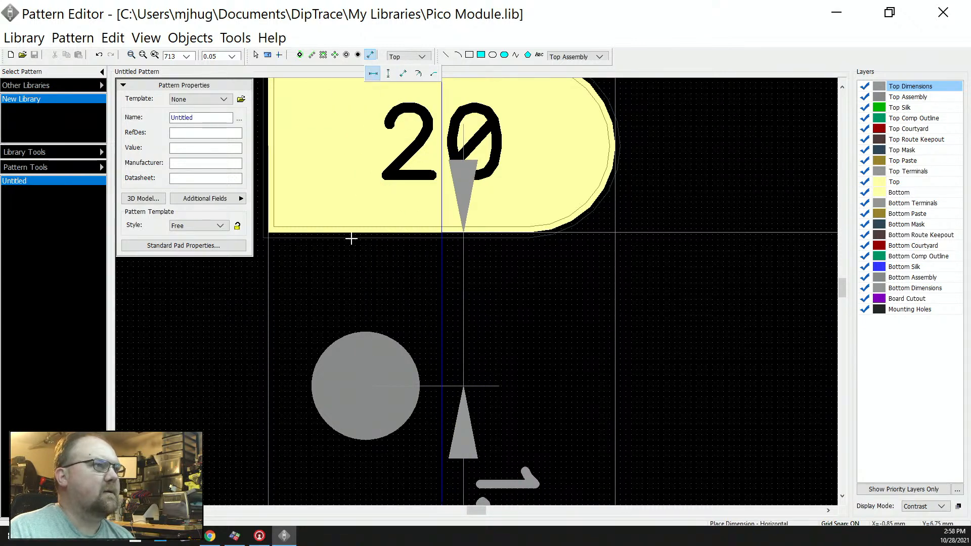
{"action": "left_click", "coordinate": [267, 146]}
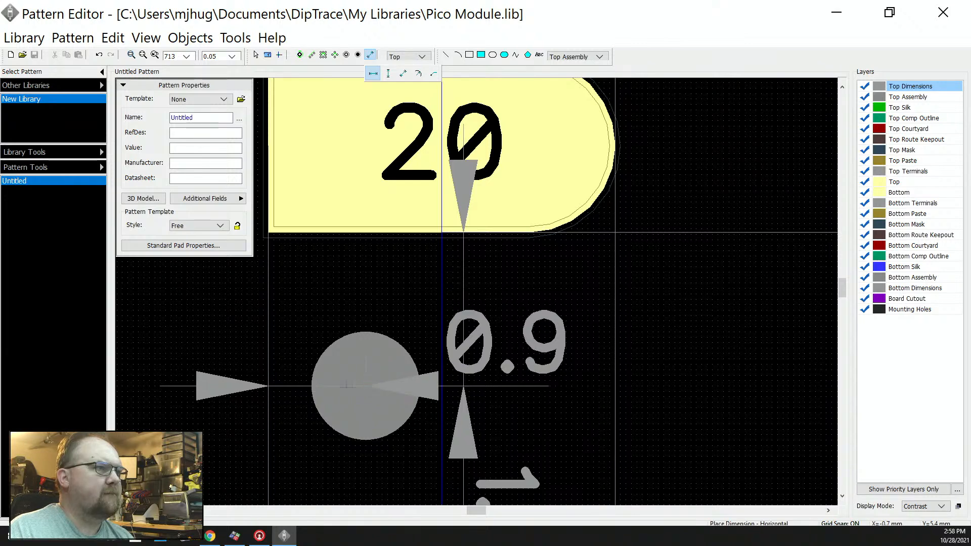
{"action": "scroll", "coordinate": [384, 364], "scroll_direction": "down", "scroll_amount": 3}
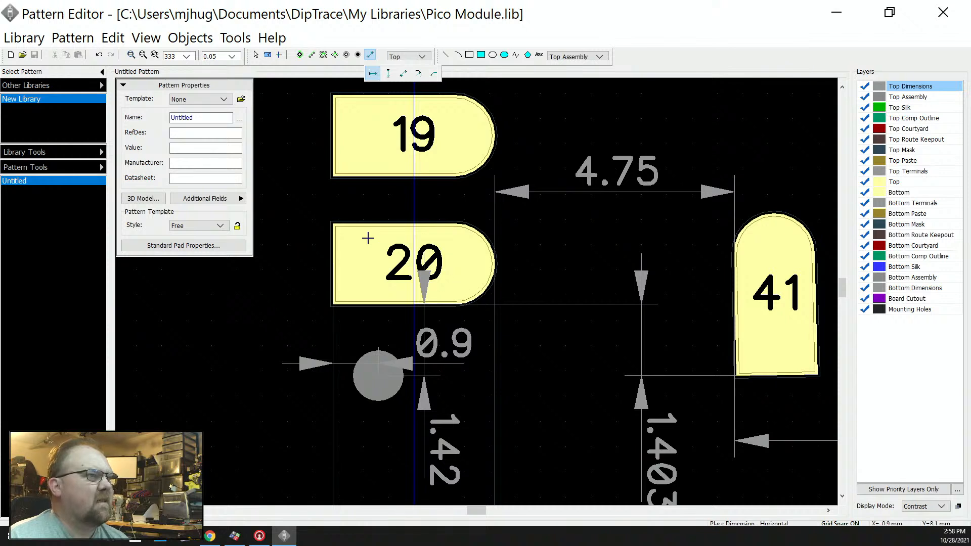
{"action": "key", "text": "Escape"}
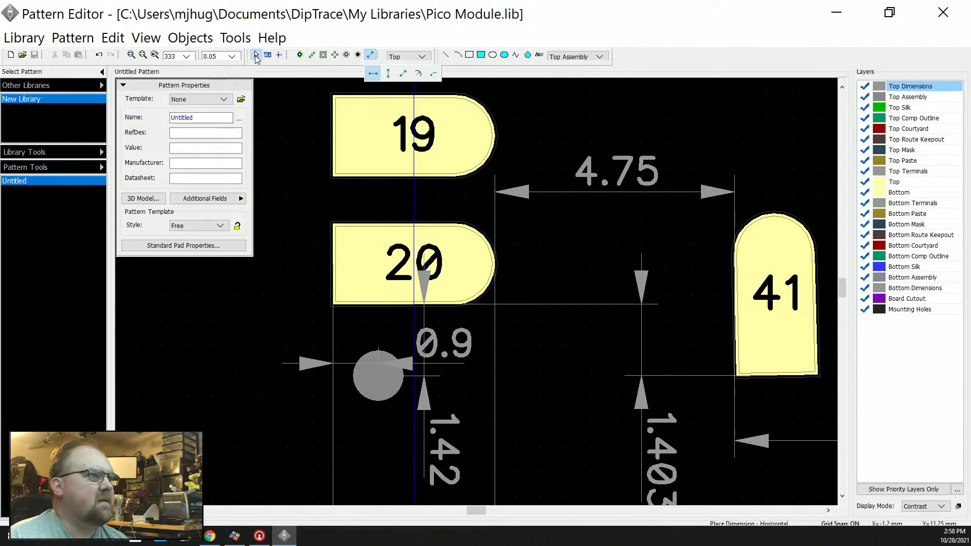
- Move the filled circle left until its centre is 0.8 mm from pad 20's left edge
{"action": "left_click", "coordinate": [379, 379]}
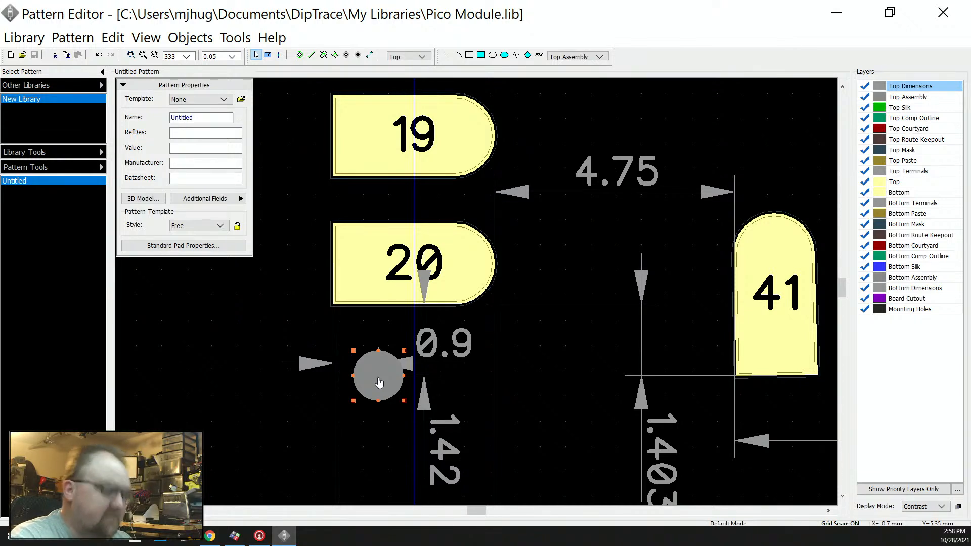
{"action": "key", "text": "Left"}
{"action": "key", "text": "Left"}
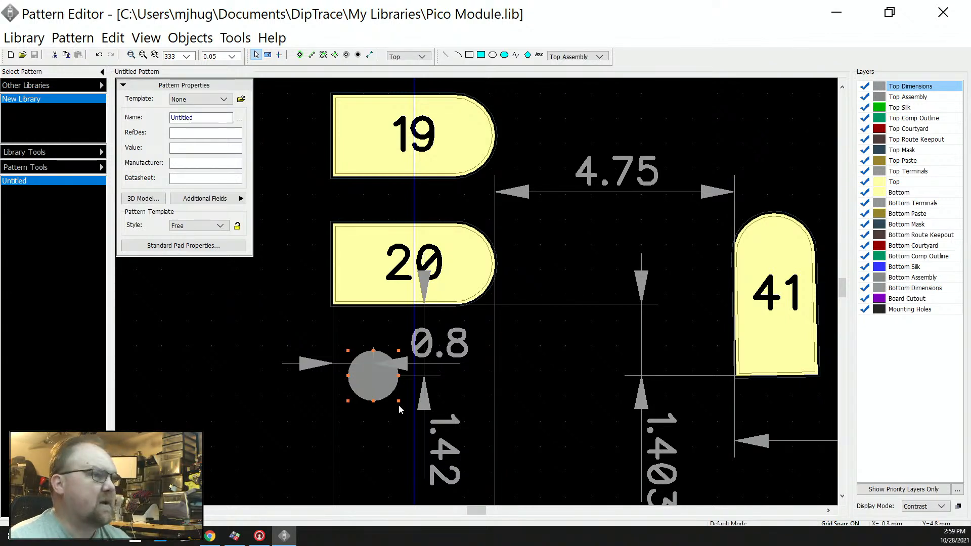
{"action": "left_click", "coordinate": [380, 429]}
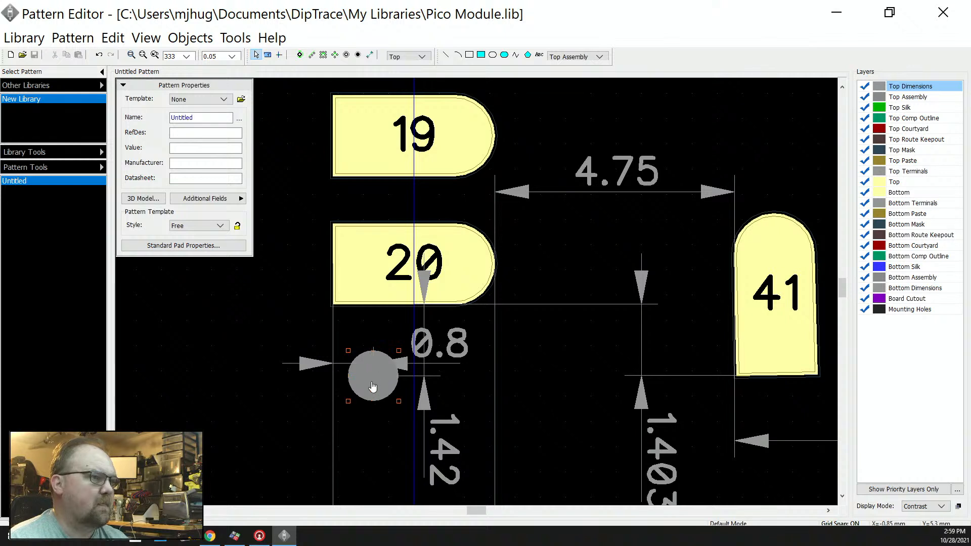
- Move the filled circle up until its centre is 0.57 mm below pad 20's lower edge
{"action": "key", "text": "Up"}
{"action": "key", "text": "Up"}
{"action": "key", "text": "Up"}
{"action": "key", "text": "Up"}
{"action": "key", "text": "Up"}
{"action": "key", "text": "Up"}
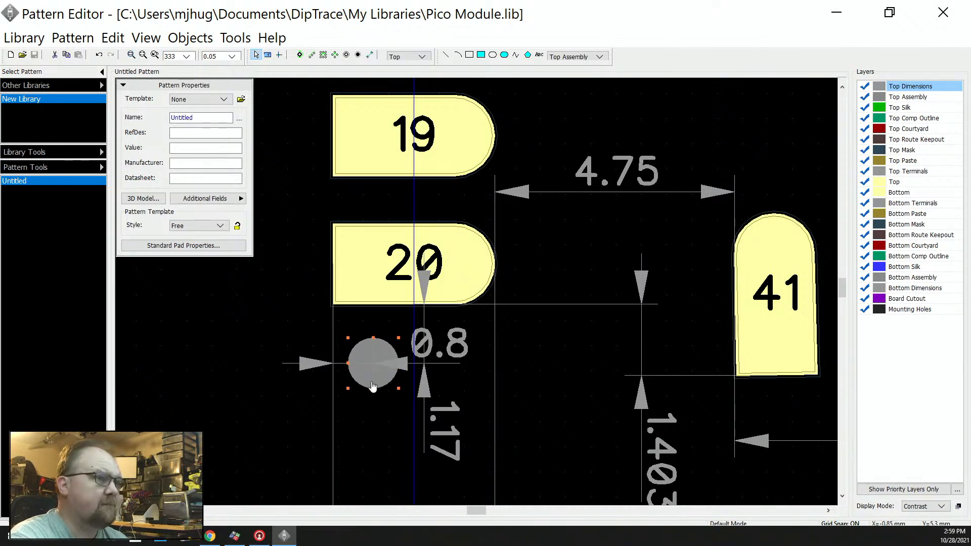
{"action": "key", "text": "Up"}
{"action": "key", "text": "Up"}
{"action": "key", "text": "Up"}
{"action": "key", "text": "Up"}
{"action": "key", "text": "Up"}
{"action": "key", "text": "Up"}
{"action": "key", "text": "Up"}
{"action": "key", "text": "Up"}
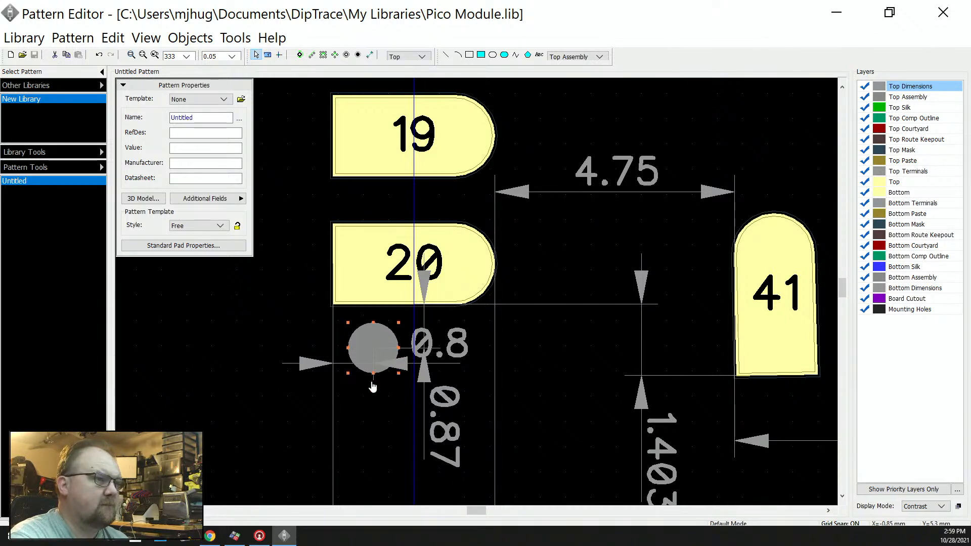
{"action": "key", "text": "Up"}
{"action": "key", "text": "Up"}
{"action": "key", "text": "Up"}
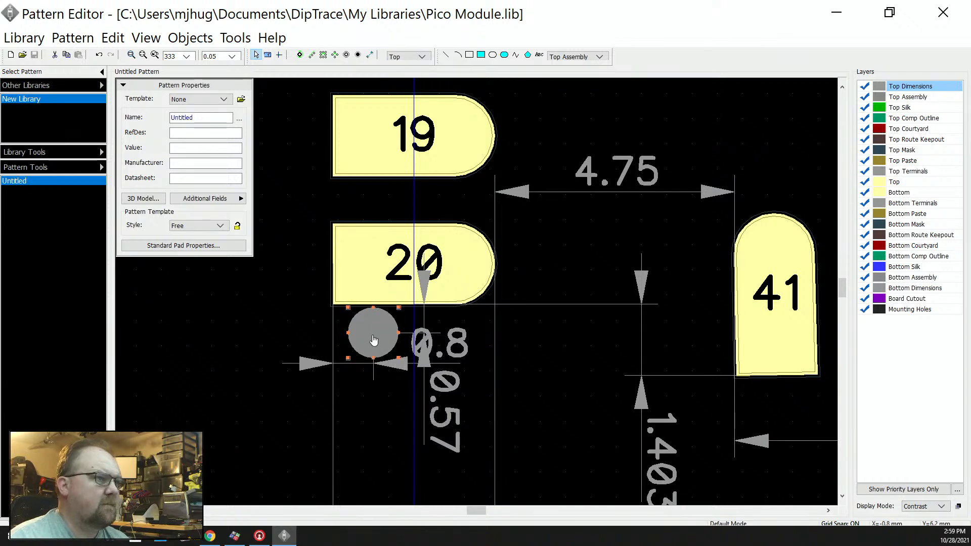
- Set the grid size to 0.01 mm for finer positioning of the filled circle
{"action": "left_click", "coordinate": [216, 56]}
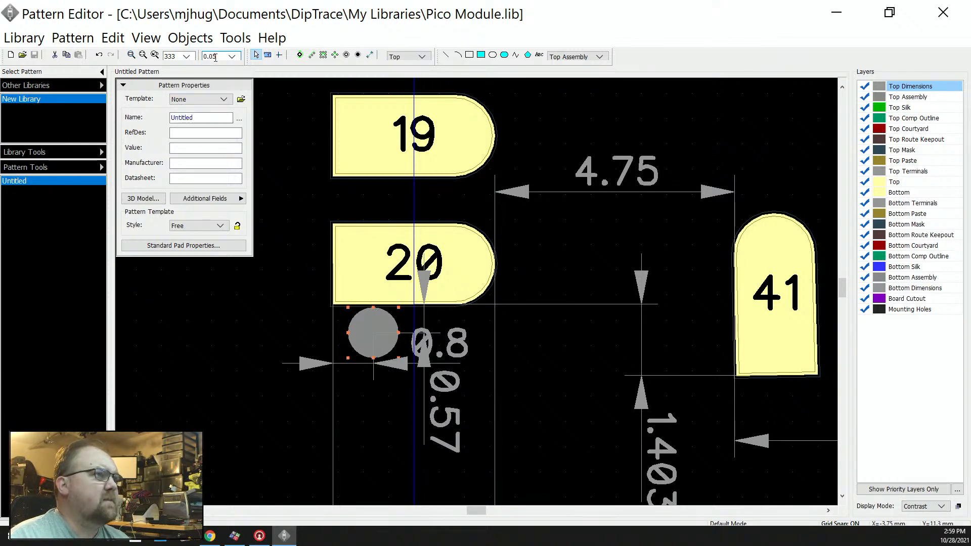
{"action": "type", "text": "0.01"}
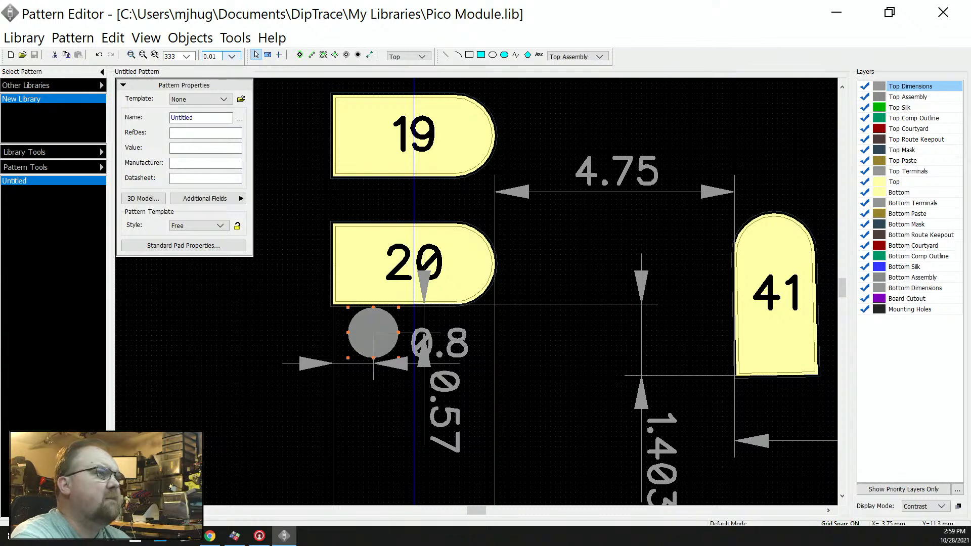
{"action": "left_click", "coordinate": [388, 439]}
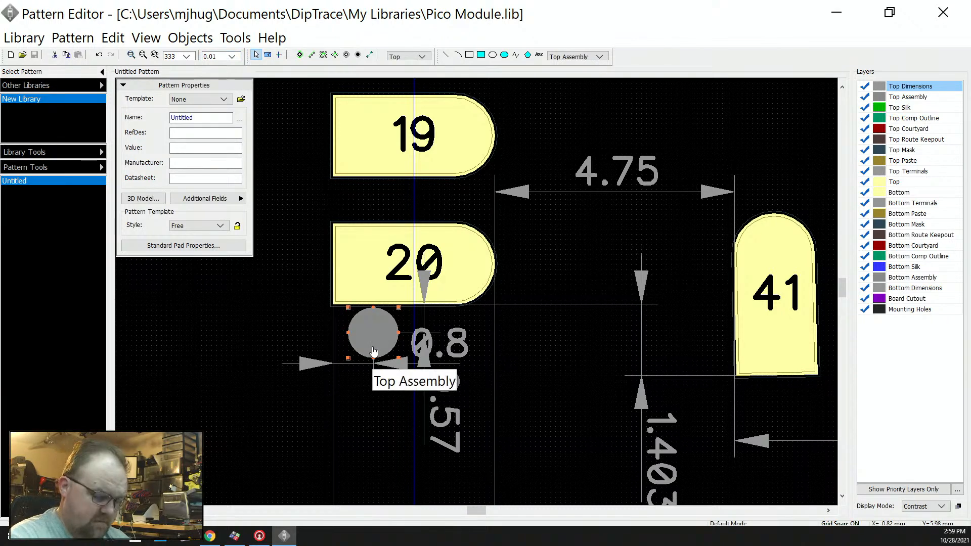
- Nudge the filled circle horizontally until its centre is 0.79 mm from pad 20's left edge
{"action": "key", "text": "Left"}
{"action": "key", "text": "Left"}
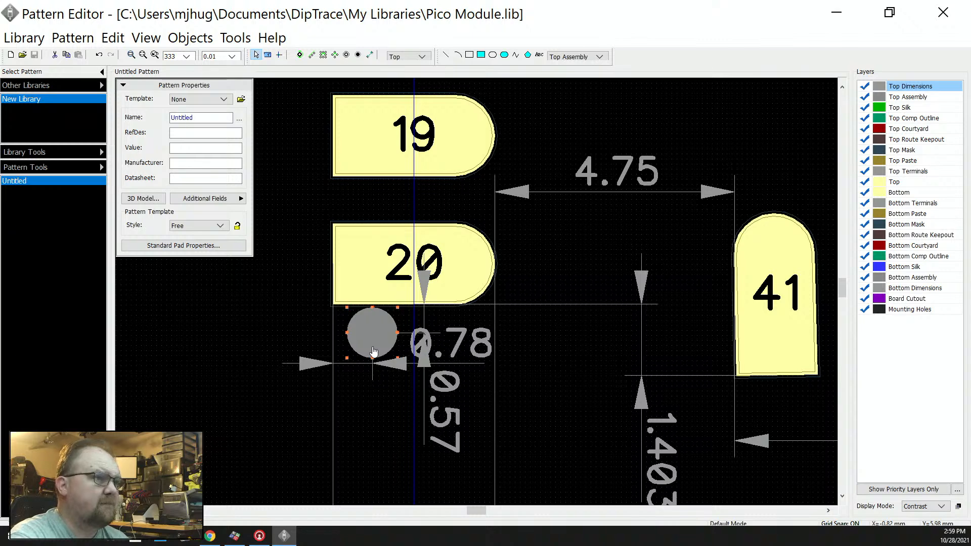
{"action": "key", "text": "Right"}
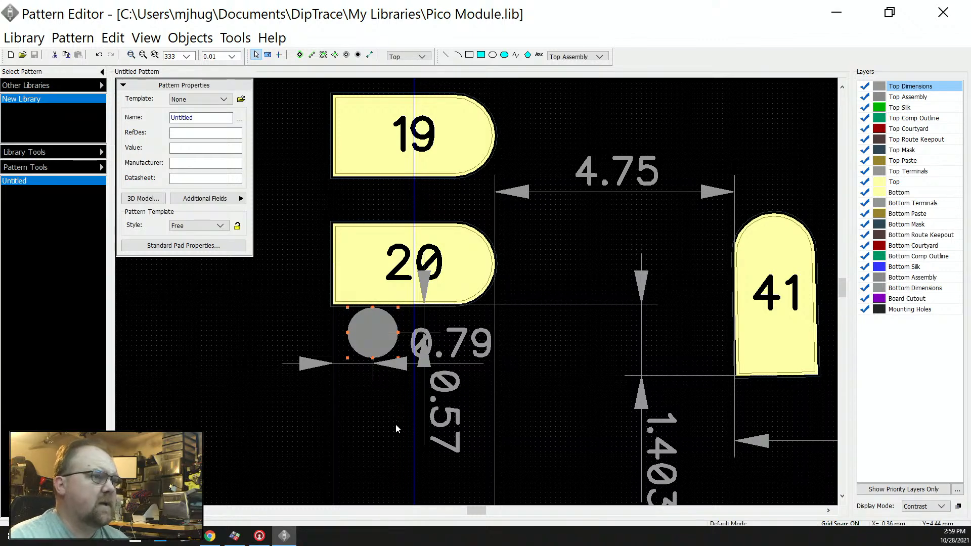
{"action": "left_click", "coordinate": [394, 424]}
- Define the pattern origin at the centre of the filled circle below pad 20
{"action": "left_click", "coordinate": [370, 342]}
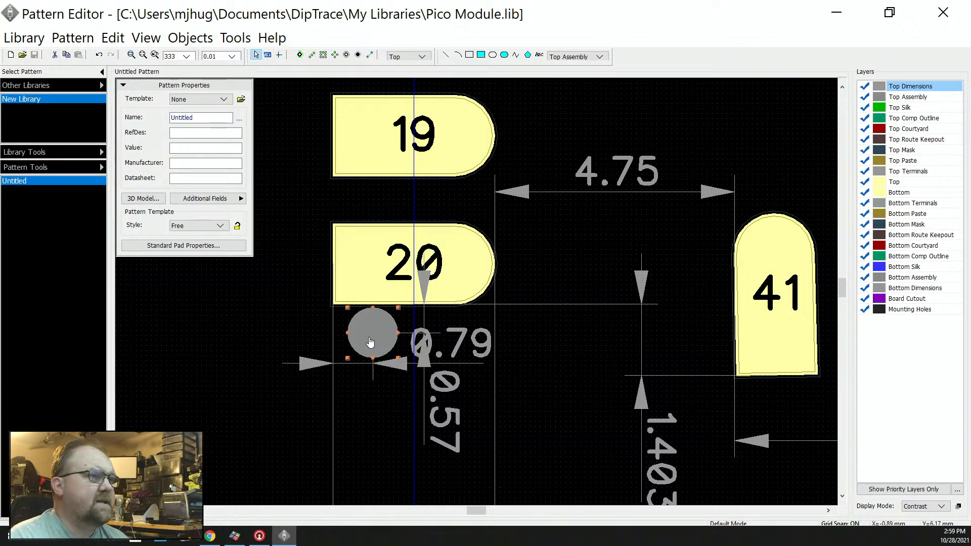
{"action": "scroll", "coordinate": [370, 342], "scroll_direction": "up", "scroll_amount": 5}
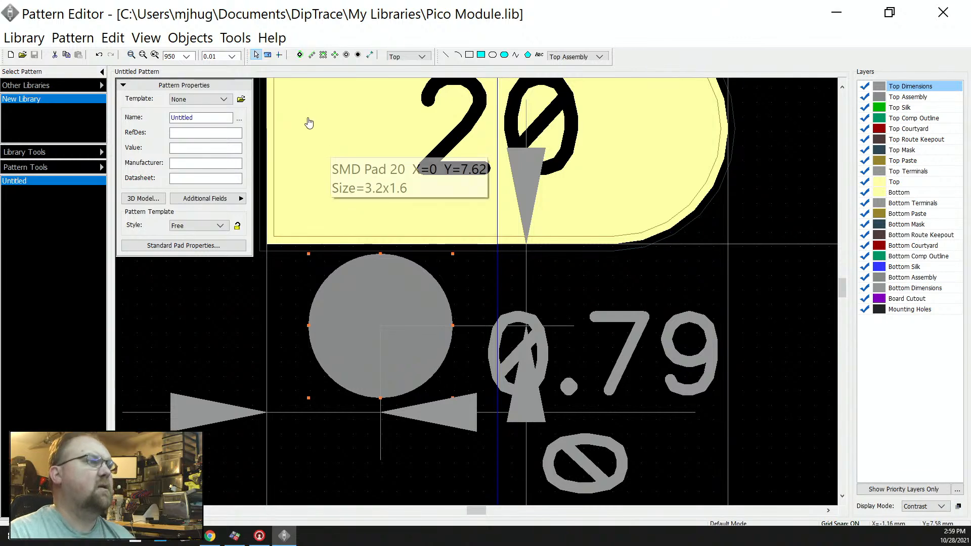
{"action": "left_click", "coordinate": [279, 56]}
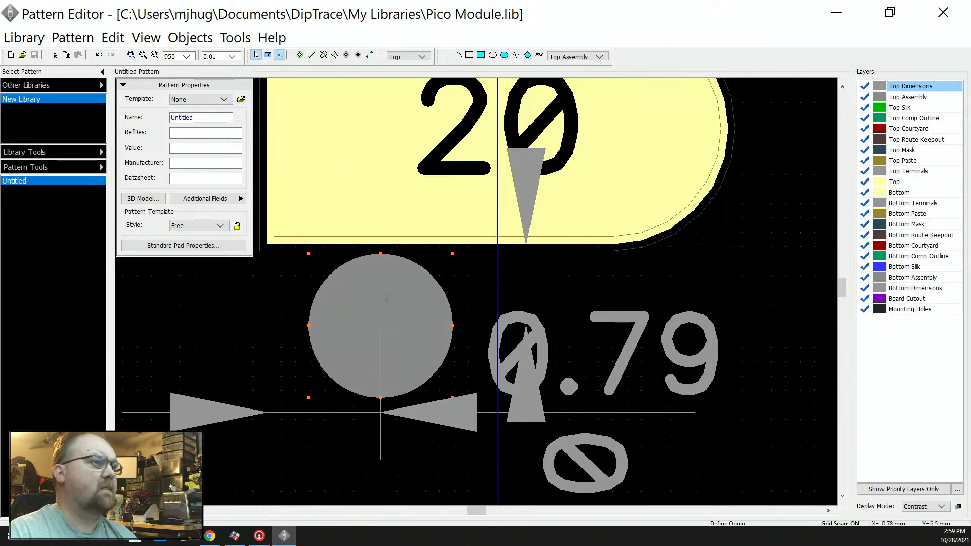
{"action": "left_click", "coordinate": [380, 327]}
- Place a single new pad midway between the two edge pad rows, near the height of pads 39 and 40
{"action": "scroll", "coordinate": [380, 327], "scroll_direction": "down", "scroll_amount": 5}
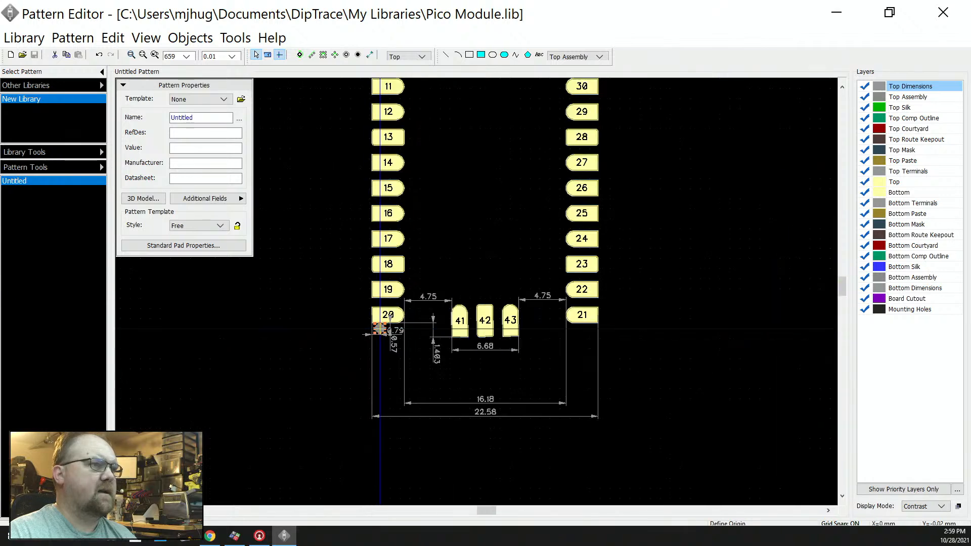
{"action": "scroll", "coordinate": [380, 328], "scroll_direction": "down", "scroll_amount": 3}
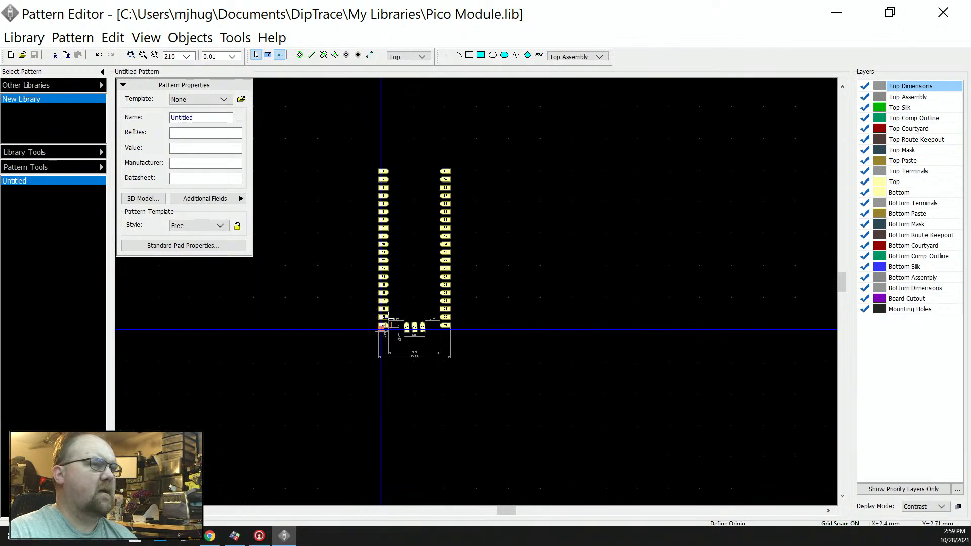
{"action": "scroll", "coordinate": [384, 324], "scroll_direction": "up", "scroll_amount": 5}
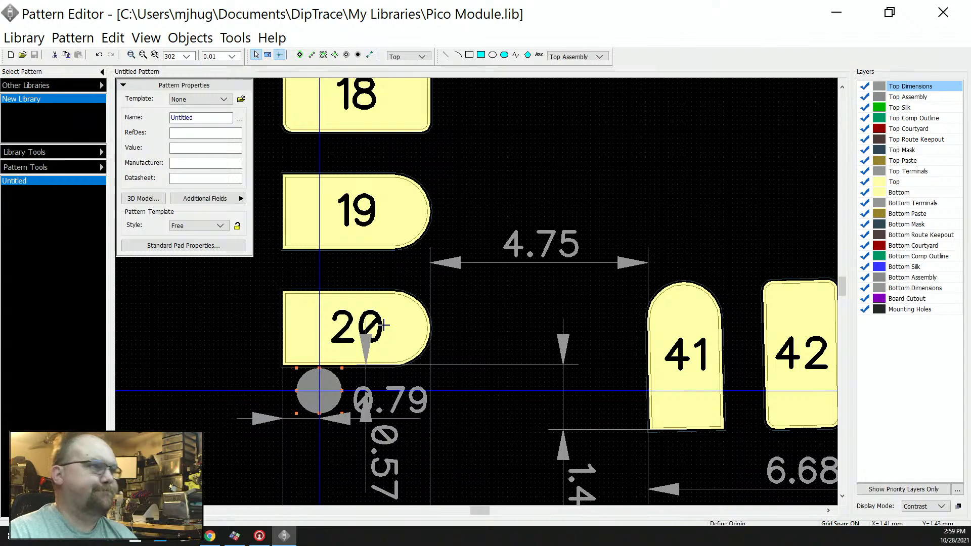
{"action": "scroll", "coordinate": [398, 377], "scroll_direction": "down", "scroll_amount": 4}
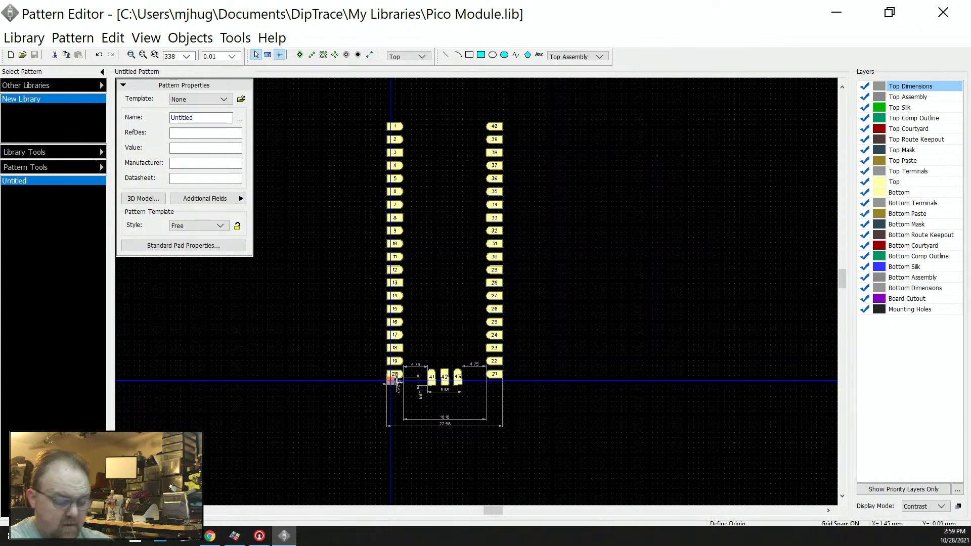
{"action": "scroll", "coordinate": [408, 237], "scroll_direction": "down", "scroll_amount": 2}
{"action": "scroll", "coordinate": [421, 238], "scroll_direction": "up", "scroll_amount": 3}
{"action": "scroll", "coordinate": [421, 238], "scroll_direction": "up", "scroll_amount": 5}
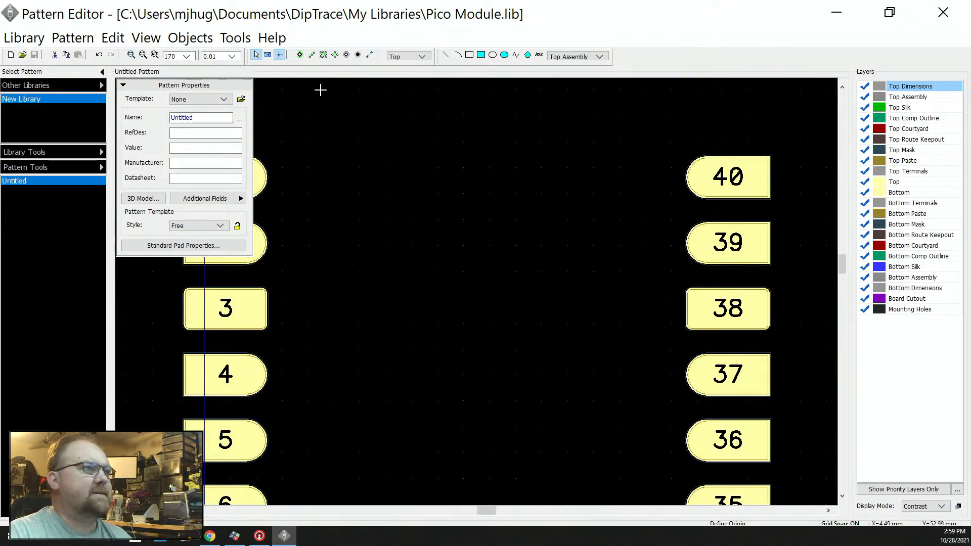
{"action": "left_click", "coordinate": [299, 55]}
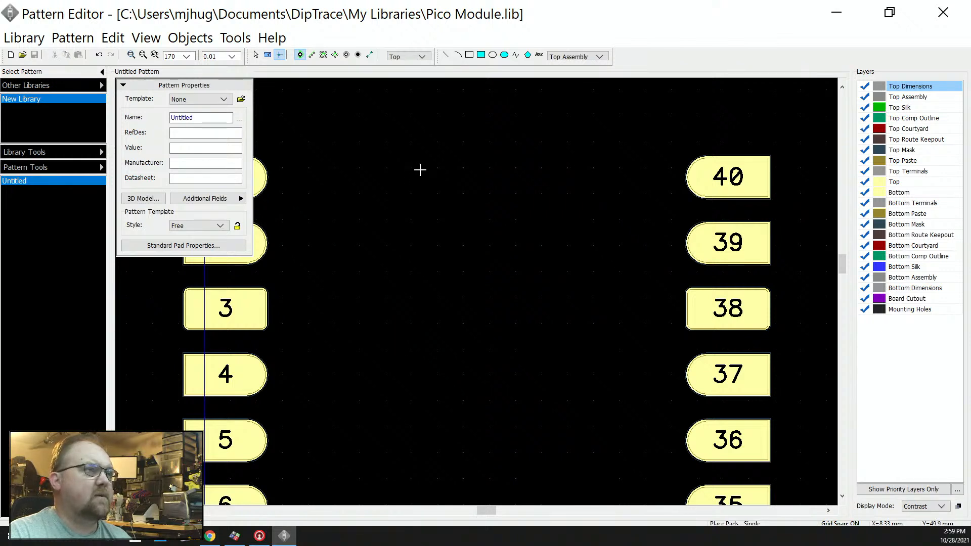
{"action": "left_click", "coordinate": [487, 224]}
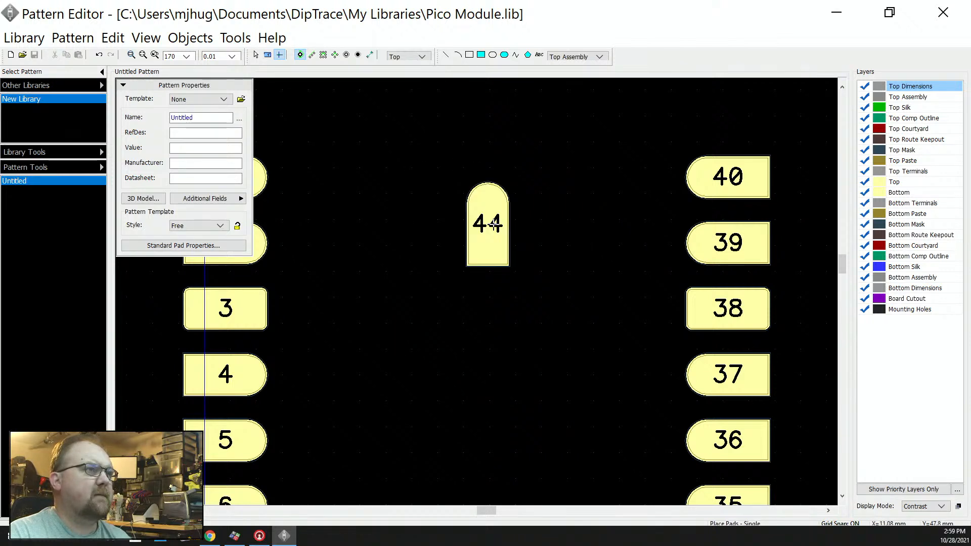
- Place two more single pads, one beside pad 44 and one below the pair at about X 12.4 mm, Y 43.1 mm
{"action": "left_click", "coordinate": [545, 223]}
{"action": "left_click", "coordinate": [524, 345]}
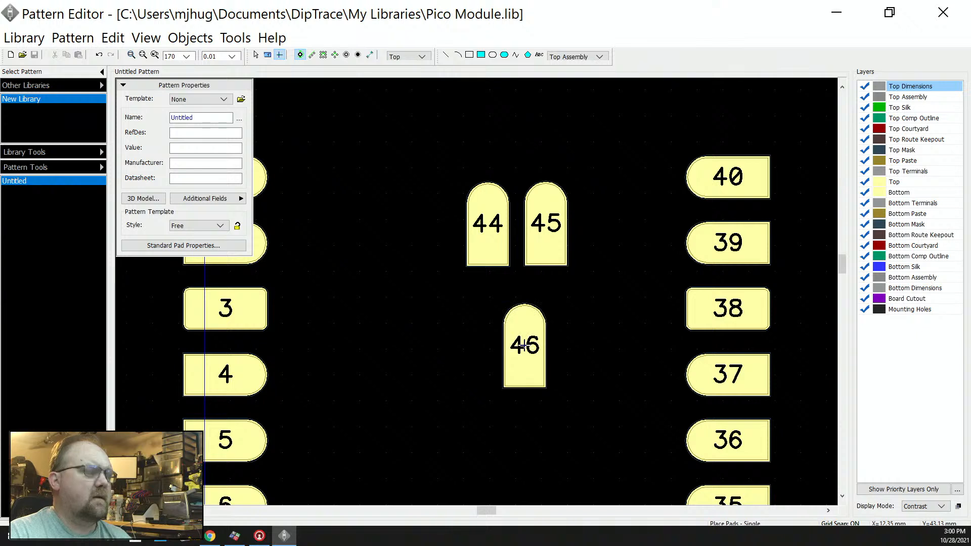
{"action": "right_click", "coordinate": [523, 344]}
{"action": "double_click", "coordinate": [488, 223]}
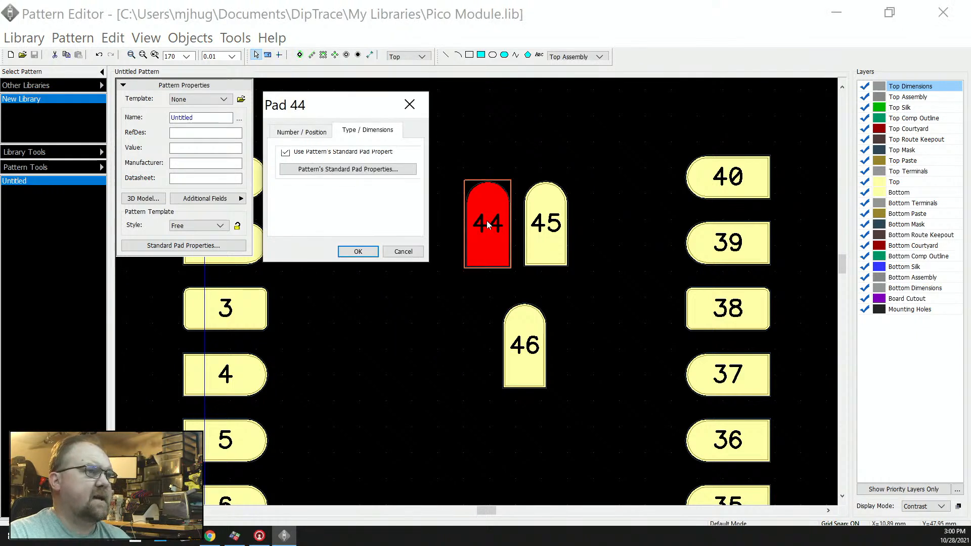
{"action": "left_click", "coordinate": [365, 154]}
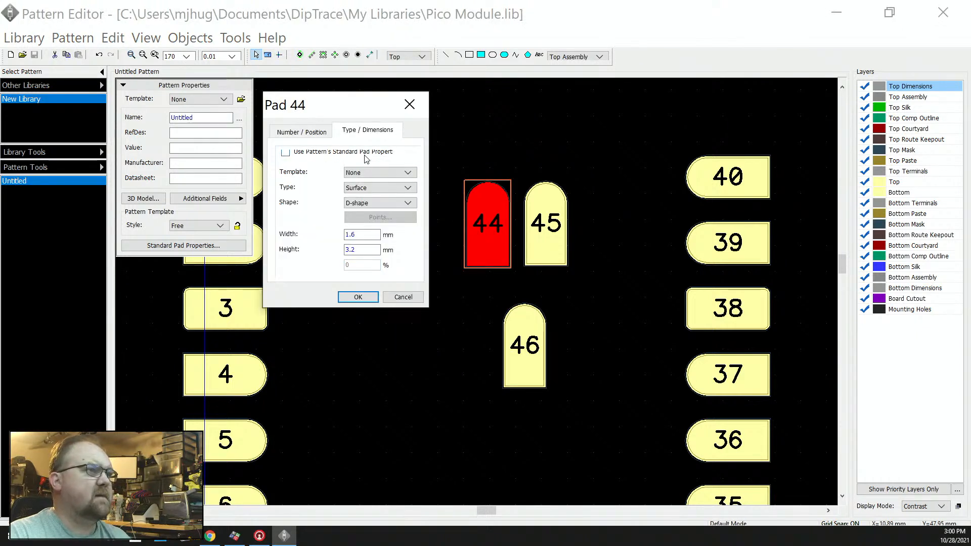
{"action": "left_click", "coordinate": [399, 299]}
- Turn off the use of the pattern's standard pad properties for pads 44, 45 and 46 together
{"action": "left_click_drag", "start_coordinate": [410, 164], "coordinate": [572, 423]}
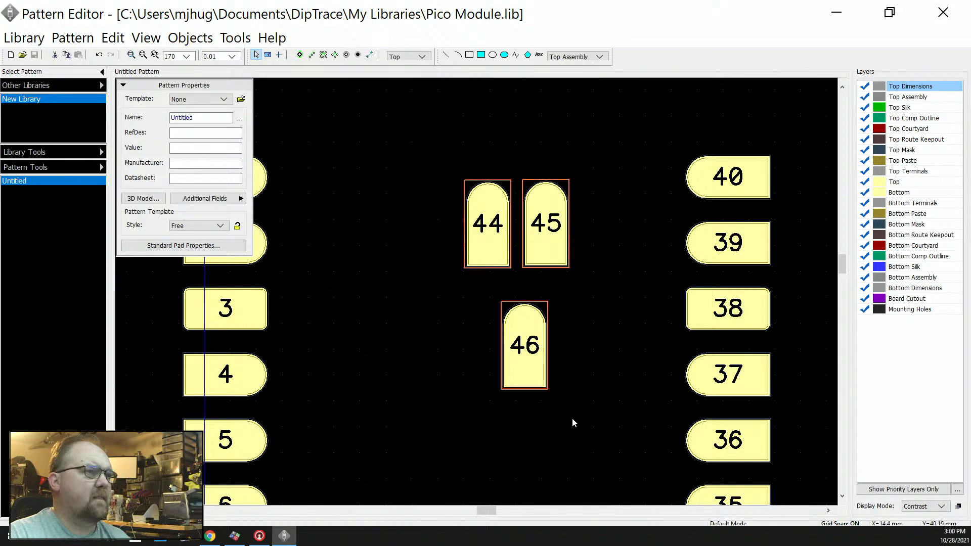
{"action": "right_click", "coordinate": [527, 362]}
{"action": "left_click", "coordinate": [545, 355]}
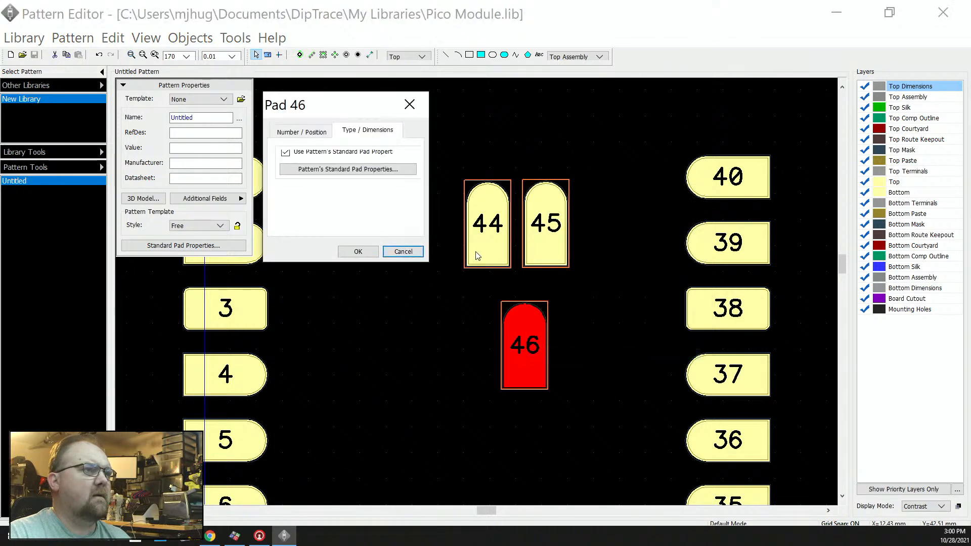
{"action": "left_click", "coordinate": [342, 152]}
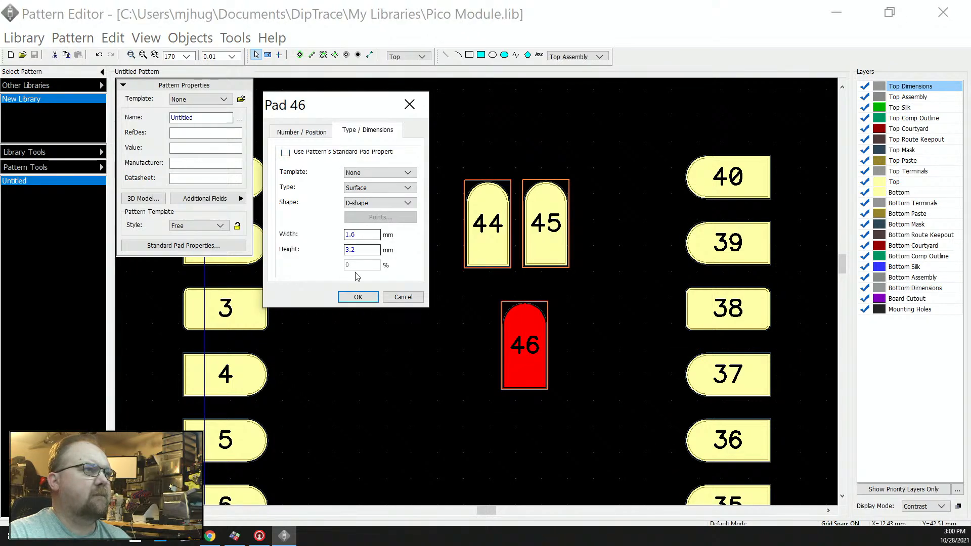
{"action": "left_click", "coordinate": [354, 298]}
- Make pad 44 an obround 1.8 mm wide and 1.1 mm high, and rotate it upright
{"action": "double_click", "coordinate": [479, 234]}
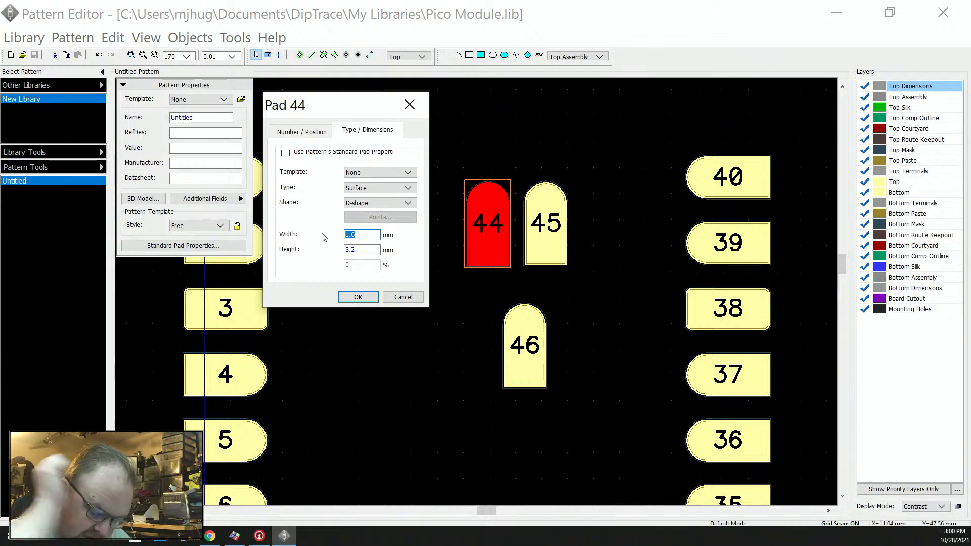
{"action": "type", "text": "1.1"}
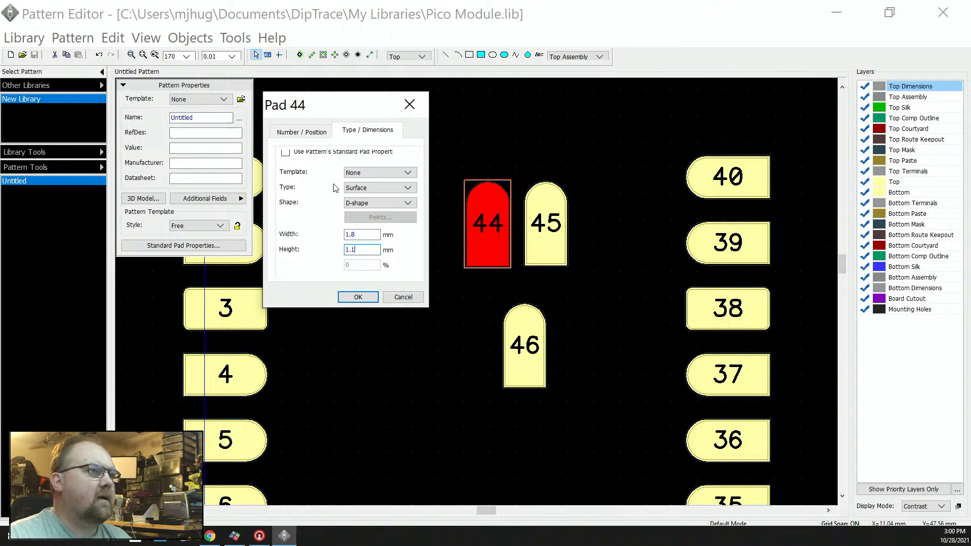
{"action": "left_click", "coordinate": [357, 203]}
{"action": "left_click", "coordinate": [357, 219]}
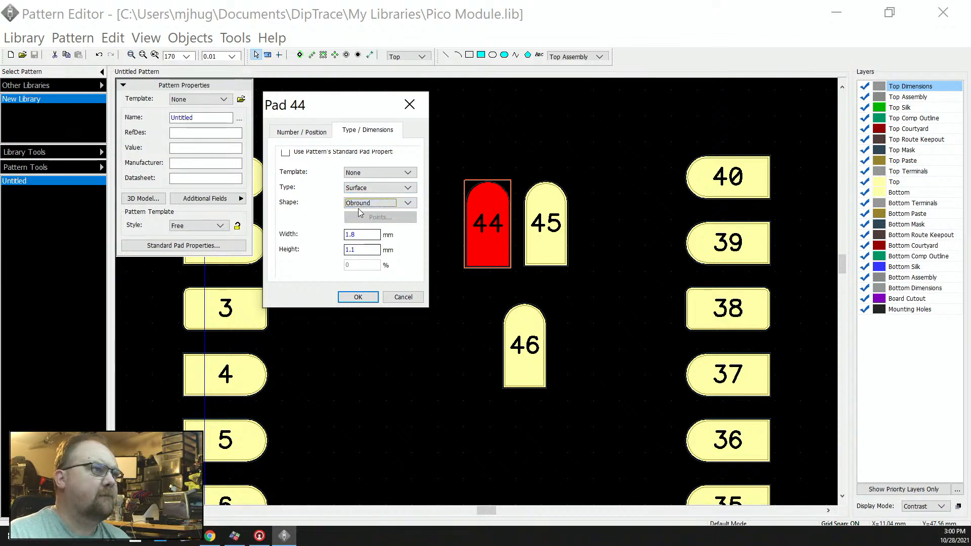
{"action": "left_click", "coordinate": [358, 297]}
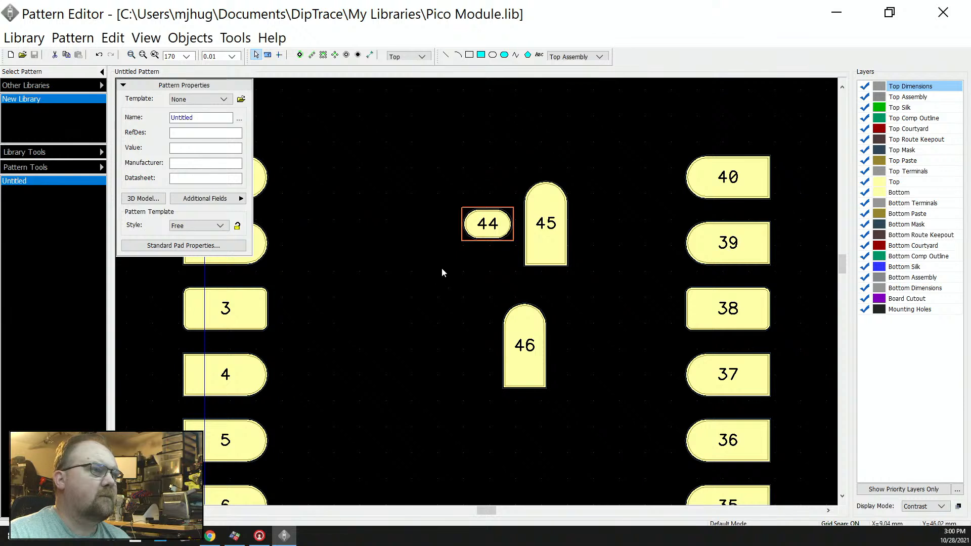
{"action": "mouse_move", "coordinate": [486, 234]}
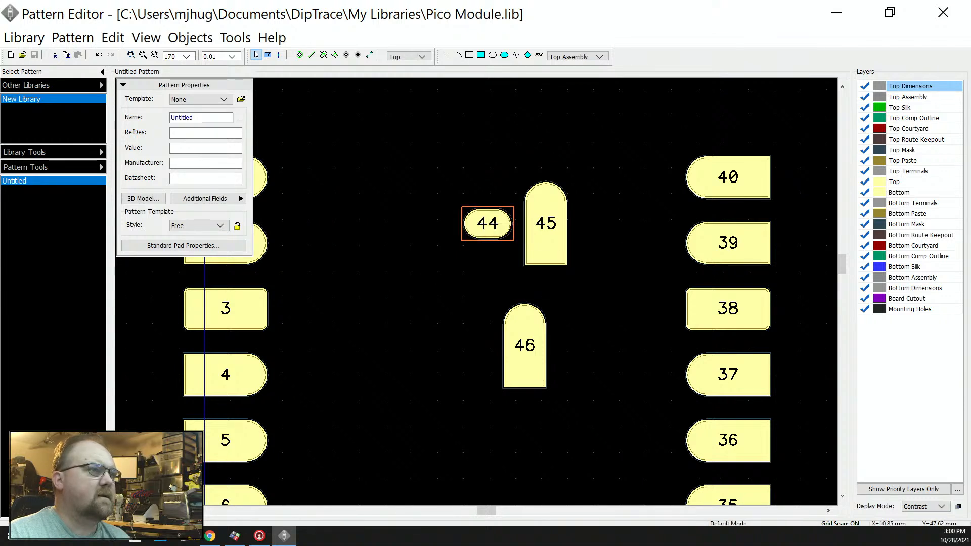
{"action": "key", "text": "r"}
- Give pad 45 an obround shape with width 1.8 mm and height 1.1 mm, and rotate it upright
{"action": "double_click", "coordinate": [545, 226]}
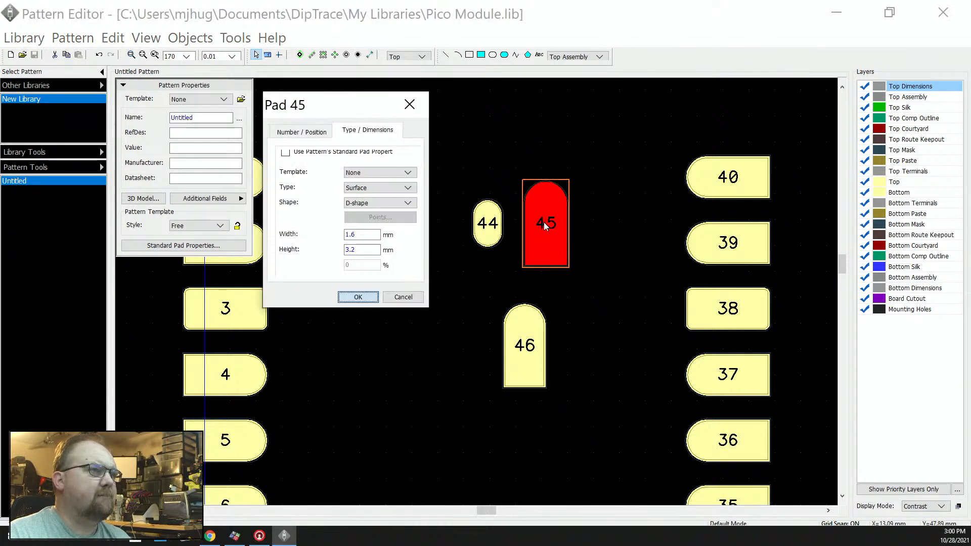
{"action": "double_click", "coordinate": [356, 234]}
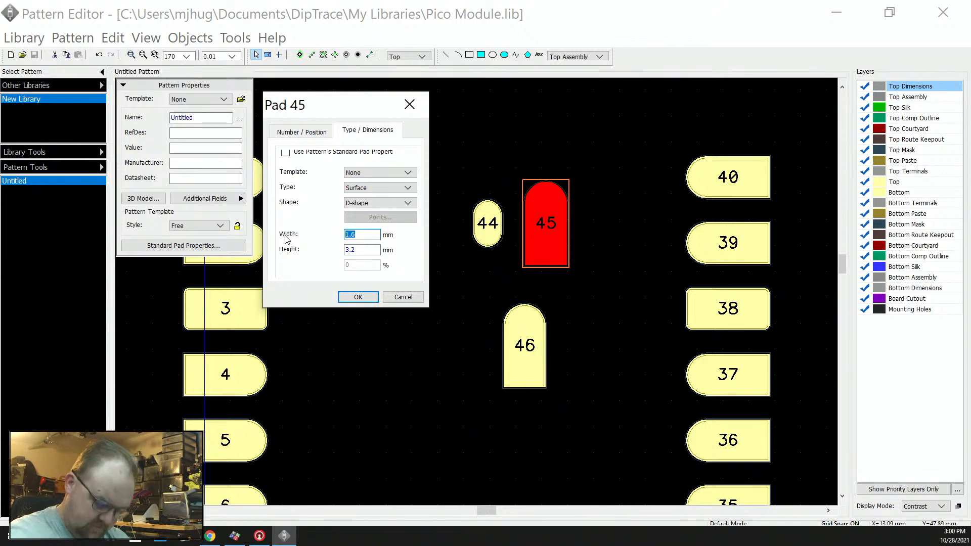
{"action": "type", "text": "1."}
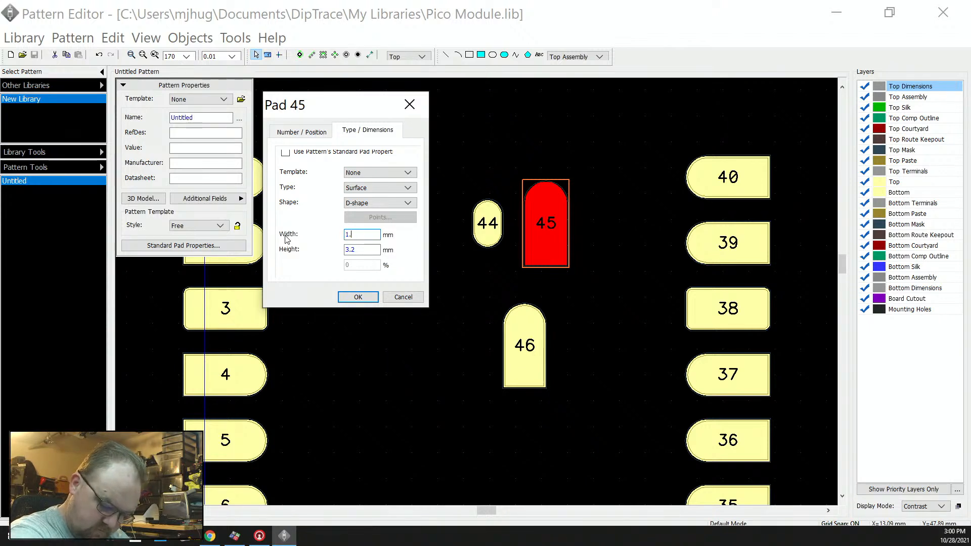
{"action": "type", "text": "8"}
{"action": "key", "text": "Tab"}
{"action": "type", "text": "1.1"}
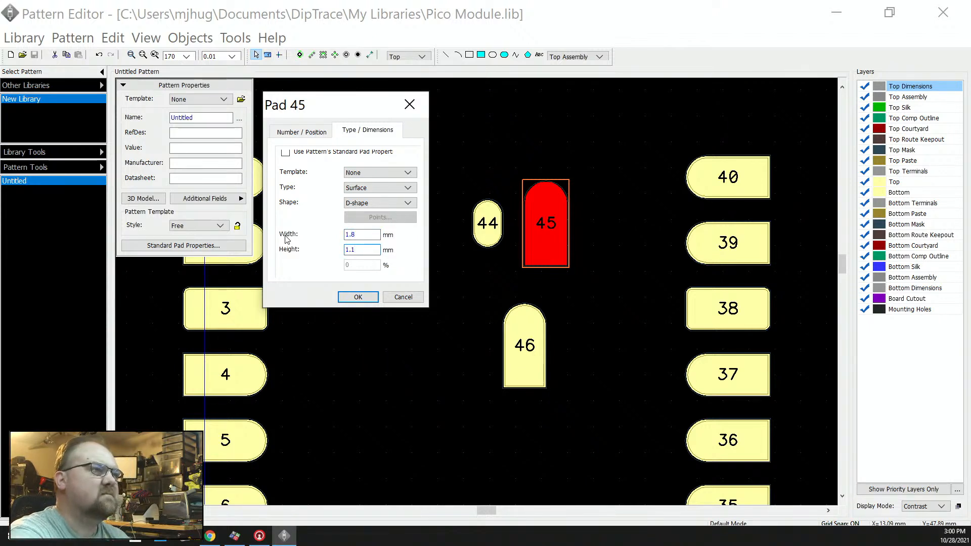
{"action": "left_click", "coordinate": [364, 203]}
{"action": "left_click", "coordinate": [357, 219]}
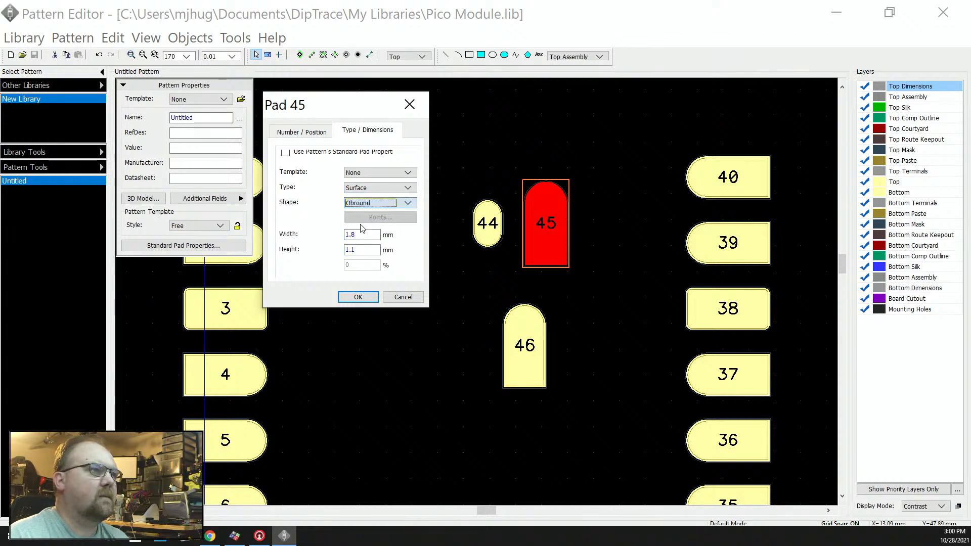
{"action": "left_click", "coordinate": [355, 297]}
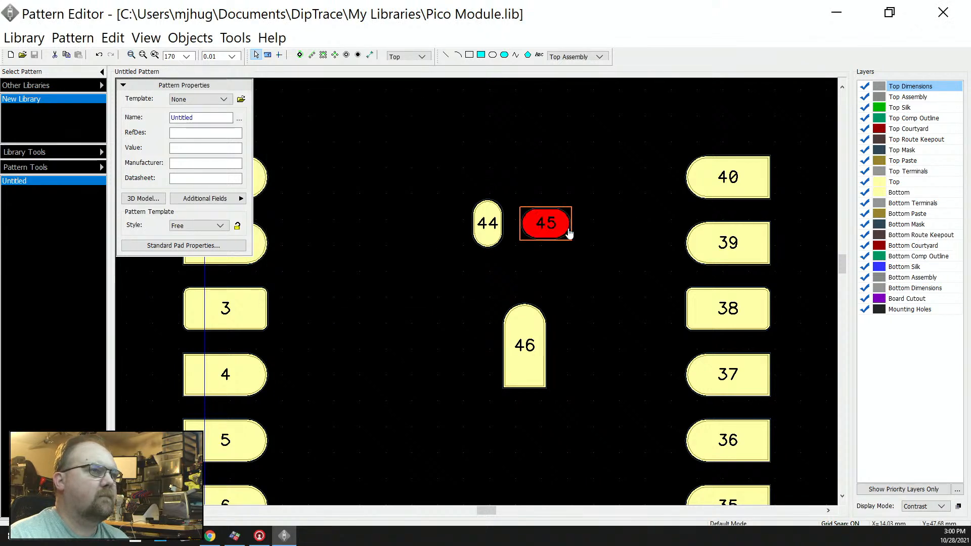
{"action": "key", "text": "r"}
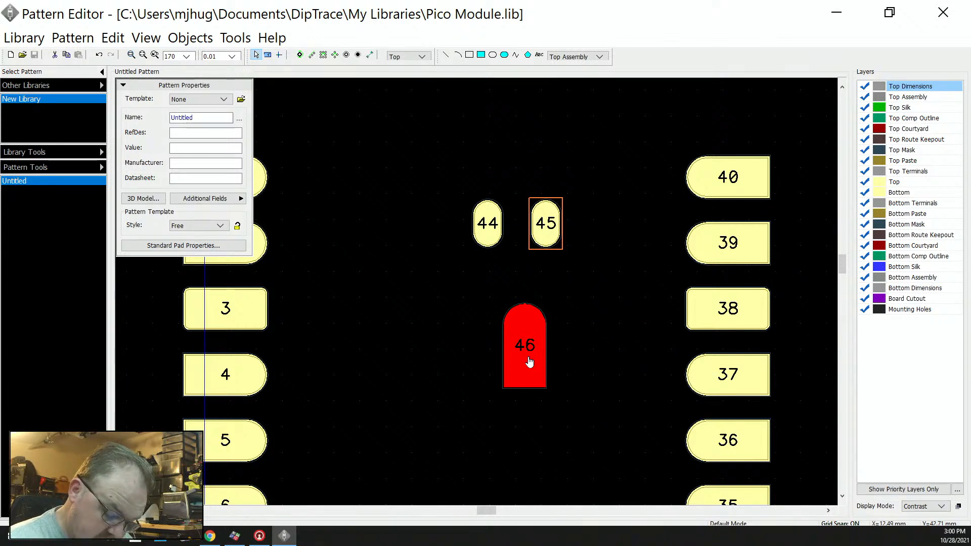
{"action": "double_click", "coordinate": [486, 225]}
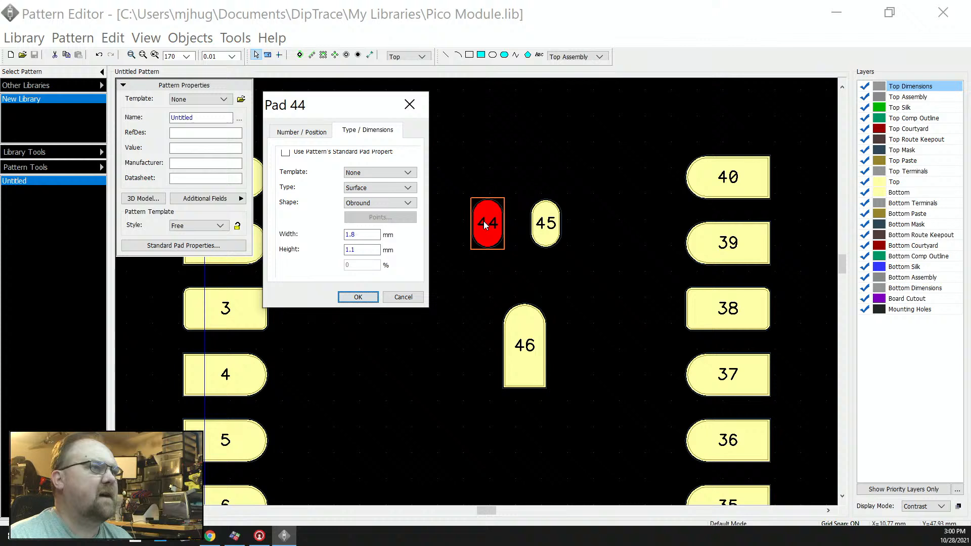
{"action": "left_click", "coordinate": [408, 188]}
{"action": "left_click", "coordinate": [389, 204]}
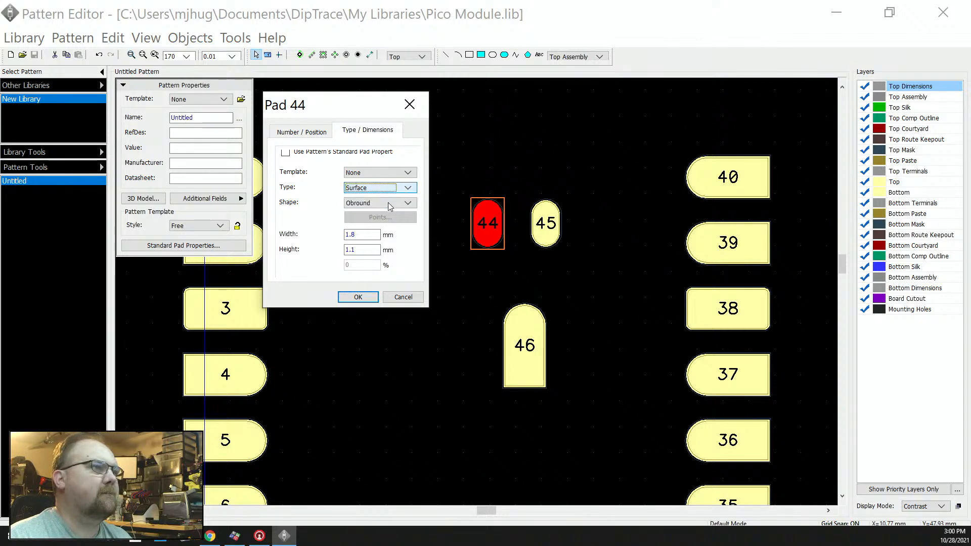
{"action": "left_click", "coordinate": [380, 204]}
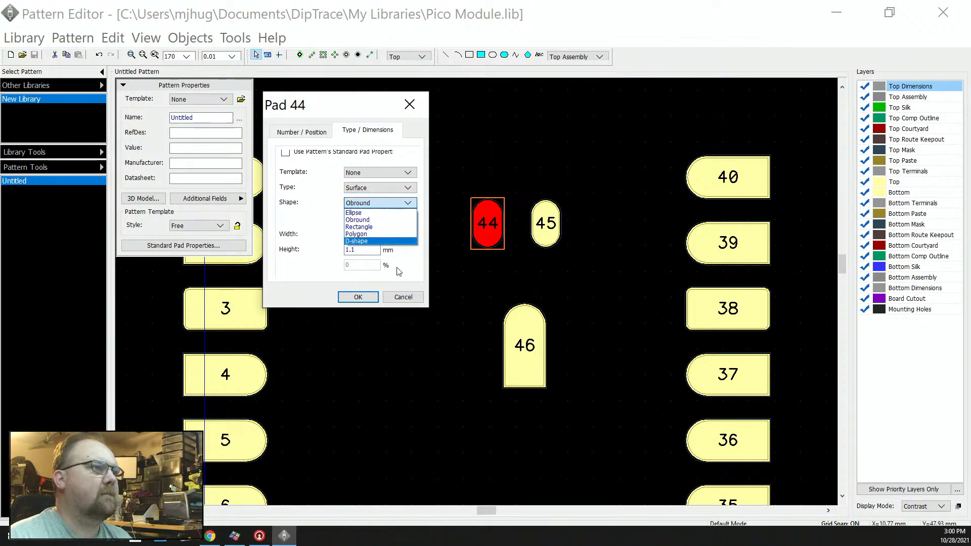
{"action": "left_click", "coordinate": [403, 297]}
{"action": "left_click", "coordinate": [403, 297]}
- Change the shape of pads 44 and 45 together to Rectangle with a 50% corner radius
{"action": "left_click_drag", "start_coordinate": [441, 180], "coordinate": [581, 250]}
{"action": "right_click", "coordinate": [483, 221]}
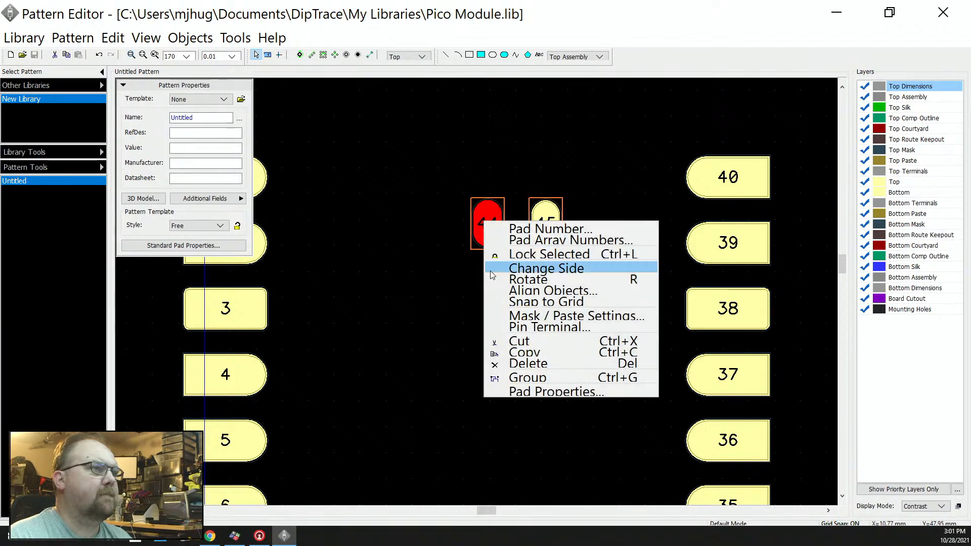
{"action": "left_click", "coordinate": [529, 392]}
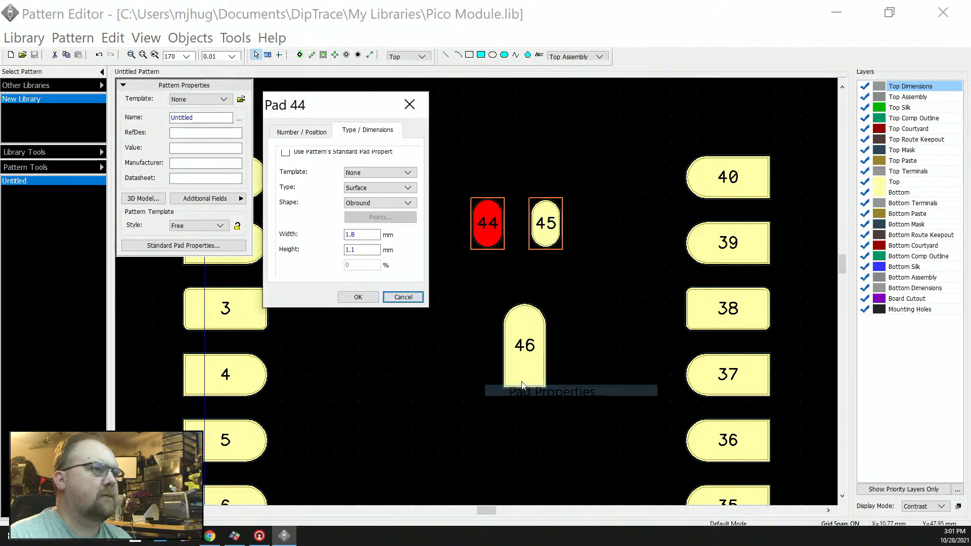
{"action": "left_click", "coordinate": [362, 203]}
{"action": "left_click", "coordinate": [358, 227]}
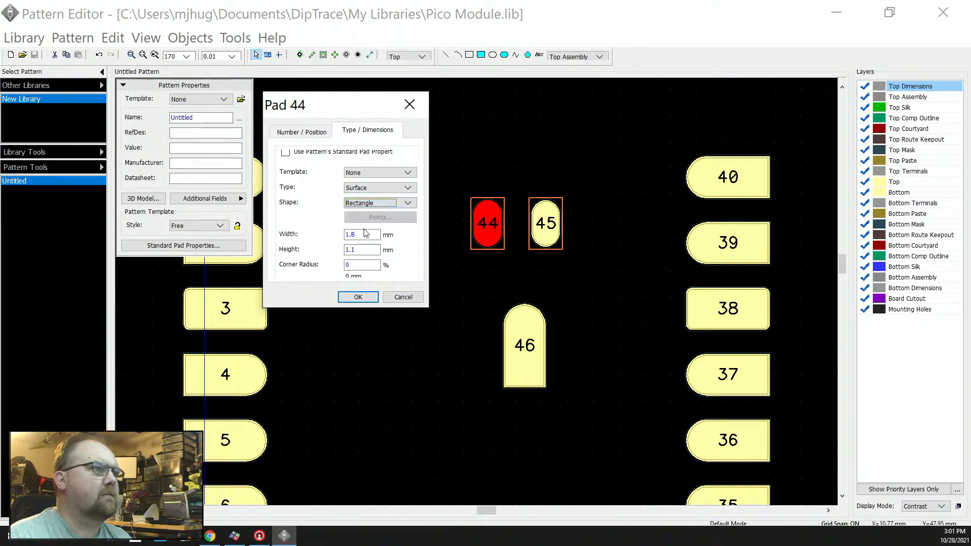
{"action": "double_click", "coordinate": [362, 267]}
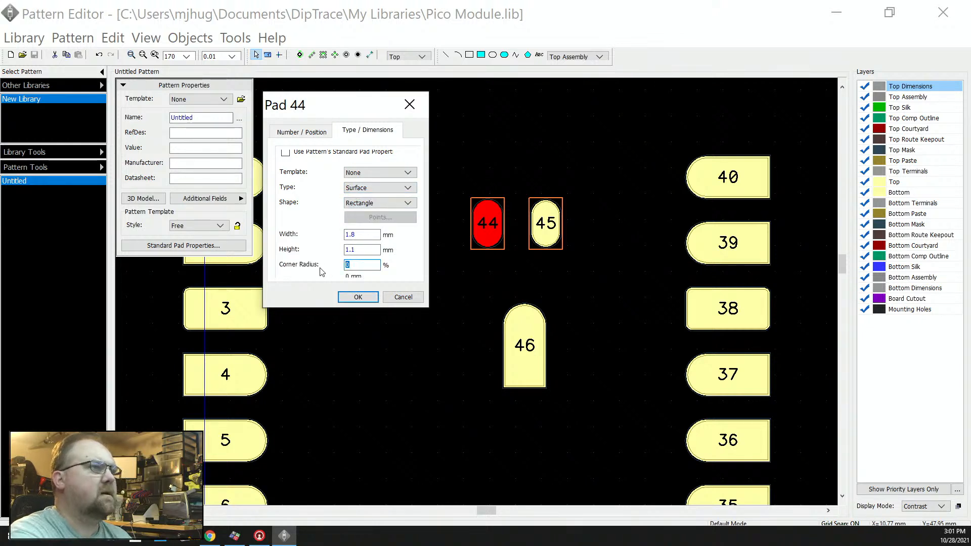
{"action": "type", "text": "5"}
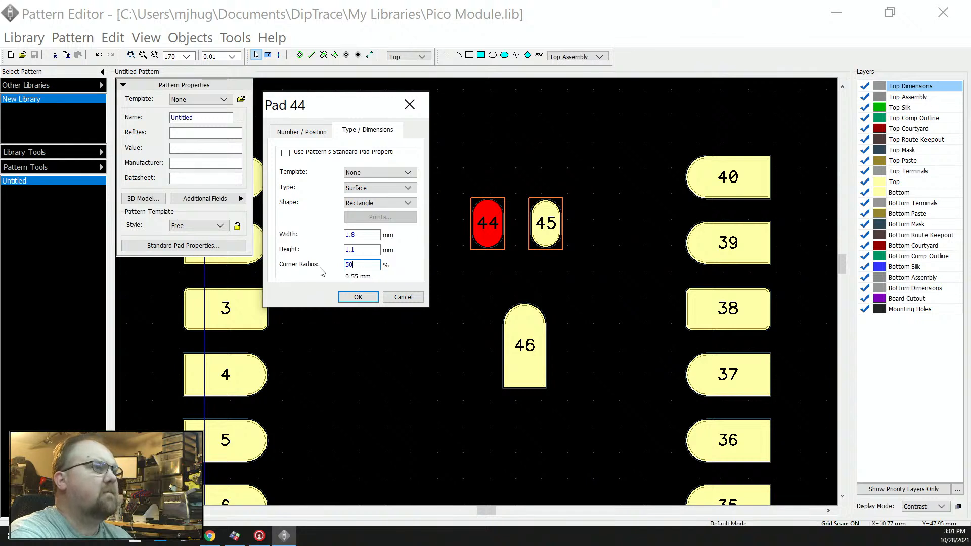
{"action": "left_click", "coordinate": [358, 297]}
{"action": "left_click", "coordinate": [433, 248]}
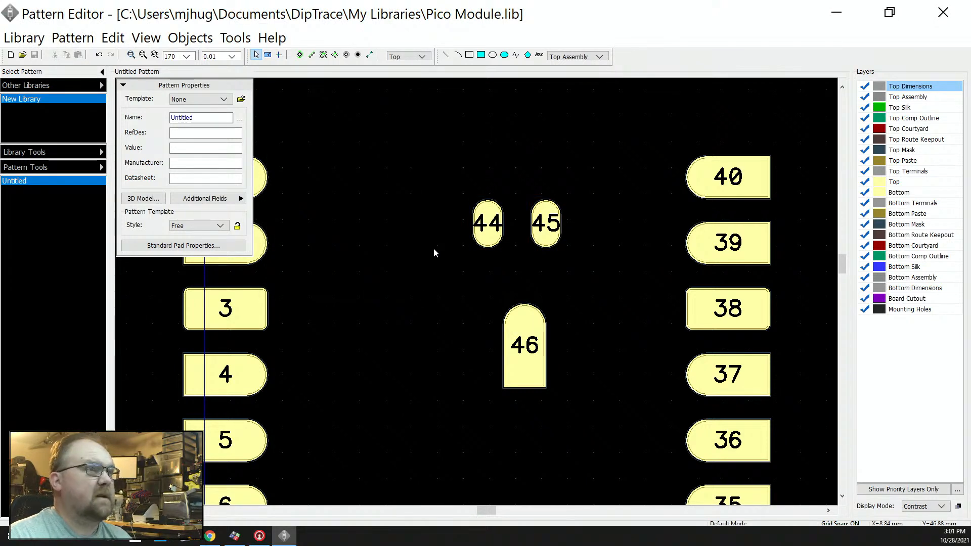
- Make pad 46 a rectangle with width 1.45 mm, height 1.05 mm and a corner radius of 0.525%
{"action": "double_click", "coordinate": [516, 361]}
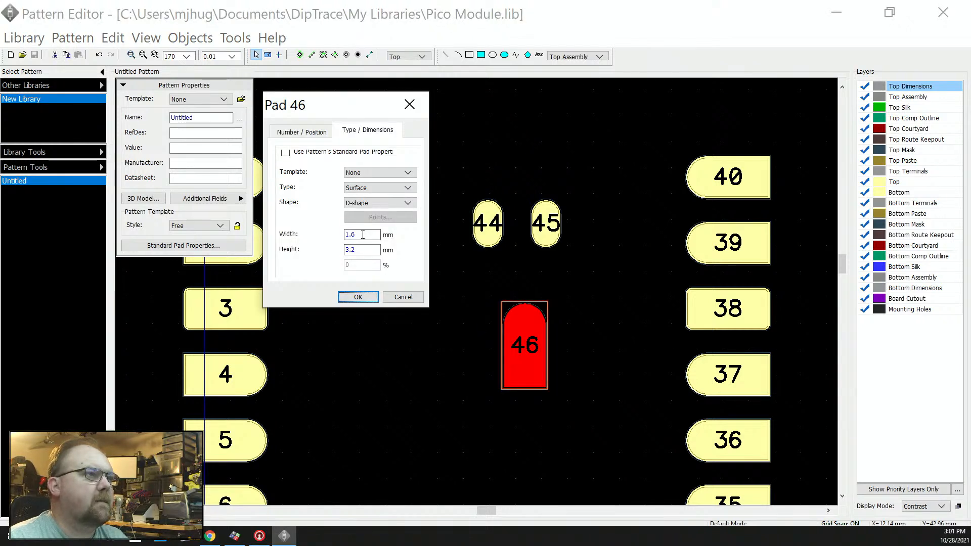
{"action": "left_click_drag", "start_coordinate": [372, 236], "coordinate": [320, 239]}
{"action": "type", "text": "1"}
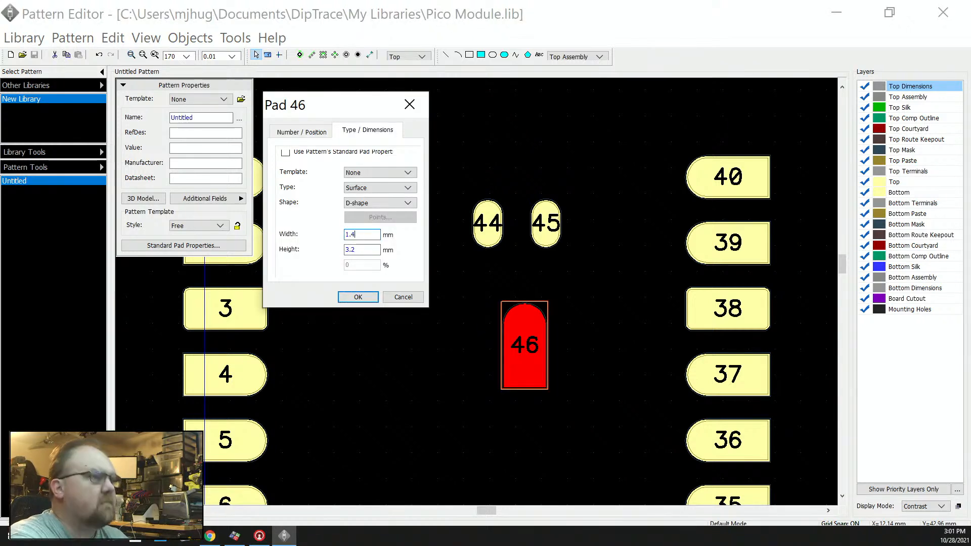
{"action": "key", "text": "Tab"}
{"action": "type", "text": "1.0"}
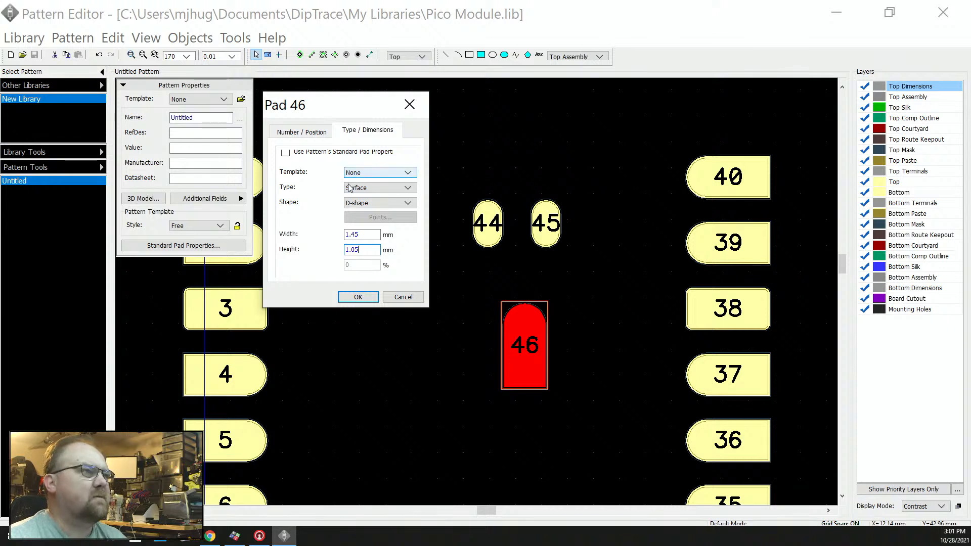
{"action": "left_click", "coordinate": [360, 203]}
{"action": "left_click", "coordinate": [359, 226]}
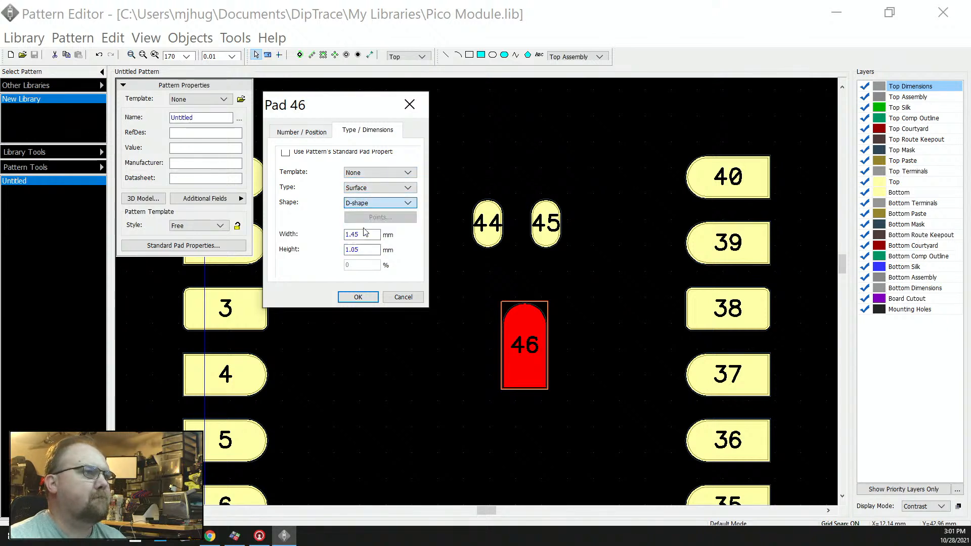
{"action": "double_click", "coordinate": [361, 268]}
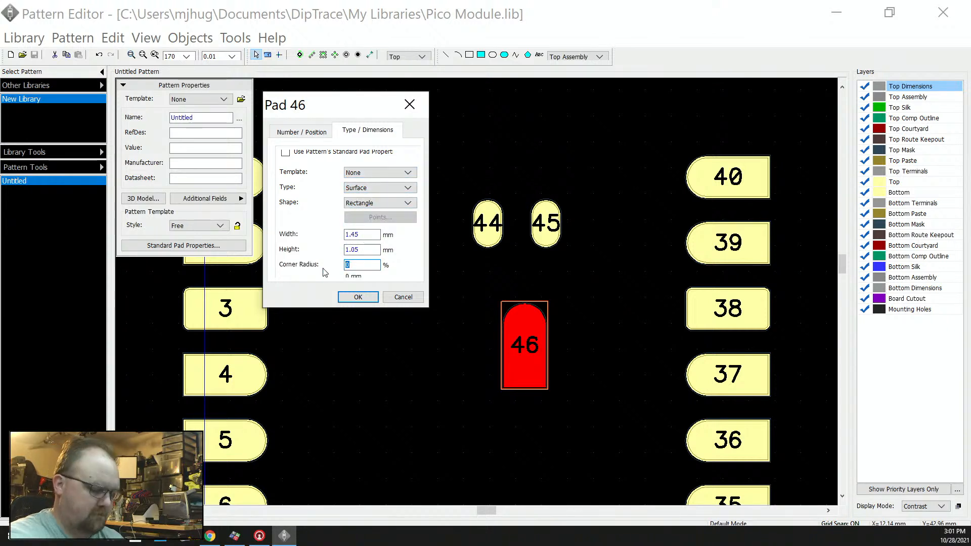
{"action": "type", "text": ".525"}
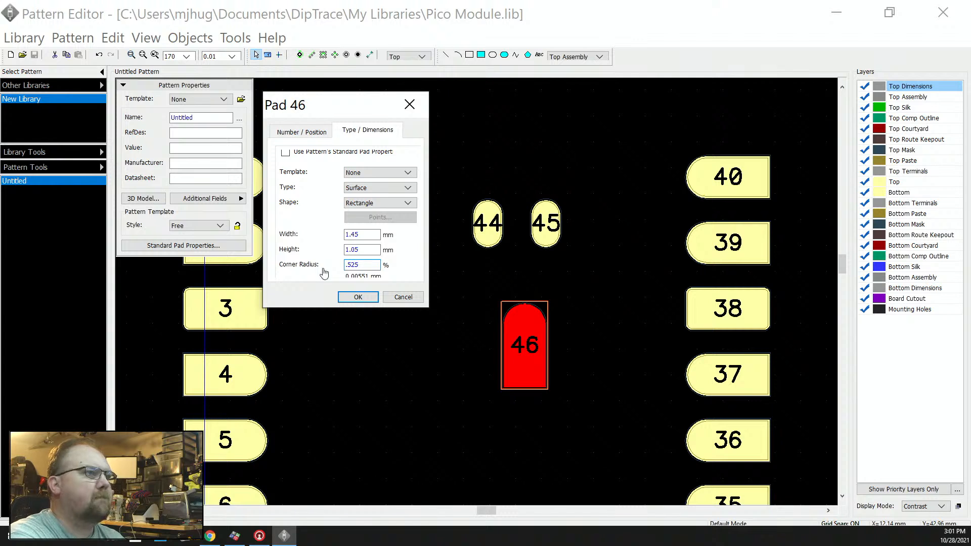
{"action": "key", "text": "Return"}
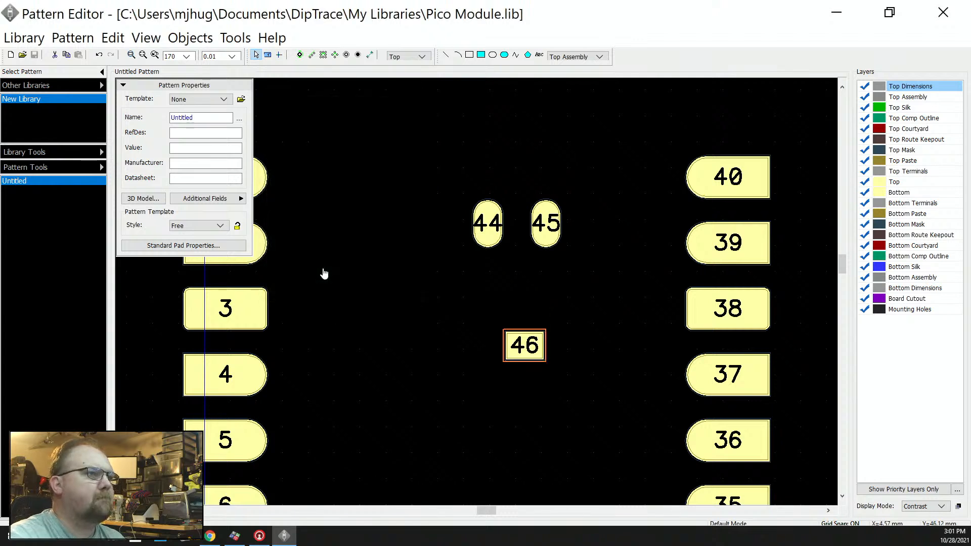
- Set pad 46's corner radius to 50%
{"action": "double_click", "coordinate": [527, 353]}
{"action": "left_click_drag", "start_coordinate": [362, 265], "coordinate": [331, 270]}
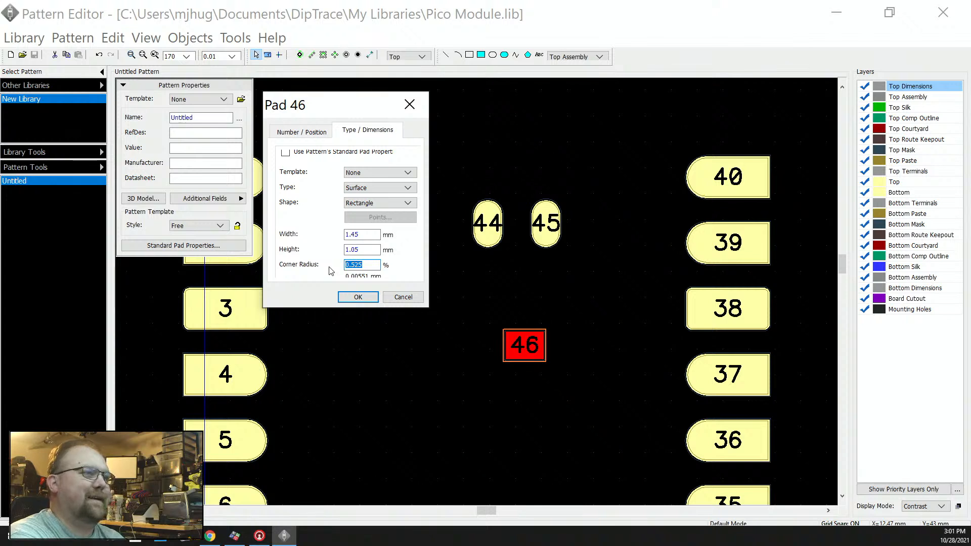
{"action": "type", "text": "50"}
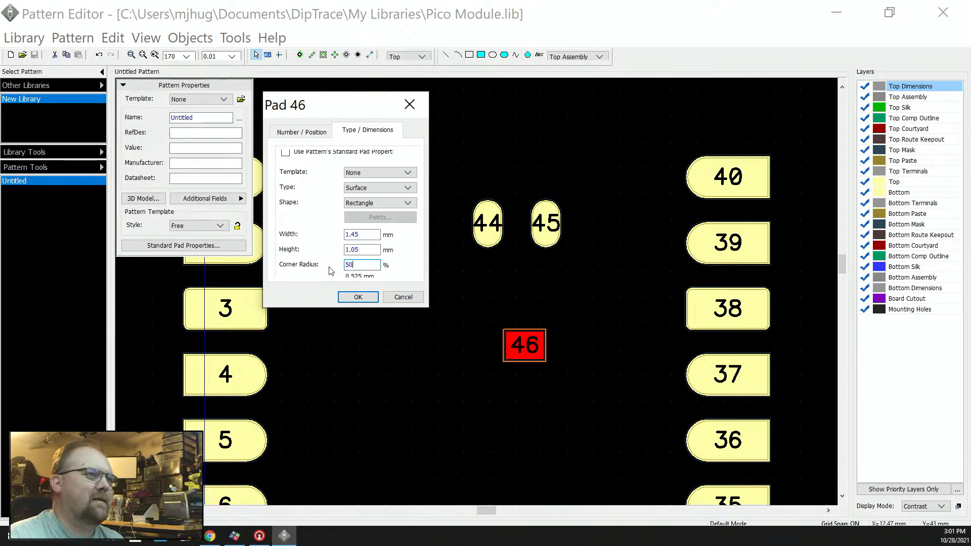
{"action": "left_click", "coordinate": [354, 296]}
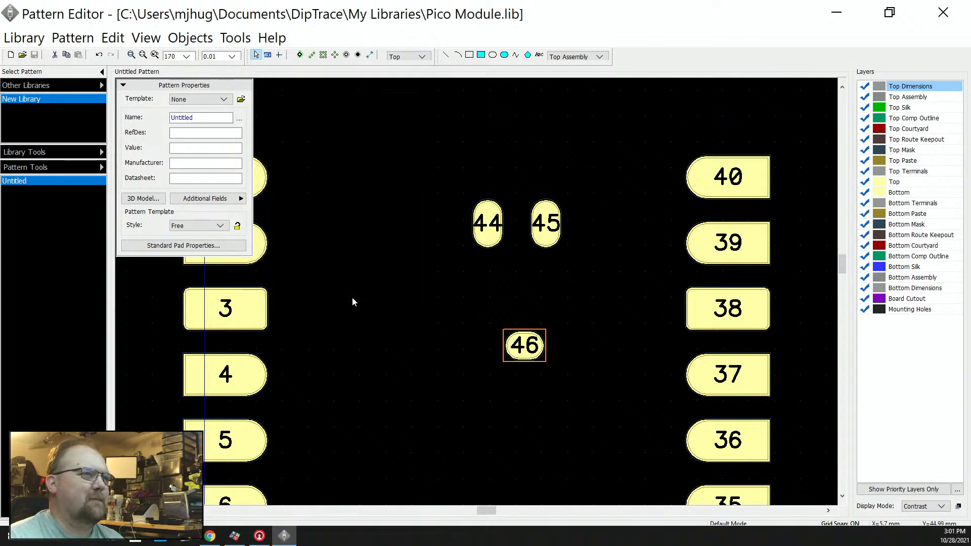
- Rotate pad 46 upright and move it closer beneath pads 44 and 45
{"action": "left_click", "coordinate": [508, 352]}
{"action": "key", "text": "r"}
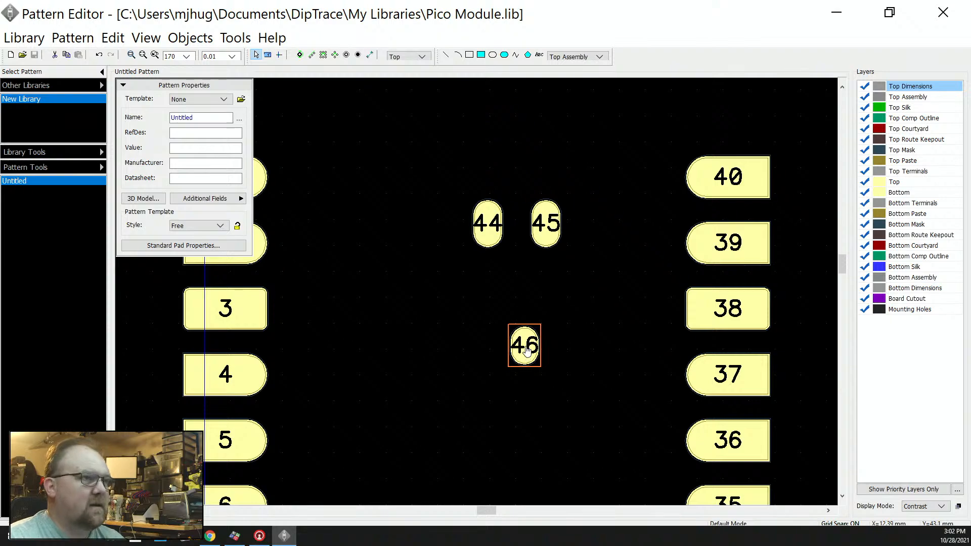
{"action": "left_click_drag", "start_coordinate": [526, 349], "coordinate": [518, 317]}
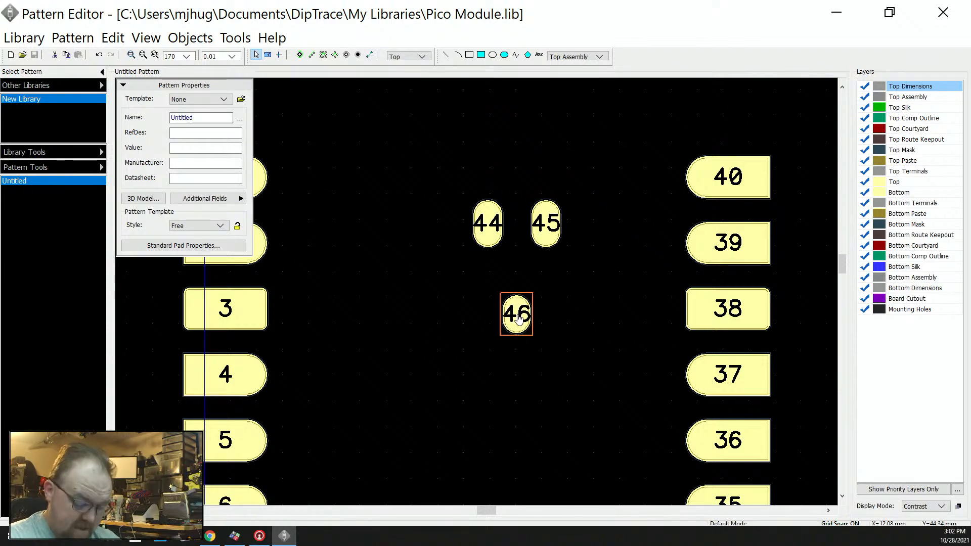
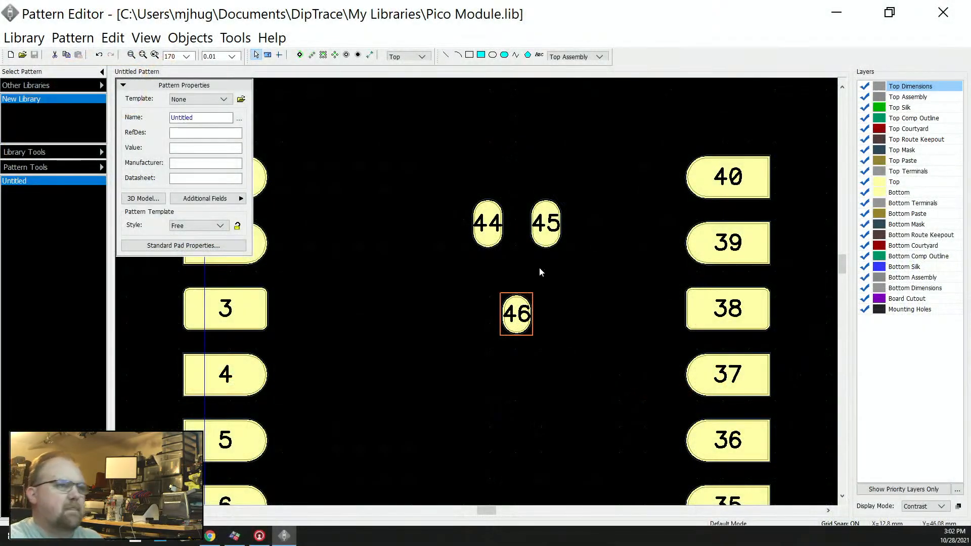
- Position pad 44 at X 9.5 mm and Y 49.8 mm
{"action": "double_click", "coordinate": [488, 226]}
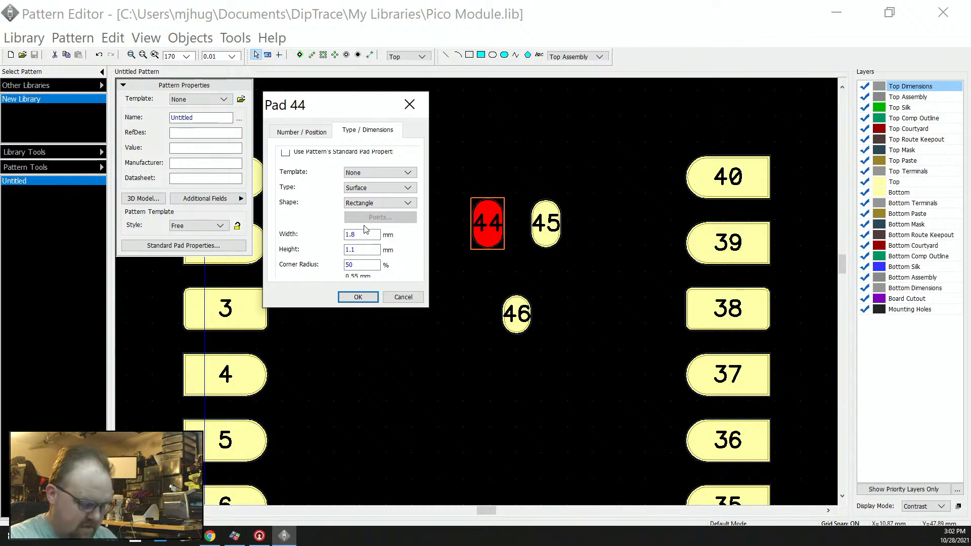
{"action": "left_click", "coordinate": [294, 132]}
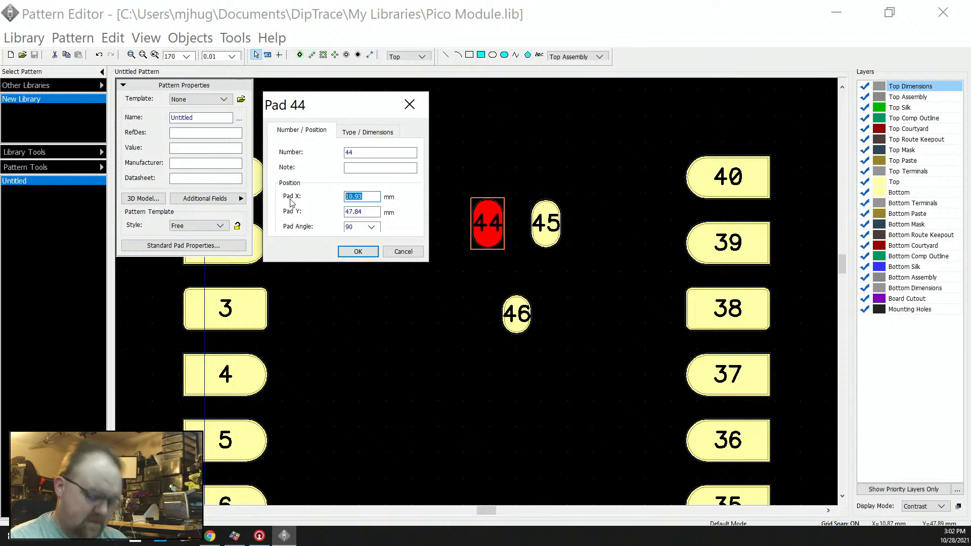
{"action": "type", "text": "9.5"}
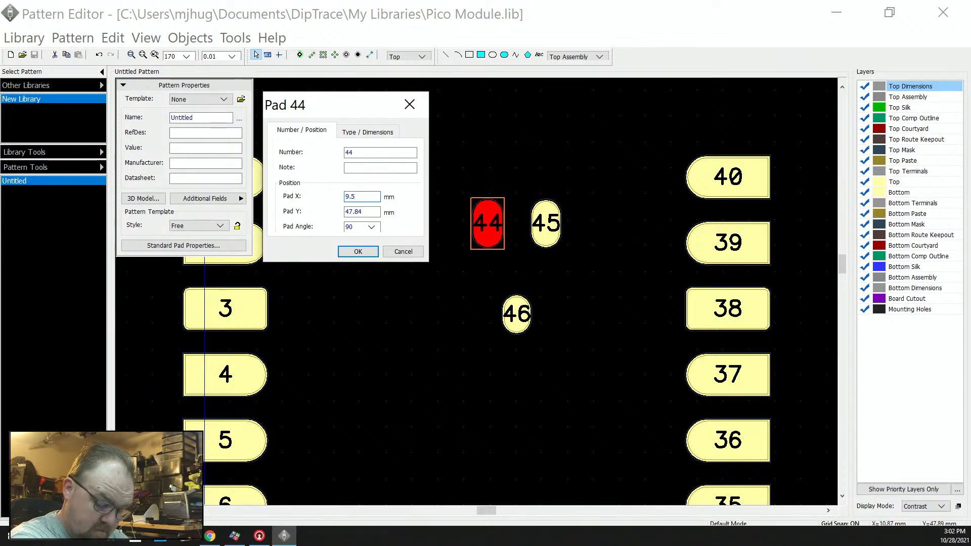
{"action": "key", "text": "Tab"}
{"action": "type", "text": "49"}
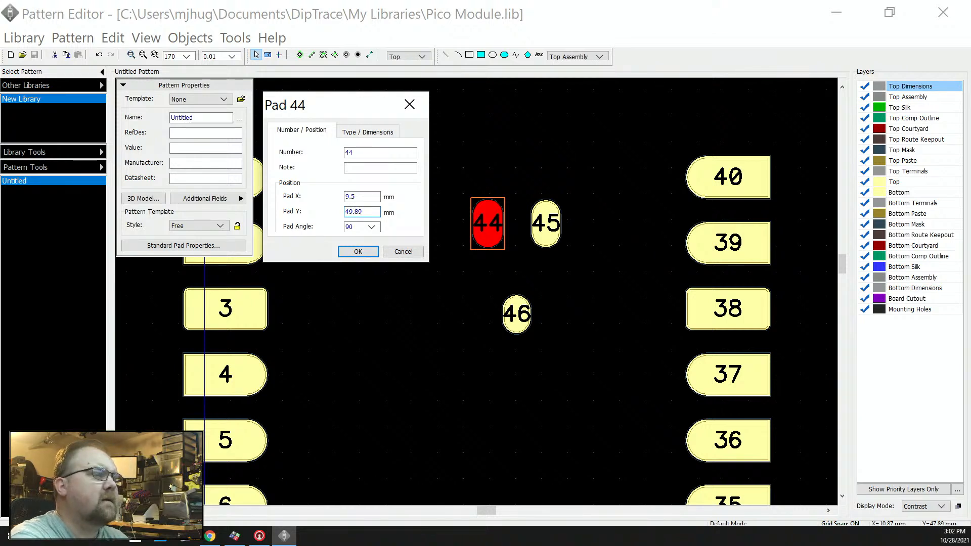
{"action": "key", "text": "BackSpace"}
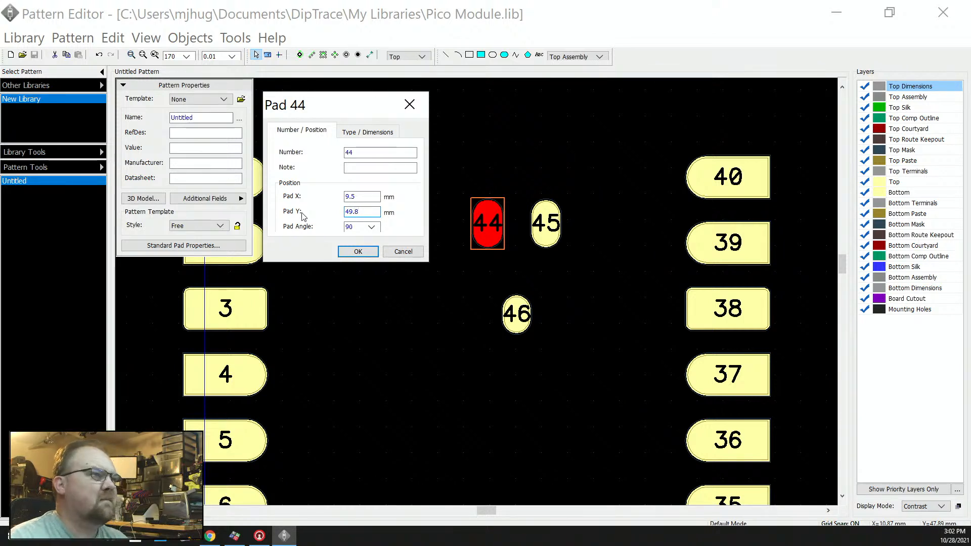
{"action": "left_click", "coordinate": [355, 253]}
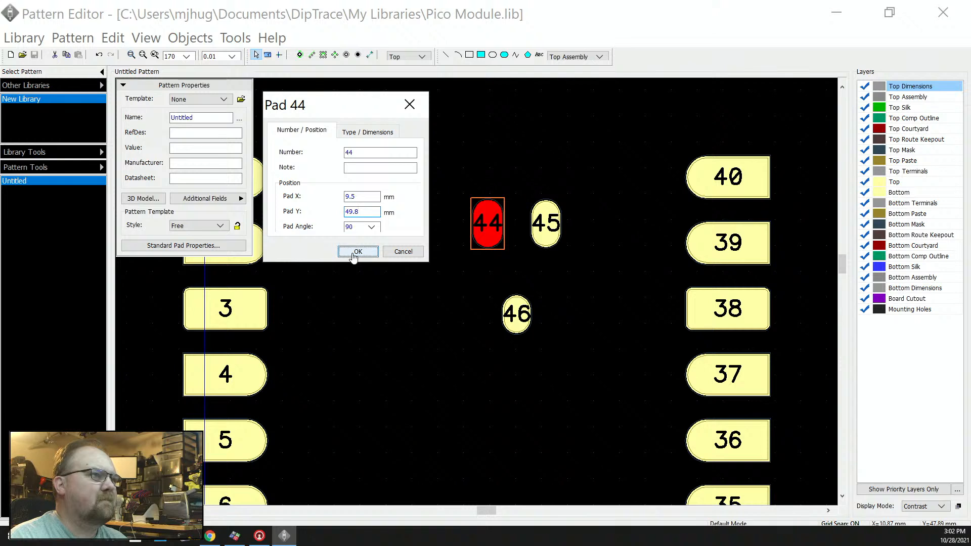
- Position pad 45 at X 11.5 mm and Y 49.8 mm
{"action": "double_click", "coordinate": [546, 222]}
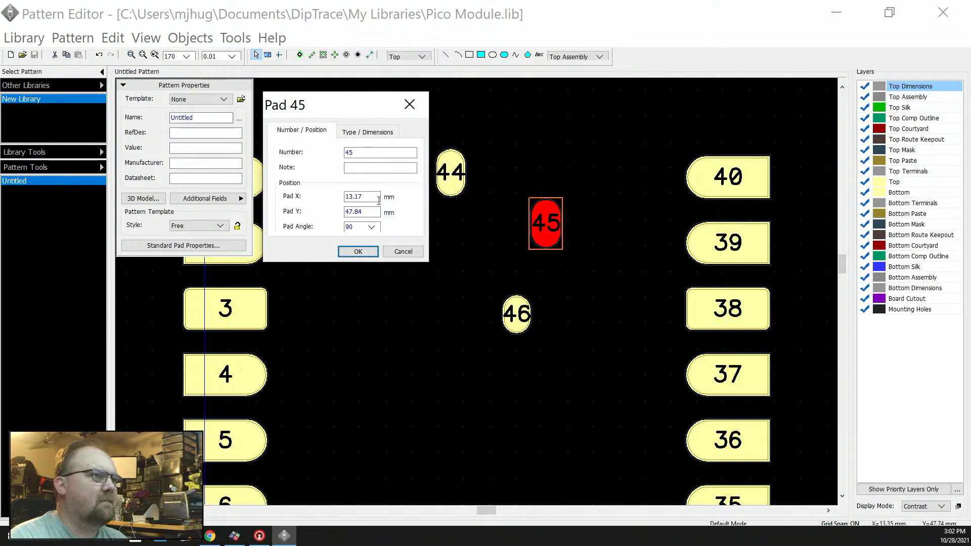
{"action": "left_click_drag", "start_coordinate": [379, 200], "coordinate": [340, 201]}
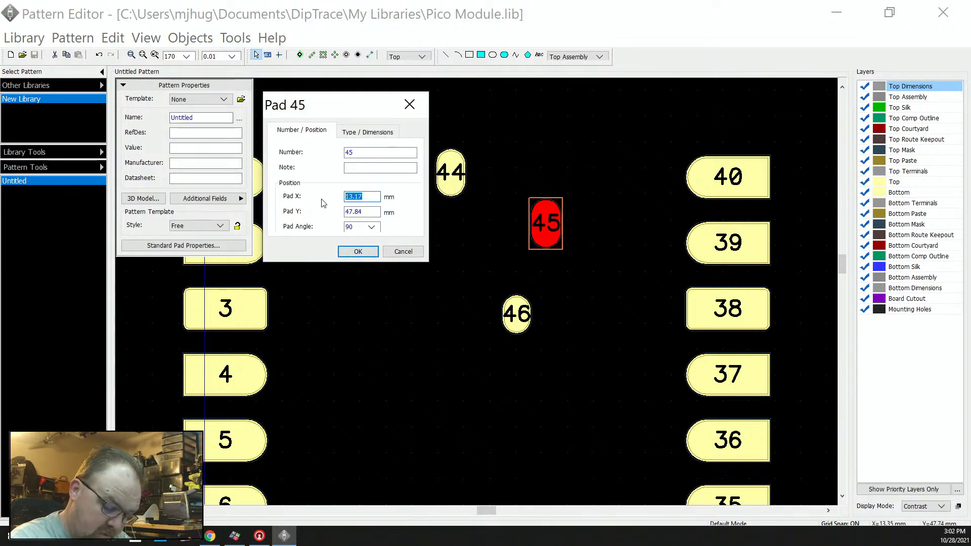
{"action": "type", "text": "11.5"}
{"action": "key", "text": "Tab"}
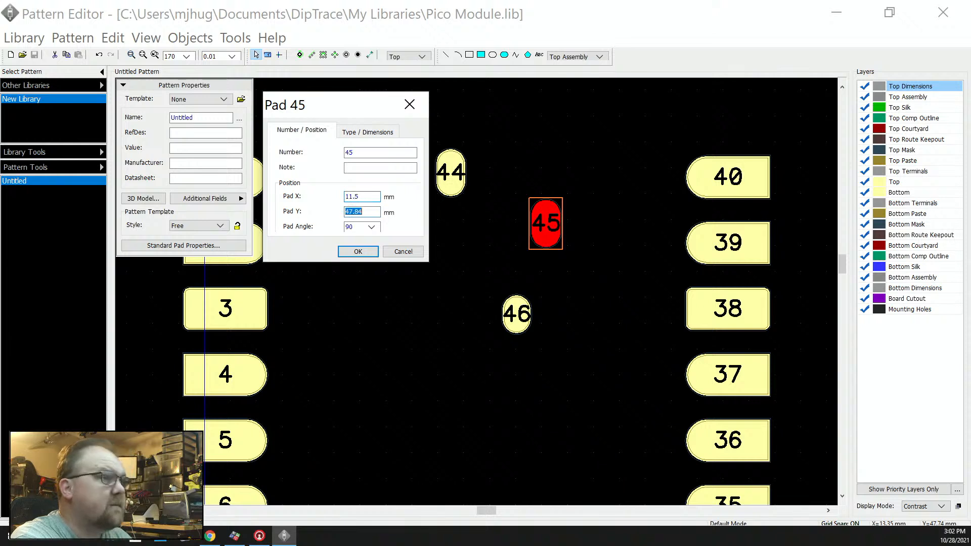
{"action": "type", "text": "49.8"}
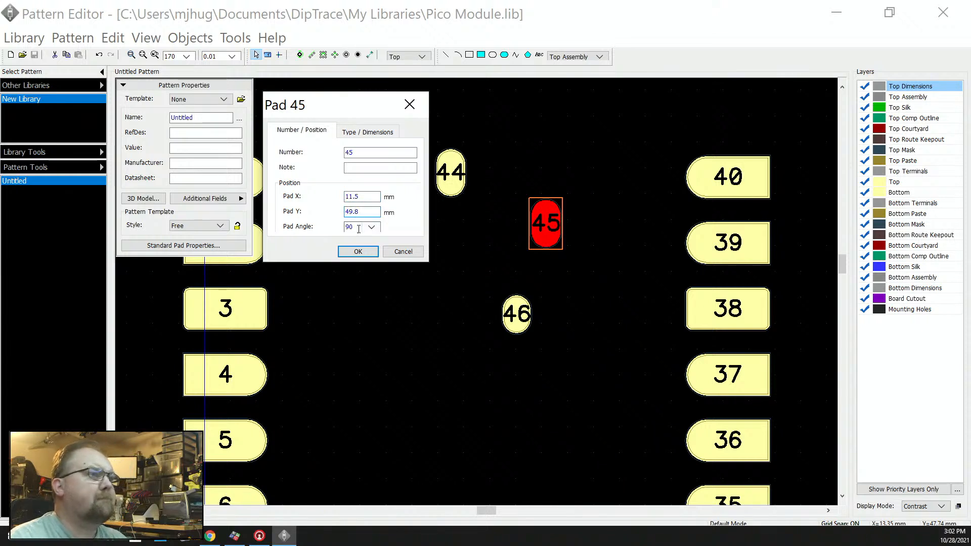
{"action": "left_click", "coordinate": [358, 251]}
- Position pad 46 at X 10.5 mm and Y 46.5 mm
{"action": "double_click", "coordinate": [516, 317]}
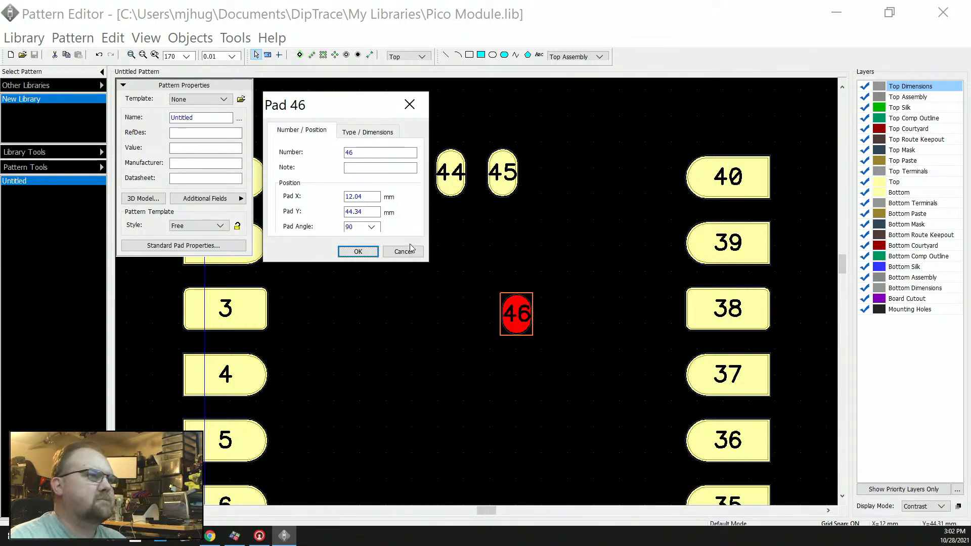
{"action": "left_click_drag", "start_coordinate": [378, 197], "coordinate": [320, 200]}
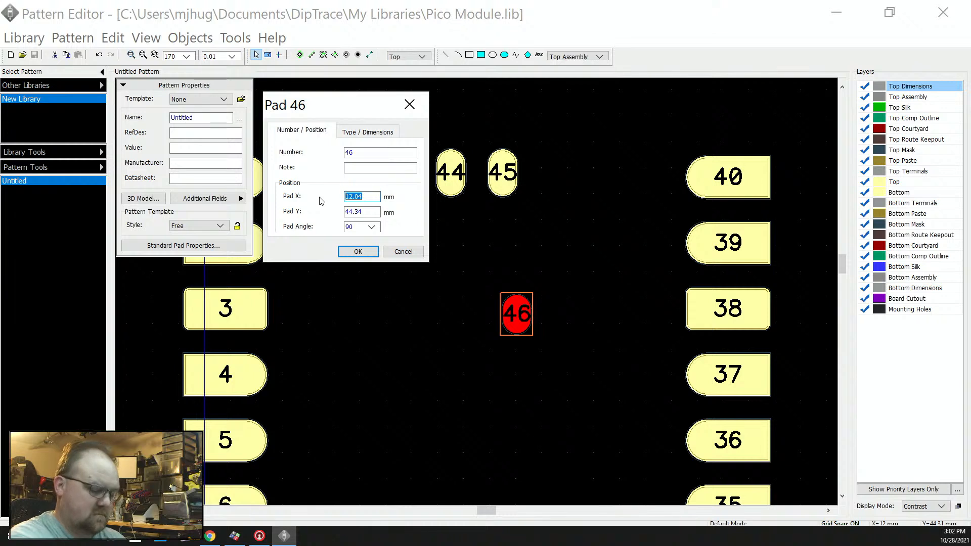
{"action": "type", "text": "10.5"}
{"action": "key", "text": "Tab"}
{"action": "type", "text": "4"}
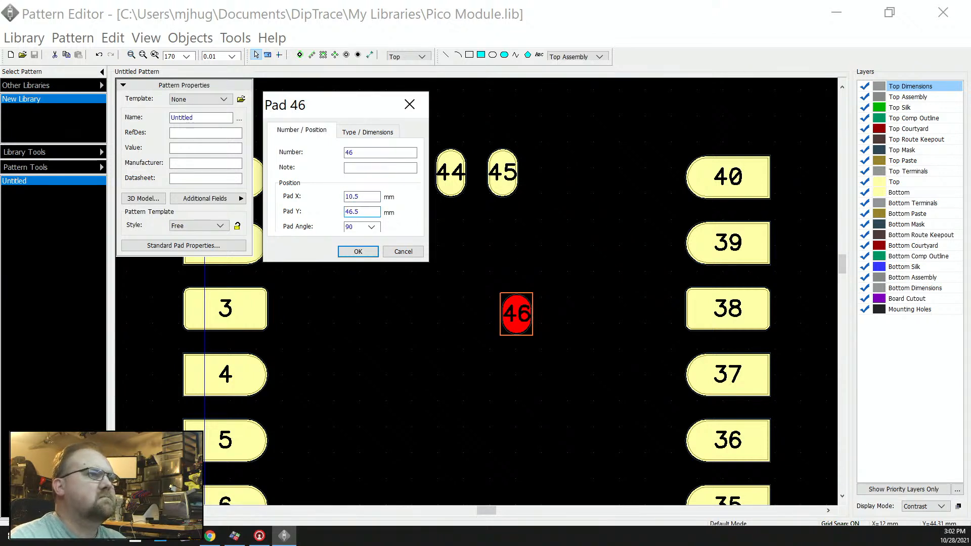
{"action": "left_click", "coordinate": [357, 251]}
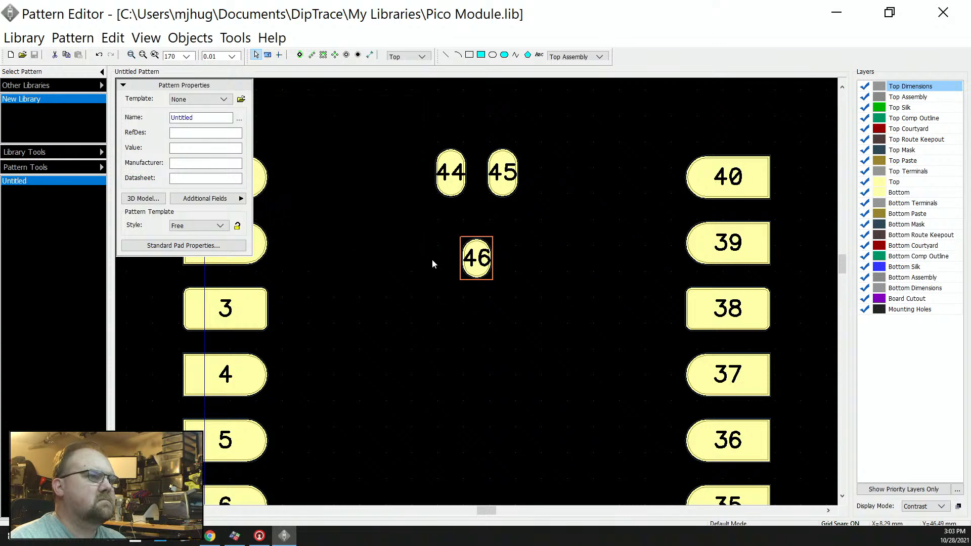
- Select pads 44, 45 and 46 together and set the pattern's standard pad type to Through-Hole
{"action": "mouse_move", "coordinate": [476, 271]}
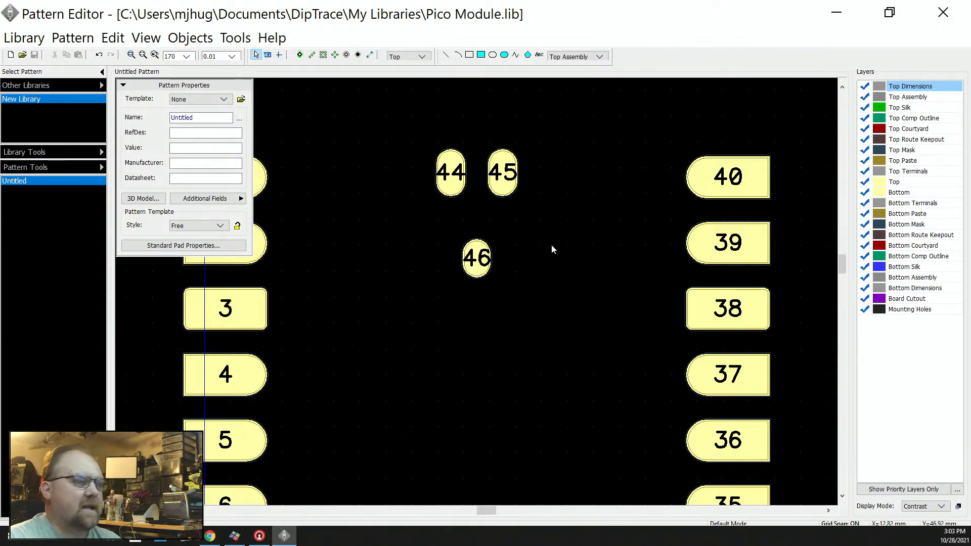
{"action": "scroll", "coordinate": [555, 243], "scroll_direction": "down", "scroll_amount": 3}
{"action": "scroll", "coordinate": [516, 209], "scroll_direction": "down", "scroll_amount": 2}
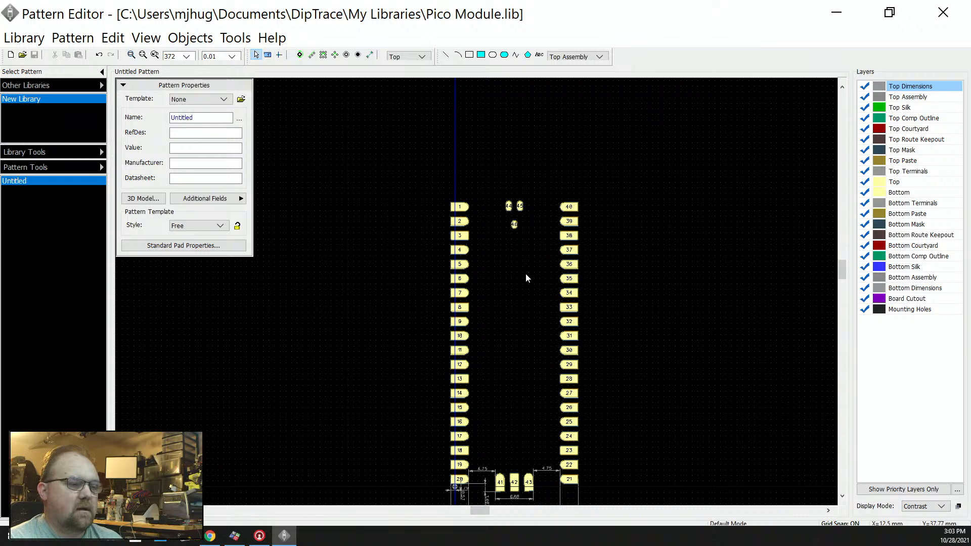
{"action": "scroll", "coordinate": [526, 278], "scroll_direction": "up", "scroll_amount": 5}
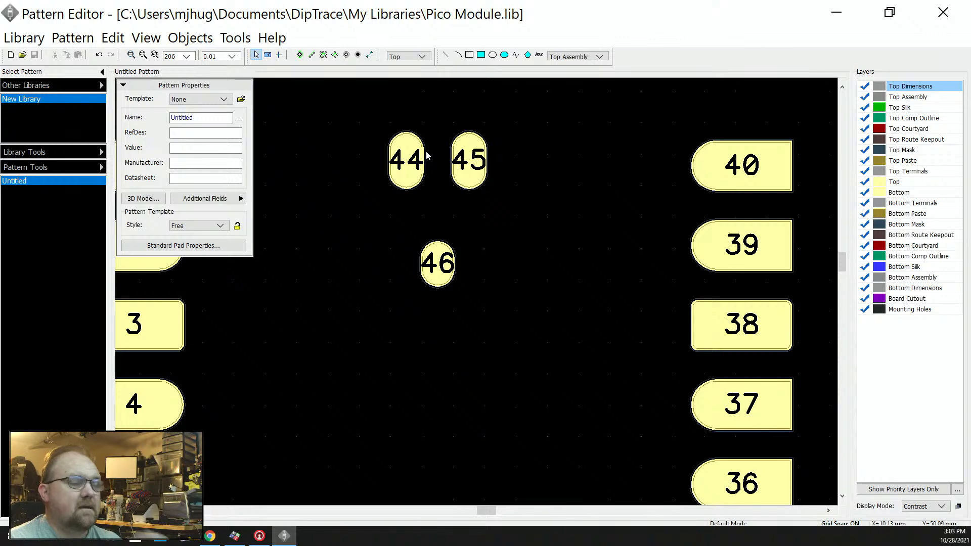
{"action": "left_click", "coordinate": [451, 267]}
{"action": "scroll", "coordinate": [452, 193], "scroll_direction": "up", "scroll_amount": 3}
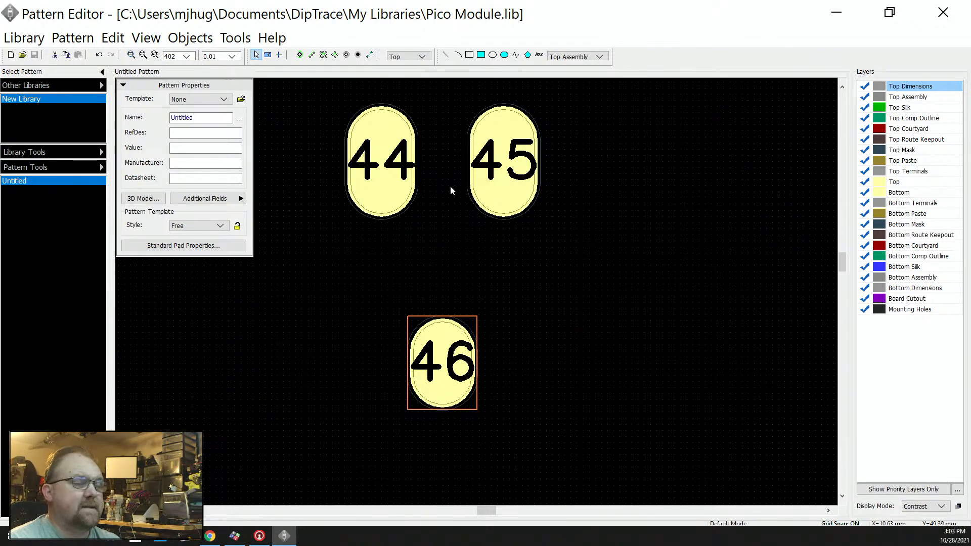
{"action": "left_click", "coordinate": [391, 161]}
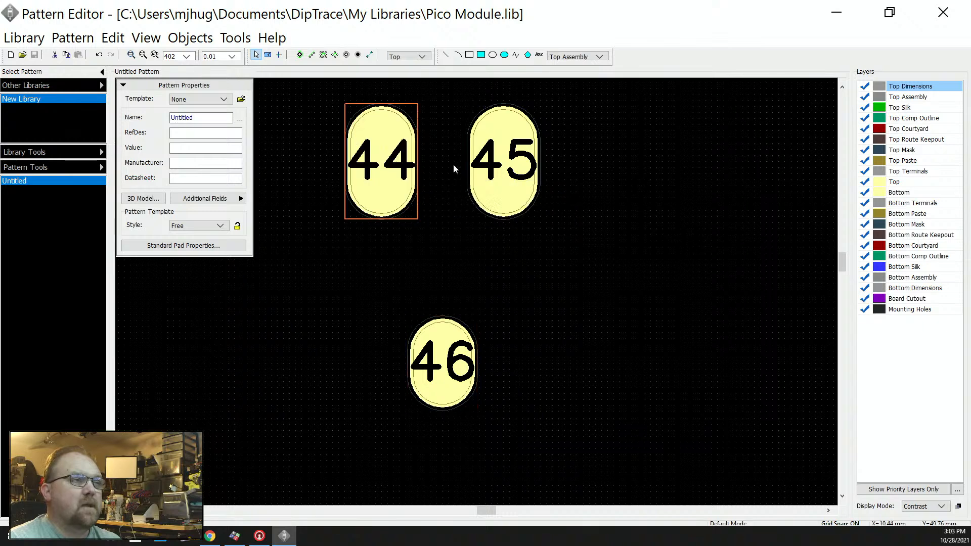
{"action": "left_click", "coordinate": [484, 168], "text": "ctrl"}
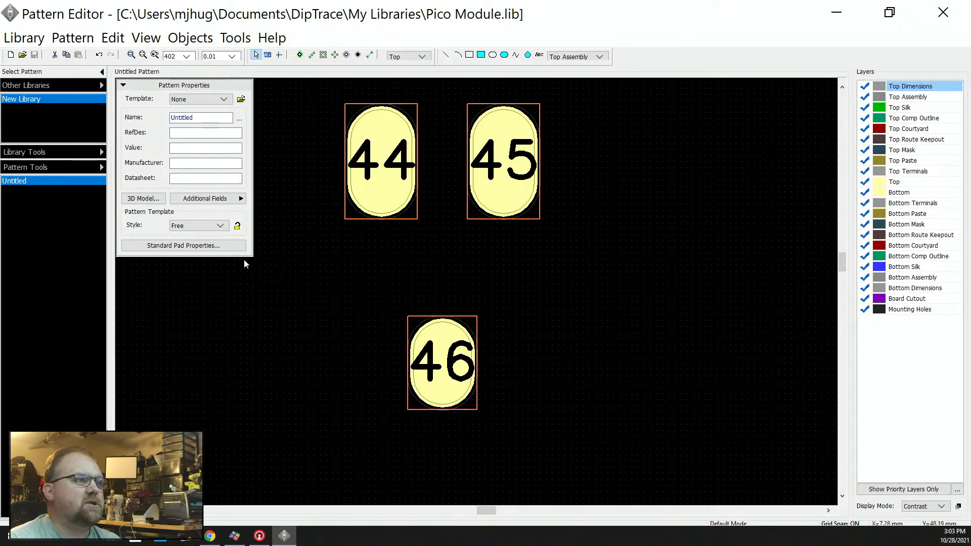
{"action": "left_click", "coordinate": [226, 247]}
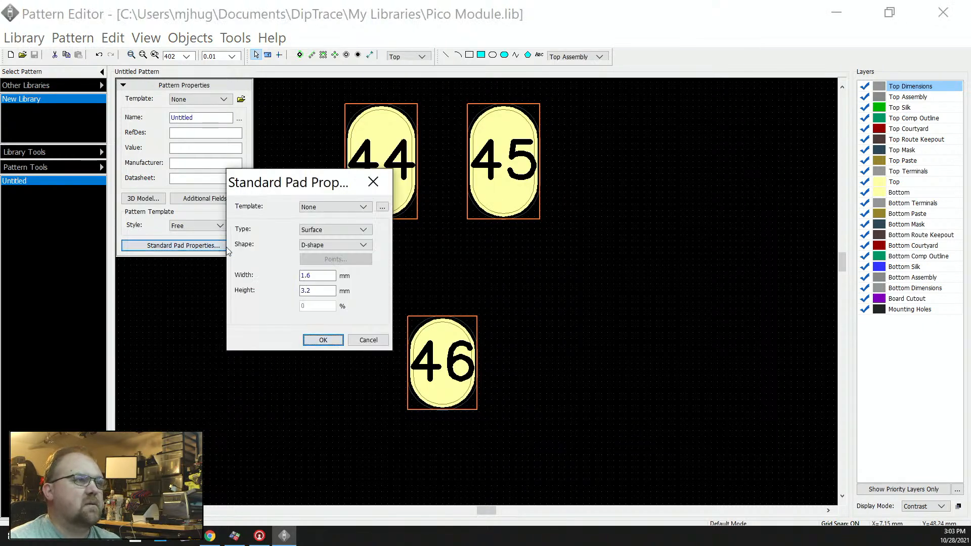
{"action": "left_click", "coordinate": [332, 230]}
{"action": "left_click", "coordinate": [333, 239]}
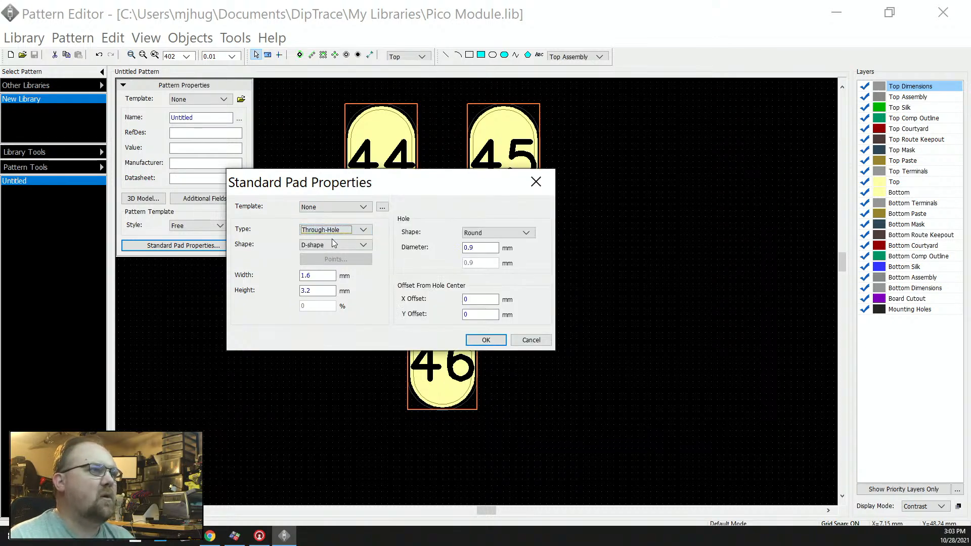
{"action": "left_click", "coordinate": [336, 245]}
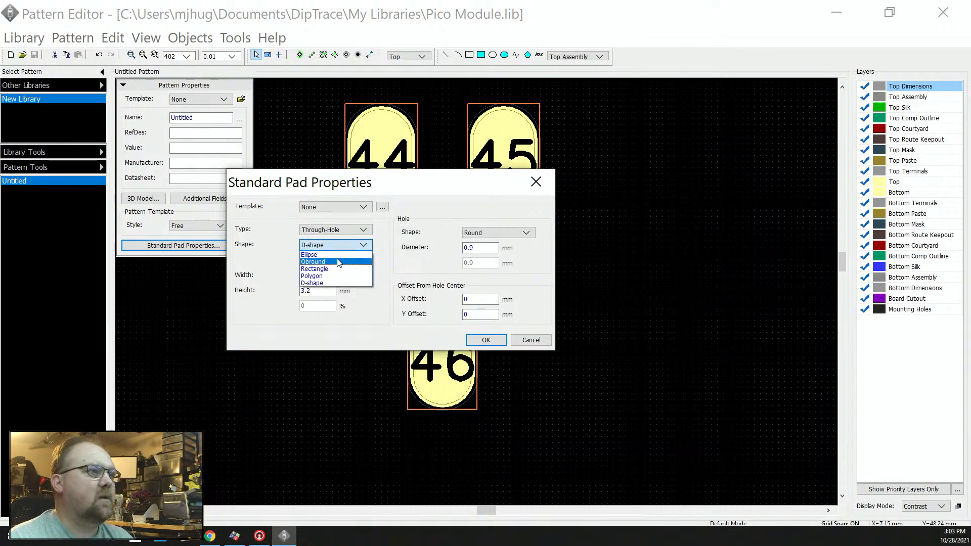
{"action": "left_click", "coordinate": [416, 265]}
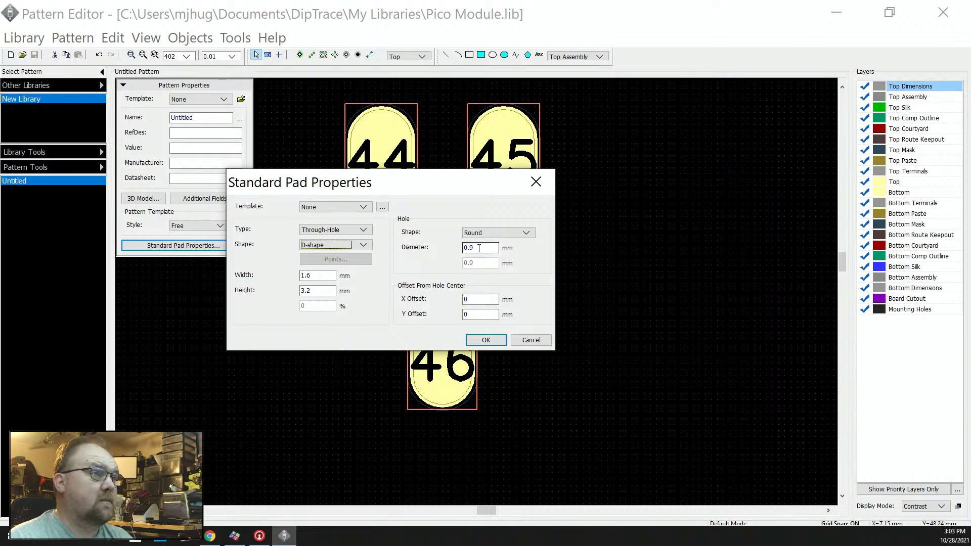
{"action": "left_click", "coordinate": [485, 339]}
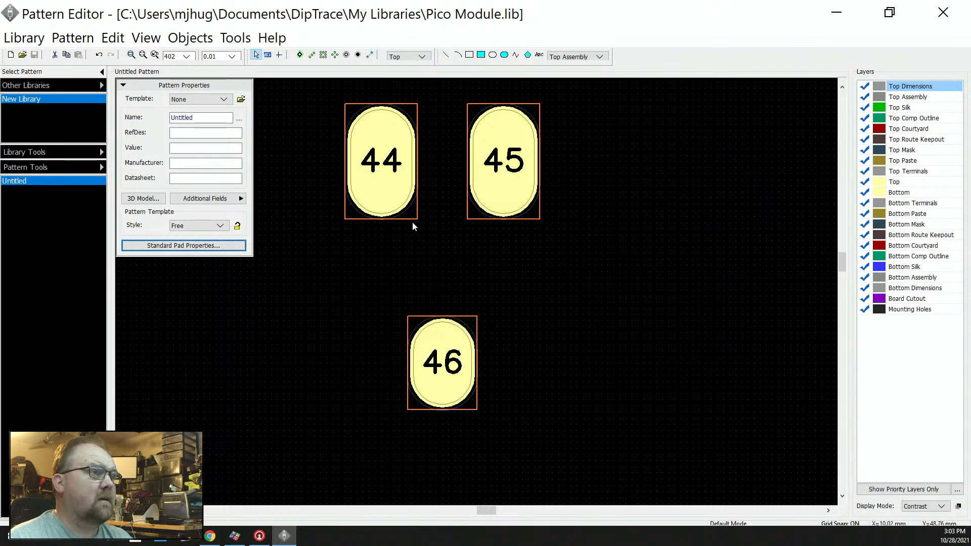
- Change the pad type of pads 44, 45 and 46 from their shared pad properties to Through-Hole
{"action": "right_click", "coordinate": [458, 362]}
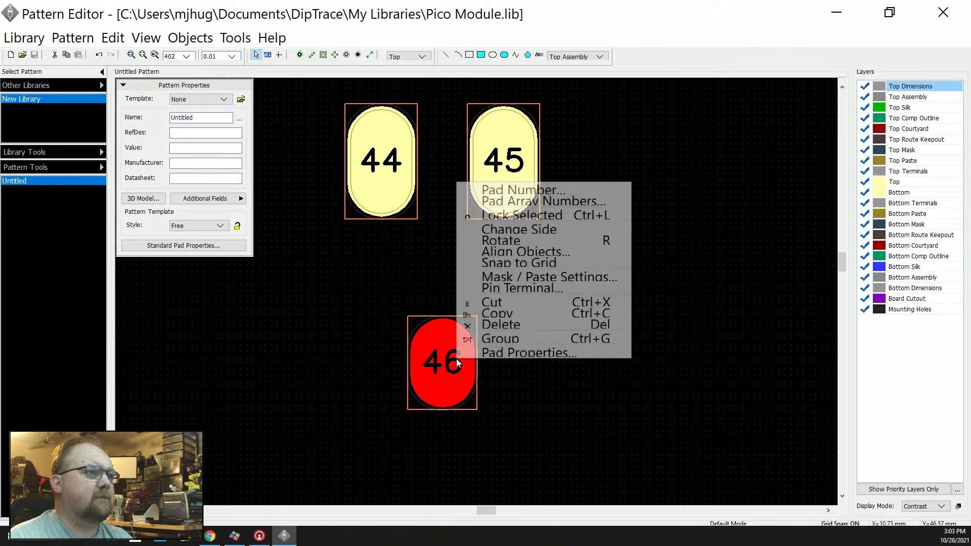
{"action": "left_click", "coordinate": [475, 352]}
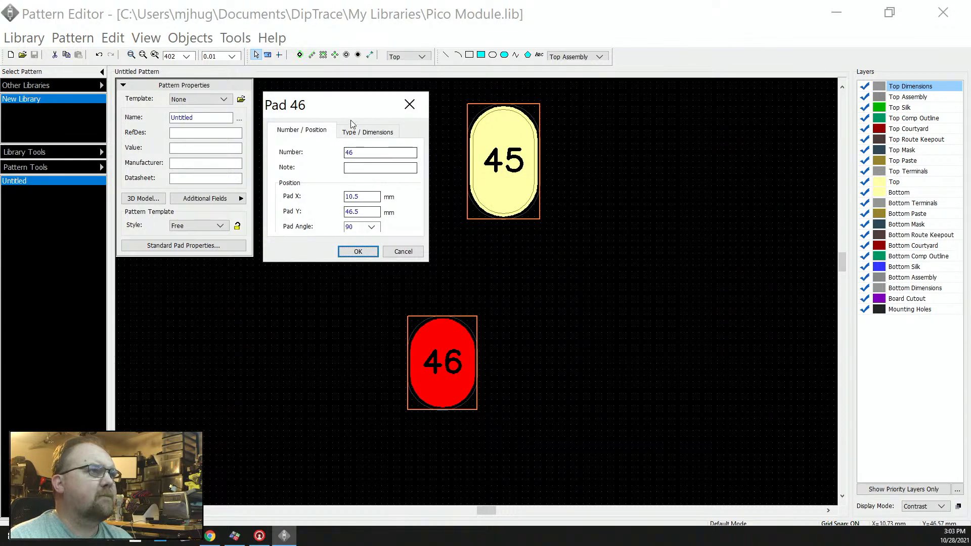
{"action": "left_click", "coordinate": [361, 131]}
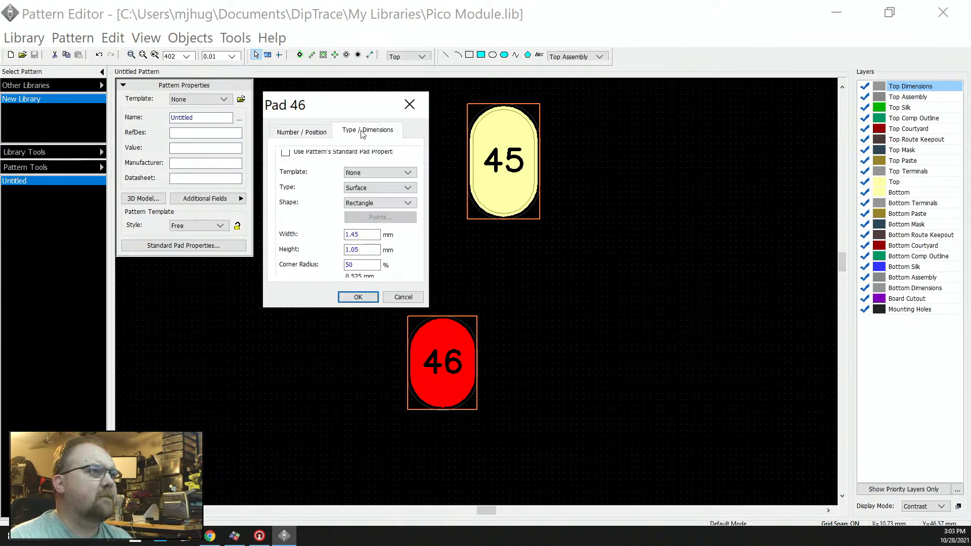
{"action": "left_click", "coordinate": [366, 189]}
{"action": "left_click", "coordinate": [366, 198]}
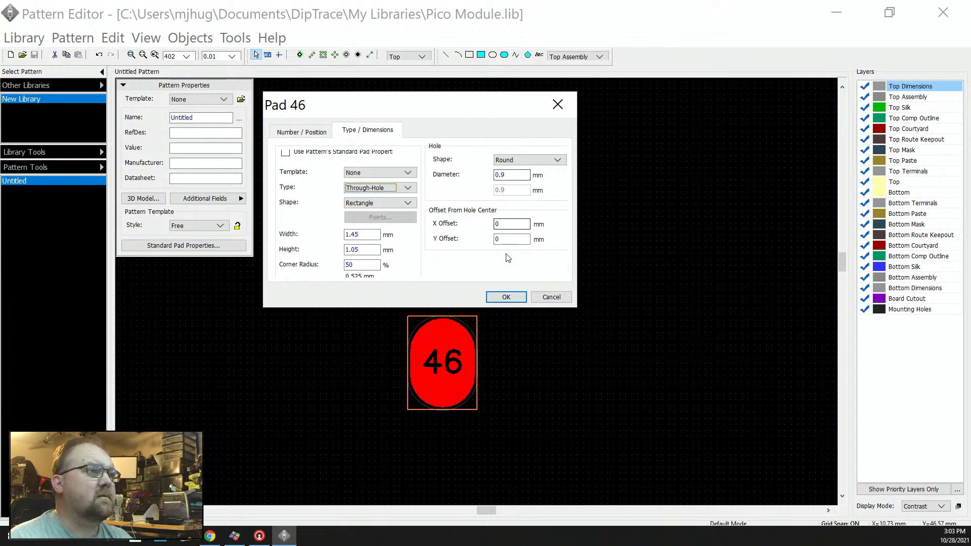
{"action": "left_click", "coordinate": [507, 301]}
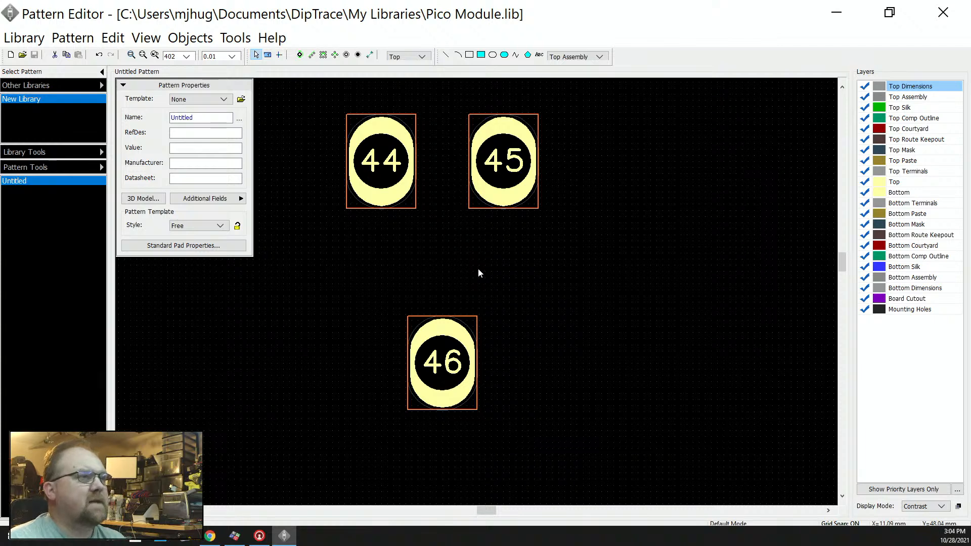
{"action": "mouse_move", "coordinate": [394, 201]}
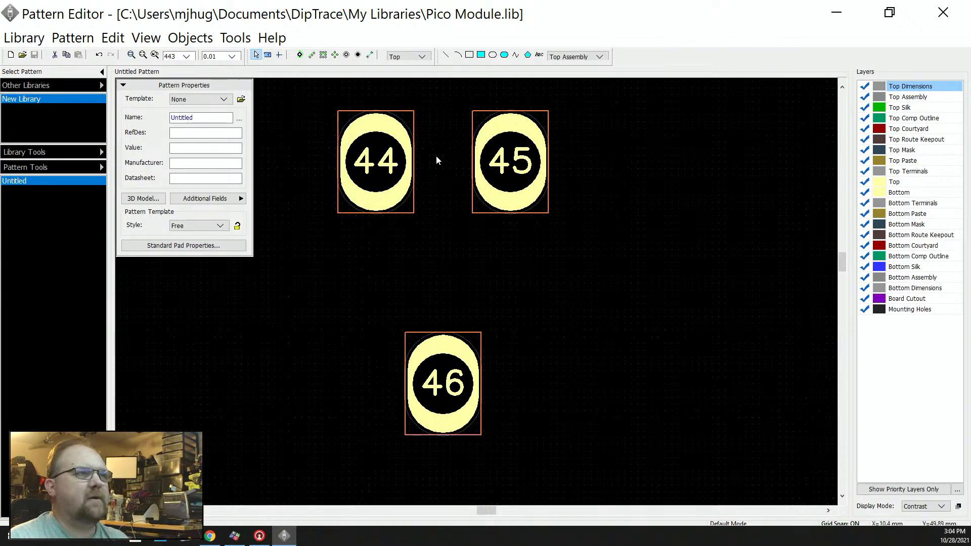
{"action": "scroll", "coordinate": [436, 157], "scroll_direction": "up", "scroll_amount": 3}
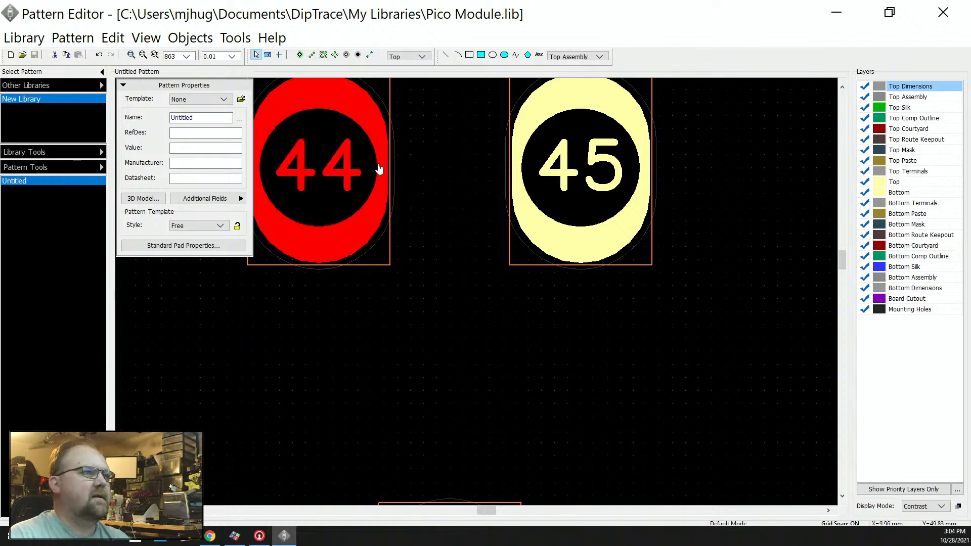
{"action": "mouse_move", "coordinate": [379, 170]}
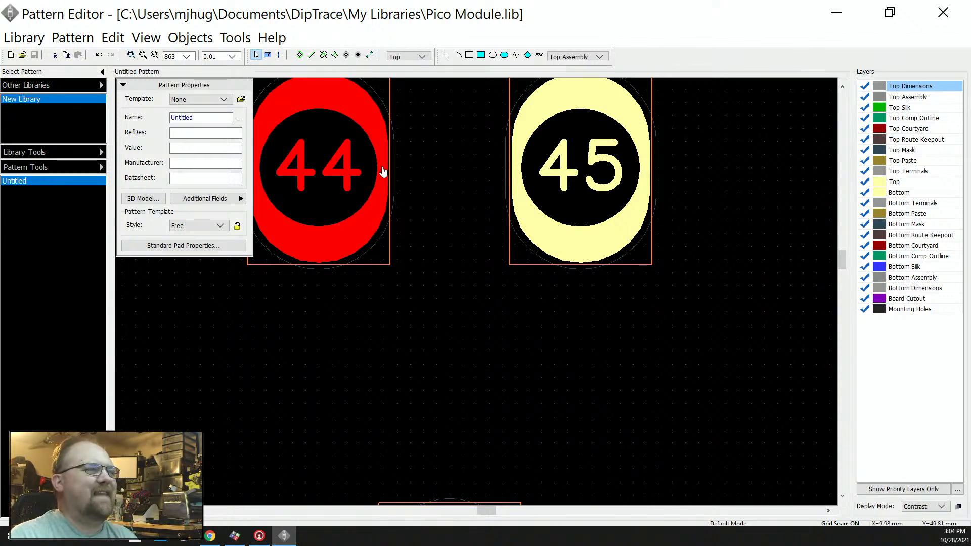
{"action": "scroll", "coordinate": [373, 209], "scroll_direction": "down", "scroll_amount": 2}
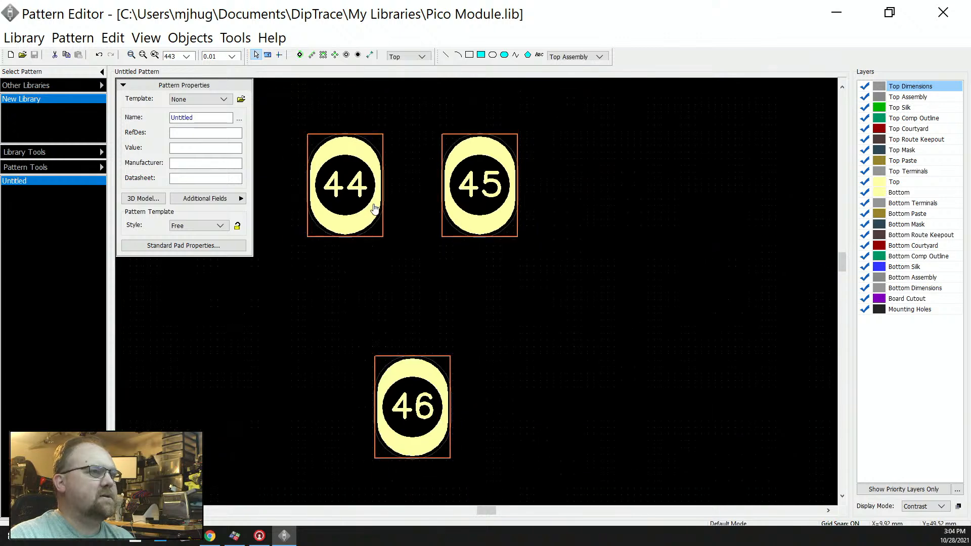
{"action": "right_click", "coordinate": [374, 208]}
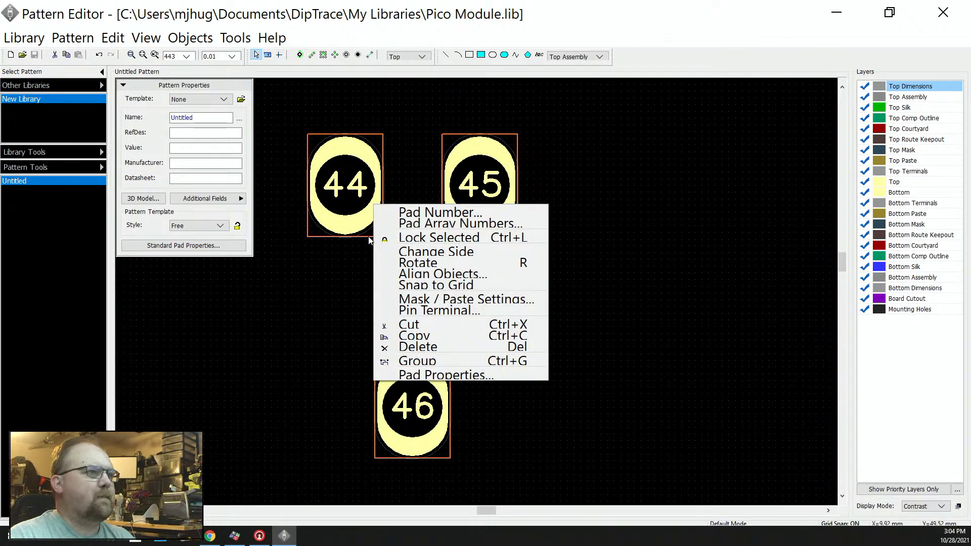
{"action": "left_click", "coordinate": [357, 270]}
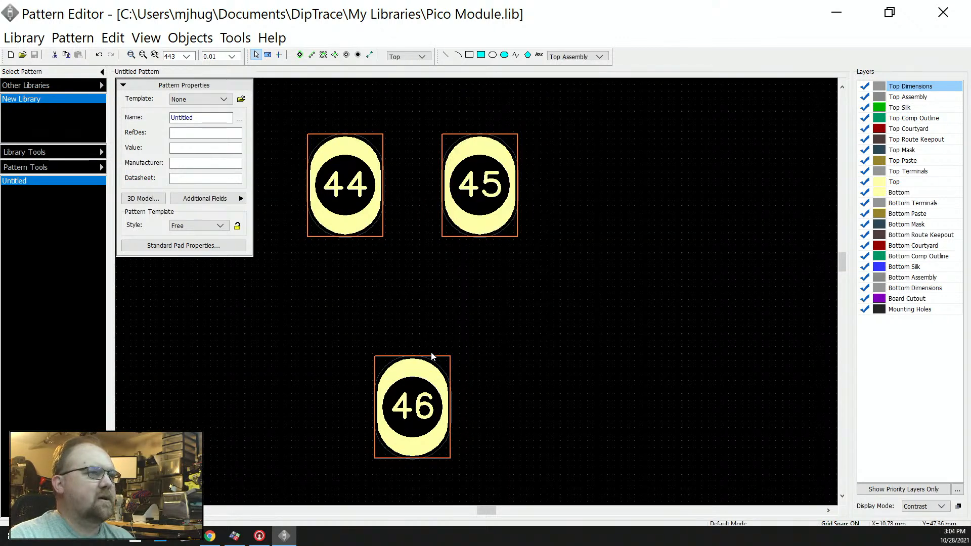
- In the shared properties of pads 44 to 46, switch the units to inches and set the hole diameter to 0.020 in
{"action": "right_click", "coordinate": [411, 372]}
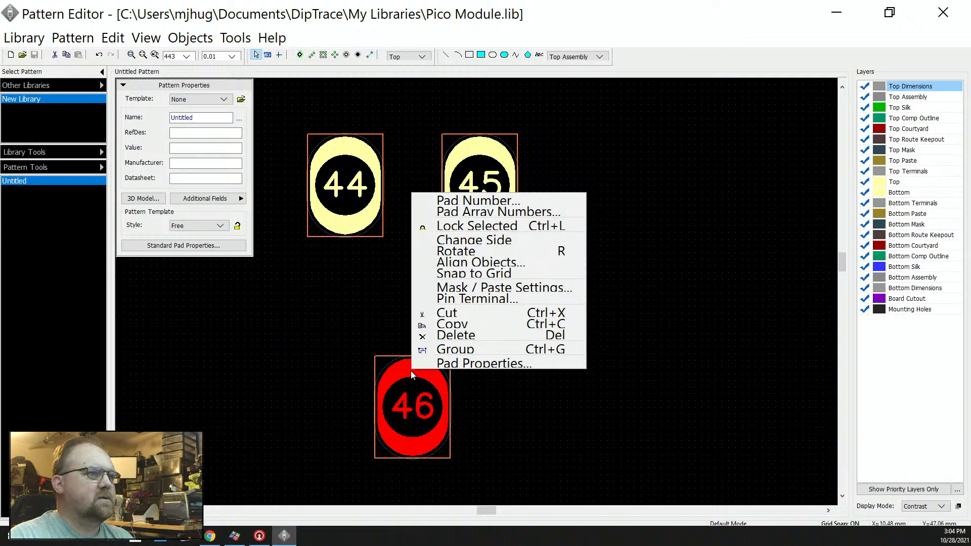
{"action": "left_click", "coordinate": [442, 363]}
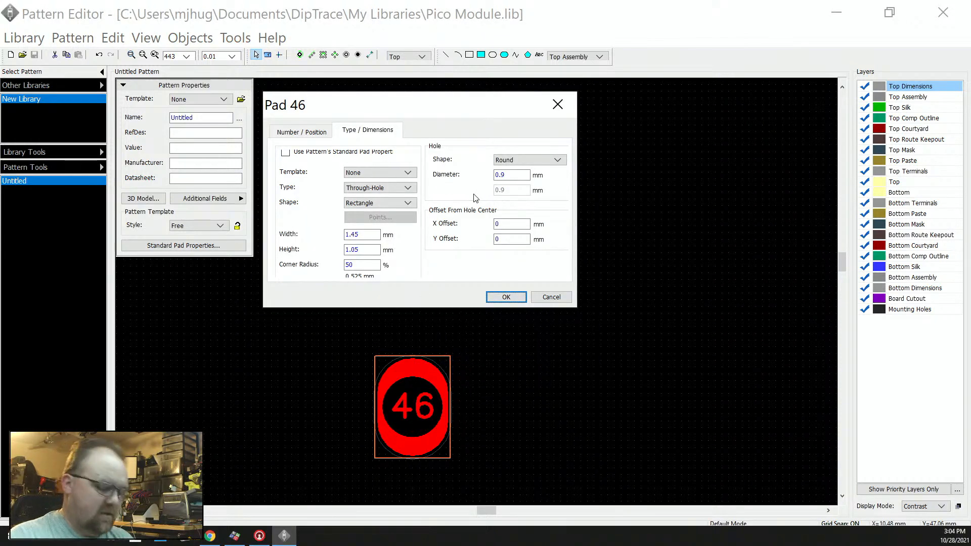
{"action": "key", "text": "shift+u"}
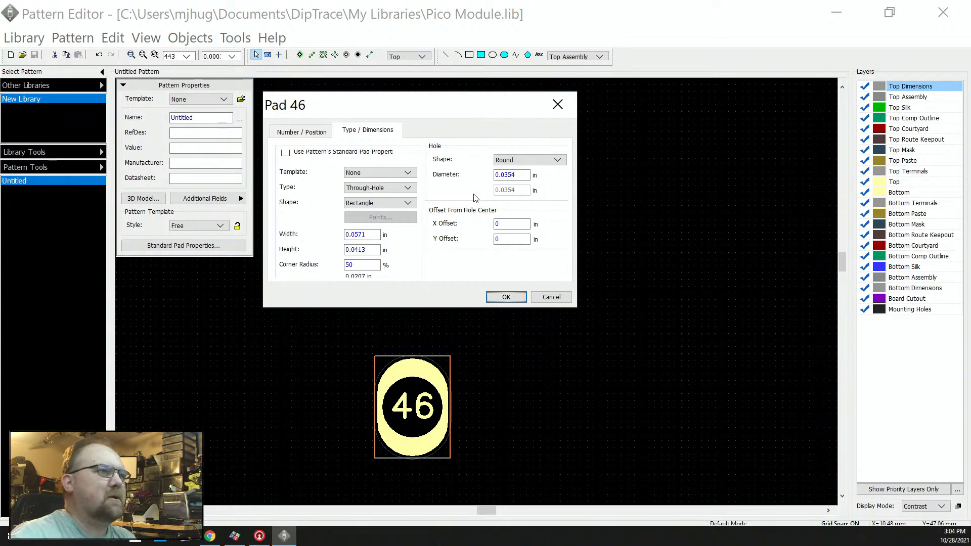
{"action": "left_click_drag", "start_coordinate": [519, 179], "coordinate": [508, 178]}
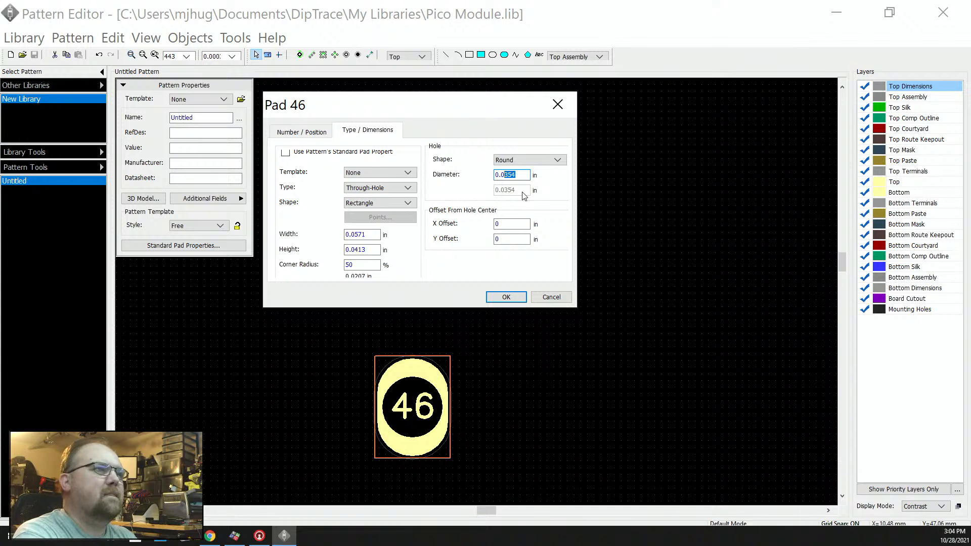
{"action": "type", "text": "20"}
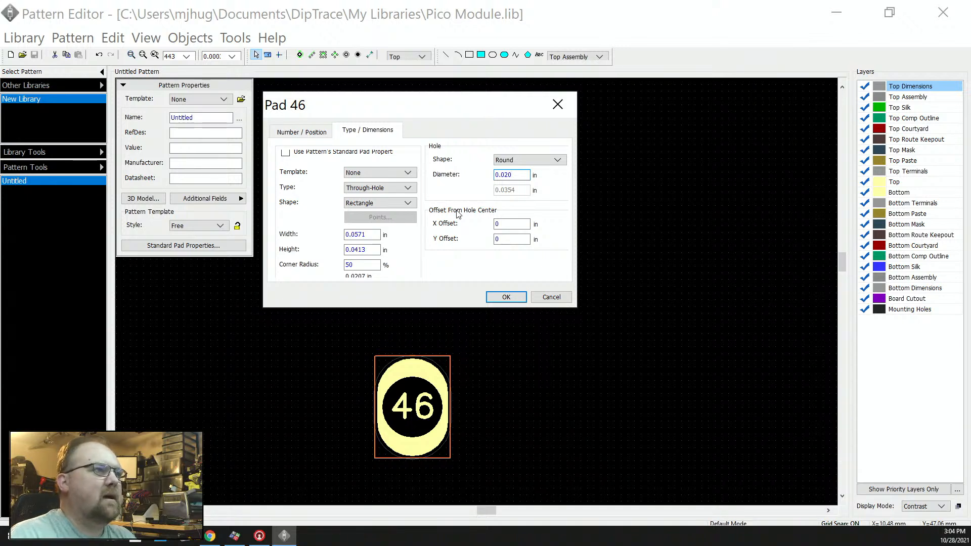
- Switch the units to mils, set the width and height of pads 44 to 46 to 60 mil, and apply the properties
{"action": "left_click", "coordinate": [373, 234]}
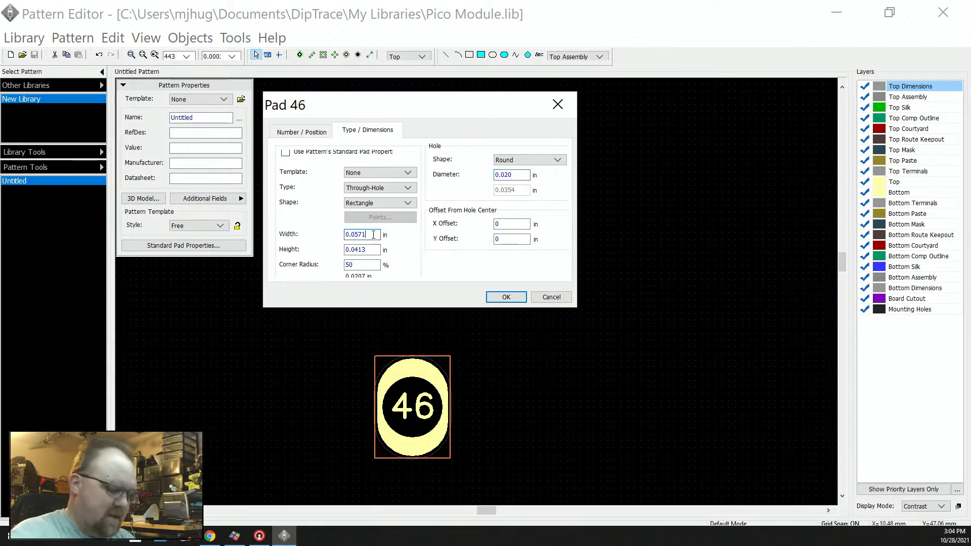
{"action": "key", "text": "shift+u"}
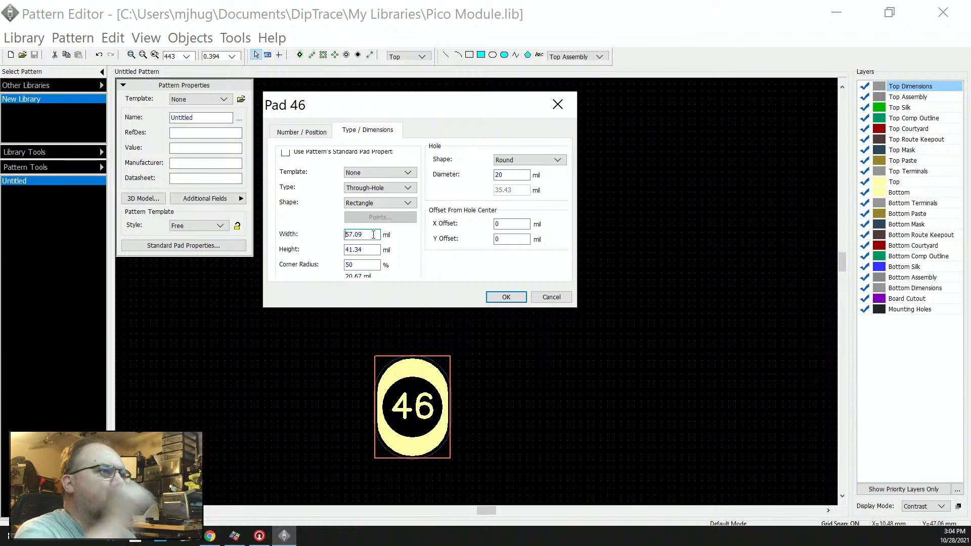
{"action": "left_click_drag", "start_coordinate": [373, 234], "coordinate": [320, 242]}
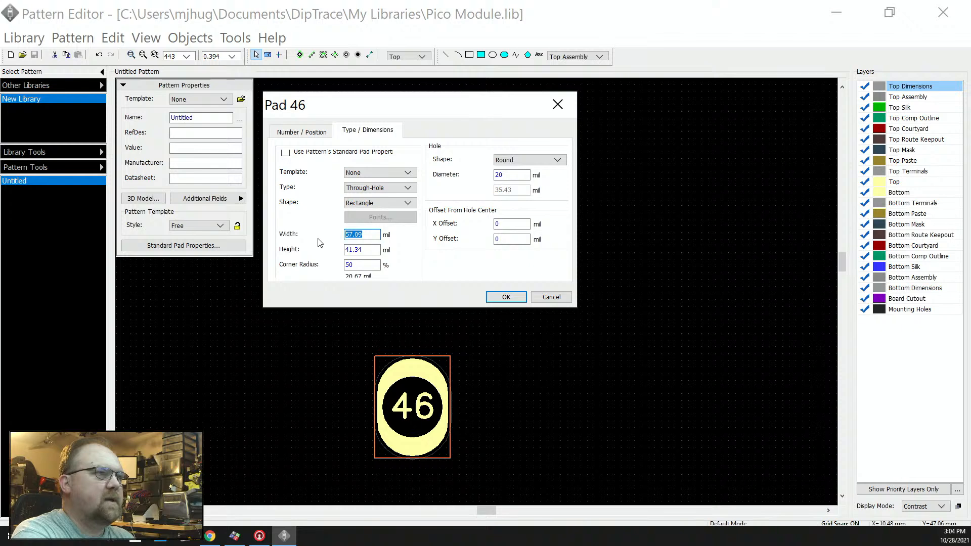
{"action": "type", "text": "60"}
{"action": "key", "text": "Tab"}
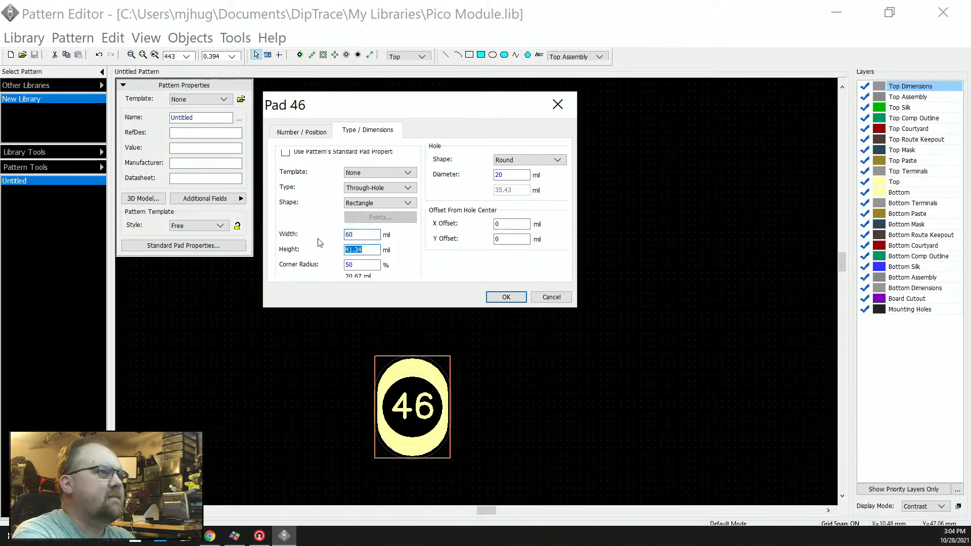
{"action": "type", "text": "60"}
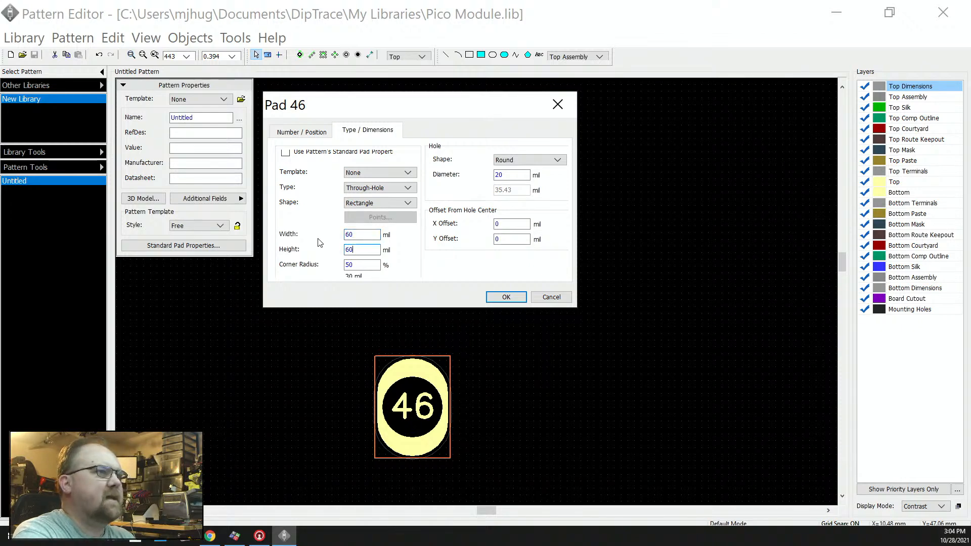
{"action": "left_click", "coordinate": [496, 296]}
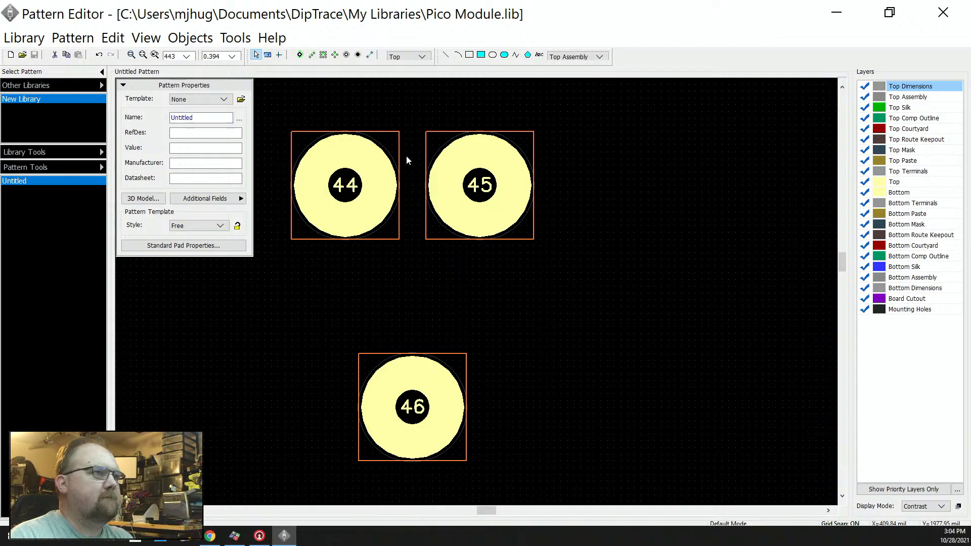
- Place a horizontal dimension for the gap between the facing copper edges of pads 44 and 45, below the two pads
{"action": "scroll", "coordinate": [417, 155], "scroll_direction": "up", "scroll_amount": 2}
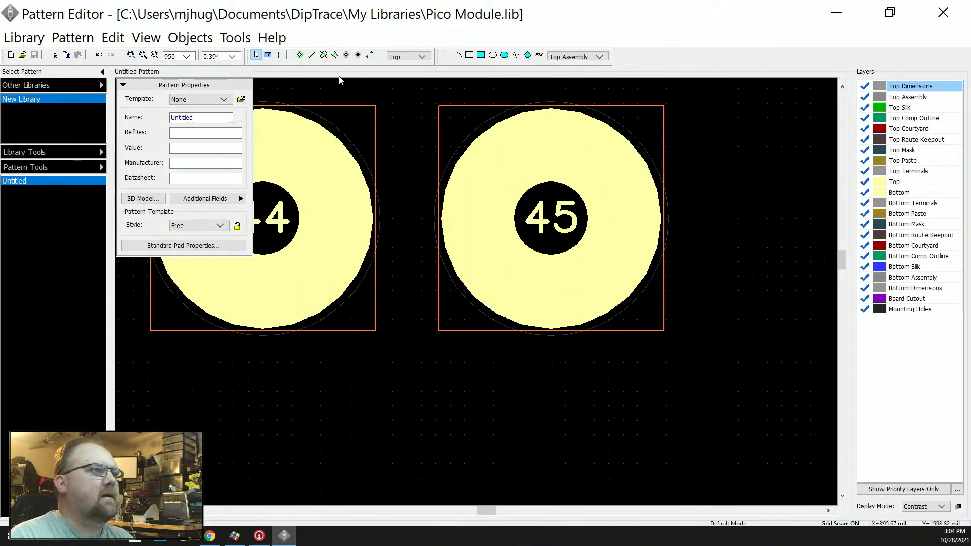
{"action": "left_click", "coordinate": [369, 55]}
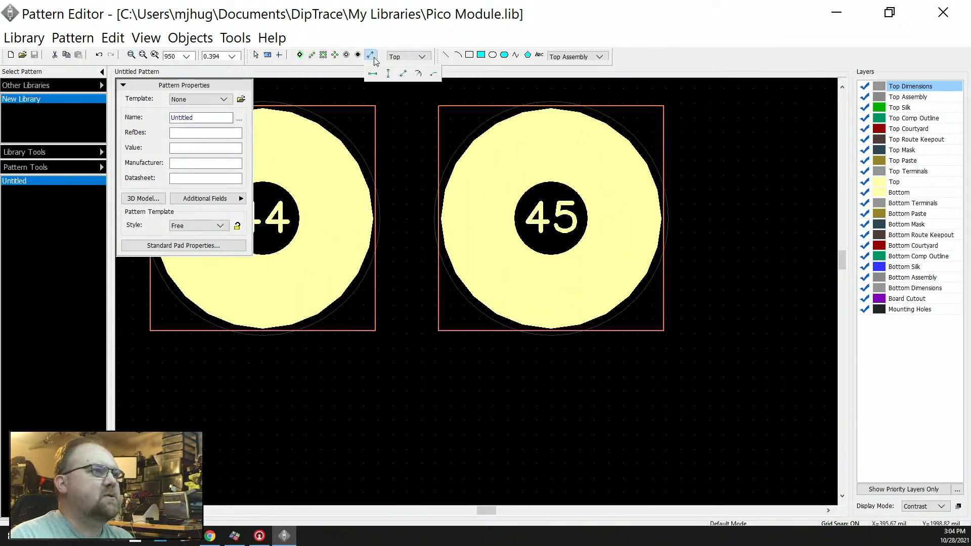
{"action": "left_click", "coordinate": [374, 74]}
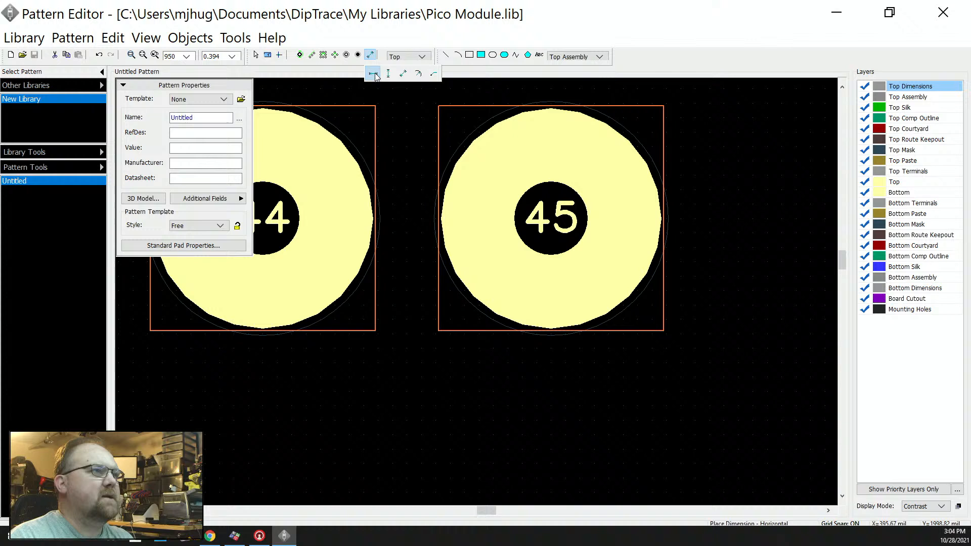
{"action": "left_click", "coordinate": [371, 217]}
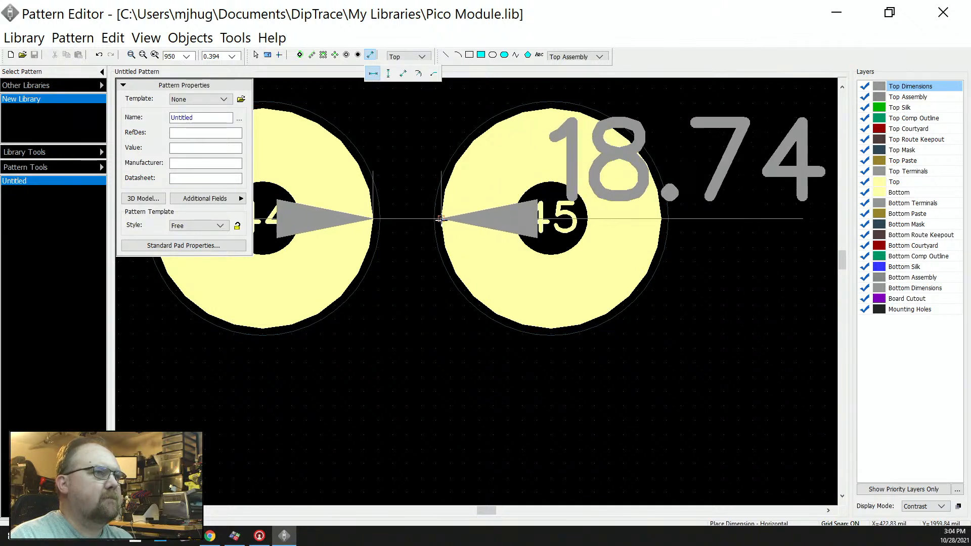
{"action": "left_click", "coordinate": [440, 218]}
{"action": "scroll", "coordinate": [440, 223], "scroll_direction": "down", "scroll_amount": 3}
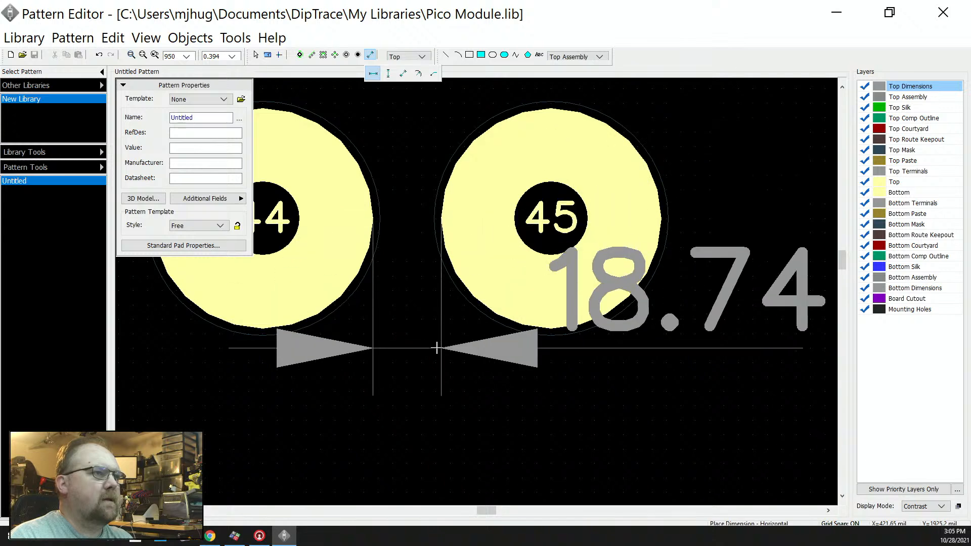
{"action": "scroll", "coordinate": [454, 417], "scroll_direction": "down", "scroll_amount": 1}
{"action": "scroll", "coordinate": [450, 278], "scroll_direction": "up", "scroll_amount": 2}
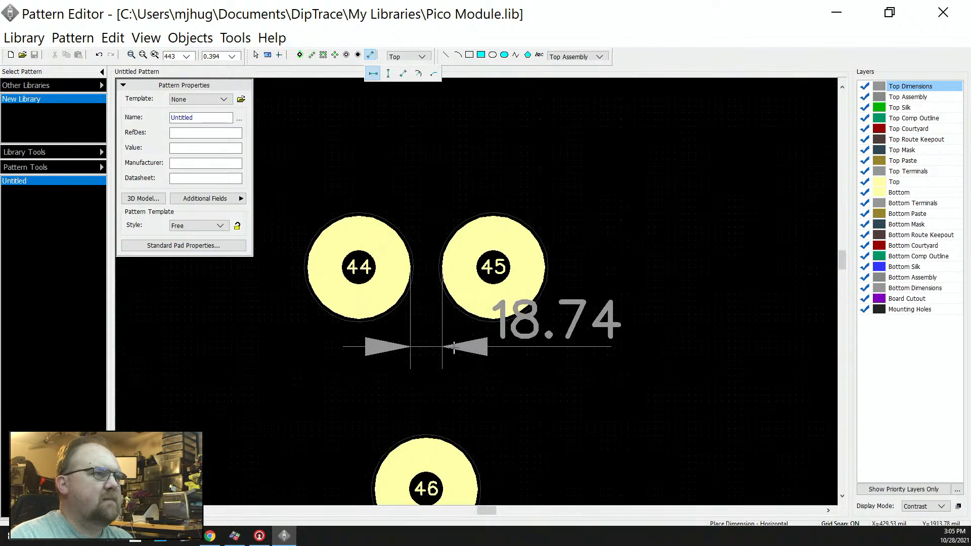
{"action": "left_click", "coordinate": [456, 381]}
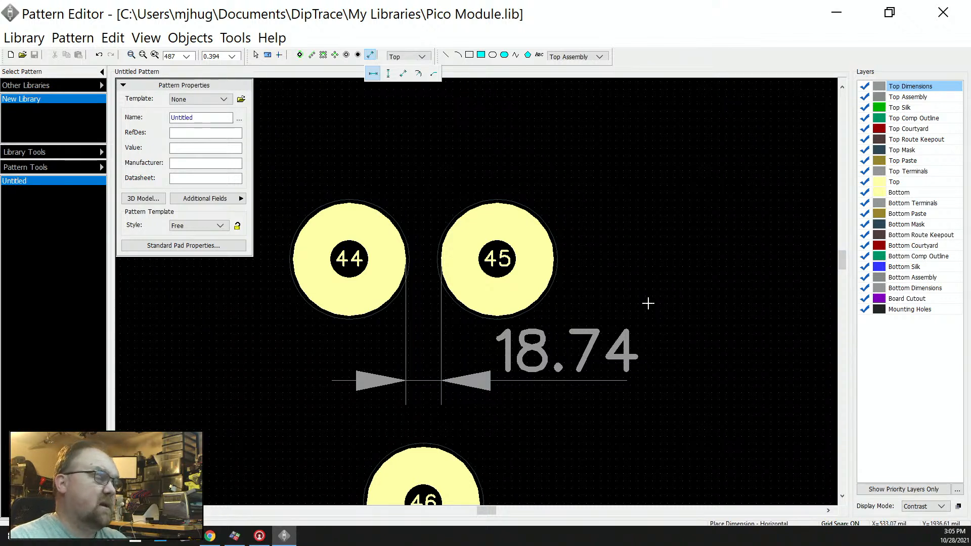
- Place a horizontal dimension above pad 45 from its outer edge facing pad 44 to the near edge of its hole
{"action": "scroll", "coordinate": [649, 294], "scroll_direction": "down", "scroll_amount": 2}
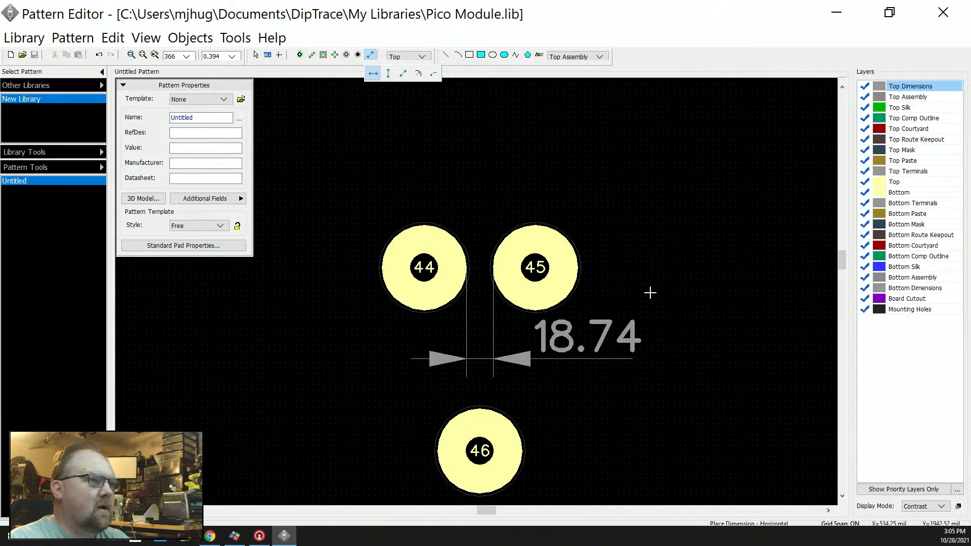
{"action": "scroll", "coordinate": [517, 268], "scroll_direction": "up", "scroll_amount": 2}
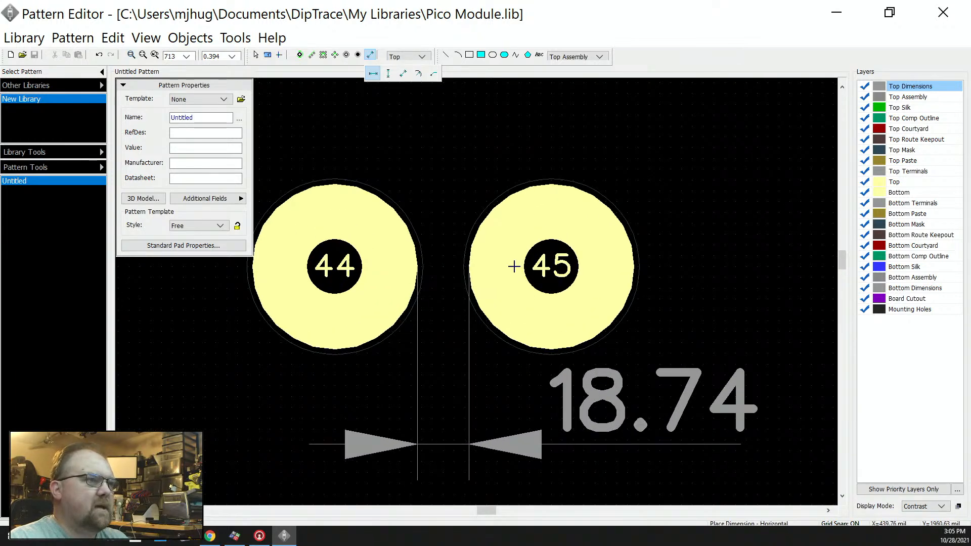
{"action": "left_click", "coordinate": [468, 266]}
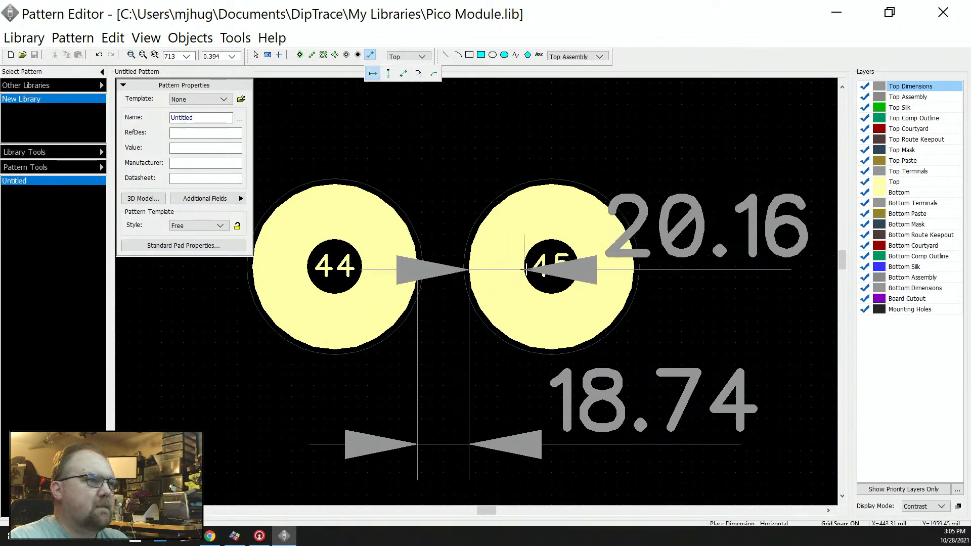
{"action": "left_click", "coordinate": [524, 267]}
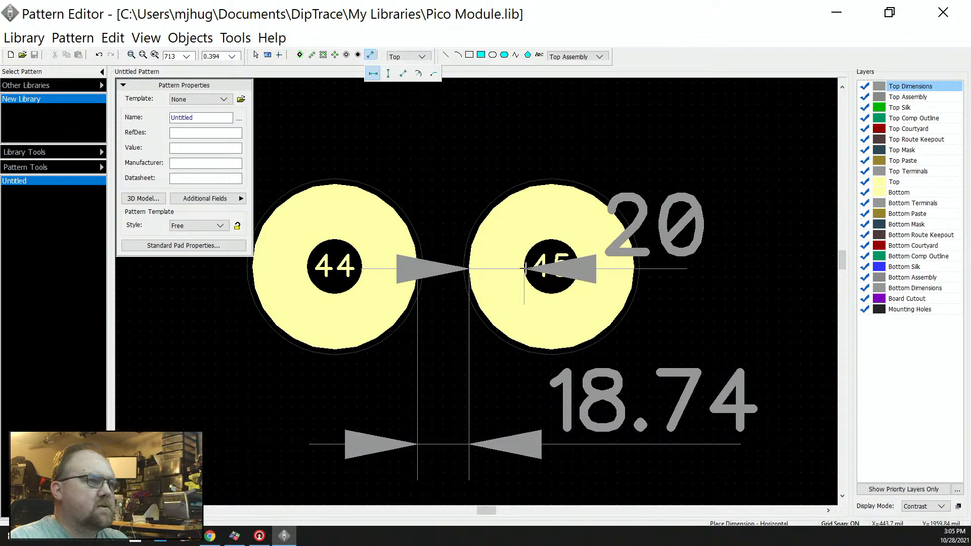
{"action": "left_click", "coordinate": [512, 140]}
{"action": "scroll", "coordinate": [514, 316], "scroll_direction": "down", "scroll_amount": 1}
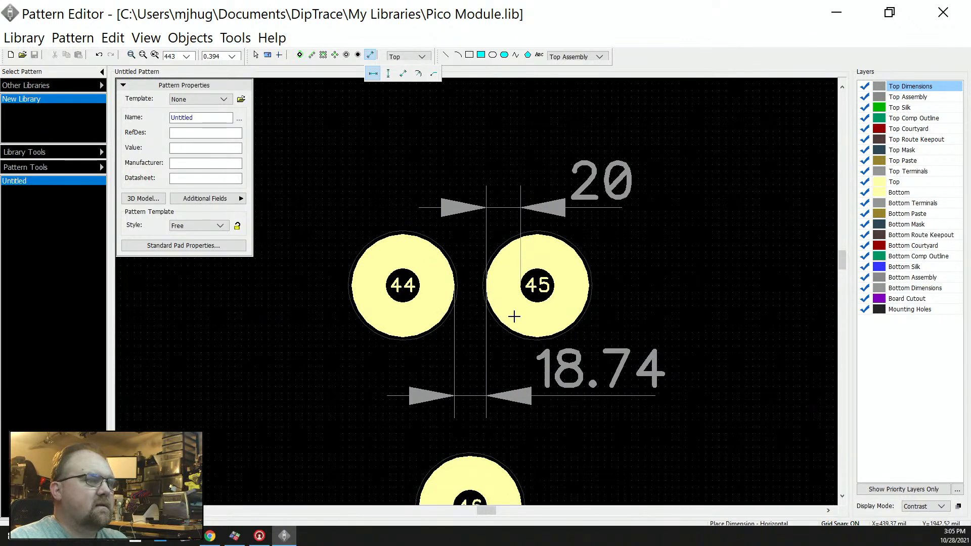
{"action": "right_click", "coordinate": [489, 327]}
{"action": "scroll", "coordinate": [487, 286], "scroll_direction": "down", "scroll_amount": 1}
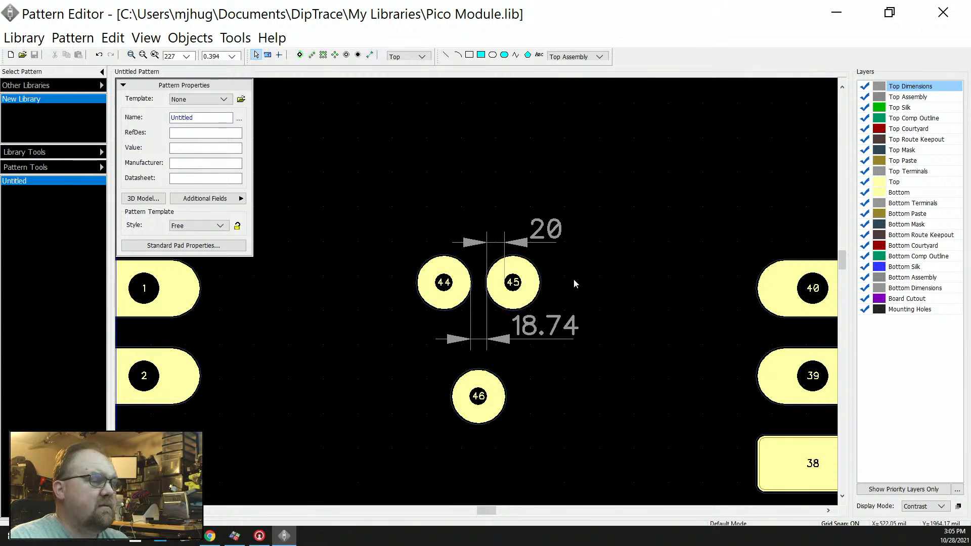
- Undo the two dimensions placed at pads 44 and 45, and set the grid spacing to 25 mil
{"action": "key", "text": "ctrl+z"}
{"action": "key", "text": "ctrl+z"}
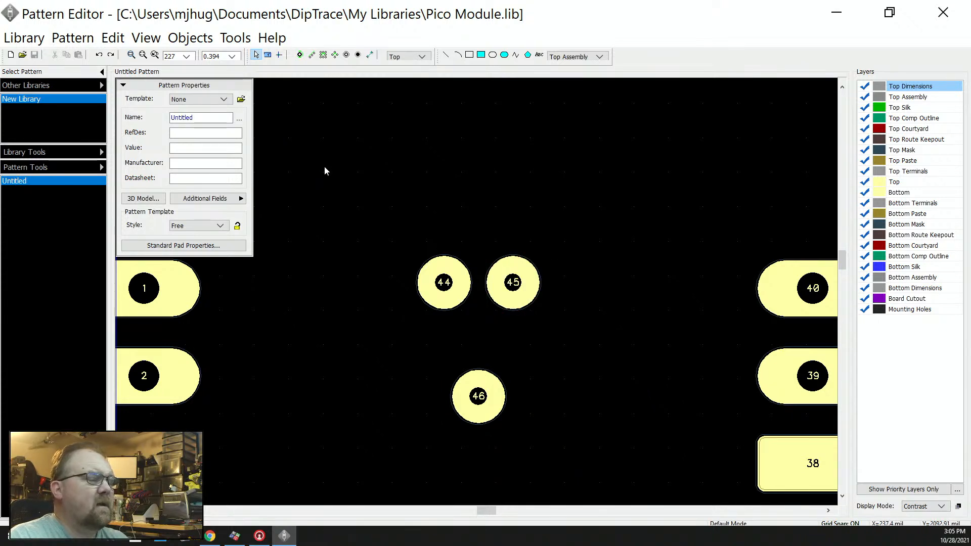
{"action": "left_click", "coordinate": [232, 56]}
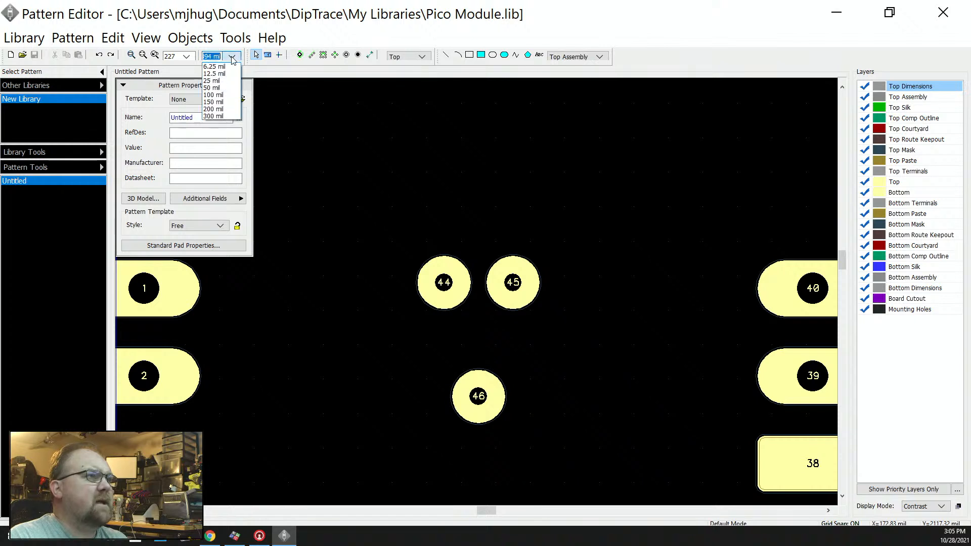
{"action": "left_click", "coordinate": [220, 82]}
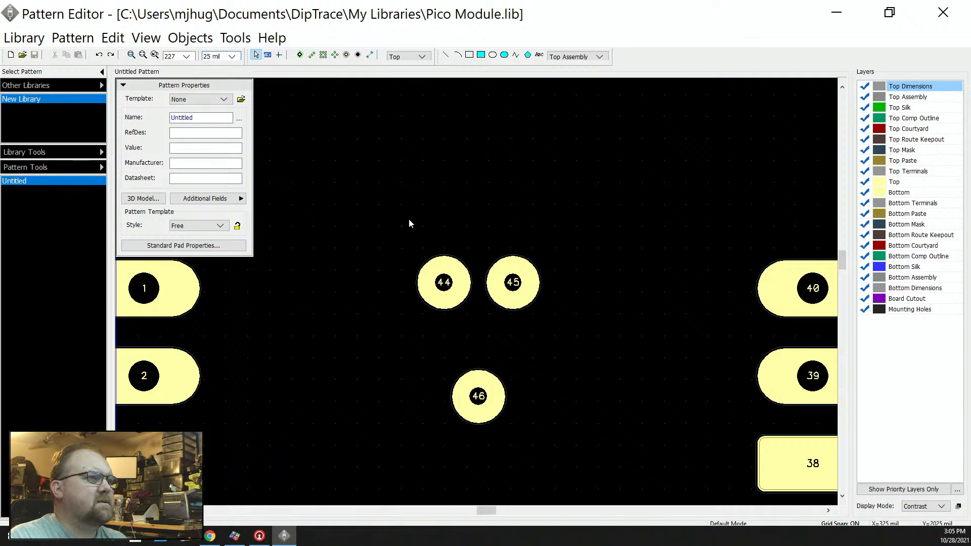
- Start a Top Courtyard polyline above and outside pad 1, running it down that pad column, below the module, and up outside the opposite column
{"action": "scroll", "coordinate": [398, 216], "scroll_direction": "down", "scroll_amount": 5}
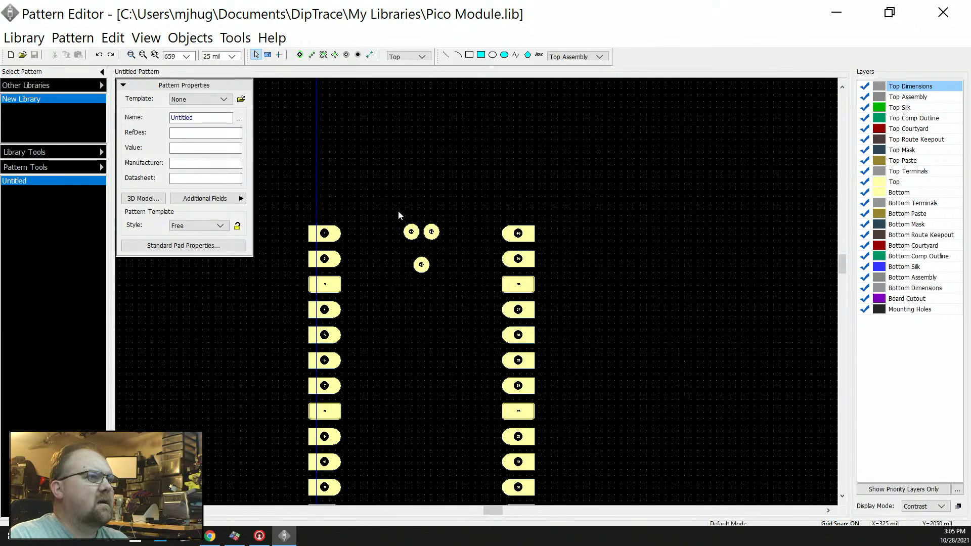
{"action": "scroll", "coordinate": [396, 211], "scroll_direction": "down", "scroll_amount": 3}
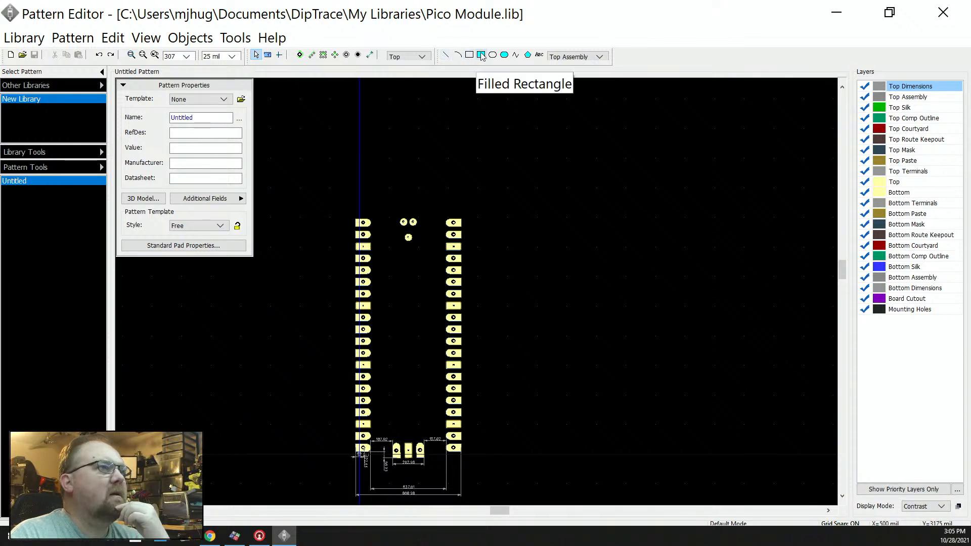
{"action": "left_click", "coordinate": [516, 55]}
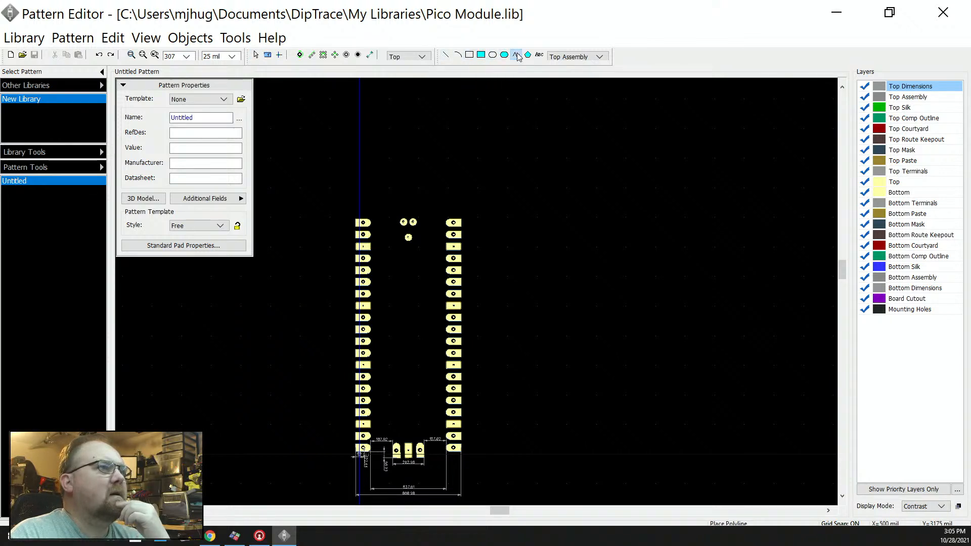
{"action": "left_click", "coordinate": [584, 56]}
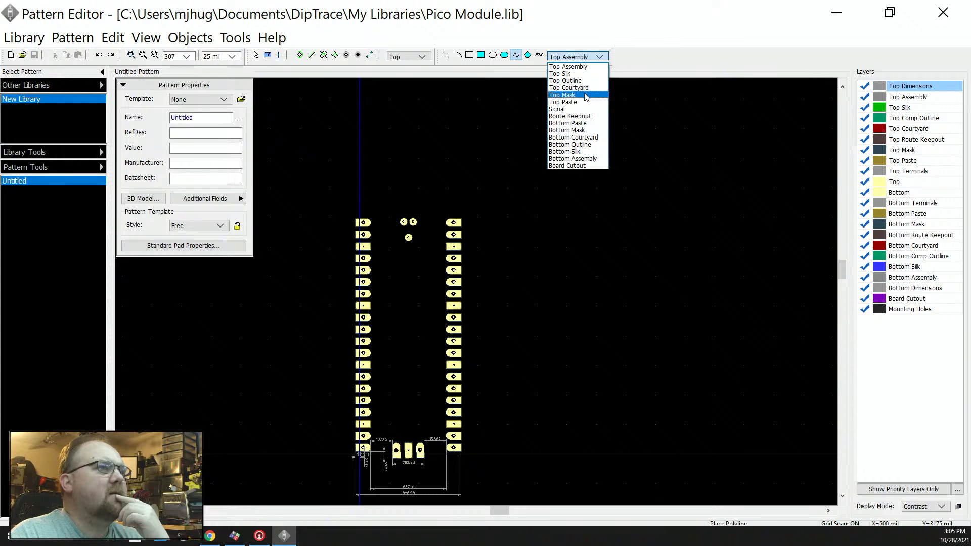
{"action": "left_click", "coordinate": [569, 88]}
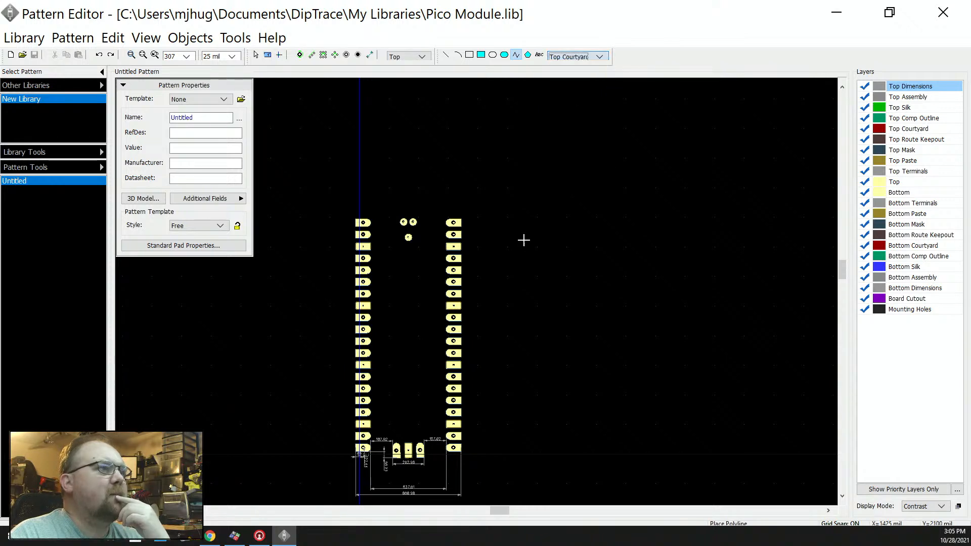
{"action": "left_click", "coordinate": [348, 212]}
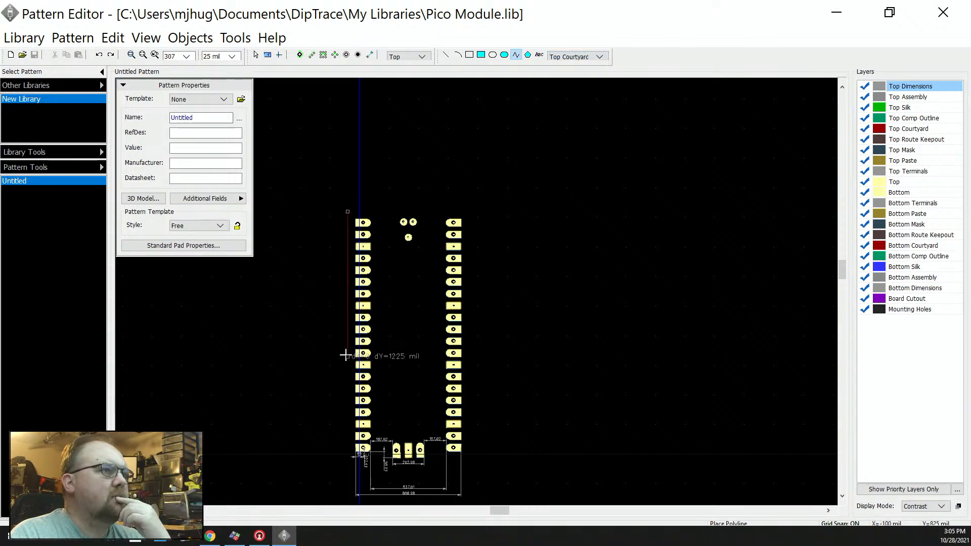
{"action": "left_click", "coordinate": [350, 471]}
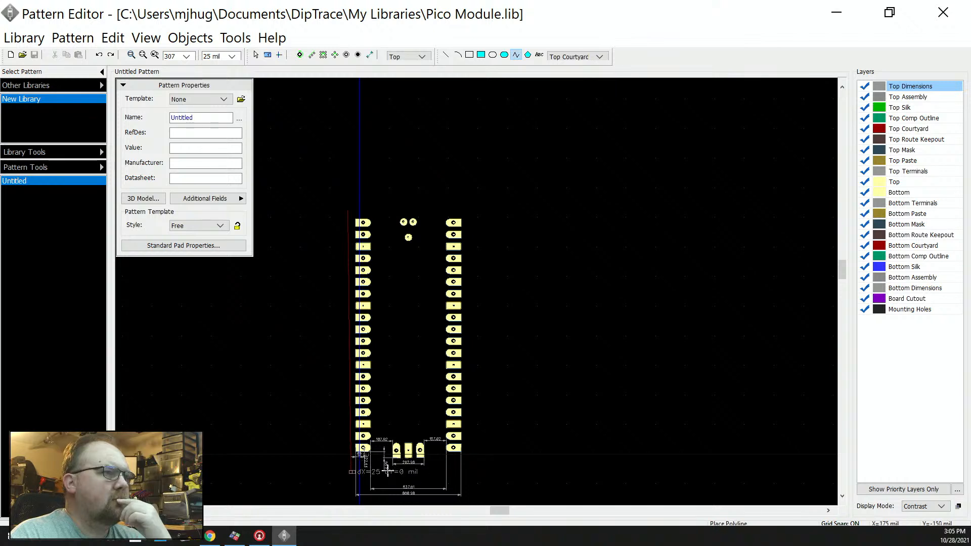
{"action": "left_click", "coordinate": [468, 471]}
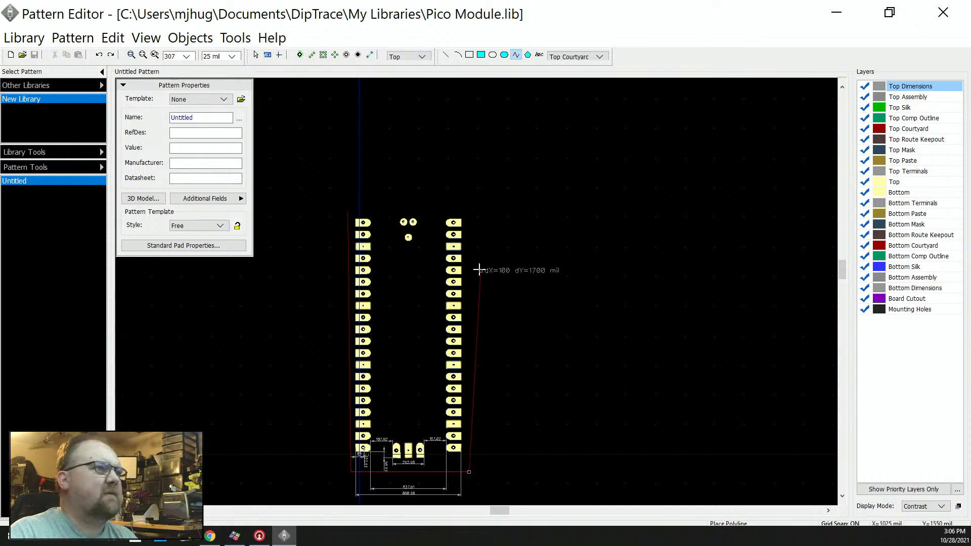
{"action": "left_click", "coordinate": [474, 211]}
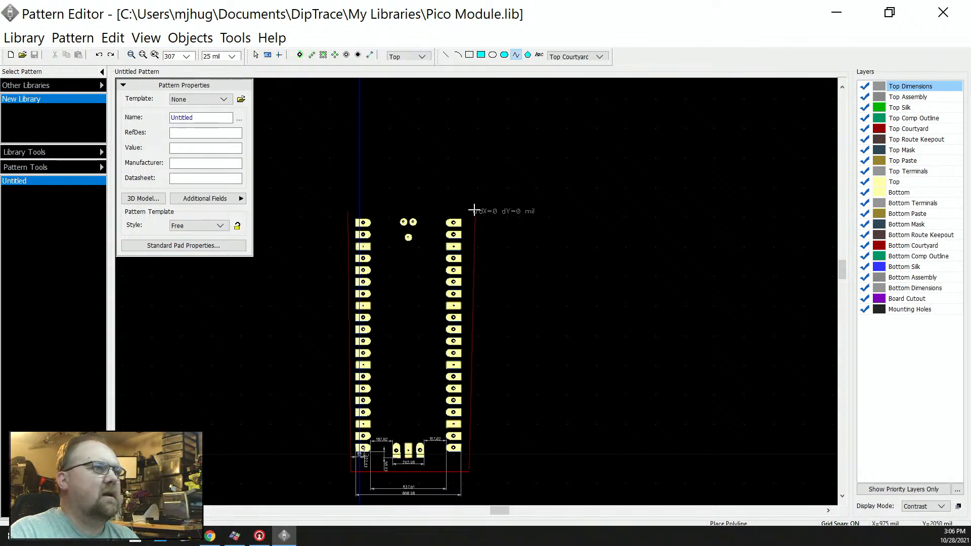
- Continue the courtyard polyline with an extension about 625 mil tall beyond the pad 1 and 40 end, and close it at its starting point
{"action": "left_click", "coordinate": [443, 211]}
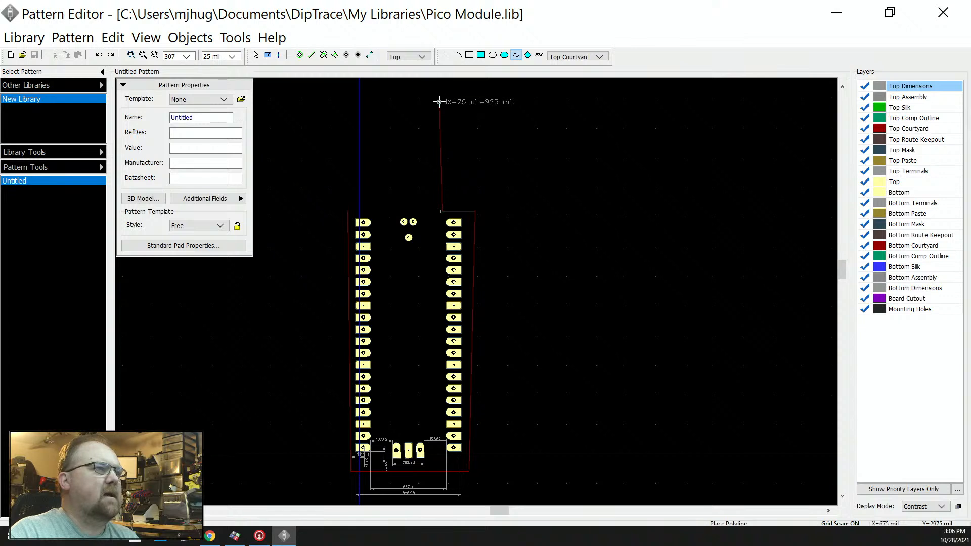
{"action": "left_click", "coordinate": [438, 137]}
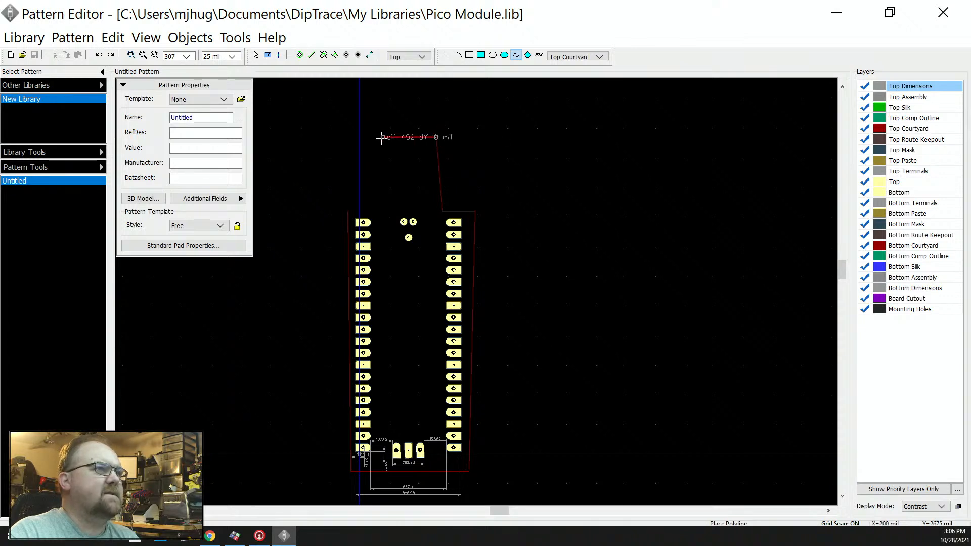
{"action": "left_click", "coordinate": [382, 137]}
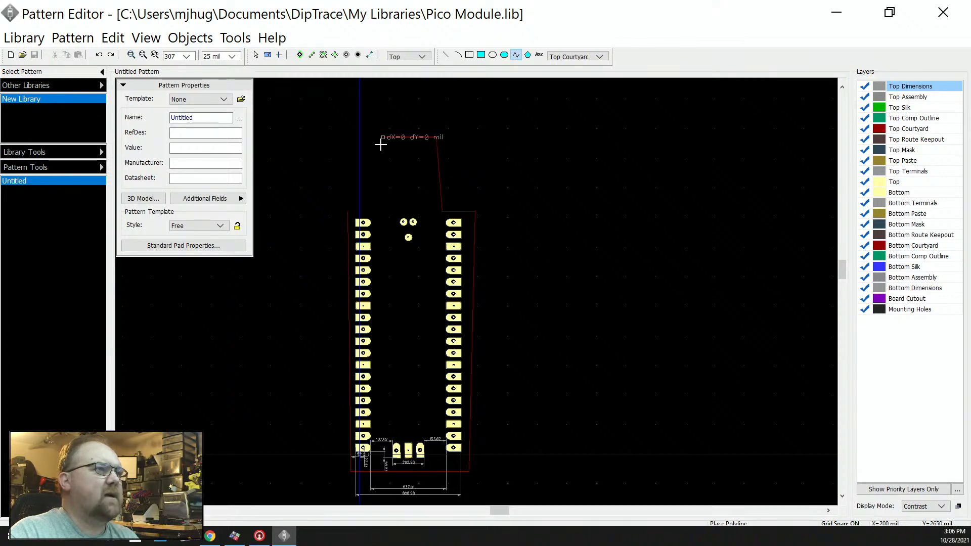
{"action": "left_click", "coordinate": [379, 211]}
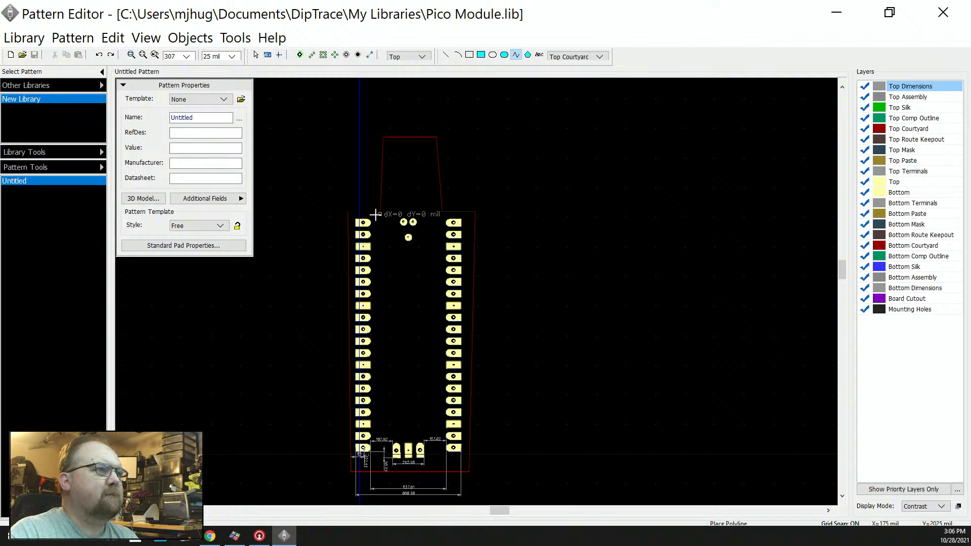
{"action": "left_click", "coordinate": [349, 214]}
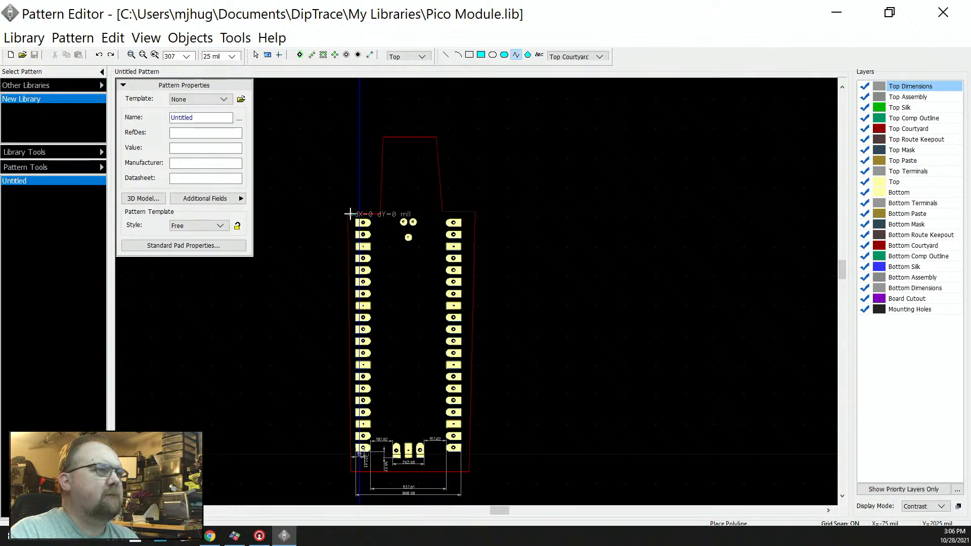
{"action": "scroll", "coordinate": [350, 214], "scroll_direction": "up", "scroll_amount": 5}
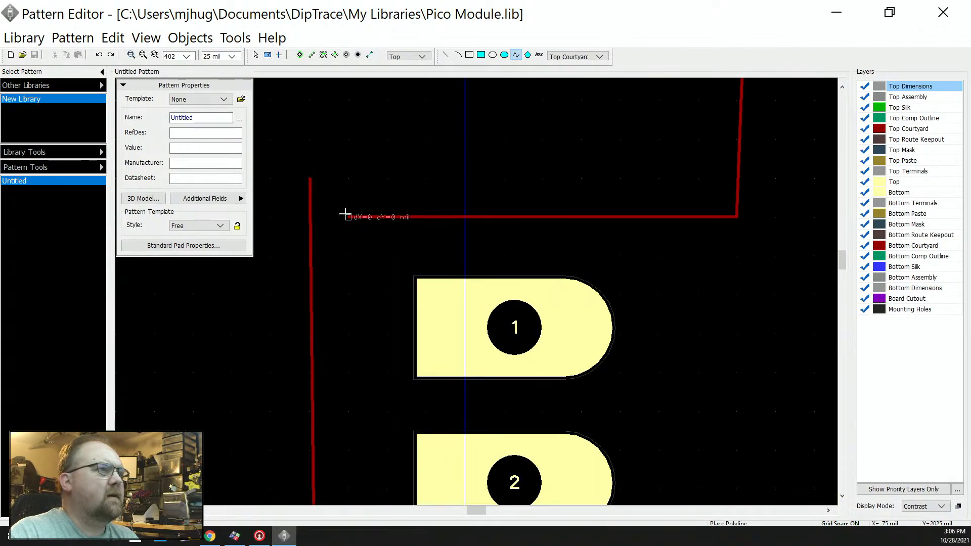
{"action": "left_click", "coordinate": [309, 172]}
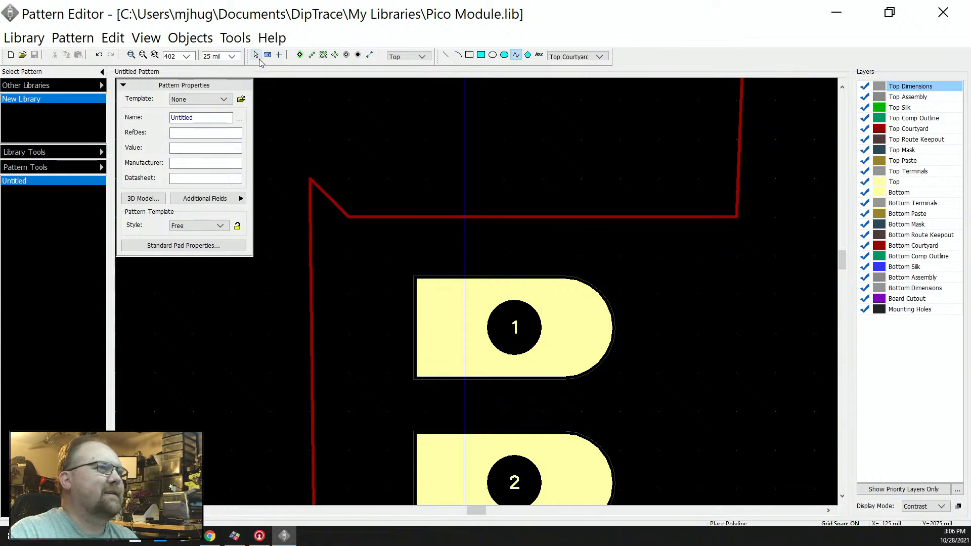
{"action": "left_click", "coordinate": [256, 55]}
{"action": "left_click", "coordinate": [350, 219]}
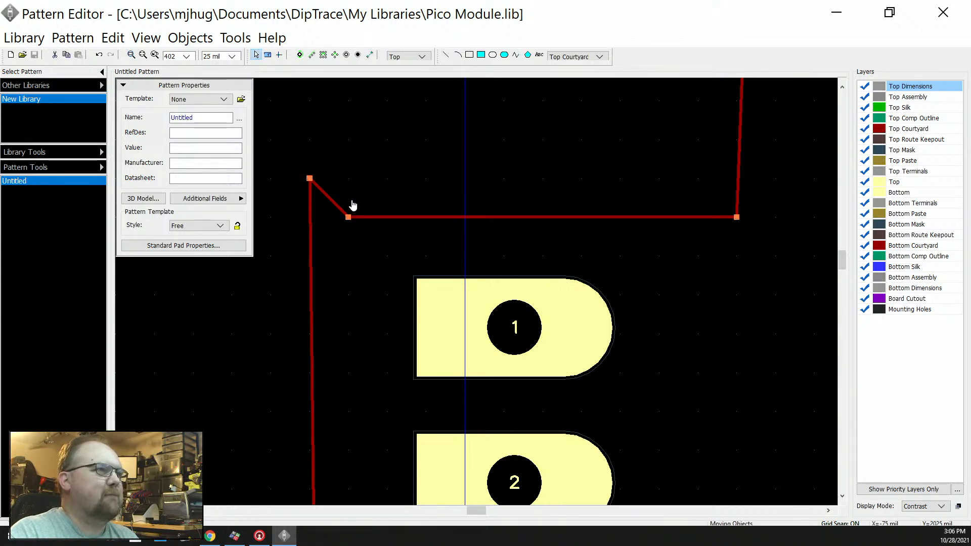
{"action": "mouse_move", "coordinate": [352, 201]}
{"action": "left_mouse_down"}
{"action": "mouse_move", "coordinate": [352, 184]}
{"action": "mouse_move", "coordinate": [352, 219]}
{"action": "left_mouse_up"}
{"action": "left_click", "coordinate": [351, 190]}
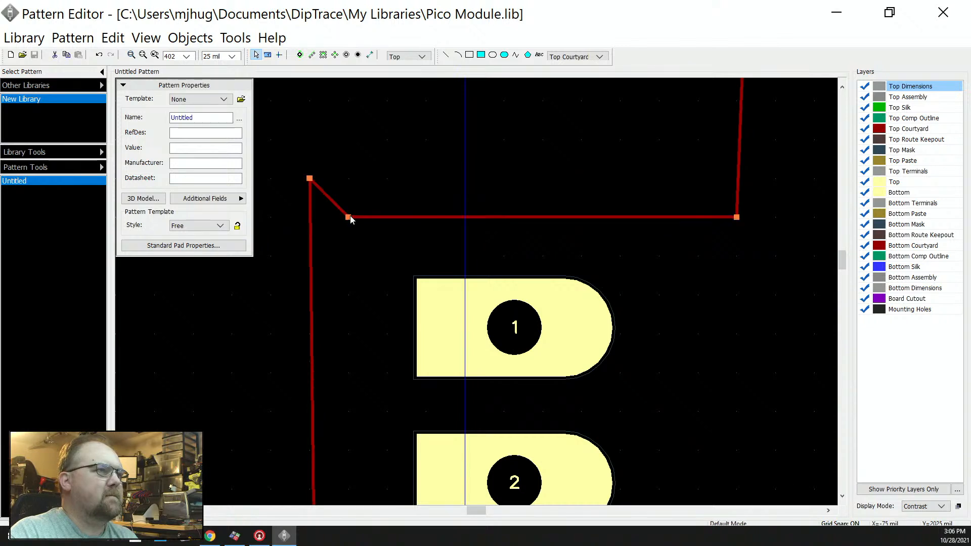
{"action": "double_click", "coordinate": [350, 218]}
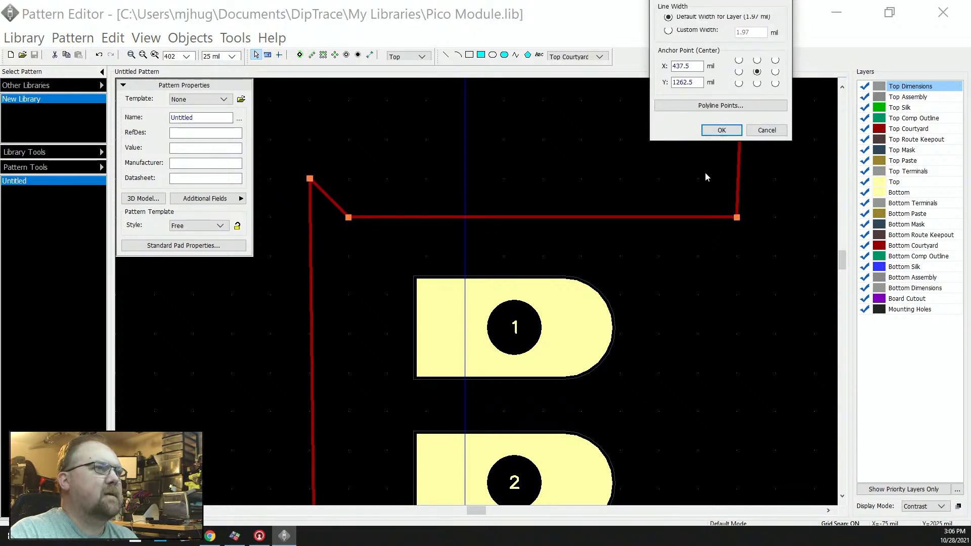
{"action": "left_click", "coordinate": [761, 132]}
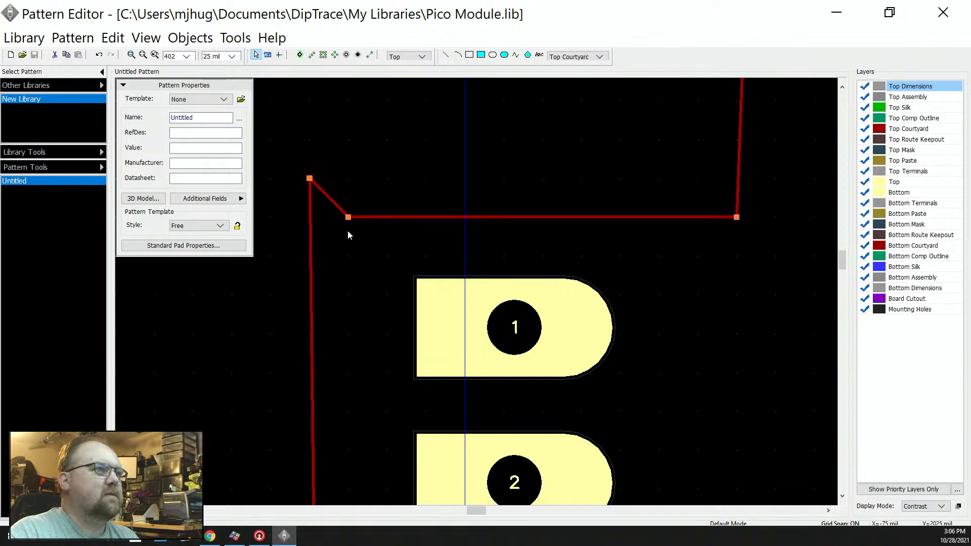
- Straighten the courtyard outline by lowering the corner above pad 1 to the adjacent edge and moving both corners above pad 40 inward and down
{"action": "left_click_drag", "start_coordinate": [305, 179], "coordinate": [310, 212]}
{"action": "scroll", "coordinate": [310, 212], "scroll_direction": "down", "scroll_amount": 5}
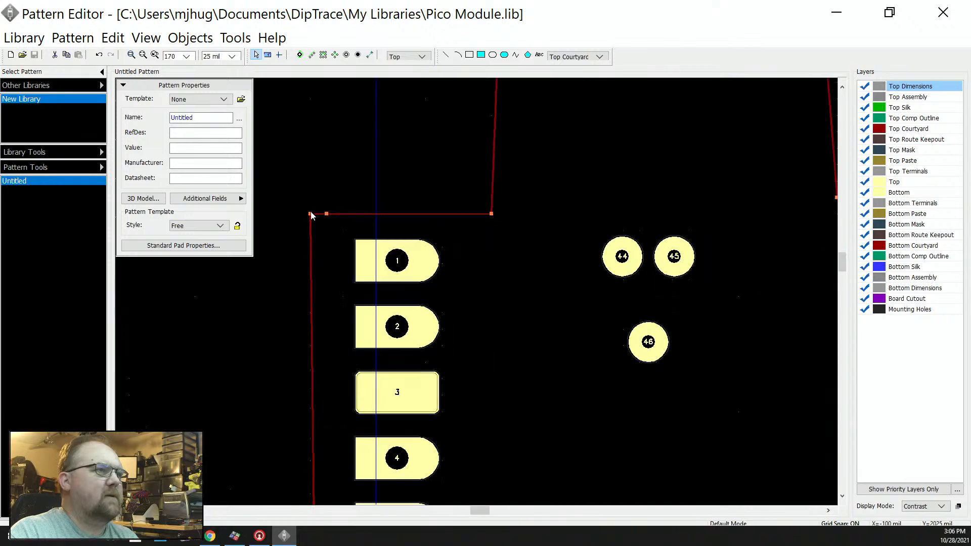
{"action": "scroll", "coordinate": [638, 205], "scroll_direction": "up", "scroll_amount": 4}
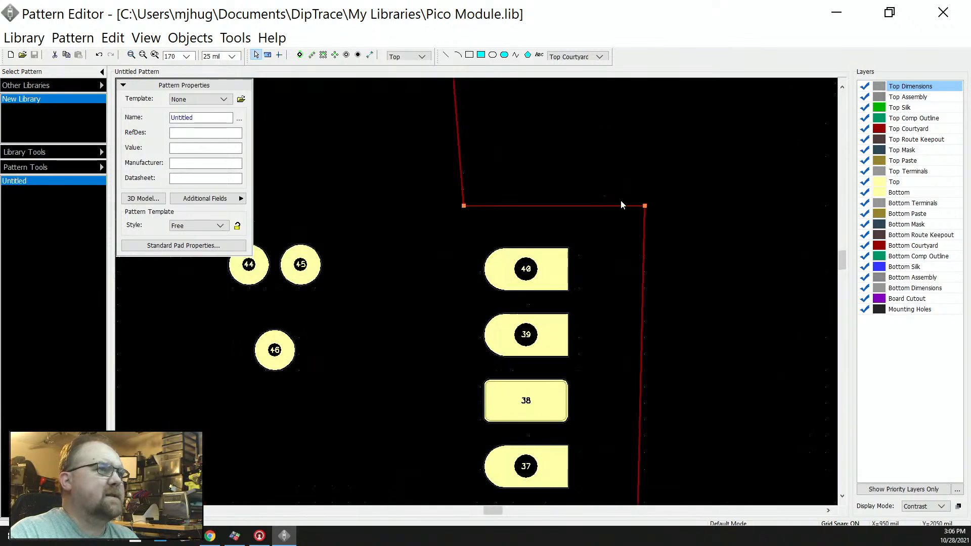
{"action": "left_click_drag", "start_coordinate": [462, 206], "coordinate": [427, 221]}
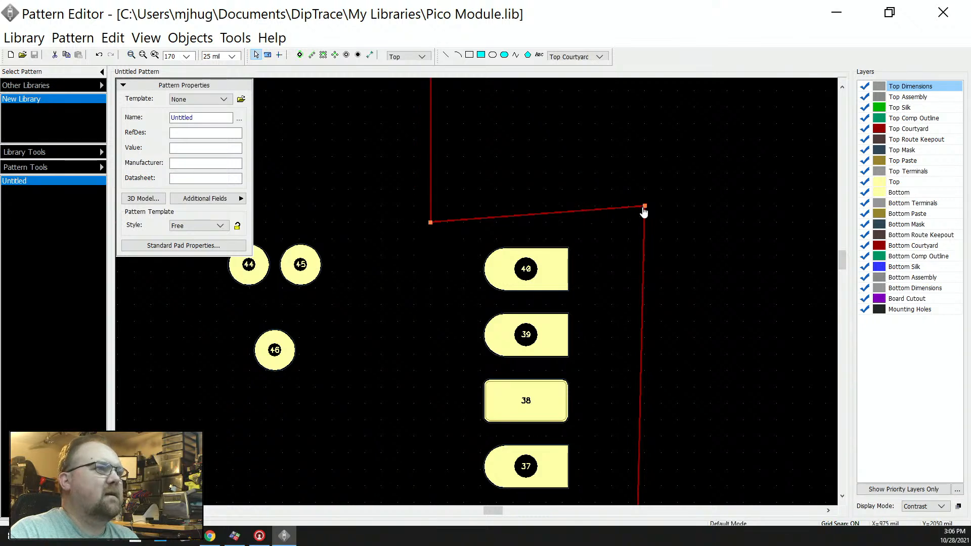
{"action": "left_click_drag", "start_coordinate": [645, 204], "coordinate": [613, 222]}
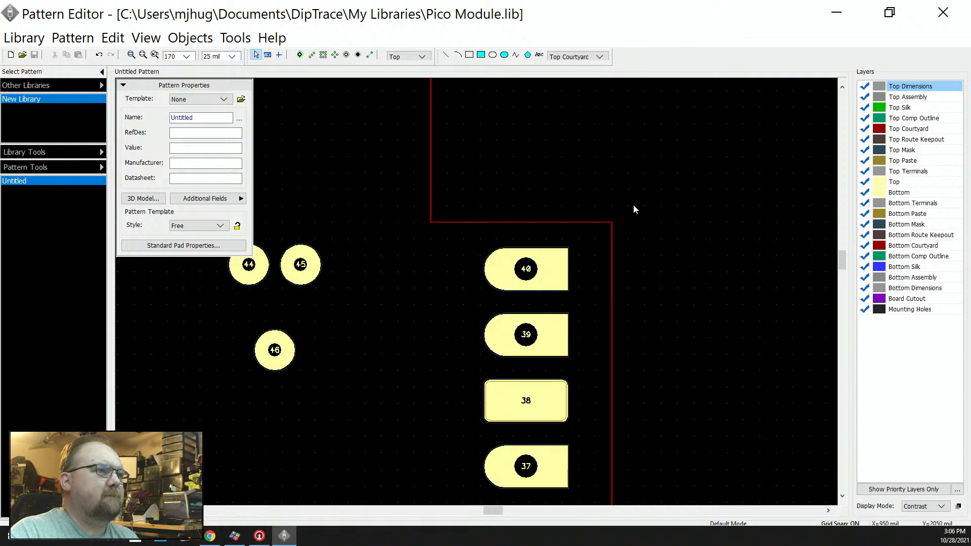
- Select the rounded pads 1 and 2, and on the opposite column pads 40, 39, 37, 36, 35 and 34
{"action": "scroll", "coordinate": [633, 206], "scroll_direction": "down", "scroll_amount": 3}
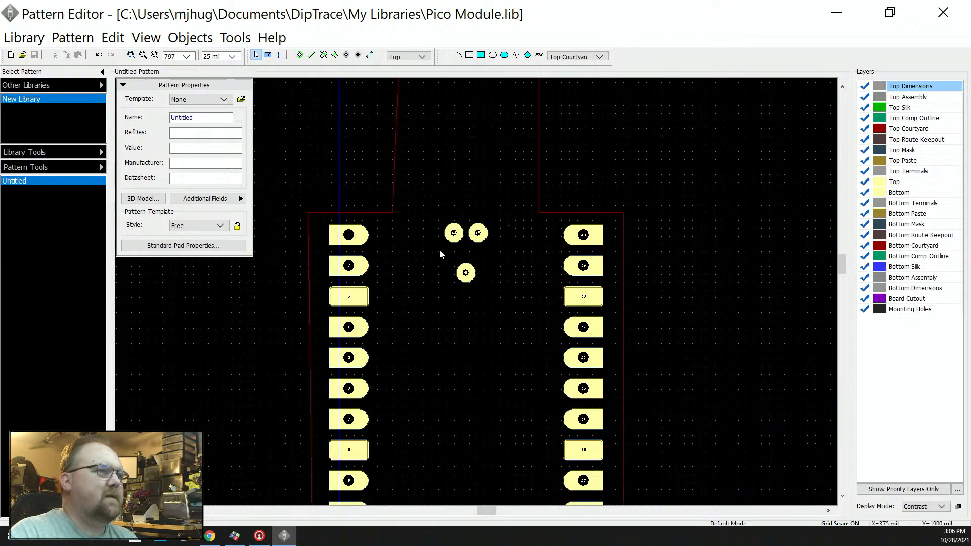
{"action": "mouse_move", "coordinate": [349, 266]}
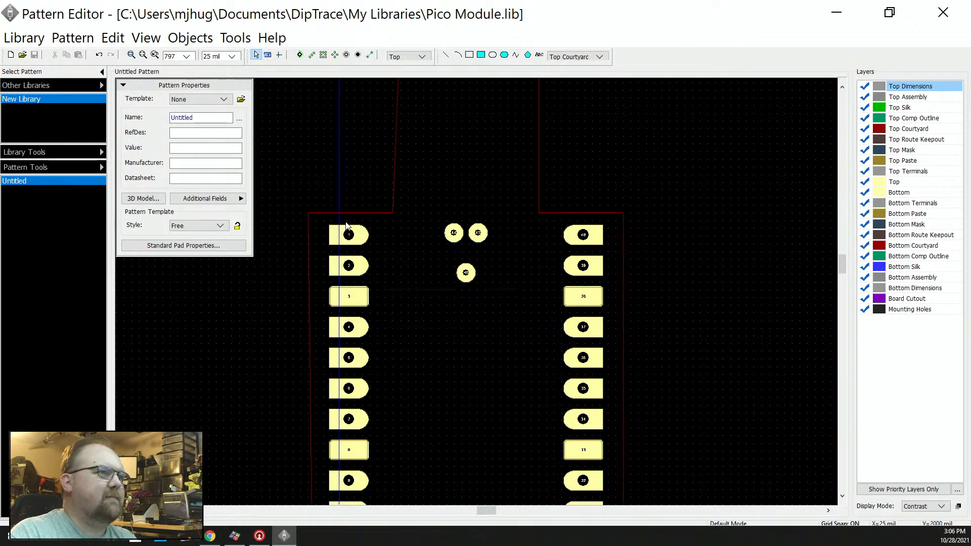
{"action": "left_click", "coordinate": [351, 242]}
{"action": "left_click", "coordinate": [349, 266], "text": "ctrl"}
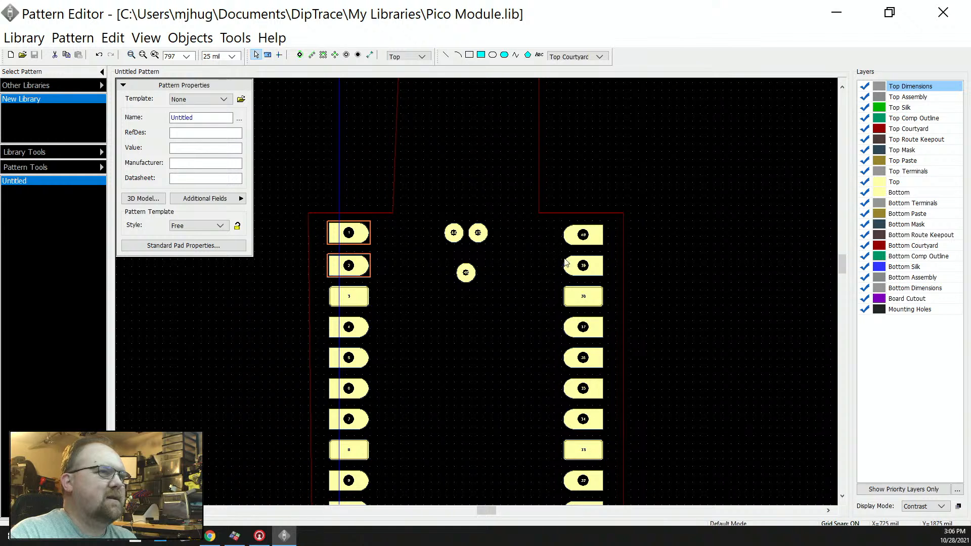
{"action": "left_click", "coordinate": [581, 264], "text": "ctrl"}
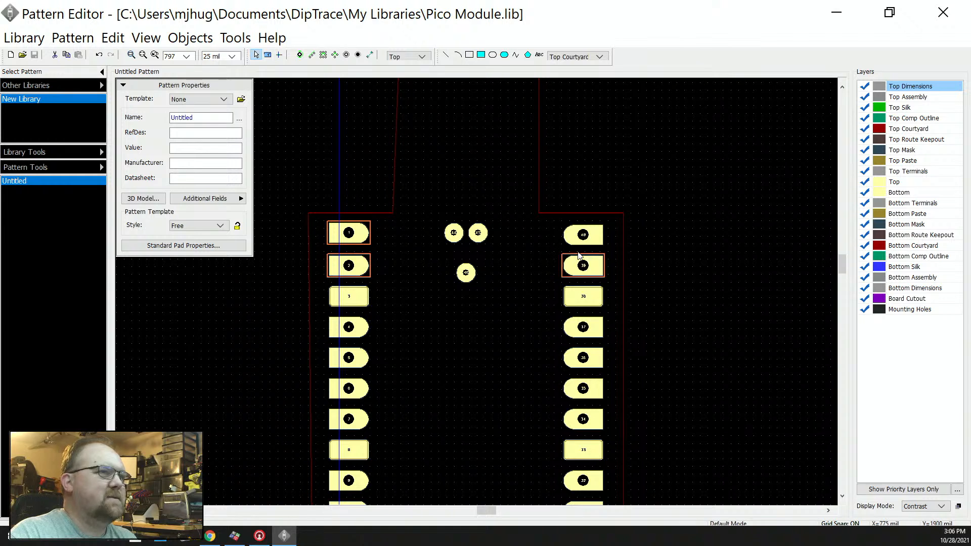
{"action": "left_click", "coordinate": [594, 338], "text": "ctrl"}
{"action": "left_click", "coordinate": [588, 359], "text": "ctrl"}
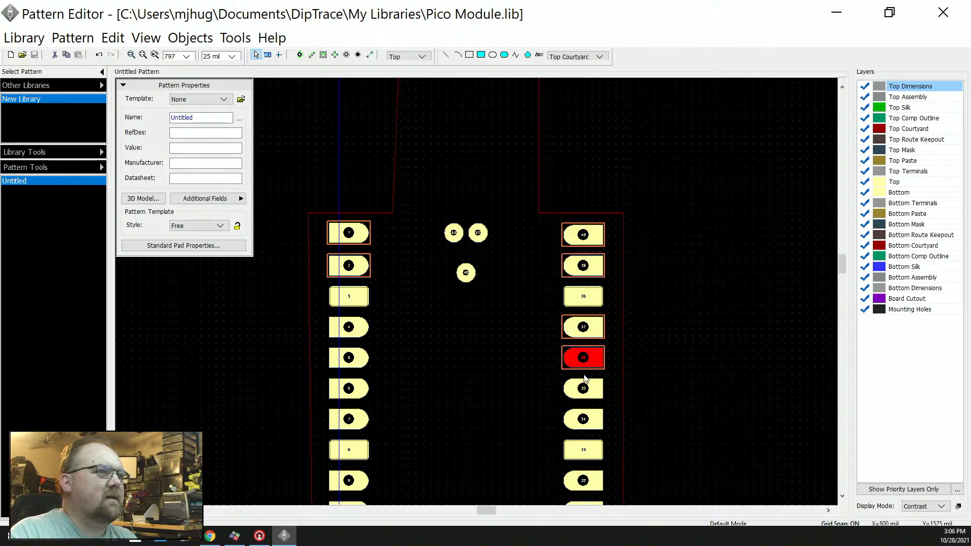
{"action": "left_click", "coordinate": [586, 389], "text": "ctrl"}
{"action": "left_click", "coordinate": [583, 421], "text": "ctrl"}
- Add the rounded pads 7, 6, 5, 4 and 9, plus pad 32 opposite, to the pad selection
{"action": "left_click", "coordinate": [344, 420], "text": "ctrl"}
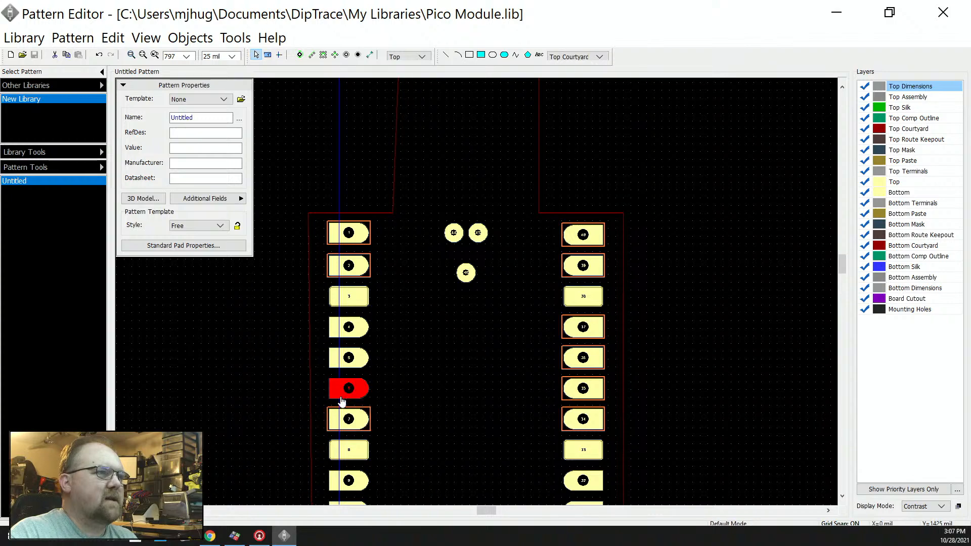
{"action": "left_click", "coordinate": [344, 389], "text": "ctrl"}
{"action": "left_click", "coordinate": [343, 359], "text": "ctrl"}
{"action": "left_click", "coordinate": [342, 337], "text": "ctrl"}
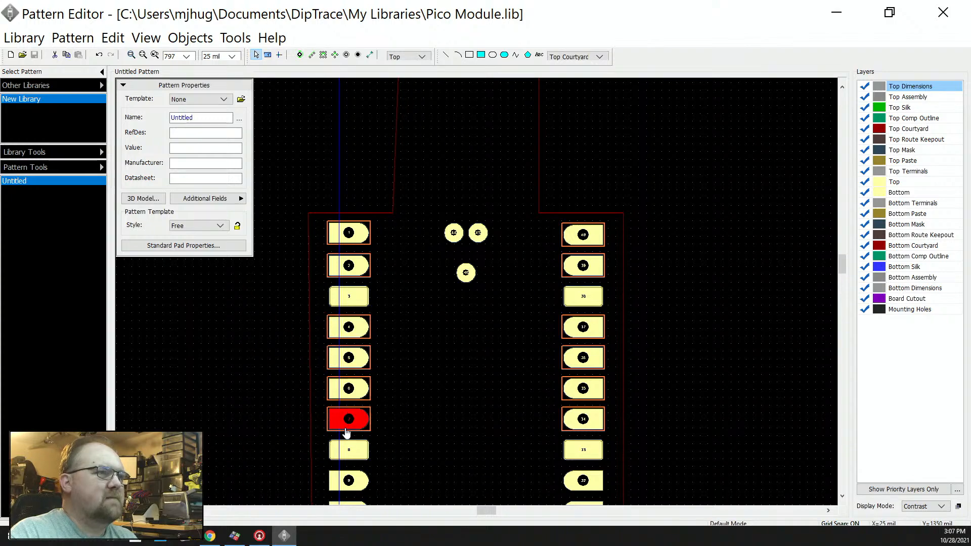
{"action": "left_click", "coordinate": [347, 480], "text": "ctrl"}
{"action": "left_click", "coordinate": [579, 480], "text": "ctrl"}
- Extend the selection with rounded pads 10, 11, 12 and 14, and pads 31, 30, 29 and 27 opposite
{"action": "scroll", "coordinate": [472, 336], "scroll_direction": "down", "scroll_amount": 4}
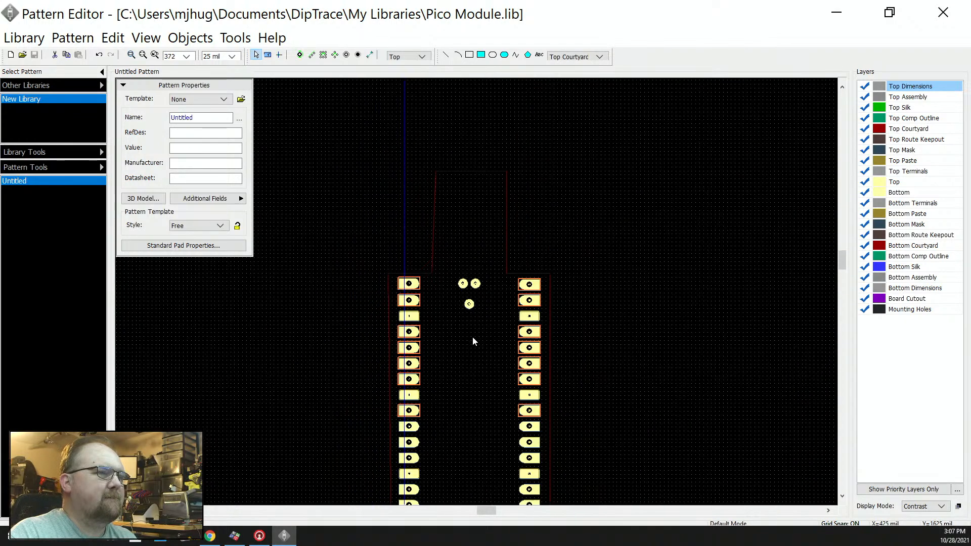
{"action": "scroll", "coordinate": [459, 411], "scroll_direction": "up", "scroll_amount": 4}
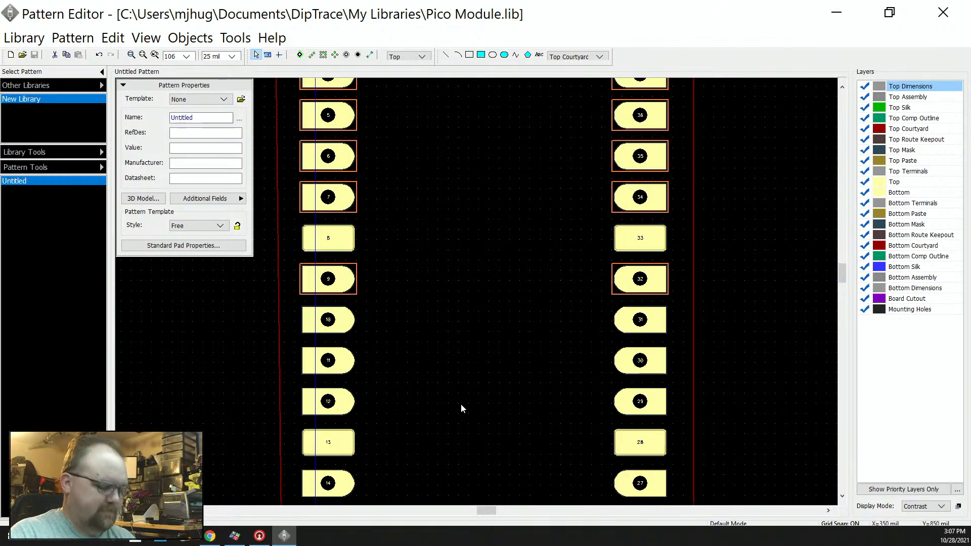
{"action": "left_click", "coordinate": [332, 326], "text": "ctrl"}
{"action": "left_click", "coordinate": [333, 372], "text": "ctrl"}
{"action": "left_click", "coordinate": [328, 404], "text": "ctrl"}
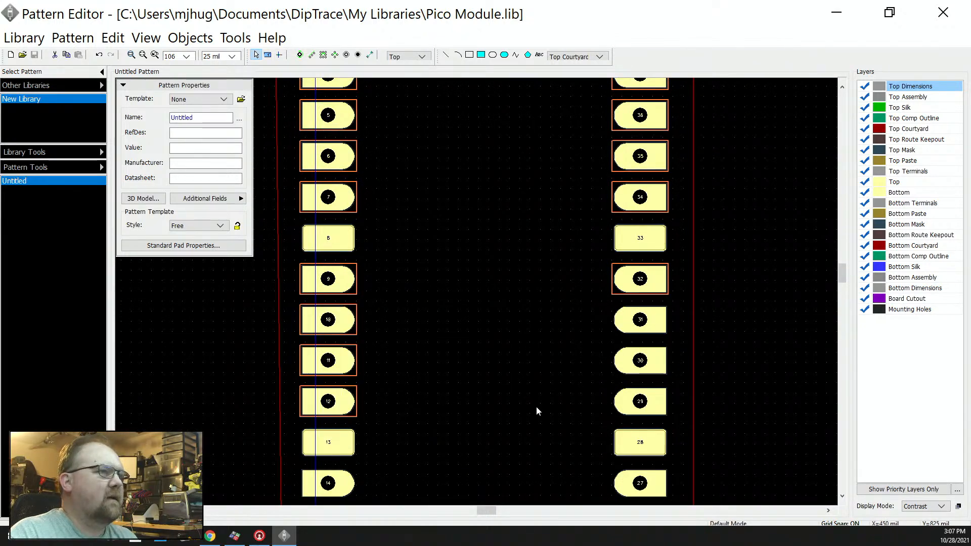
{"action": "left_click", "coordinate": [656, 404], "text": "ctrl"}
{"action": "left_click", "coordinate": [650, 364], "text": "ctrl"}
{"action": "left_click", "coordinate": [640, 327], "text": "ctrl"}
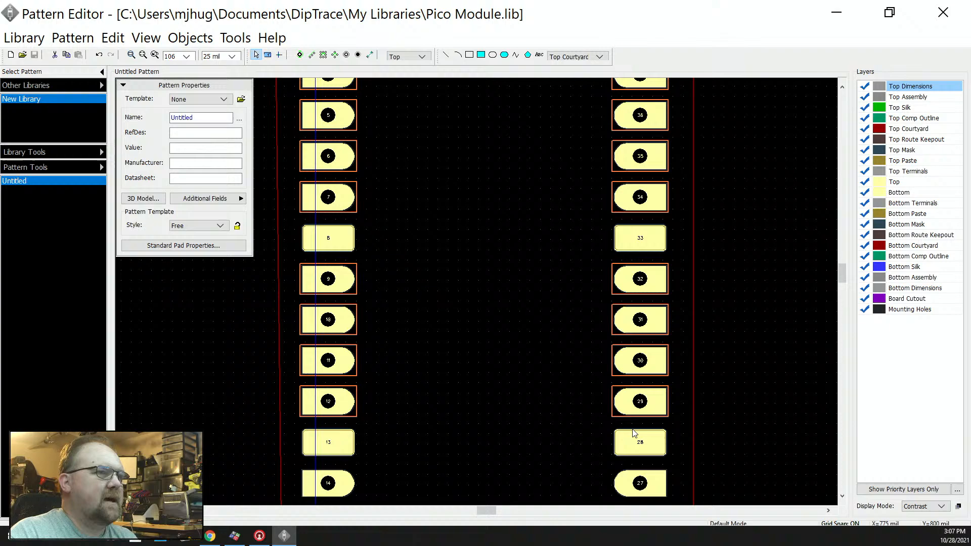
{"action": "left_click", "coordinate": [635, 488], "text": "ctrl"}
{"action": "left_click", "coordinate": [337, 493], "text": "ctrl"}
- Add rounded pads 15, 16, 17 and 19, and pads 26, 25, 24 and 22 opposite, to the selection
{"action": "scroll", "coordinate": [493, 259], "scroll_direction": "down", "scroll_amount": 3}
{"action": "scroll", "coordinate": [483, 436], "scroll_direction": "up", "scroll_amount": 5}
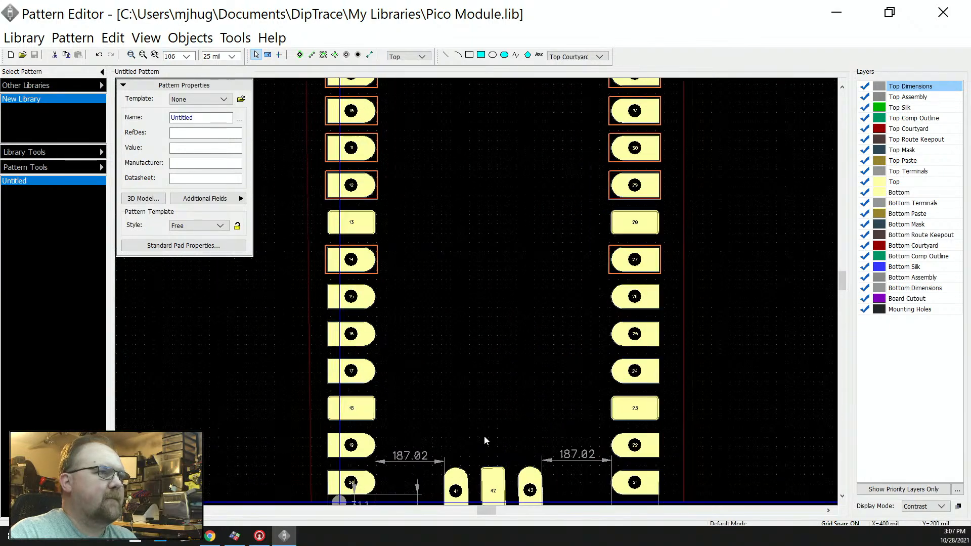
{"action": "left_click", "coordinate": [306, 198], "text": "ctrl"}
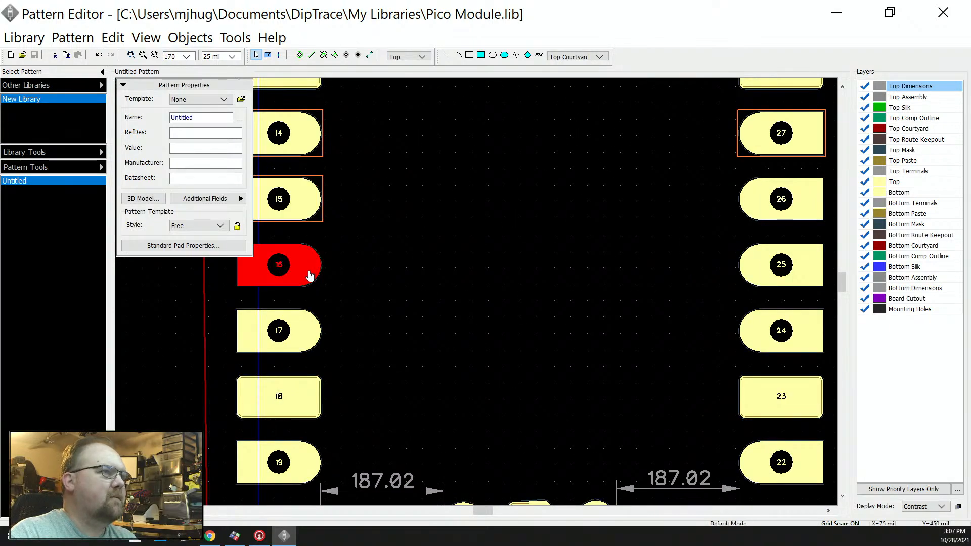
{"action": "left_click", "coordinate": [309, 273], "text": "ctrl"}
{"action": "left_click", "coordinate": [310, 341], "text": "ctrl"}
{"action": "left_click", "coordinate": [793, 320], "text": "ctrl"}
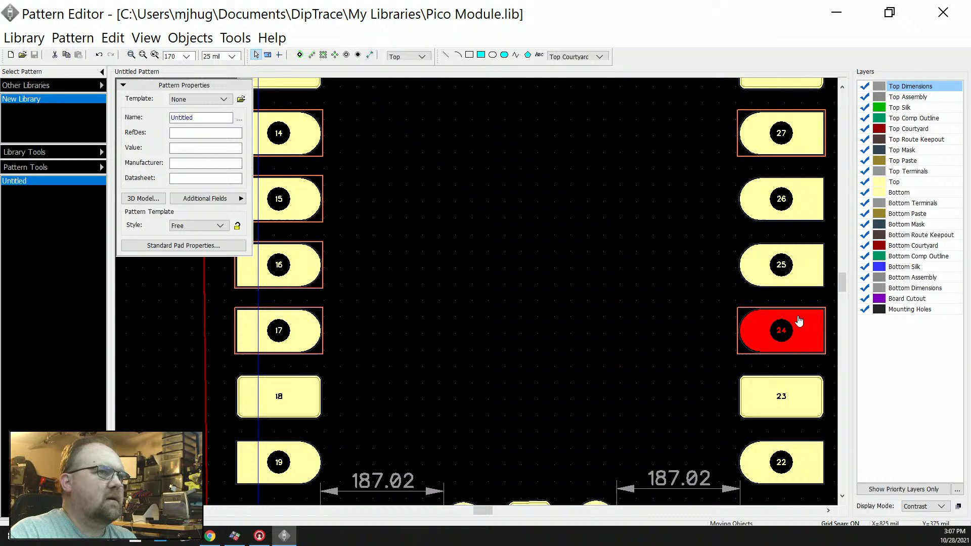
{"action": "left_click", "coordinate": [789, 276], "text": "ctrl"}
{"action": "left_click", "coordinate": [781, 212], "text": "ctrl"}
{"action": "left_click", "coordinate": [788, 467], "text": "ctrl"}
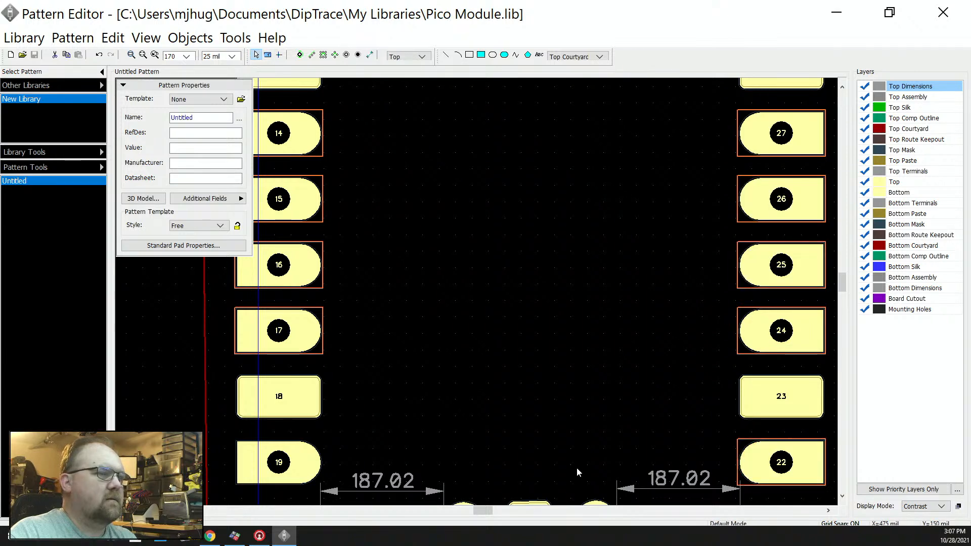
{"action": "left_click", "coordinate": [301, 463], "text": "ctrl"}
- Complete the rounded-pad selection with pads 21, 43, 41 and 20 at the lower end of the module
{"action": "scroll", "coordinate": [642, 305], "scroll_direction": "down", "scroll_amount": 10}
{"action": "scroll", "coordinate": [618, 460], "scroll_direction": "up", "scroll_amount": 10}
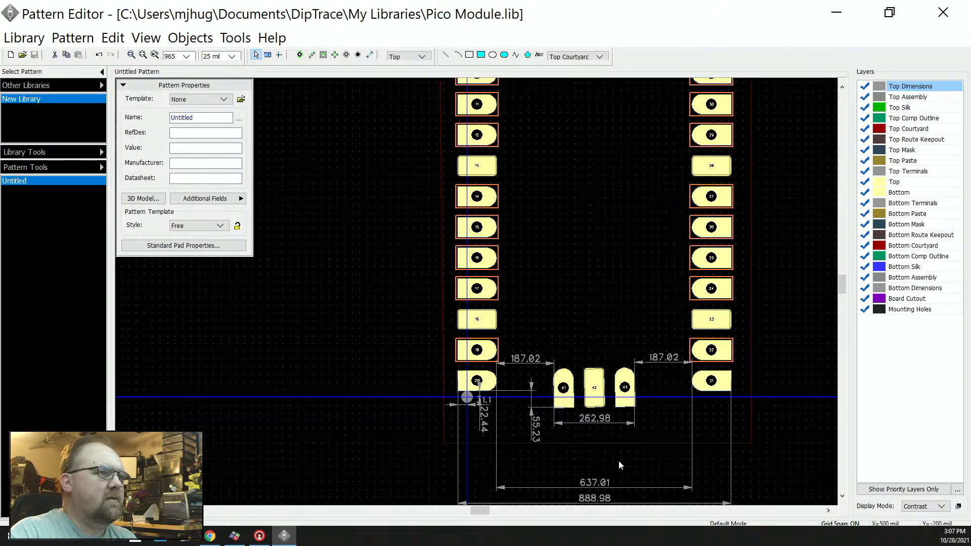
{"action": "left_click", "coordinate": [806, 290], "text": "ctrl"}
{"action": "left_click", "coordinate": [631, 305], "text": "ctrl"}
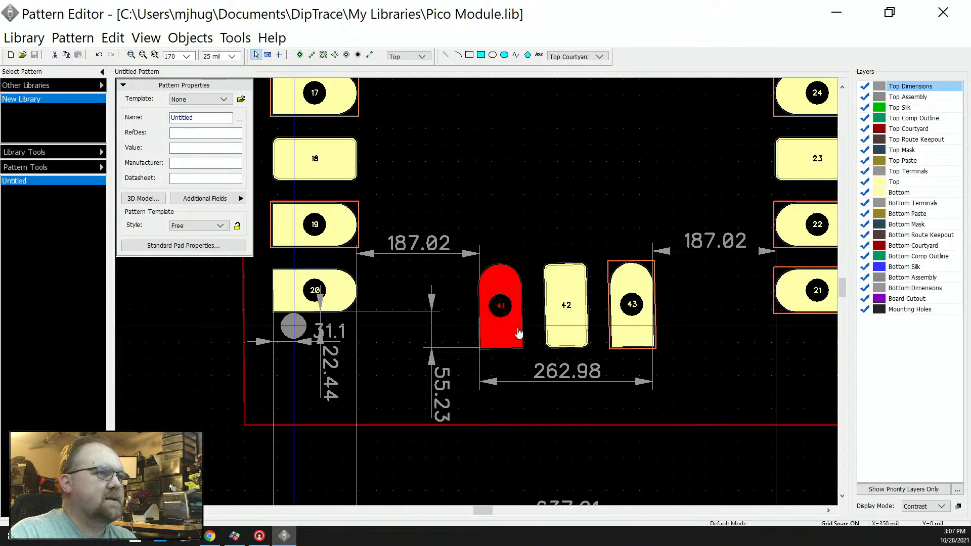
{"action": "left_click", "coordinate": [499, 307], "text": "ctrl"}
{"action": "left_click", "coordinate": [337, 306], "text": "ctrl"}
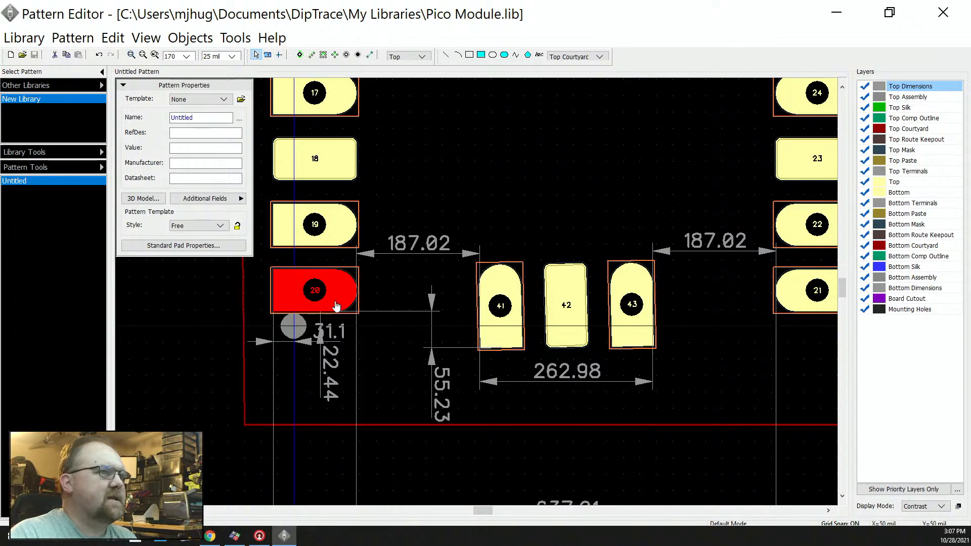
- Change the pattern's standard pad type to Surface through pad 20's properties, keeping the D-shape
{"action": "right_click", "coordinate": [337, 306]}
{"action": "left_click", "coordinate": [391, 473]}
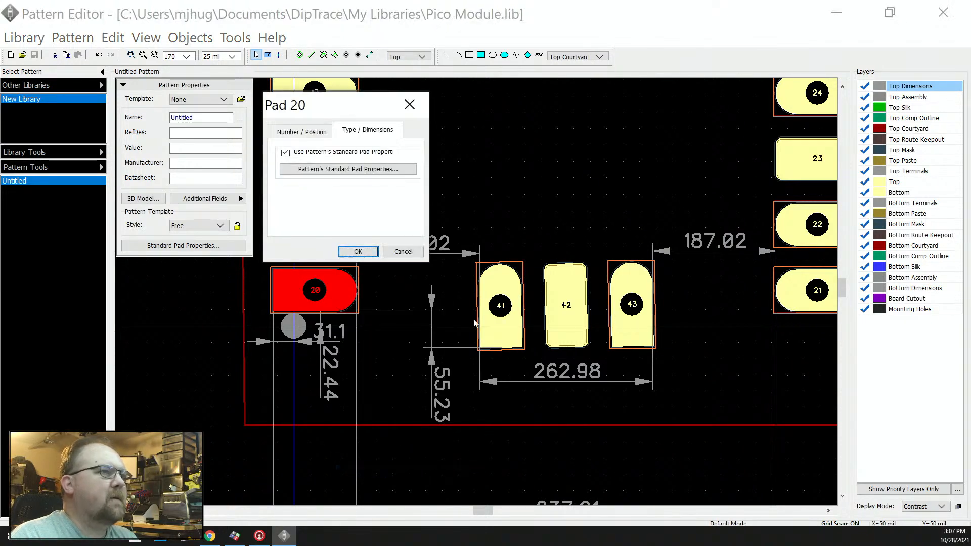
{"action": "left_click", "coordinate": [326, 170]}
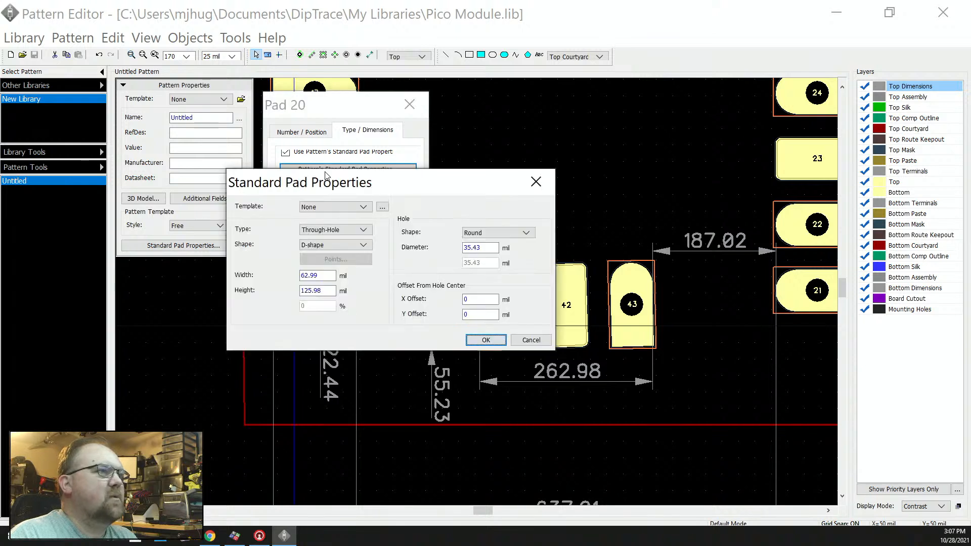
{"action": "left_click", "coordinate": [346, 230]}
{"action": "left_click", "coordinate": [341, 247]}
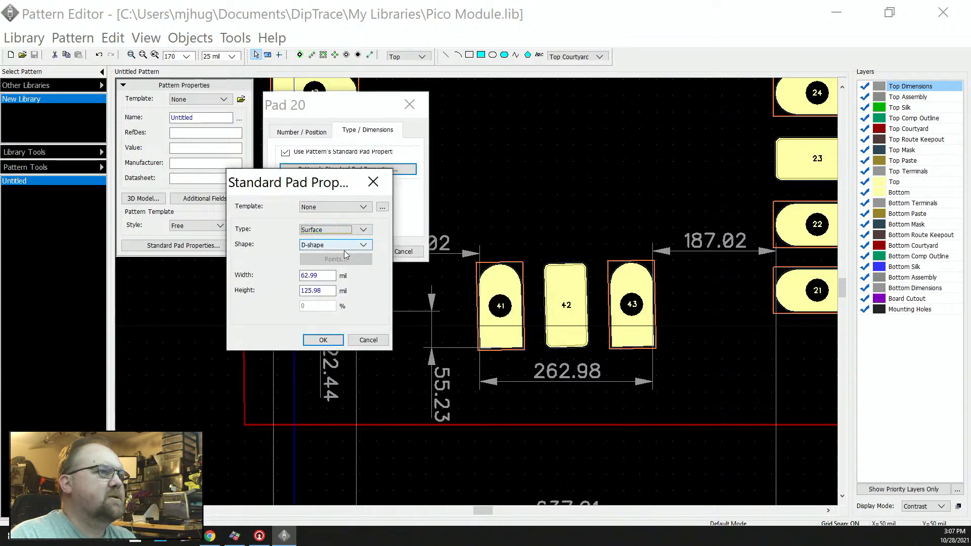
{"action": "left_click", "coordinate": [323, 338]}
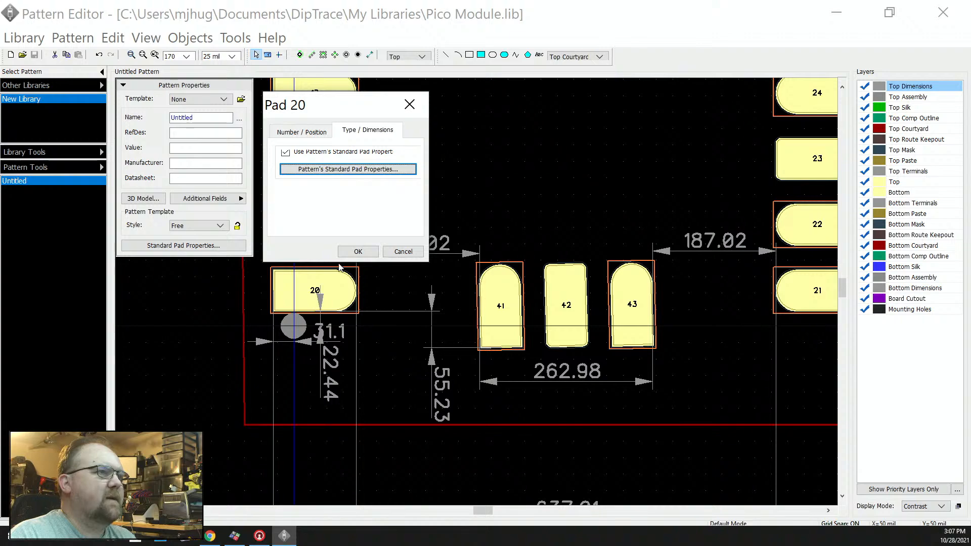
{"action": "left_click", "coordinate": [357, 252]}
- Draw a filled circle about 50 mil across on the Top Assembly layer, inside the courtyard corner beside pad 1
{"action": "scroll", "coordinate": [415, 394], "scroll_direction": "down", "scroll_amount": 5}
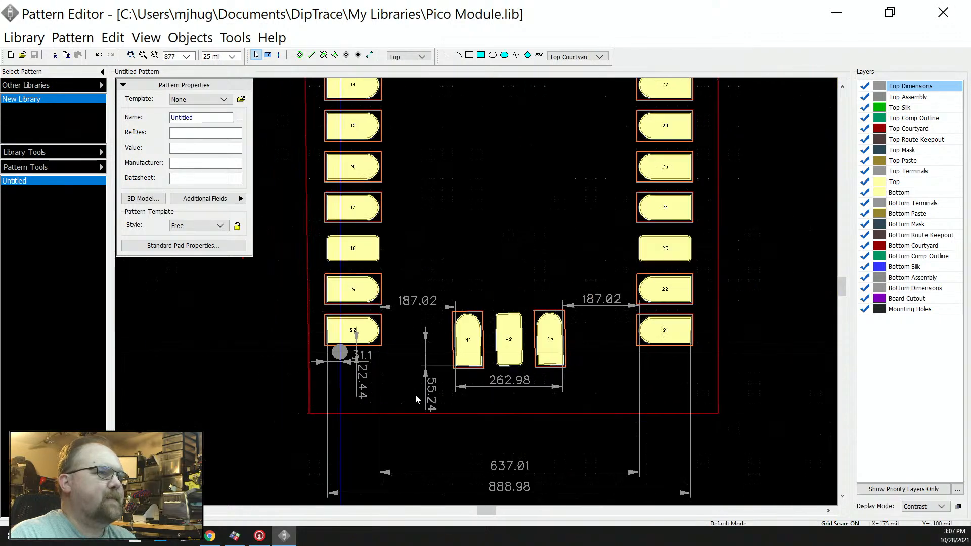
{"action": "scroll", "coordinate": [389, 198], "scroll_direction": "up", "scroll_amount": 5}
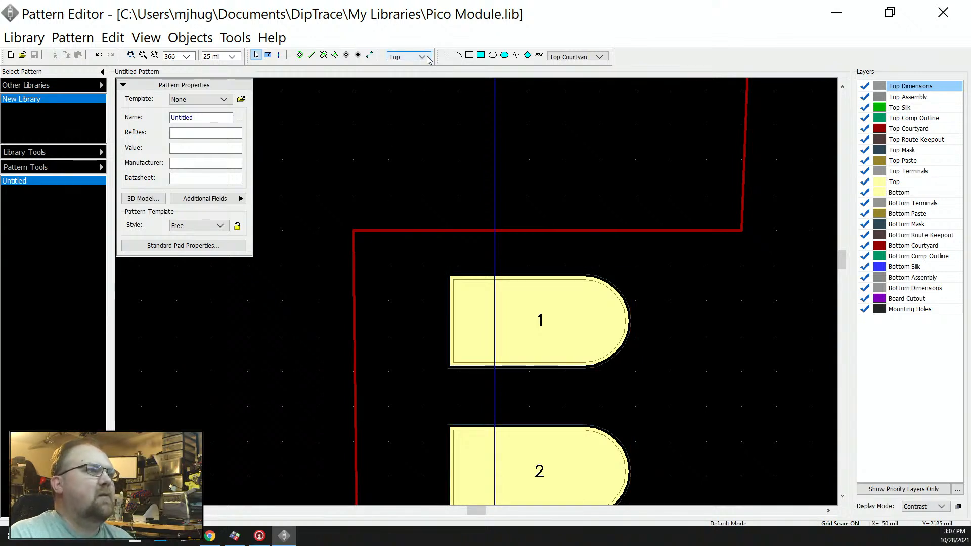
{"action": "left_click", "coordinate": [505, 57]}
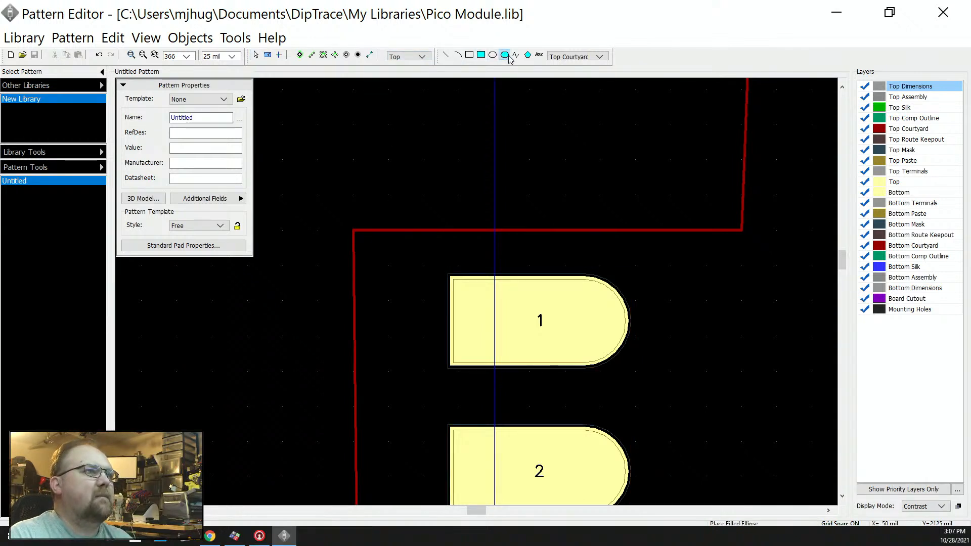
{"action": "left_click", "coordinate": [599, 56]}
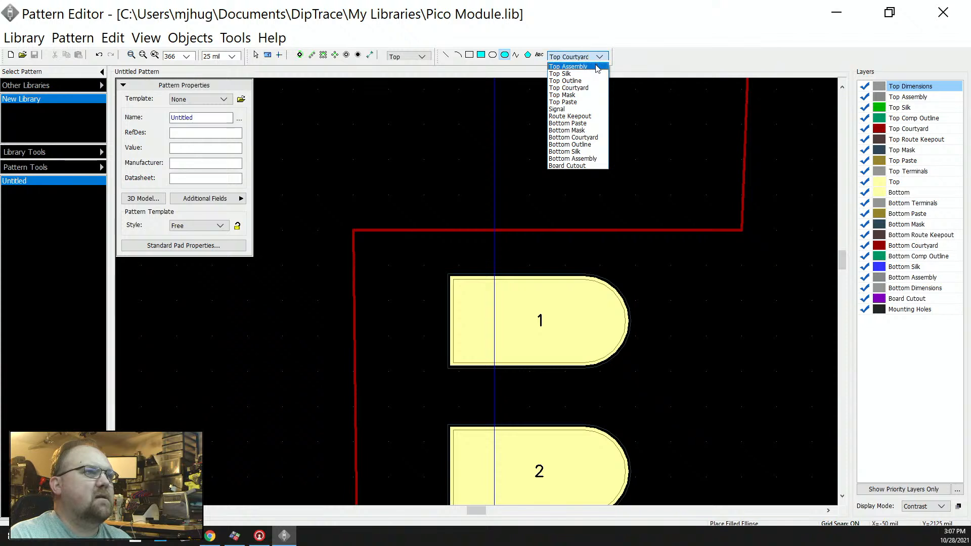
{"action": "left_click", "coordinate": [594, 69]}
{"action": "left_click", "coordinate": [353, 243]}
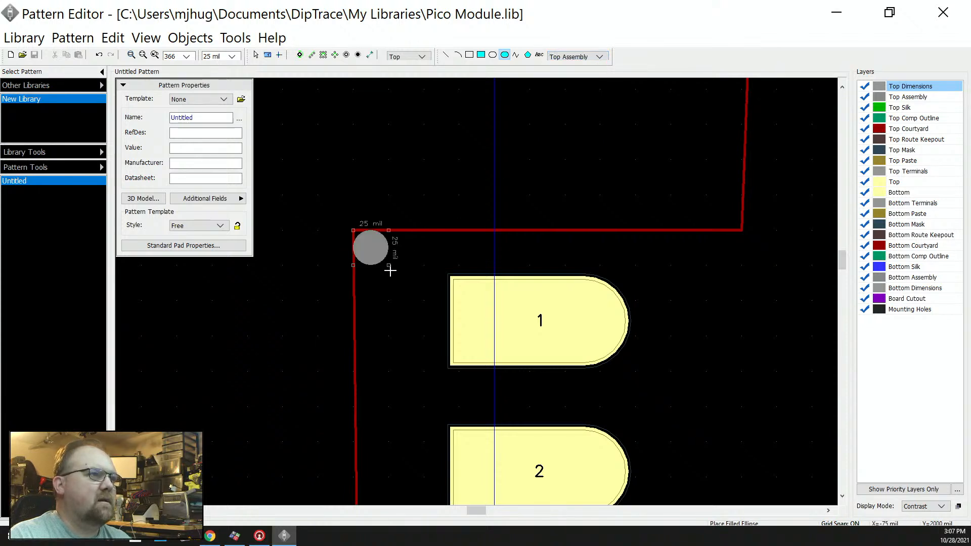
{"action": "left_click", "coordinate": [407, 306]}
- Draw a matching filled circle on the Top Silk layer over the pad 1 marker, and check it by toggling Top Assembly visibility
{"action": "left_click", "coordinate": [600, 56]}
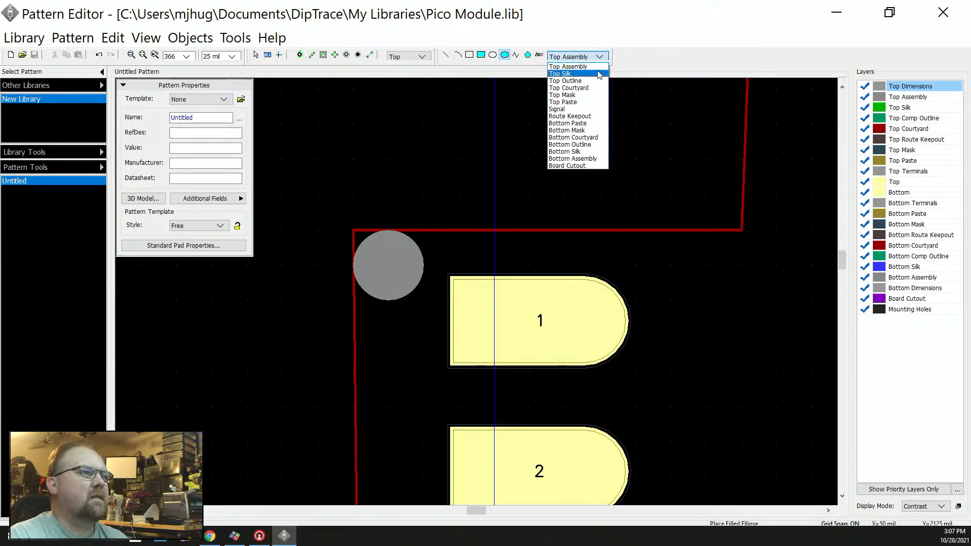
{"action": "left_click", "coordinate": [561, 74]}
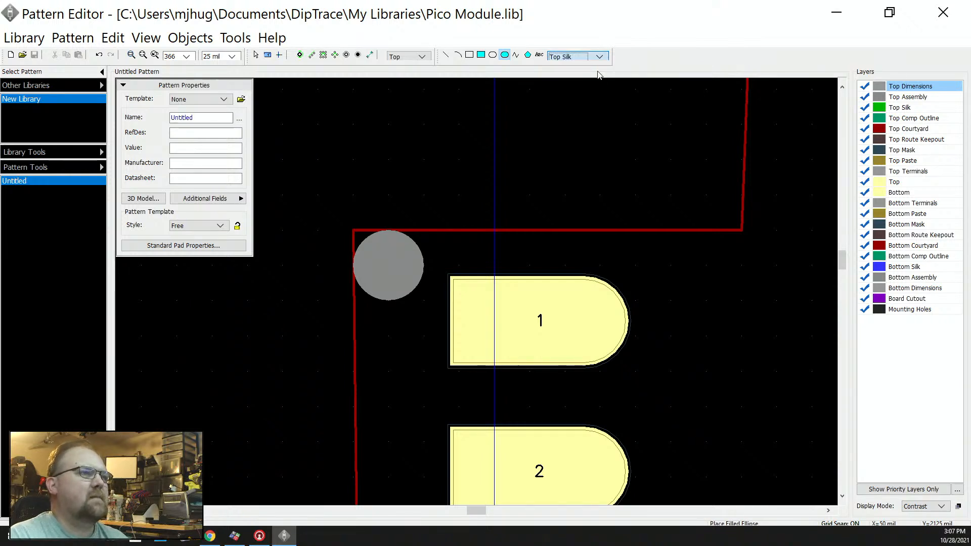
{"action": "left_click", "coordinate": [353, 230]}
{"action": "right_click", "coordinate": [435, 306]}
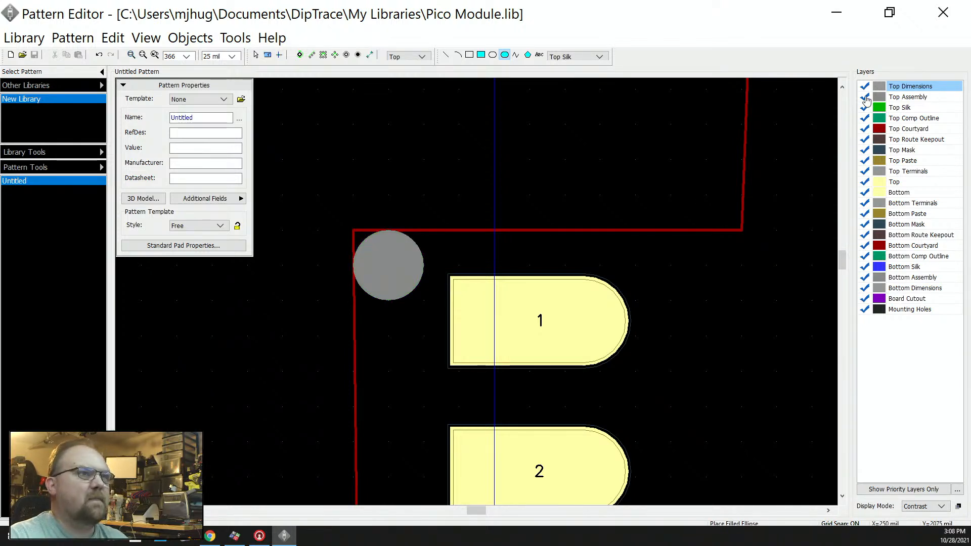
{"action": "left_click", "coordinate": [864, 98]}
{"action": "left_click", "coordinate": [864, 97]}
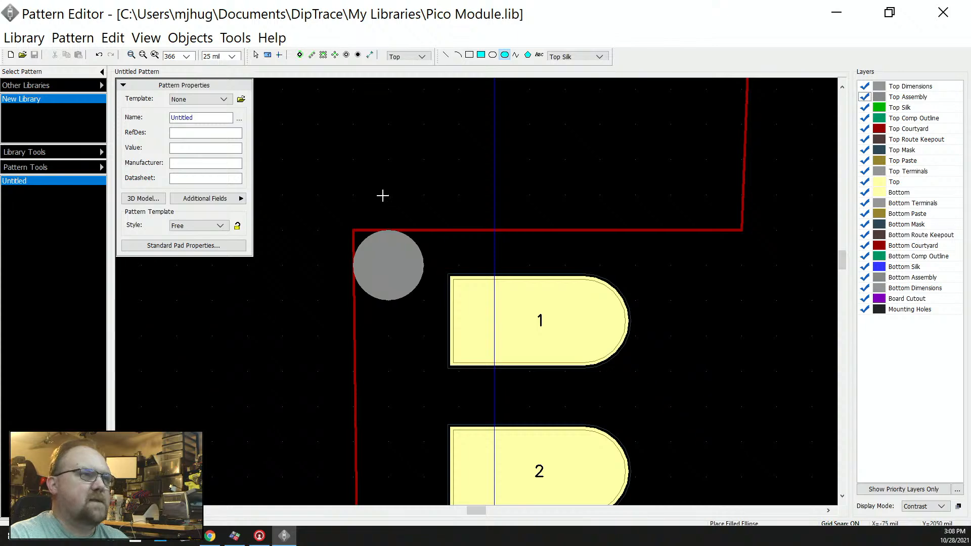
- Move the courtyard corner at the base of the extension on the pad 1 side inward about 25 mil to make that edge vertical
{"action": "scroll", "coordinate": [382, 196], "scroll_direction": "down", "scroll_amount": 8}
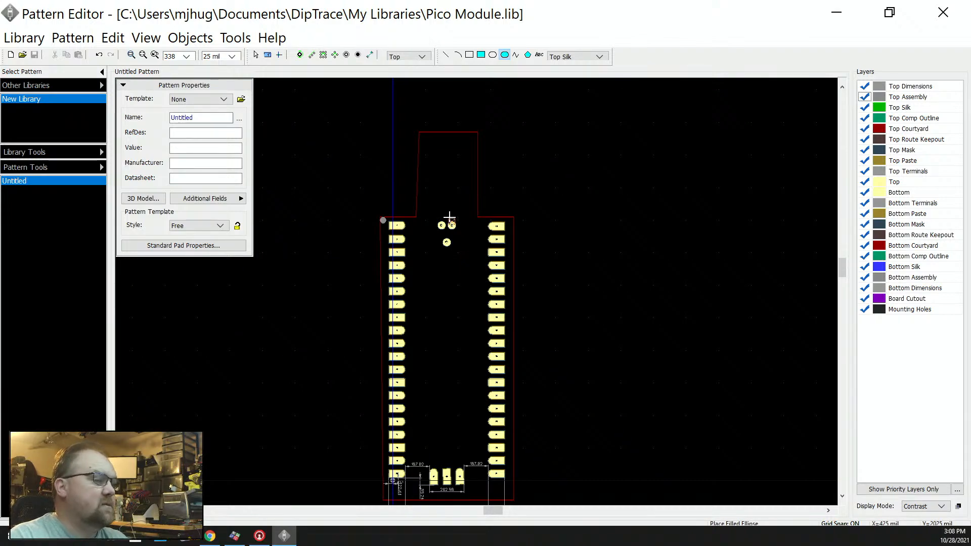
{"action": "scroll", "coordinate": [449, 217], "scroll_direction": "up", "scroll_amount": 3}
{"action": "scroll", "coordinate": [416, 207], "scroll_direction": "up", "scroll_amount": 3}
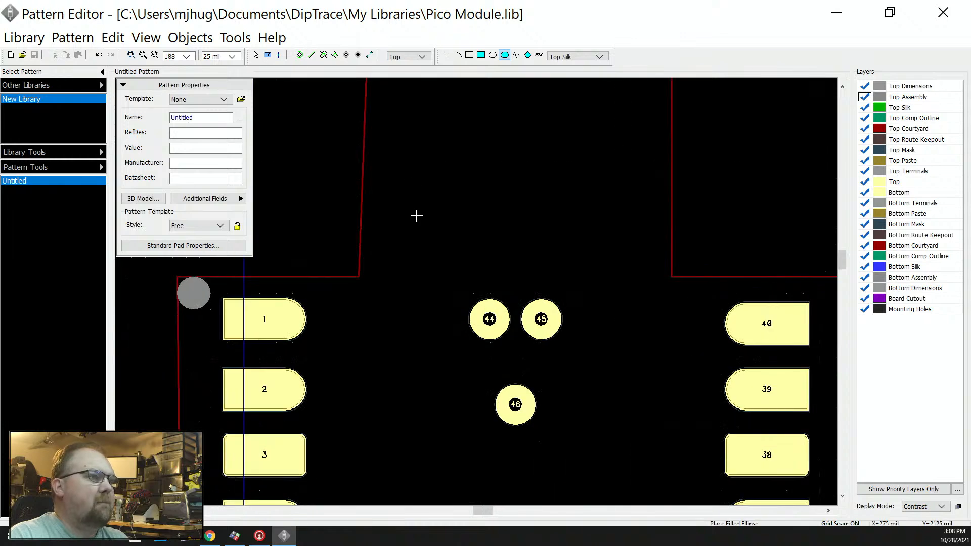
{"action": "left_click", "coordinate": [256, 56]}
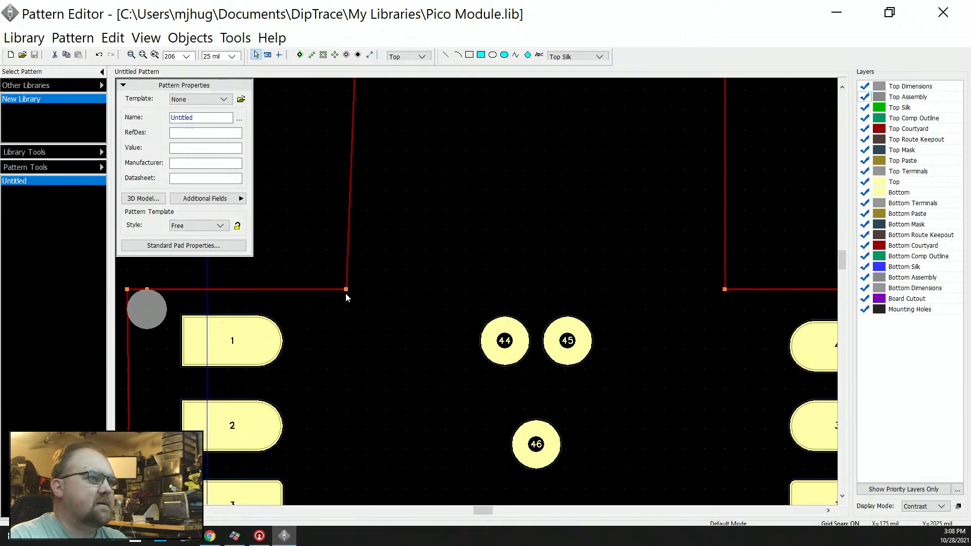
{"action": "left_click_drag", "start_coordinate": [344, 291], "coordinate": [366, 289]}
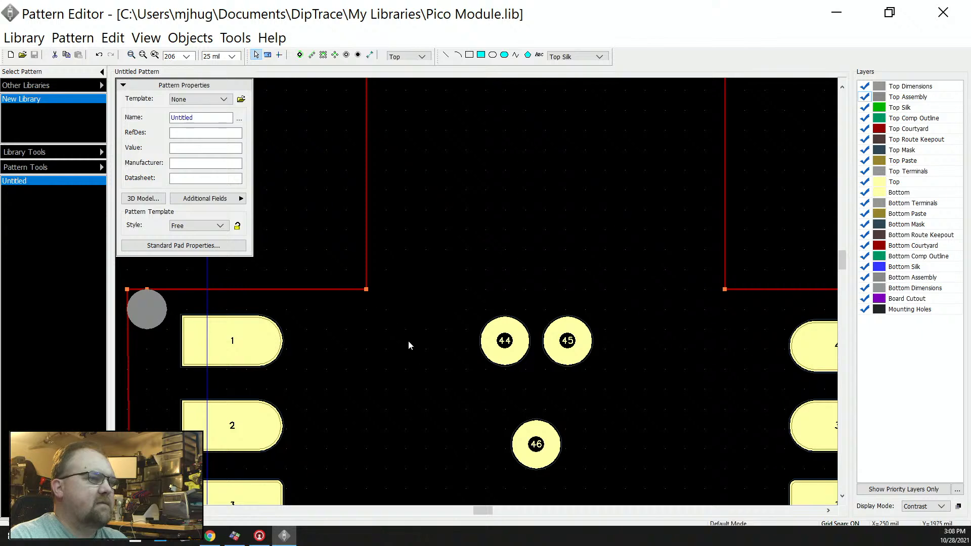
- Collapse the courtyard extension by moving its two outer corners back onto the outline edge beside the pads 1 and 40 row
{"action": "scroll", "coordinate": [367, 392], "scroll_direction": "down", "scroll_amount": 4}
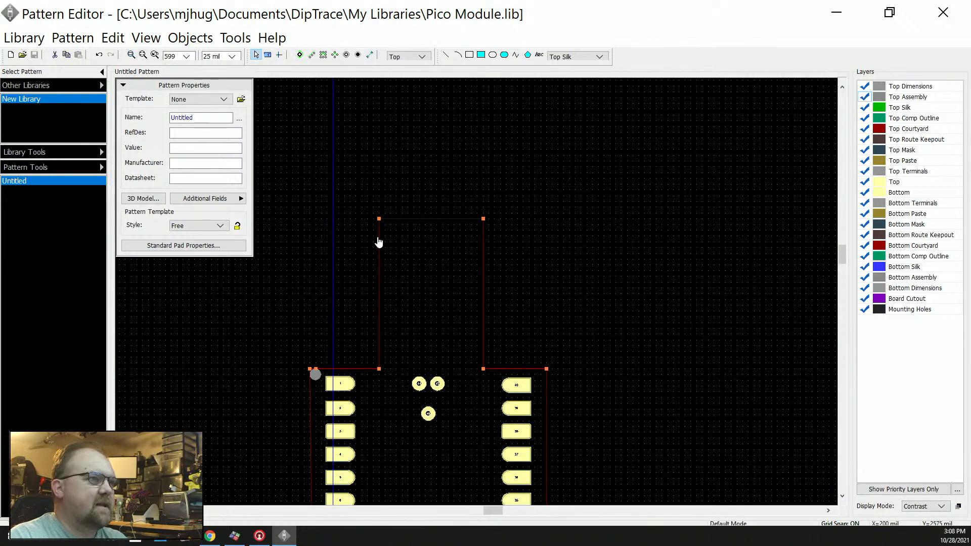
{"action": "left_click_drag", "start_coordinate": [360, 191], "coordinate": [512, 257]}
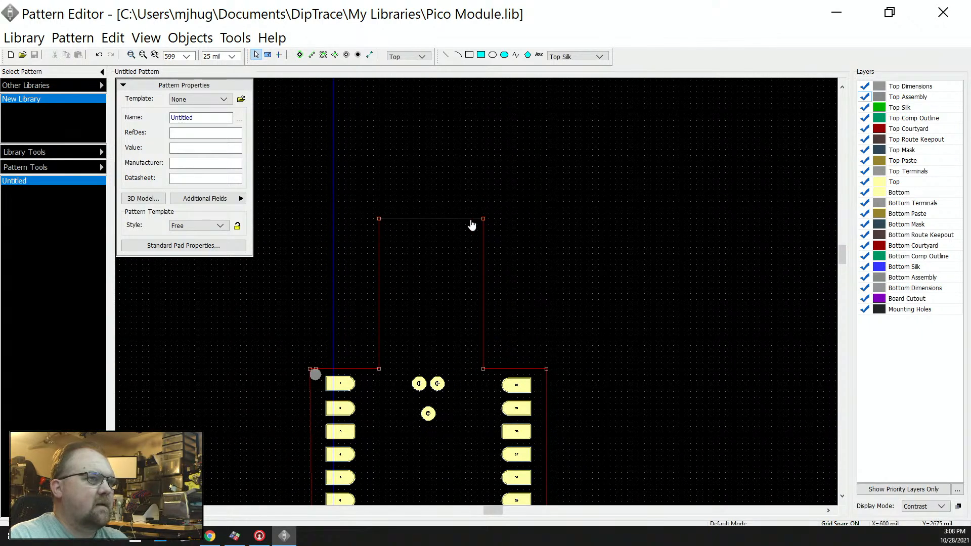
{"action": "left_click_drag", "start_coordinate": [481, 219], "coordinate": [471, 369]}
{"action": "left_click_drag", "start_coordinate": [378, 217], "coordinate": [396, 368]}
- Delete the two redundant outline points between pads 1 and 44 on the courtyard edge
{"action": "scroll", "coordinate": [403, 374], "scroll_direction": "up", "scroll_amount": 3}
{"action": "scroll", "coordinate": [403, 374], "scroll_direction": "up", "scroll_amount": 3}
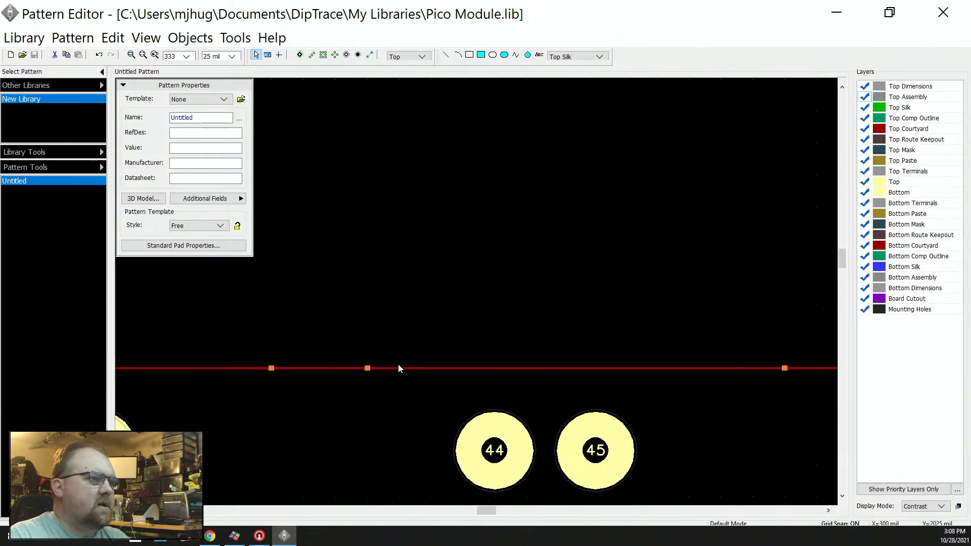
{"action": "right_click", "coordinate": [368, 369]}
{"action": "left_click", "coordinate": [404, 393]}
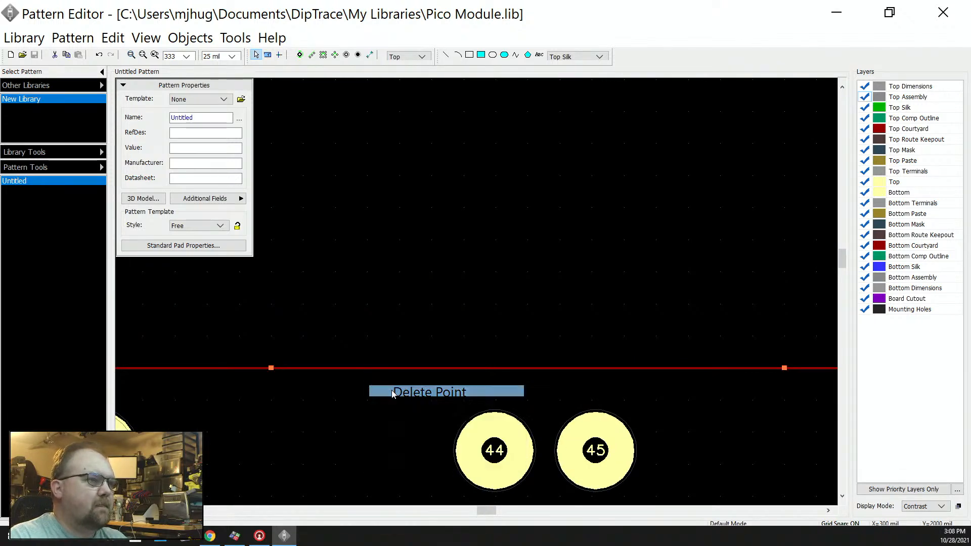
{"action": "right_click", "coordinate": [271, 368]}
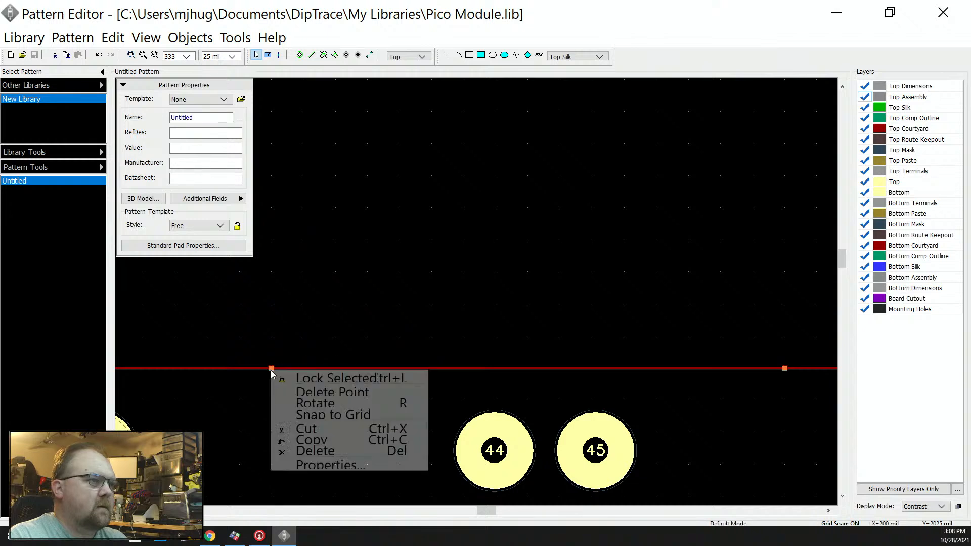
{"action": "left_click", "coordinate": [324, 393]}
- Delete the two redundant outline points between pads 45 and 40 on the courtyard edge
{"action": "scroll", "coordinate": [286, 389], "scroll_direction": "down", "scroll_amount": 3}
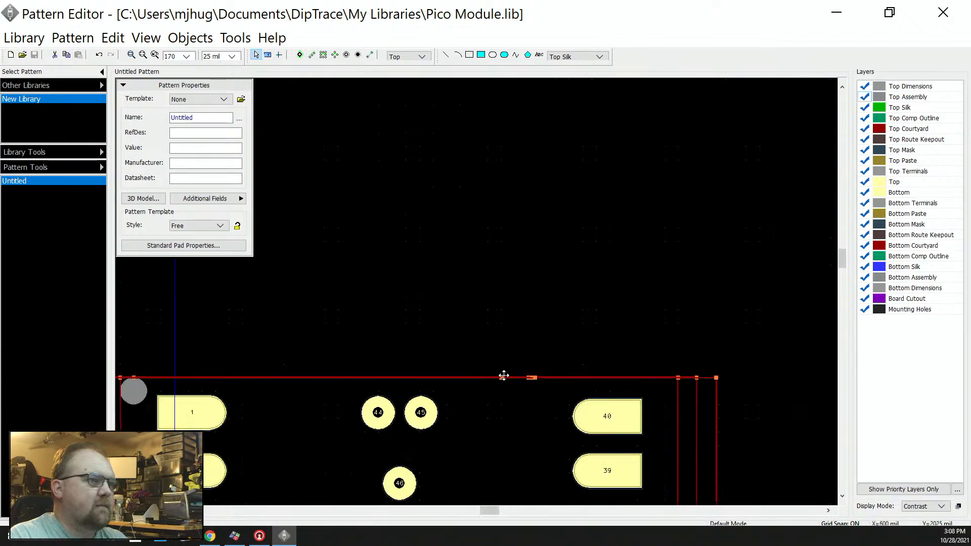
{"action": "scroll", "coordinate": [505, 379], "scroll_direction": "up", "scroll_amount": 3}
{"action": "right_click", "coordinate": [495, 381]}
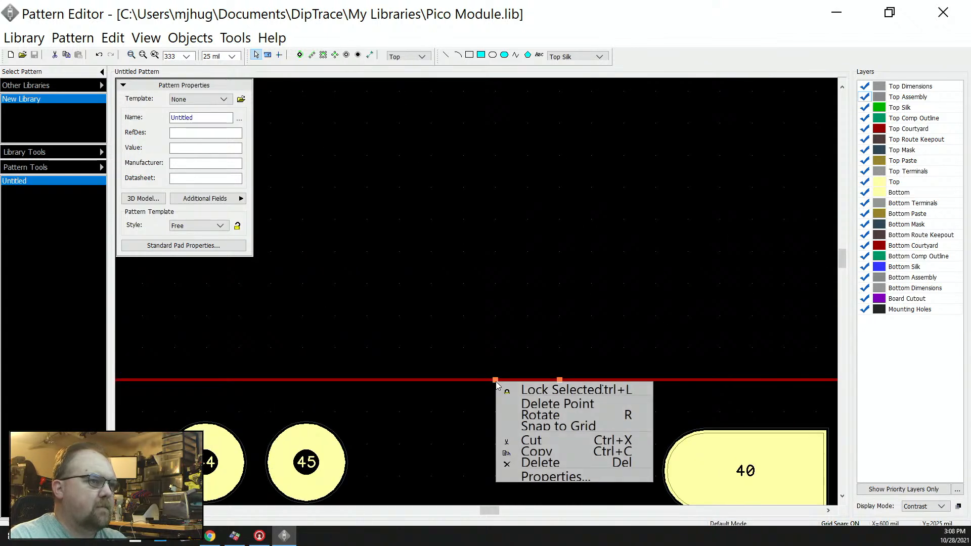
{"action": "left_click", "coordinate": [526, 403]}
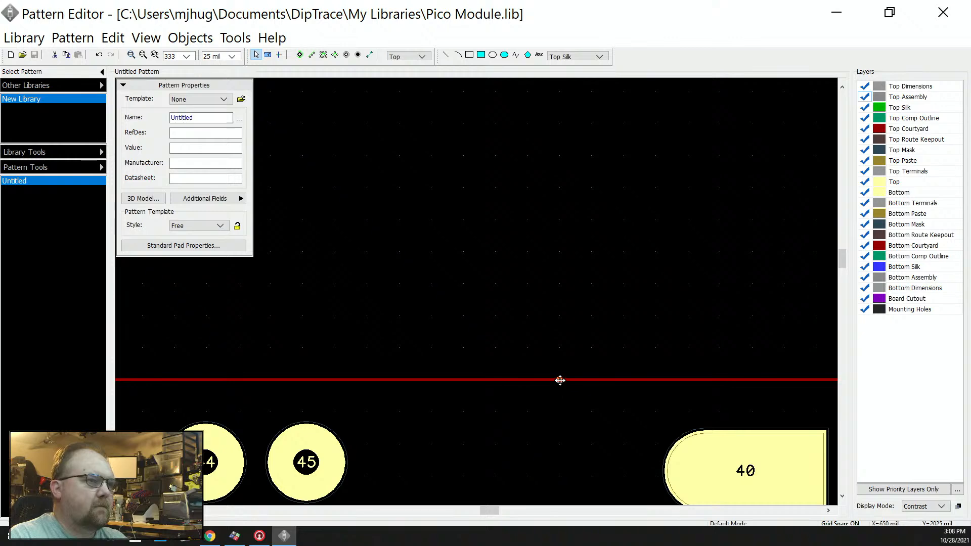
{"action": "right_click", "coordinate": [559, 380]}
{"action": "left_click", "coordinate": [576, 403]}
- Delete the extra outline point next to the courtyard corner at the pin 1 marker circle
{"action": "scroll", "coordinate": [361, 351], "scroll_direction": "down", "scroll_amount": 3}
{"action": "scroll", "coordinate": [615, 351], "scroll_direction": "down", "scroll_amount": 4}
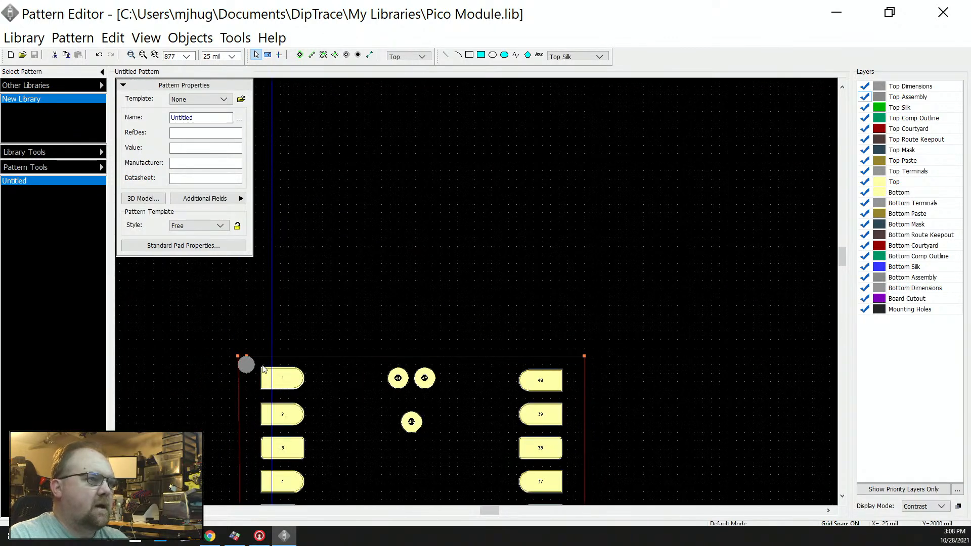
{"action": "scroll", "coordinate": [265, 366], "scroll_direction": "up", "scroll_amount": 7}
{"action": "scroll", "coordinate": [199, 356], "scroll_direction": "up", "scroll_amount": 6}
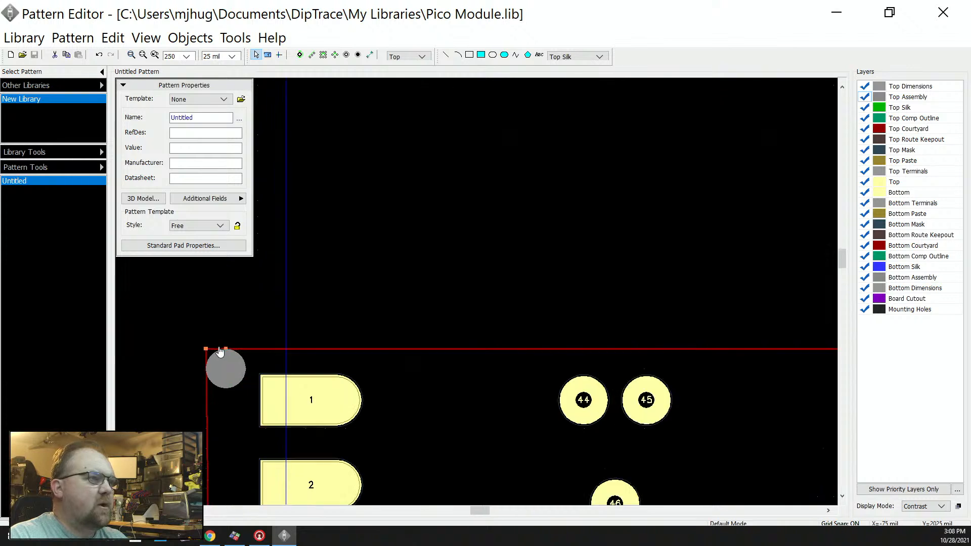
{"action": "right_click", "coordinate": [248, 355]}
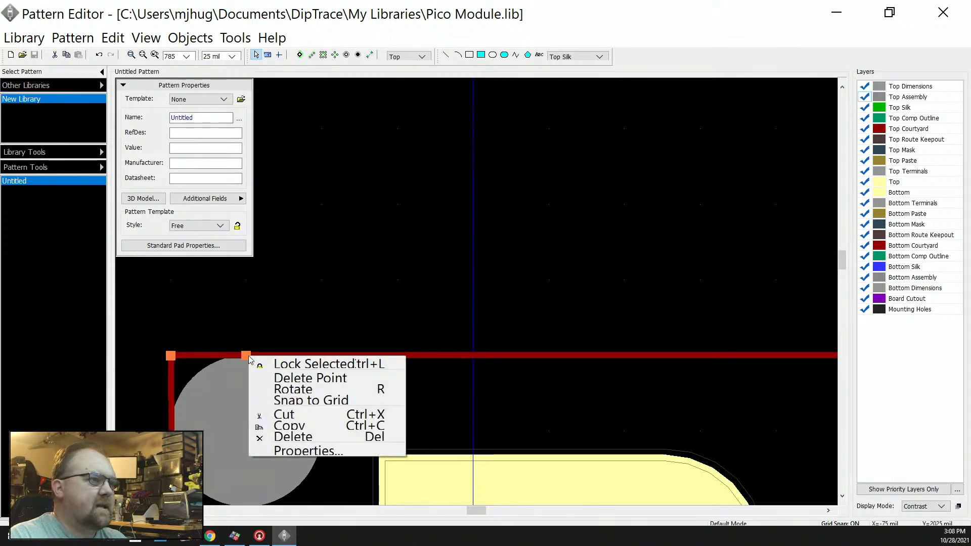
{"action": "left_click", "coordinate": [280, 378]}
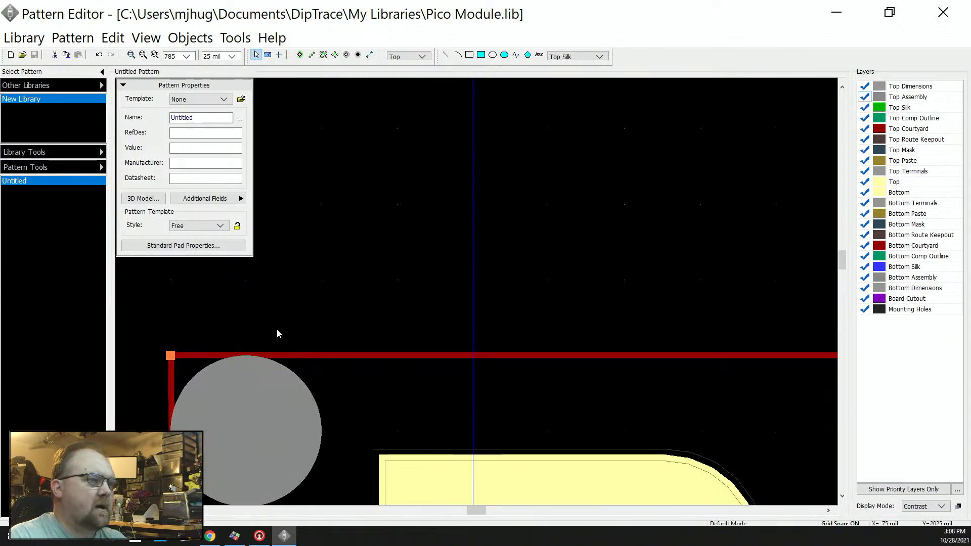
{"action": "scroll", "coordinate": [275, 332], "scroll_direction": "down", "scroll_amount": 7}
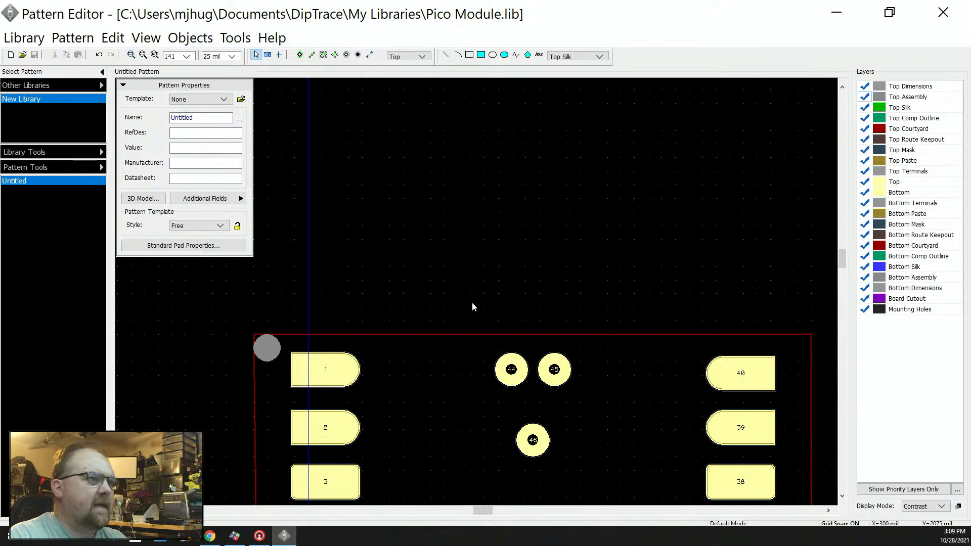
- Add a Top Courtyard rectangle about 550 mil wide and 125 mil high, resting on the outside of the courtyard edge near pads 44 and 45
{"action": "left_click", "coordinate": [469, 55]}
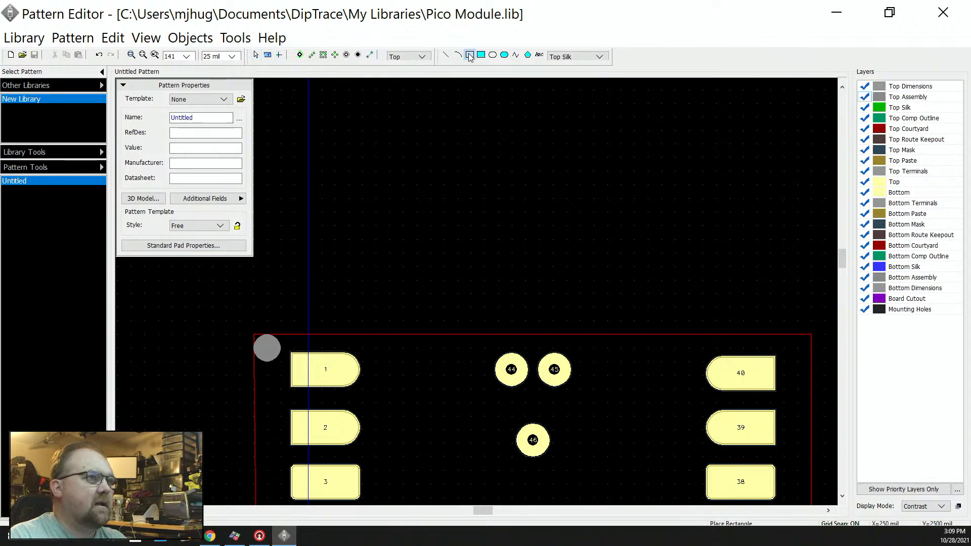
{"action": "left_click", "coordinate": [594, 59]}
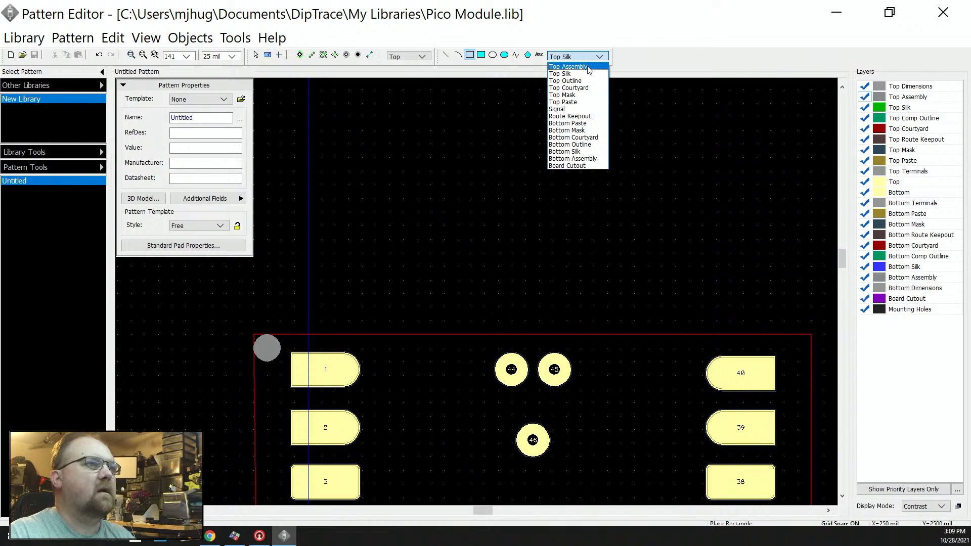
{"action": "left_click", "coordinate": [588, 92]}
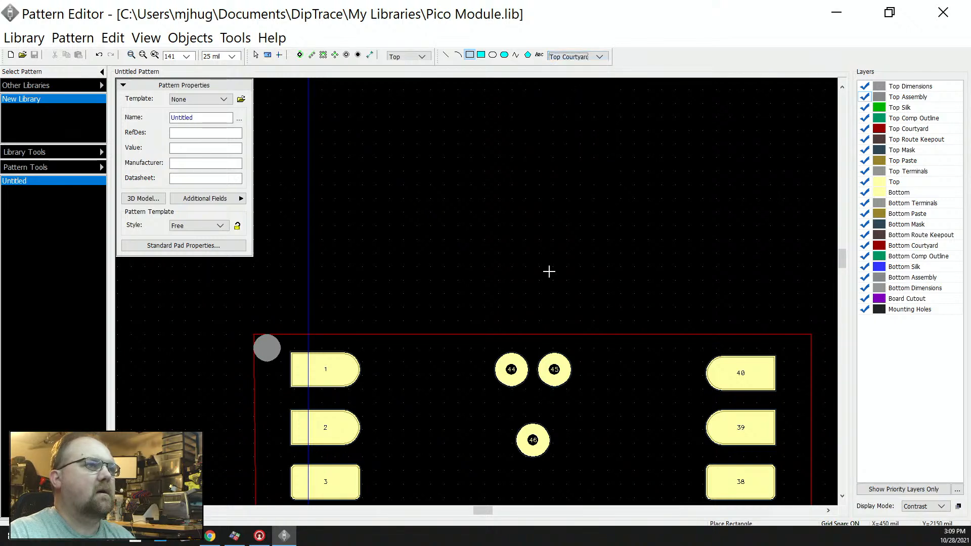
{"action": "left_click", "coordinate": [376, 320]}
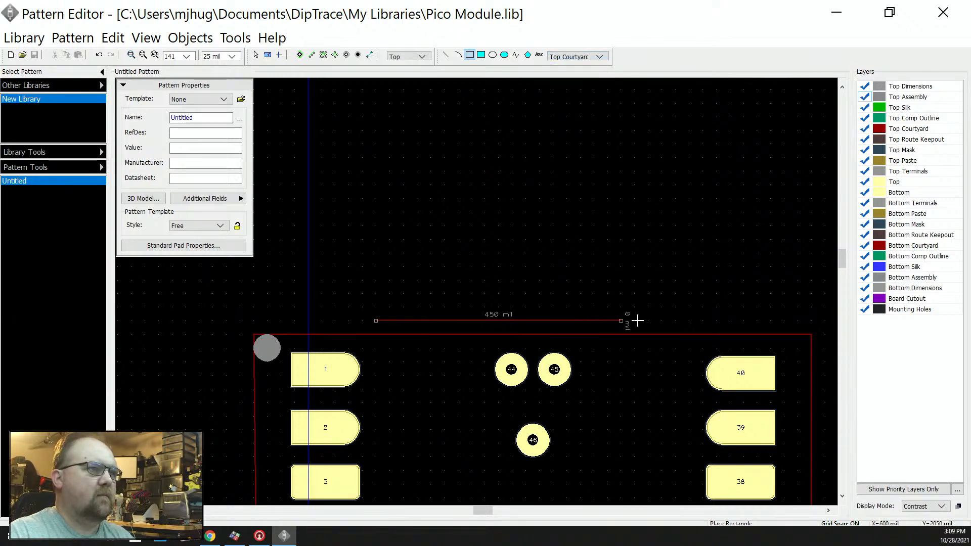
{"action": "left_click", "coordinate": [673, 349]}
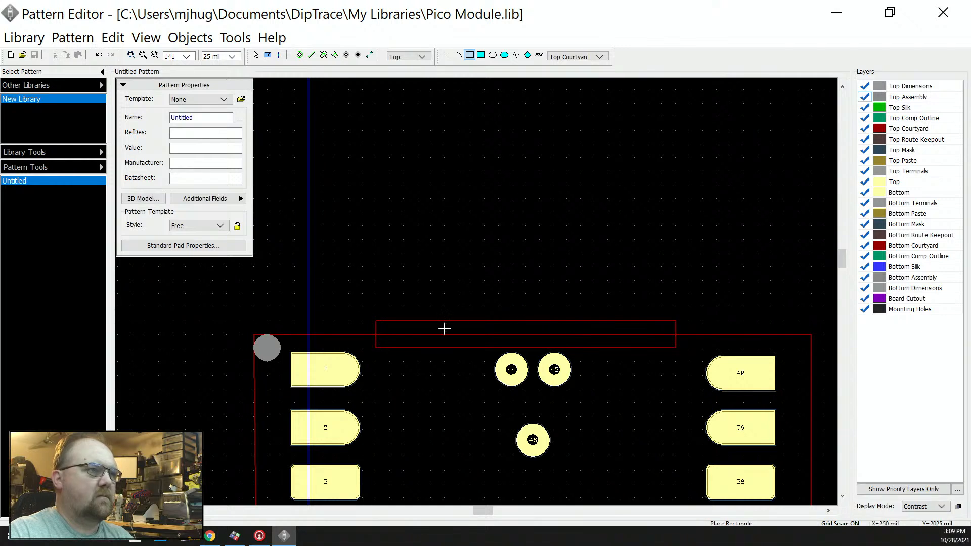
{"action": "left_click", "coordinate": [256, 55]}
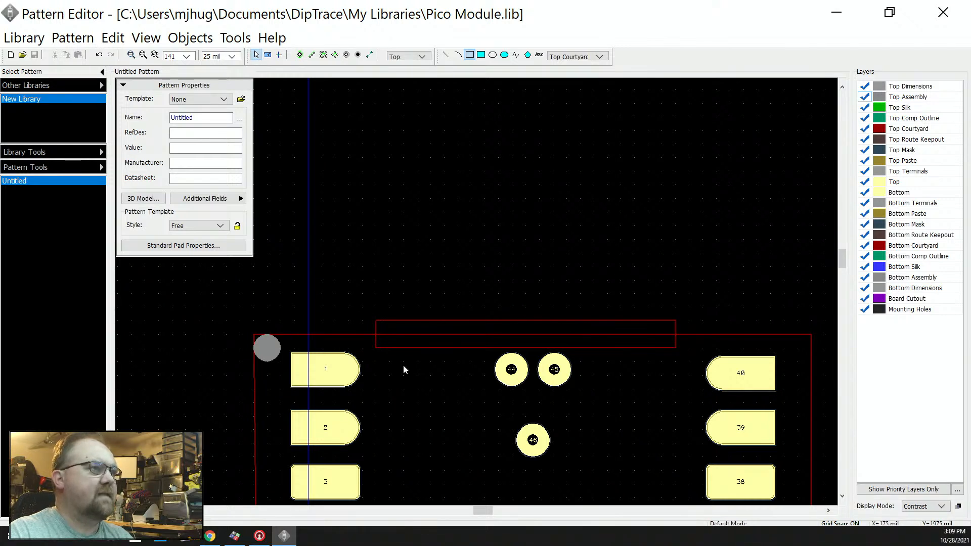
{"action": "left_click_drag", "start_coordinate": [376, 326], "coordinate": [376, 316]}
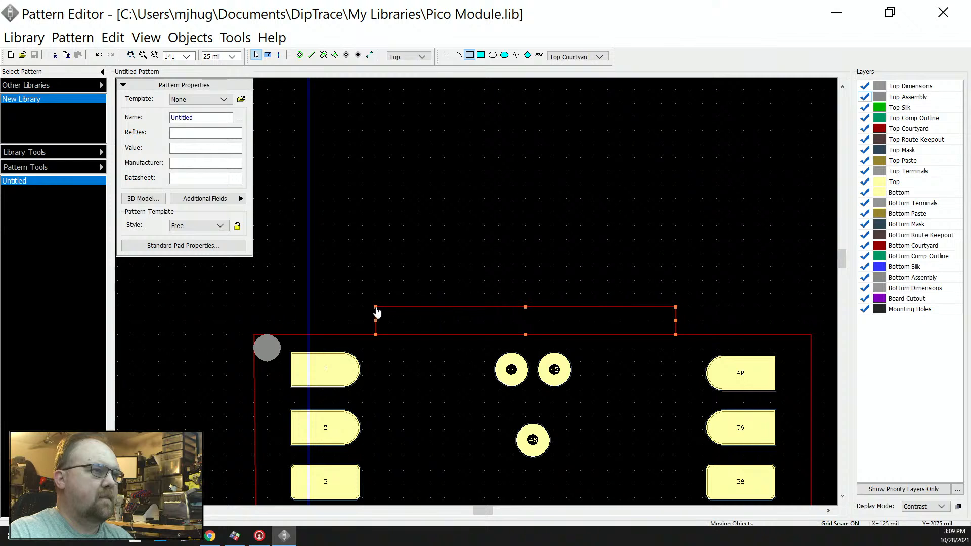
{"action": "left_click_drag", "start_coordinate": [525, 307], "coordinate": [531, 273]}
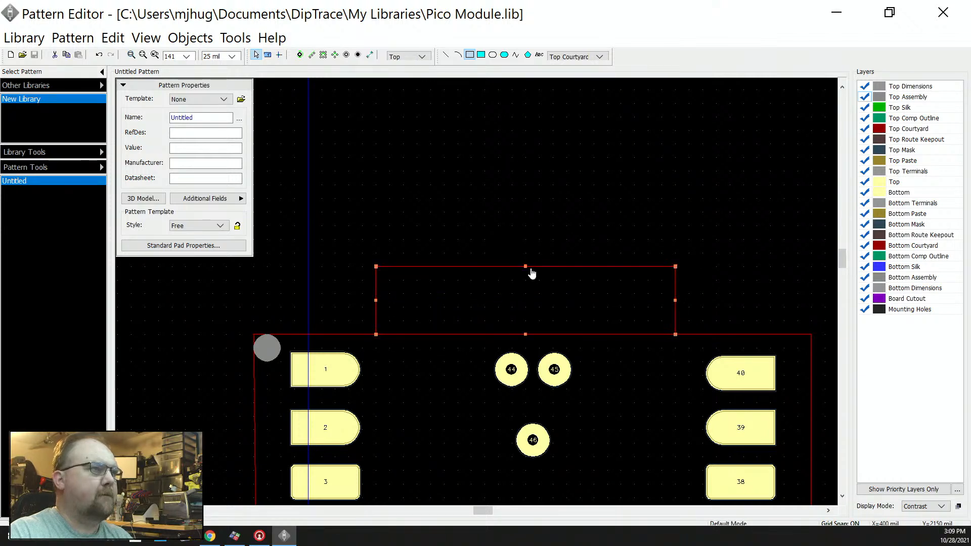
{"action": "left_click", "coordinate": [539, 54]}
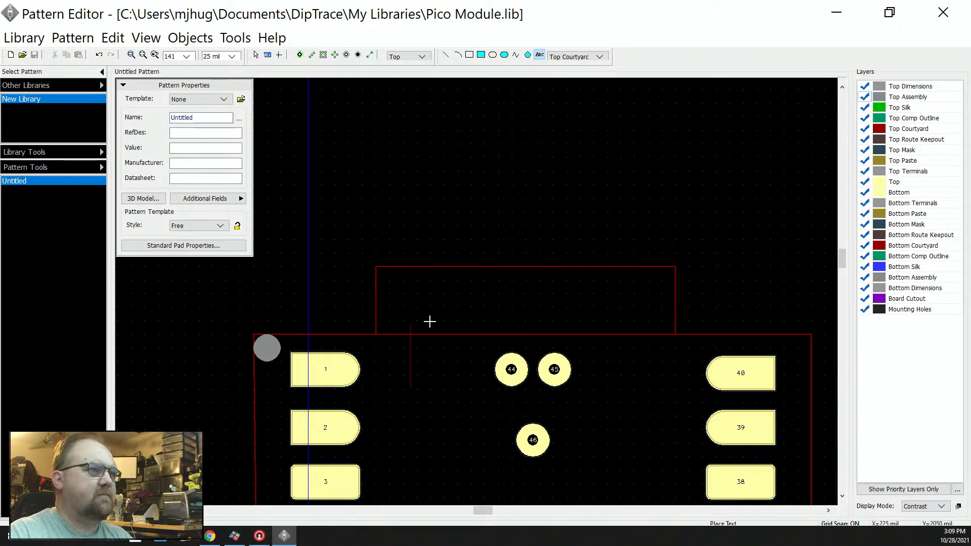
{"action": "type", "text": "Board Edge"}
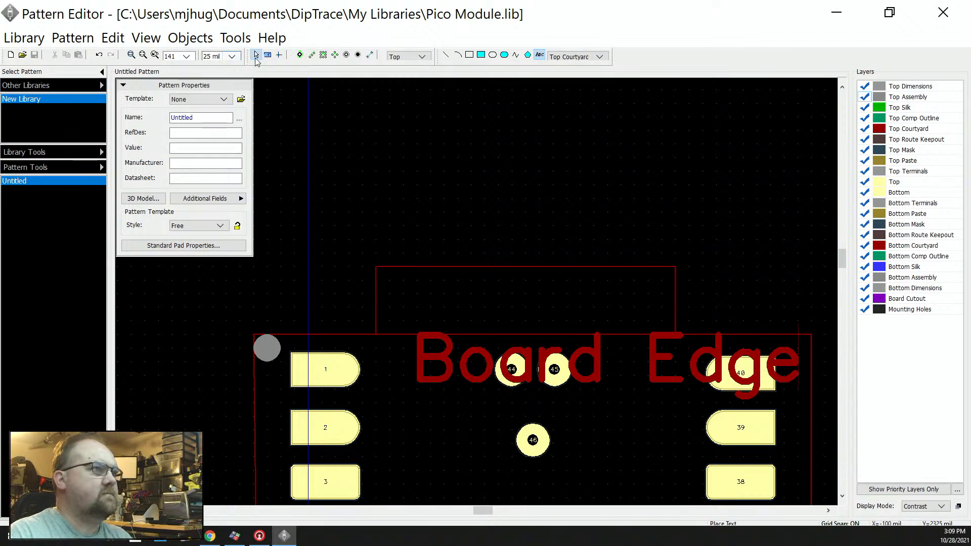
{"action": "left_click", "coordinate": [255, 56]}
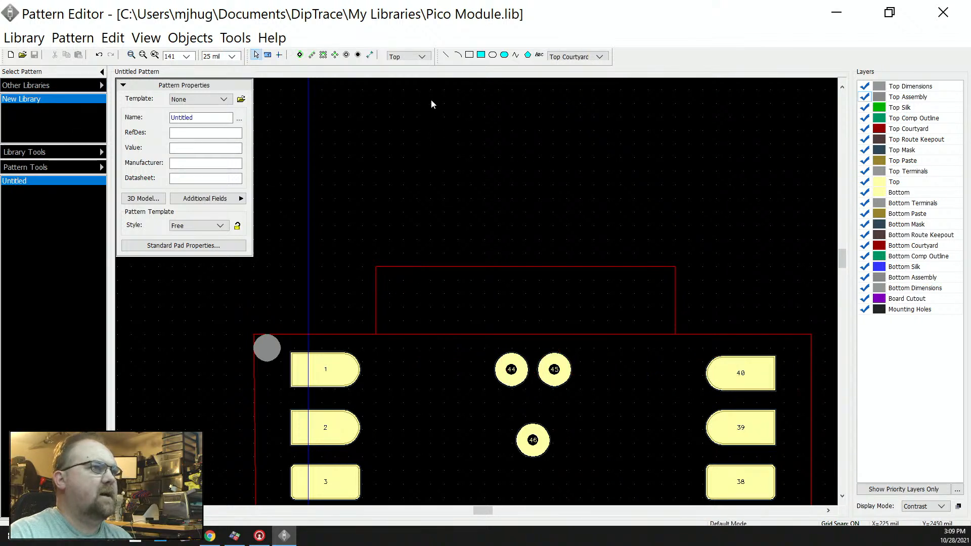
{"action": "left_click", "coordinate": [539, 55]}
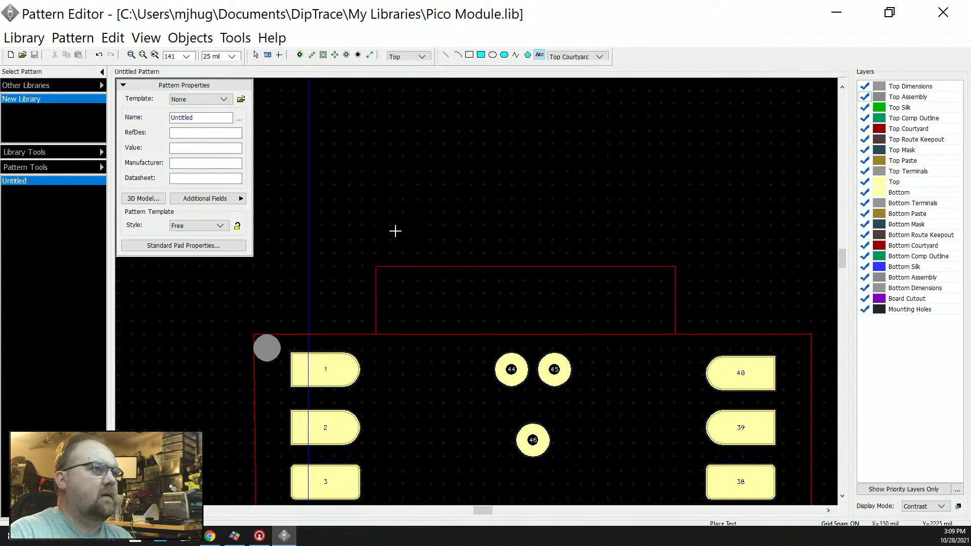
{"action": "type", "text": "Board Edge"}
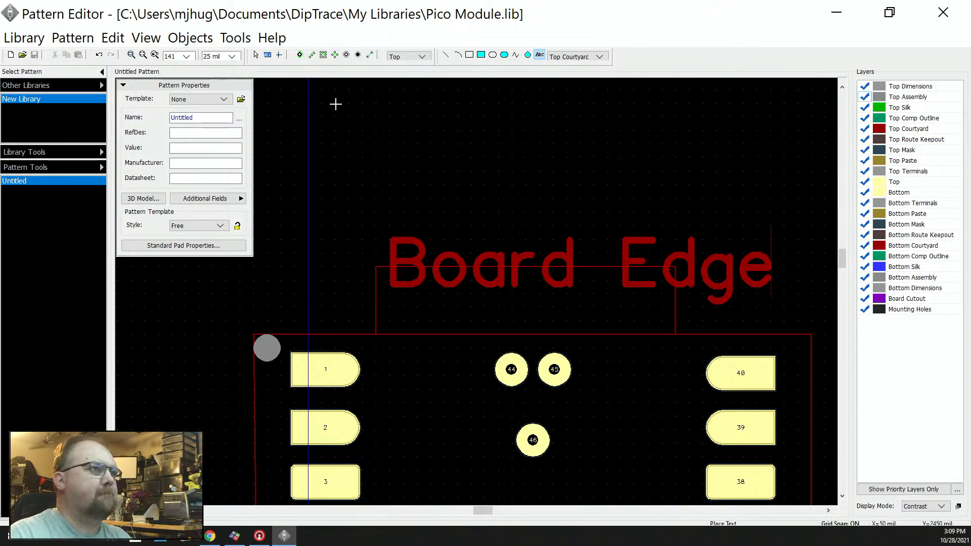
{"action": "left_click", "coordinate": [256, 55]}
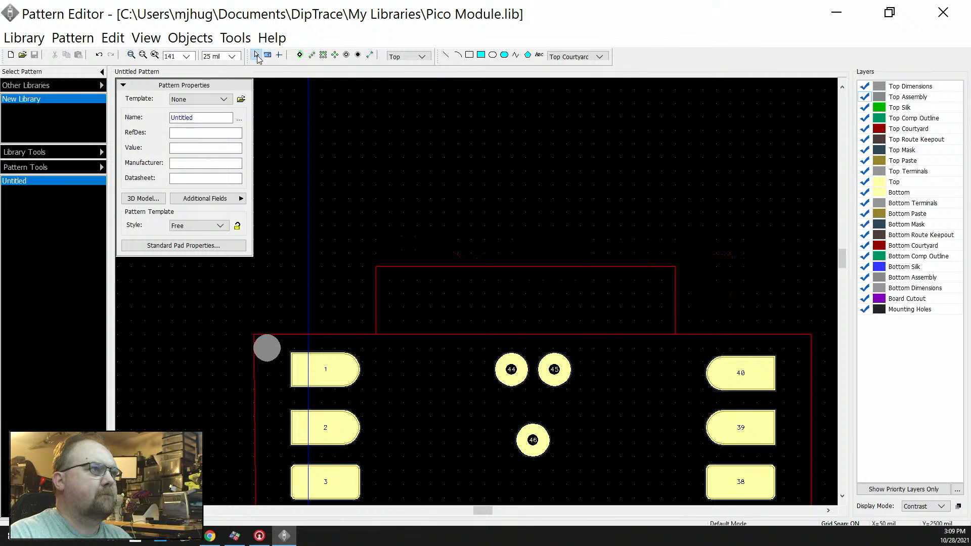
- Place the text "Board Edge" on the Top Courtyard layer and center it over the new rectangle
{"action": "left_click", "coordinate": [539, 55]}
{"action": "left_click", "coordinate": [377, 238]}
{"action": "type", "text": "B"}
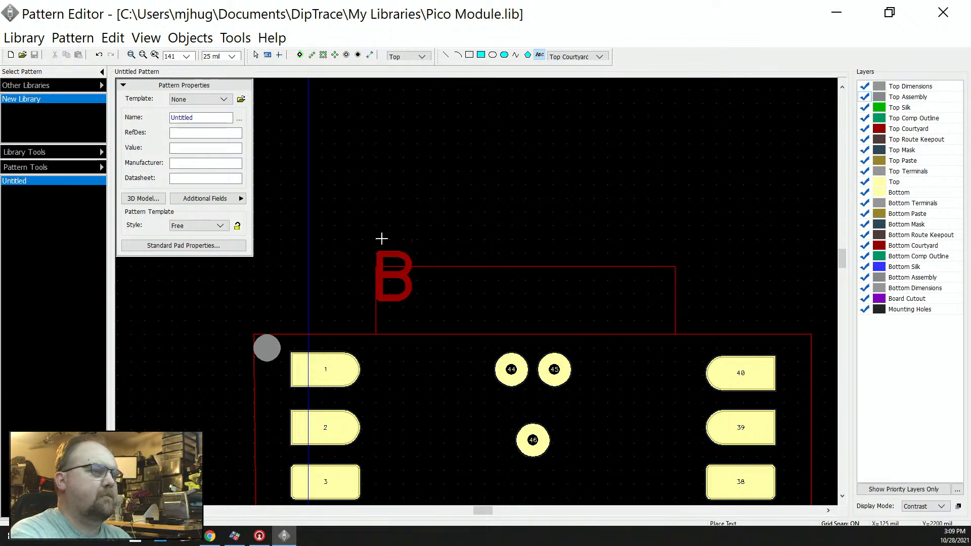
{"action": "type", "text": "oard Edge"}
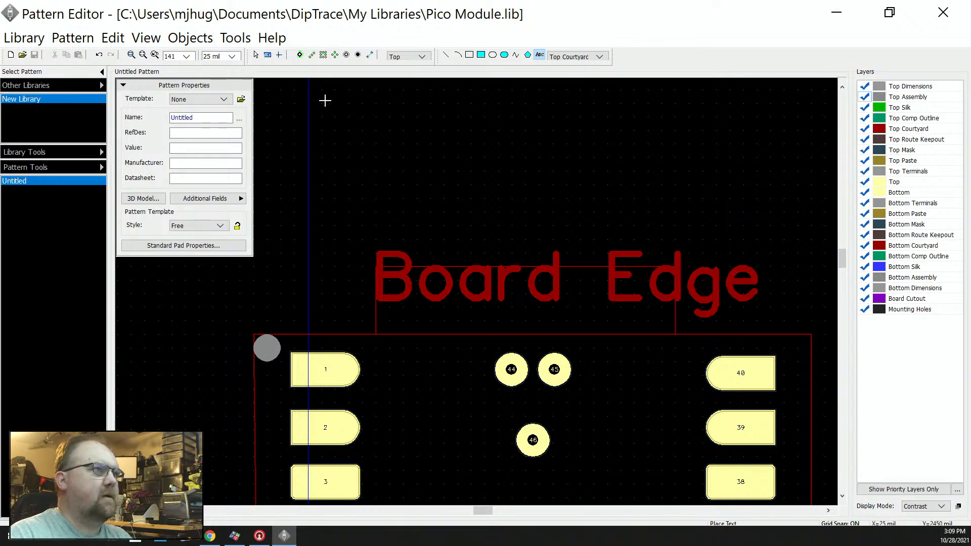
{"action": "left_click", "coordinate": [256, 56]}
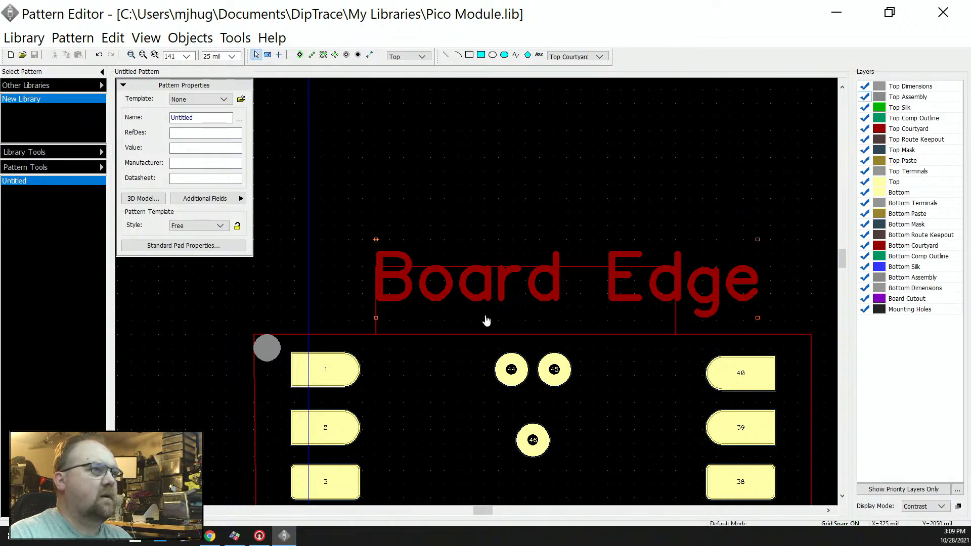
{"action": "left_click_drag", "start_coordinate": [479, 309], "coordinate": [445, 308]}
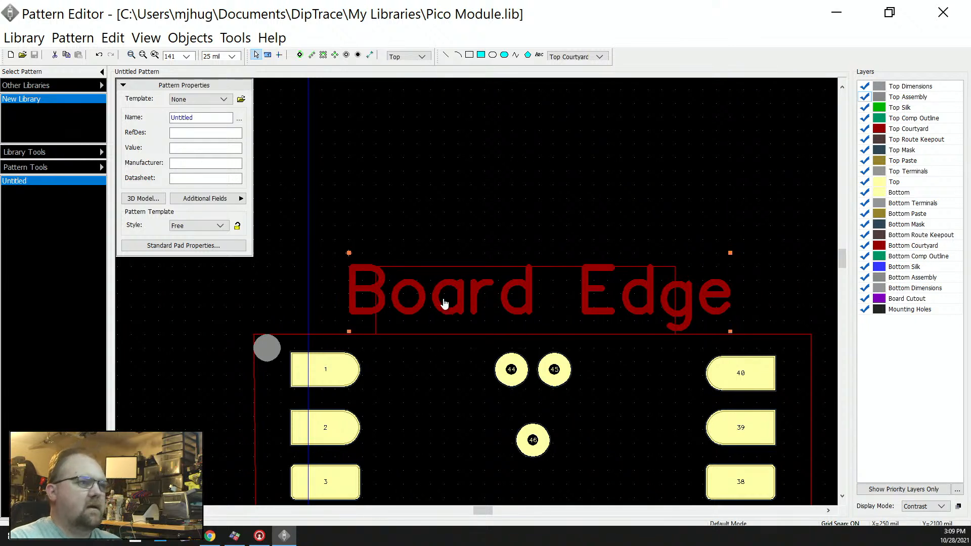
- Set the font size of the "Board Edge" text to 3 and center it inside the board edge rectangle
{"action": "double_click", "coordinate": [443, 302]}
{"action": "left_click", "coordinate": [400, 299]}
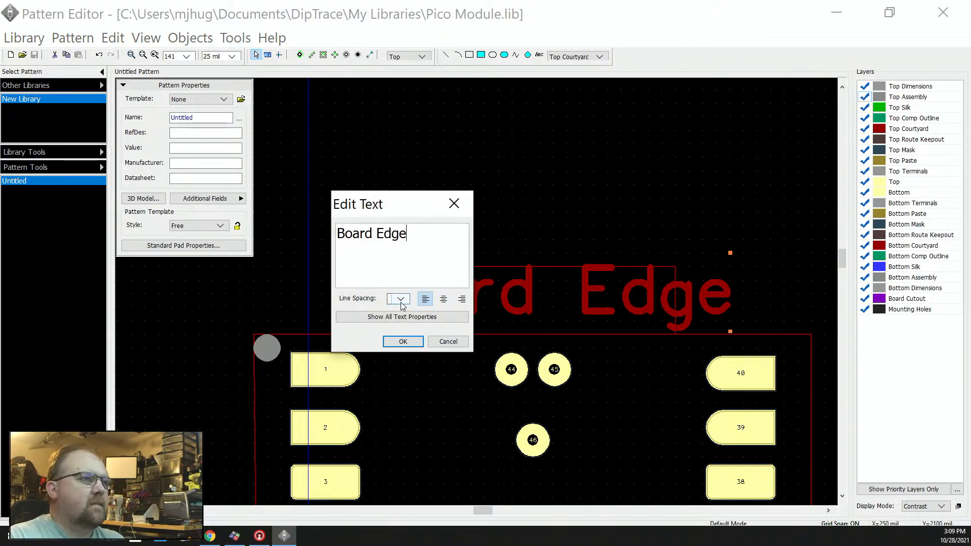
{"action": "left_click", "coordinate": [402, 304]}
{"action": "left_click", "coordinate": [401, 316]}
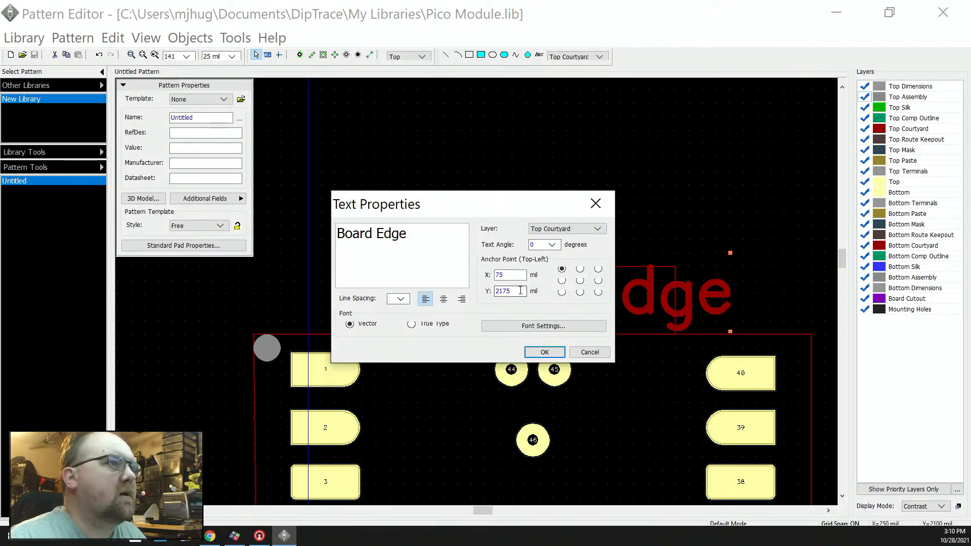
{"action": "left_click", "coordinate": [495, 326]}
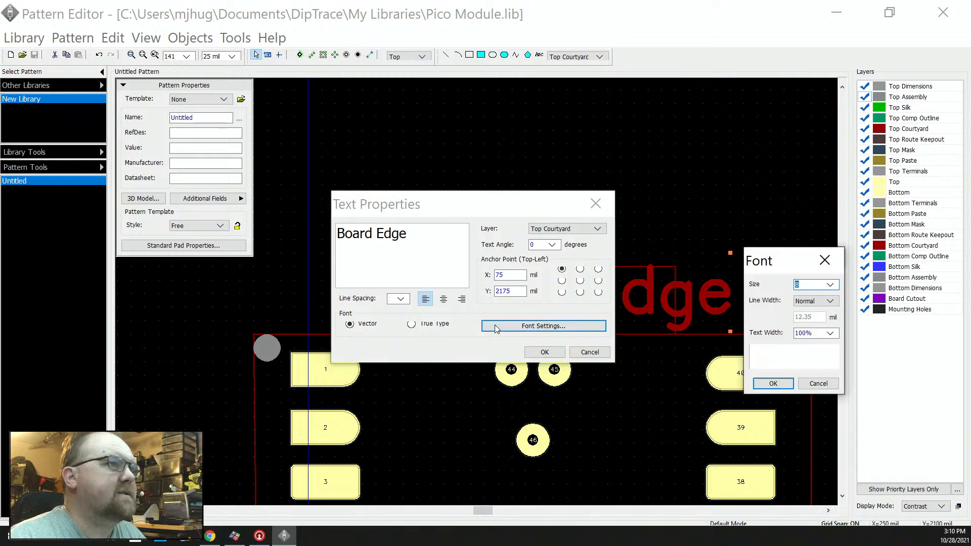
{"action": "left_click", "coordinate": [829, 284]}
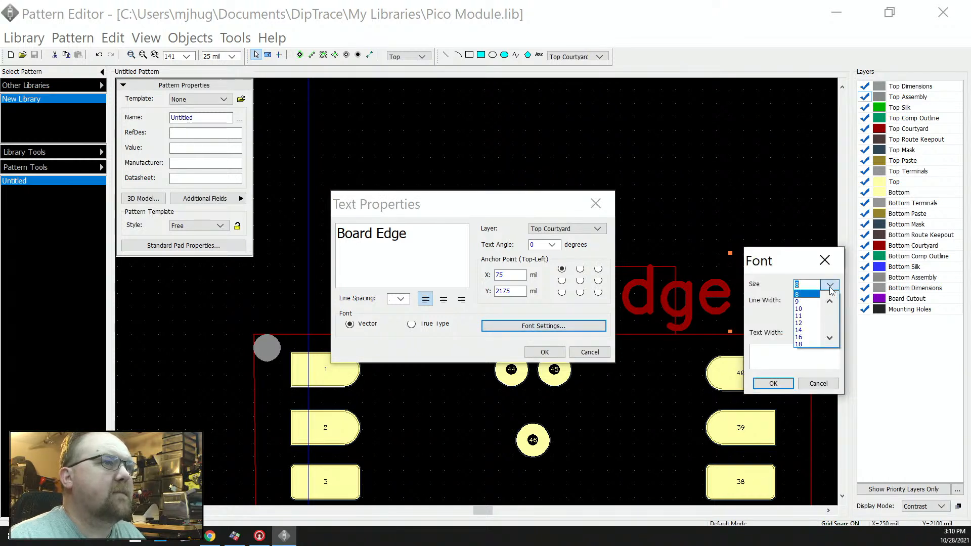
{"action": "left_click", "coordinate": [830, 302]}
{"action": "left_click", "coordinate": [830, 303]}
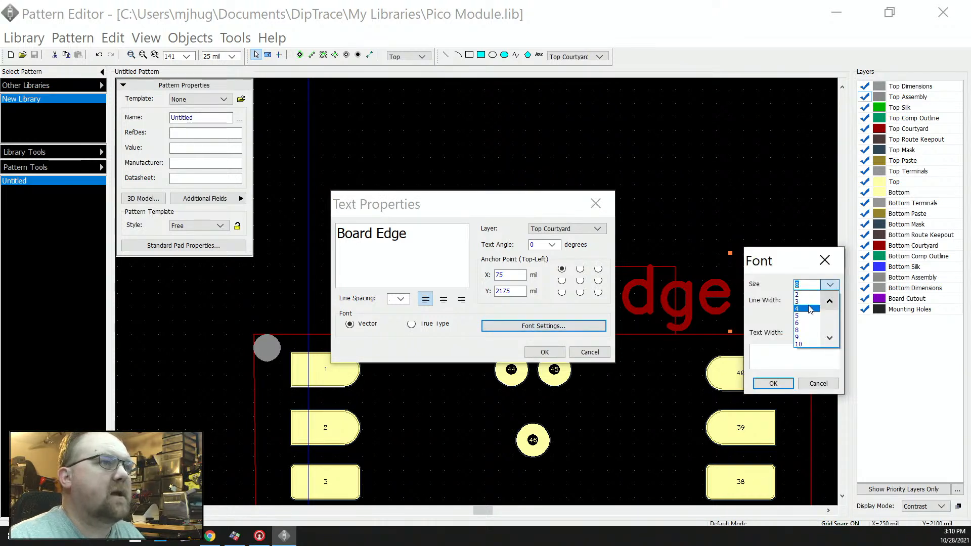
{"action": "left_click", "coordinate": [809, 302]}
{"action": "left_click", "coordinate": [774, 384]}
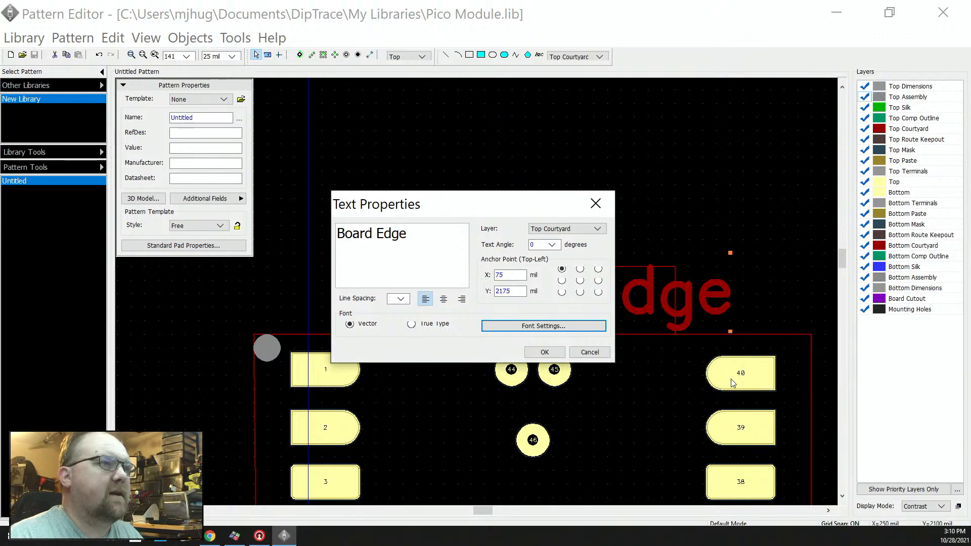
{"action": "left_click", "coordinate": [545, 352]}
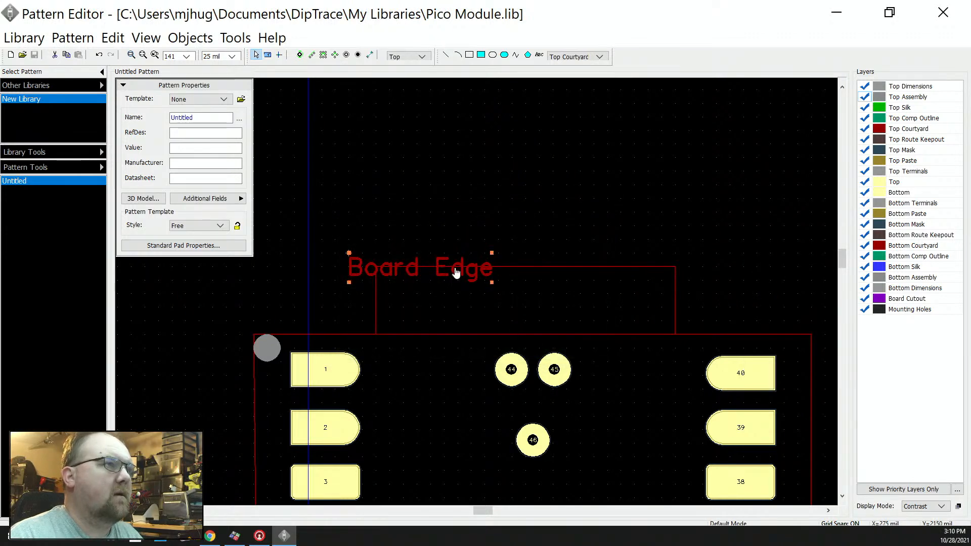
{"action": "left_click_drag", "start_coordinate": [461, 273], "coordinate": [562, 300]}
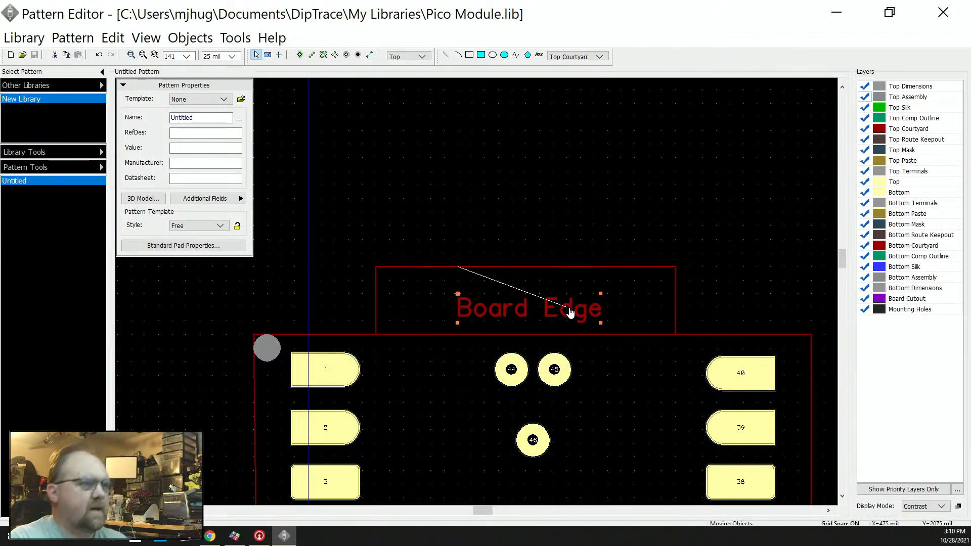
{"action": "left_click", "coordinate": [569, 303]}
- Examine the whole footprint from the board edge rectangle to the dimensioned pads at the opposite end
{"action": "scroll", "coordinate": [552, 272], "scroll_direction": "down", "scroll_amount": 3}
{"action": "scroll", "coordinate": [550, 270], "scroll_direction": "down", "scroll_amount": 2}
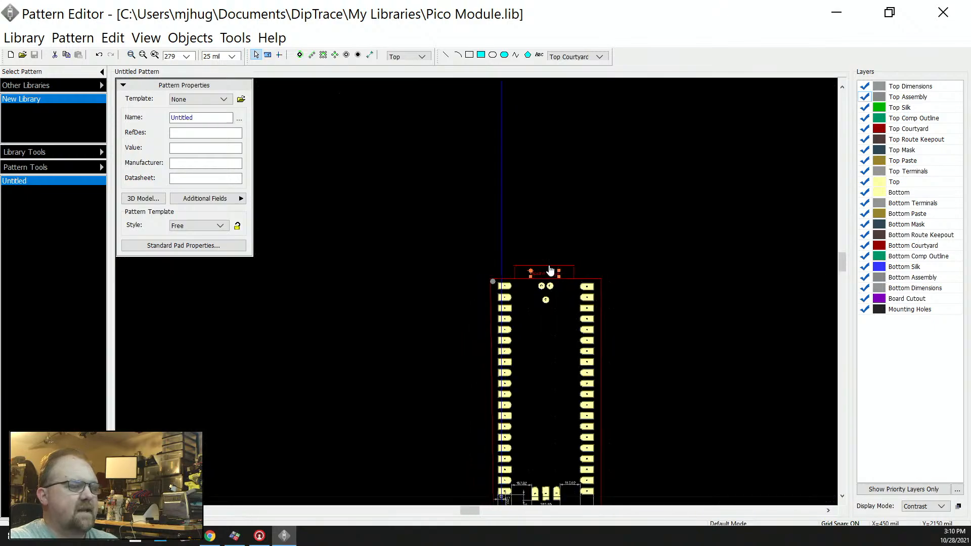
{"action": "scroll", "coordinate": [550, 270], "scroll_direction": "down", "scroll_amount": 1}
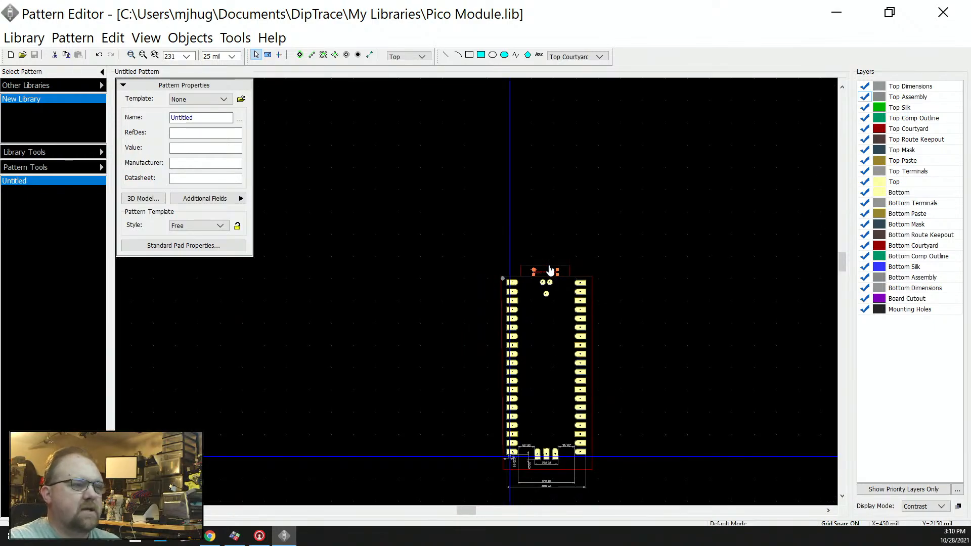
{"action": "scroll", "coordinate": [564, 379], "scroll_direction": "up", "scroll_amount": 2}
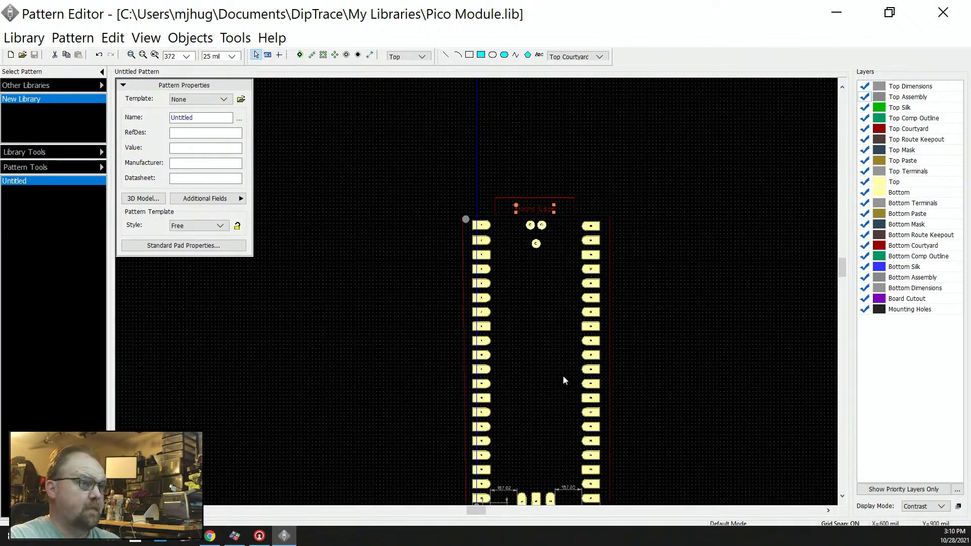
{"action": "scroll", "coordinate": [563, 375], "scroll_direction": "up", "scroll_amount": 2}
{"action": "scroll", "coordinate": [525, 244], "scroll_direction": "down", "scroll_amount": 8}
{"action": "scroll", "coordinate": [547, 363], "scroll_direction": "up", "scroll_amount": 9}
{"action": "scroll", "coordinate": [499, 201], "scroll_direction": "up", "scroll_amount": 1}
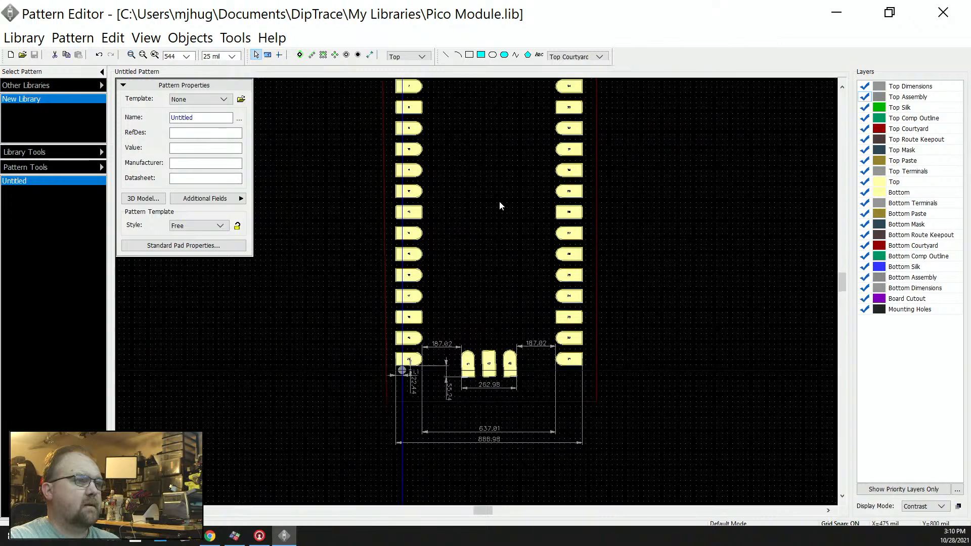
{"action": "scroll", "coordinate": [499, 205], "scroll_direction": "up", "scroll_amount": 1}
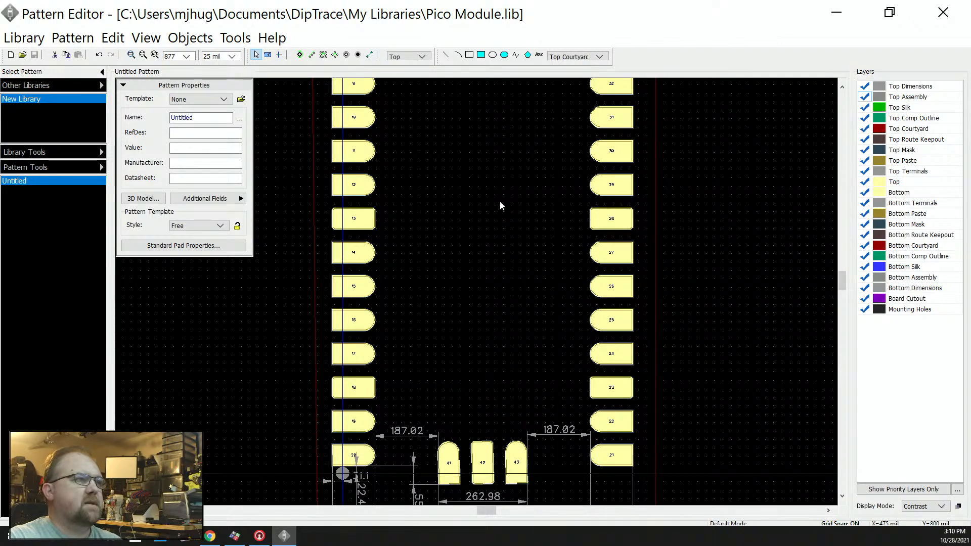
- Name the pattern "Pico Module" and set its RefDes to U, value to Pico and manufacturer to Raspberry Pi
{"action": "double_click", "coordinate": [195, 117]}
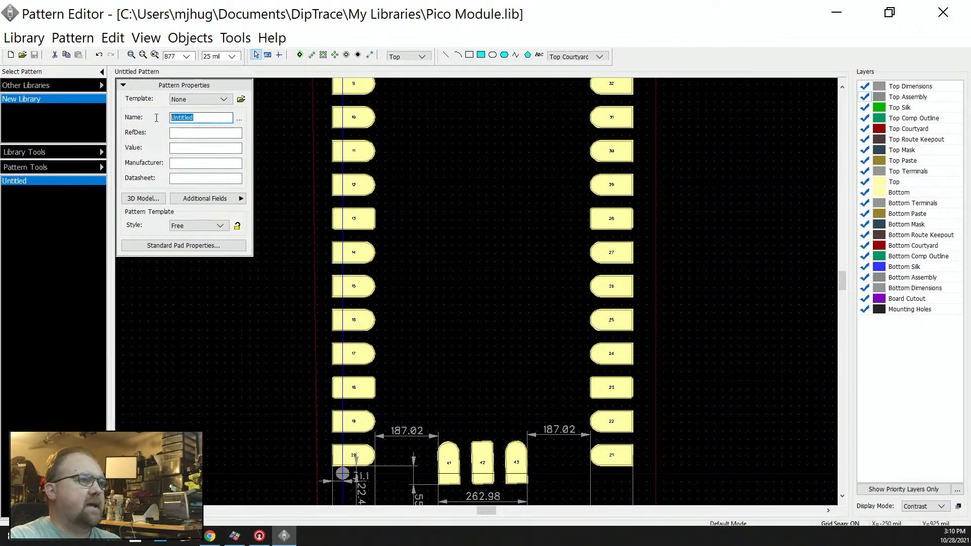
{"action": "type", "text": "Pi"}
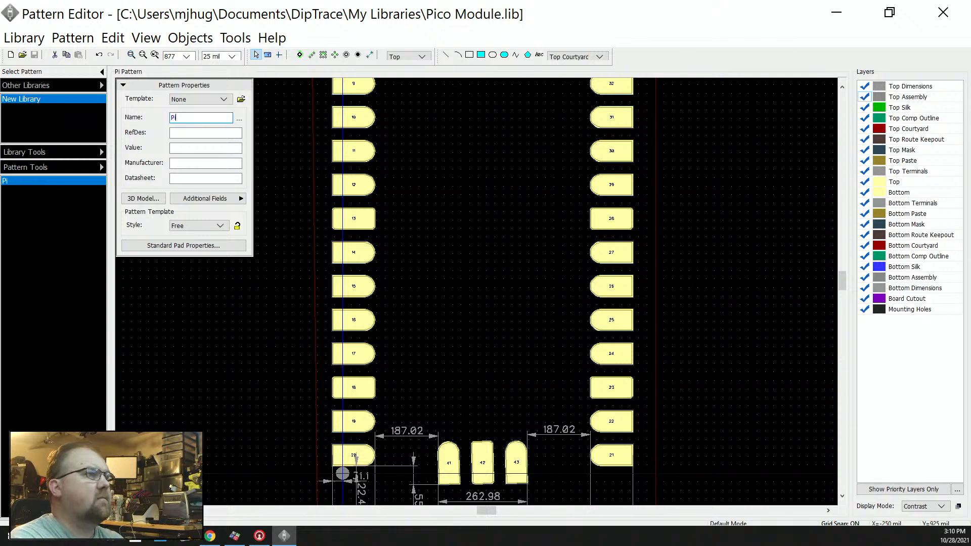
{"action": "type", "text": "co Module"}
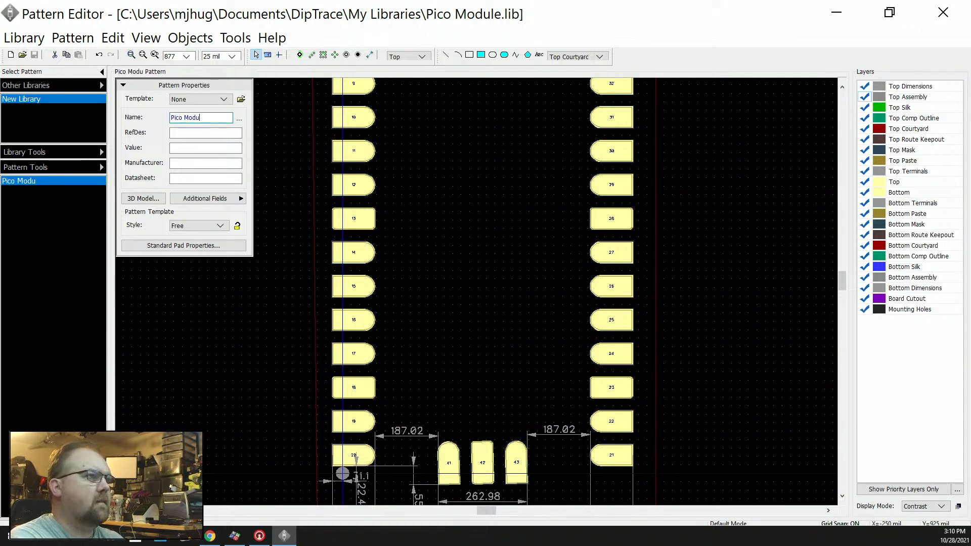
{"action": "key", "text": "Tab"}
{"action": "type", "text": "U"}
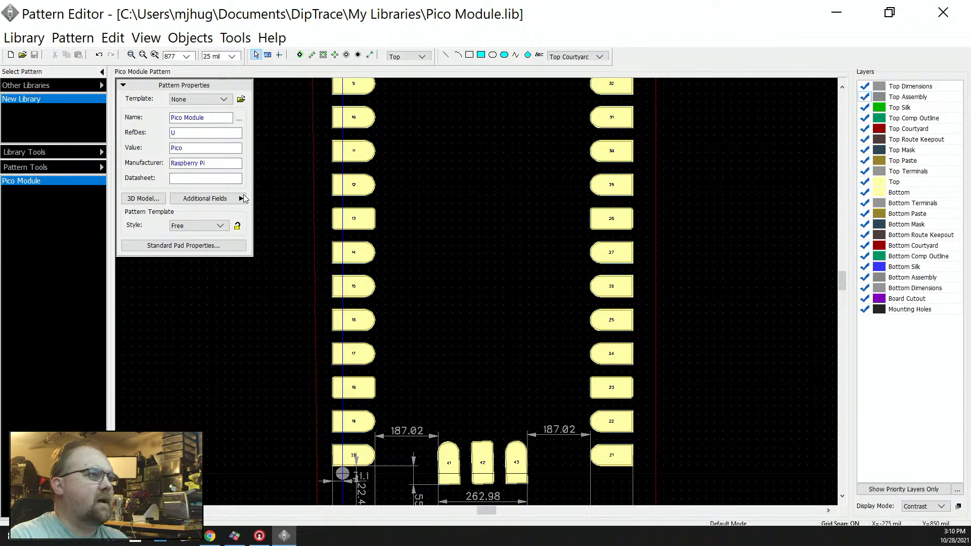
{"action": "left_click", "coordinate": [144, 198]}
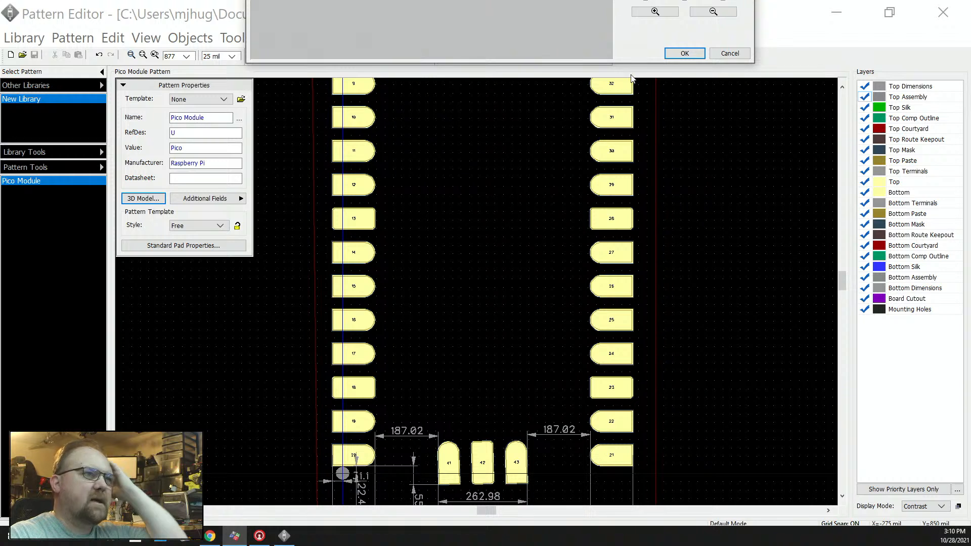
{"action": "left_click", "coordinate": [727, 55]}
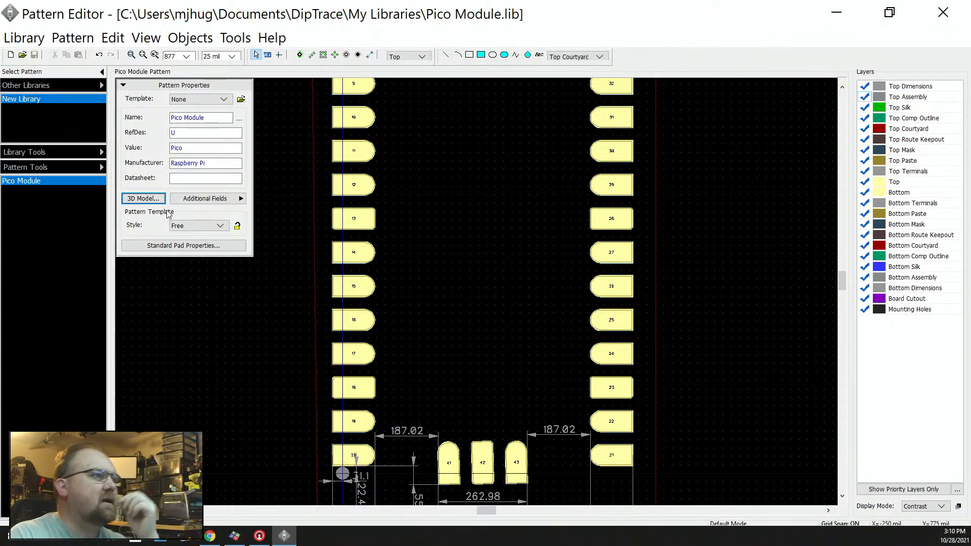
{"action": "left_click", "coordinate": [148, 199]}
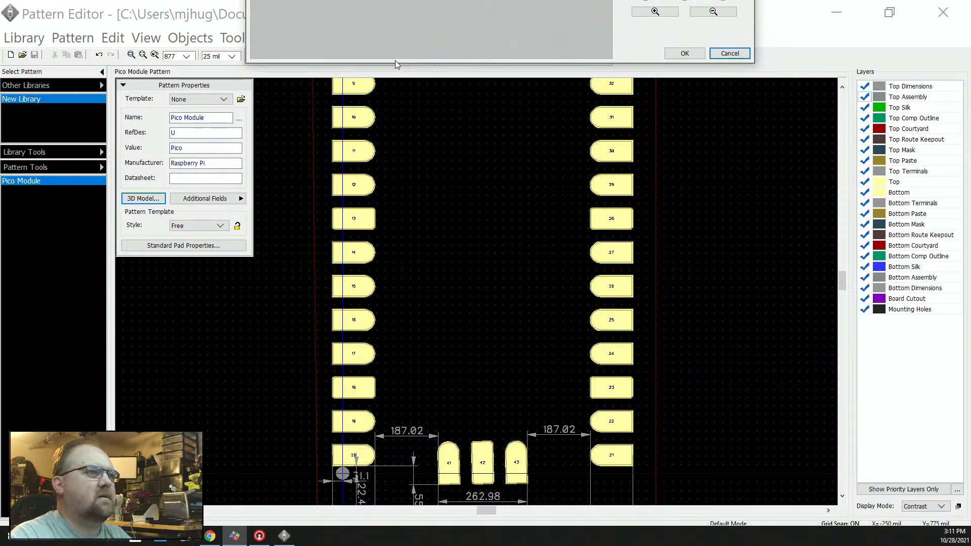
{"action": "left_click", "coordinate": [730, 54]}
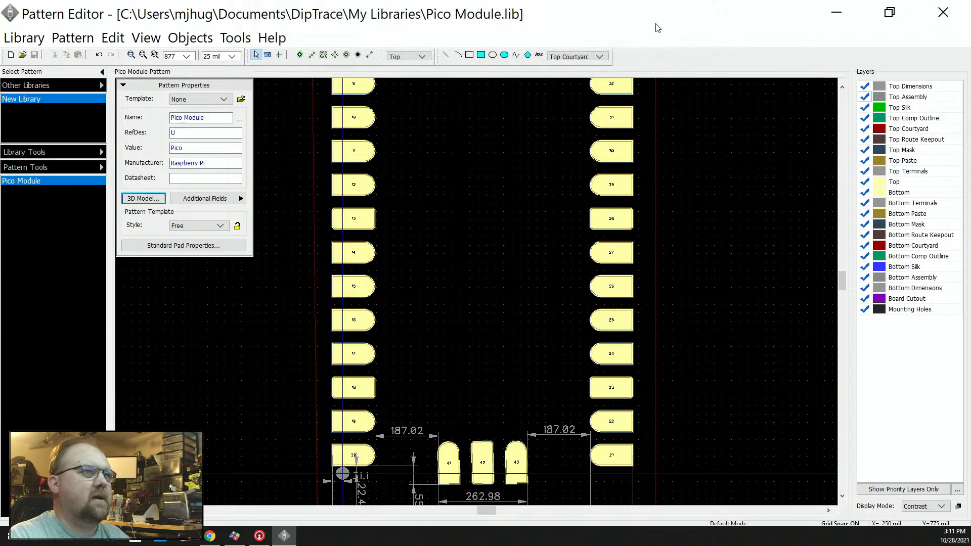
{"action": "left_click_drag", "start_coordinate": [653, 19], "coordinate": [482, 262]}
{"action": "left_click", "coordinate": [480, 254]}
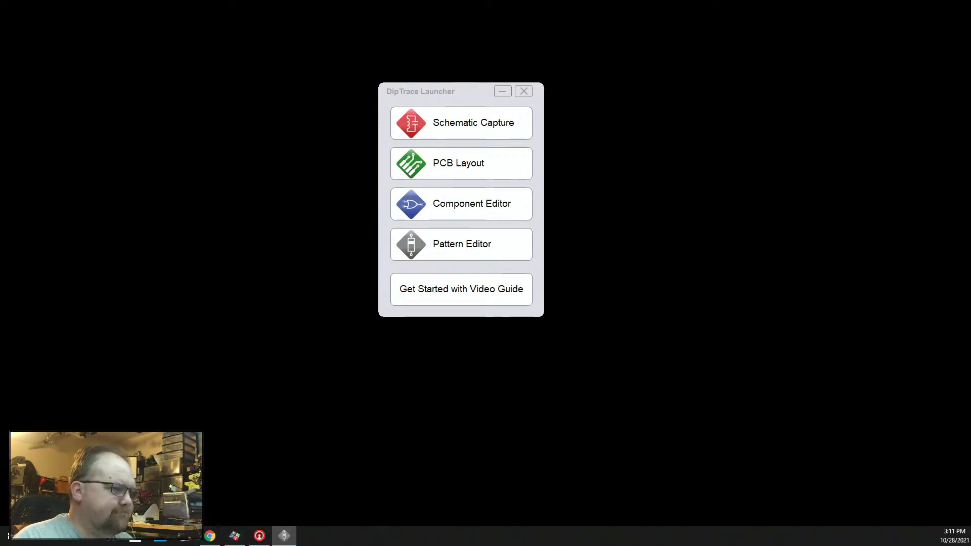
{"action": "left_click_drag", "start_coordinate": [0, 60], "coordinate": [442, 202]}
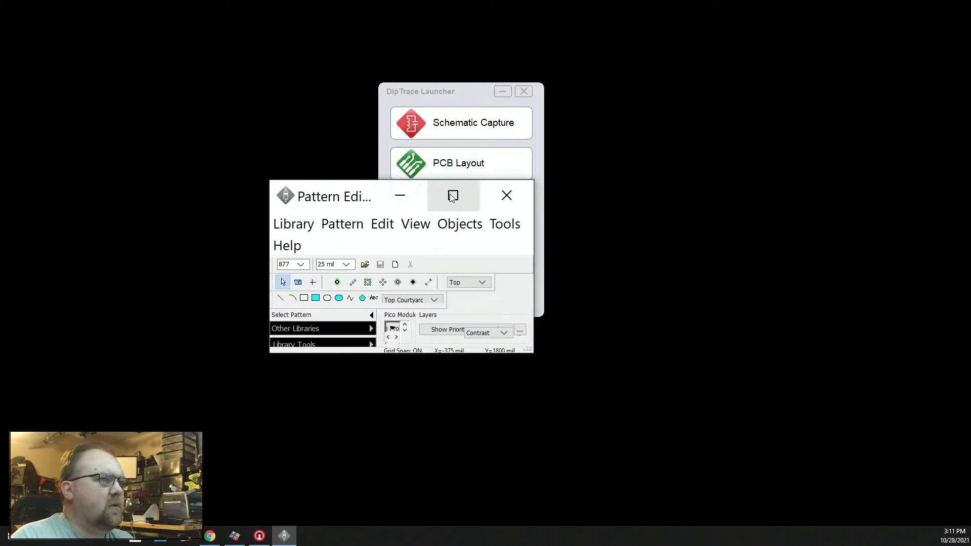
{"action": "left_click", "coordinate": [453, 196]}
{"action": "left_click", "coordinate": [72, 38]}
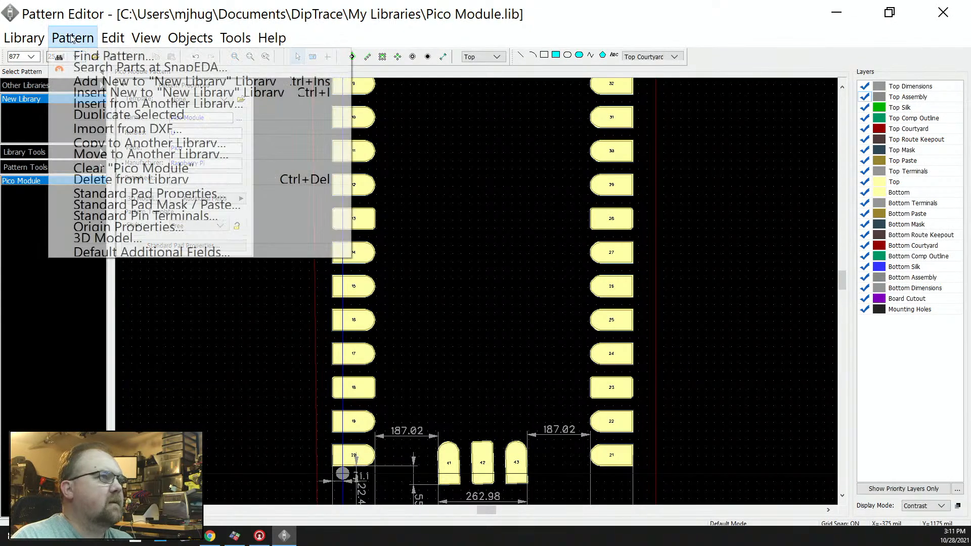
{"action": "left_click", "coordinate": [114, 238]}
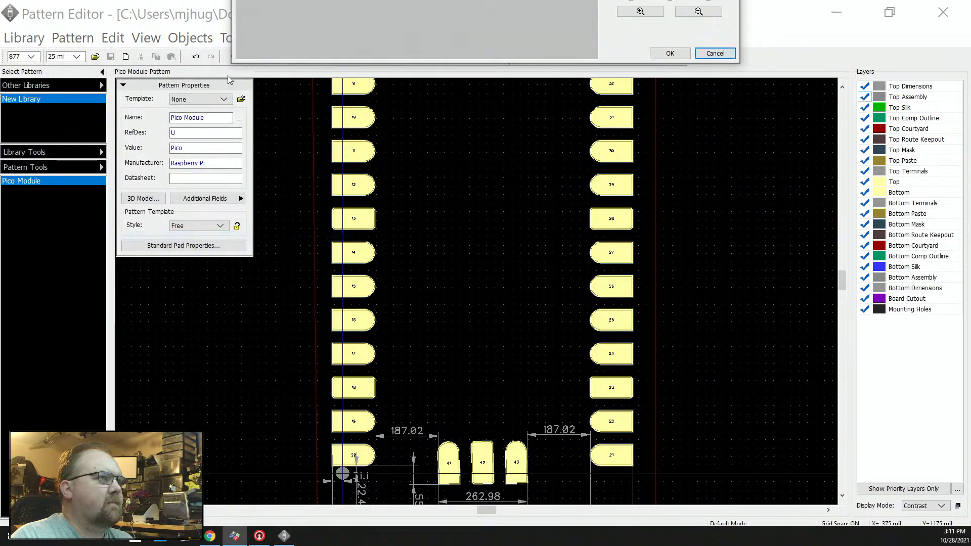
{"action": "left_click", "coordinate": [732, 54]}
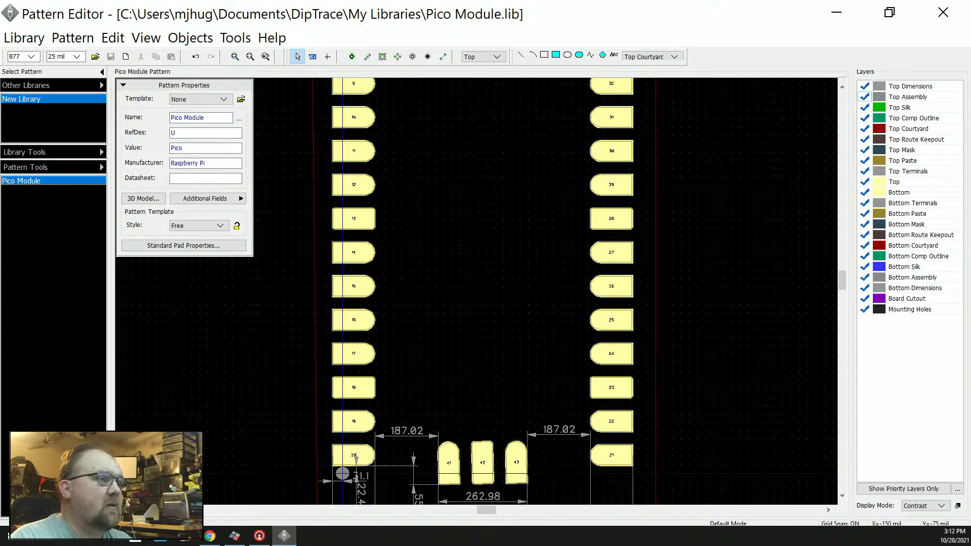
- Switch to Chrome and search the web for "pico 3d model" in a new tab
{"action": "left_click", "coordinate": [208, 537]}
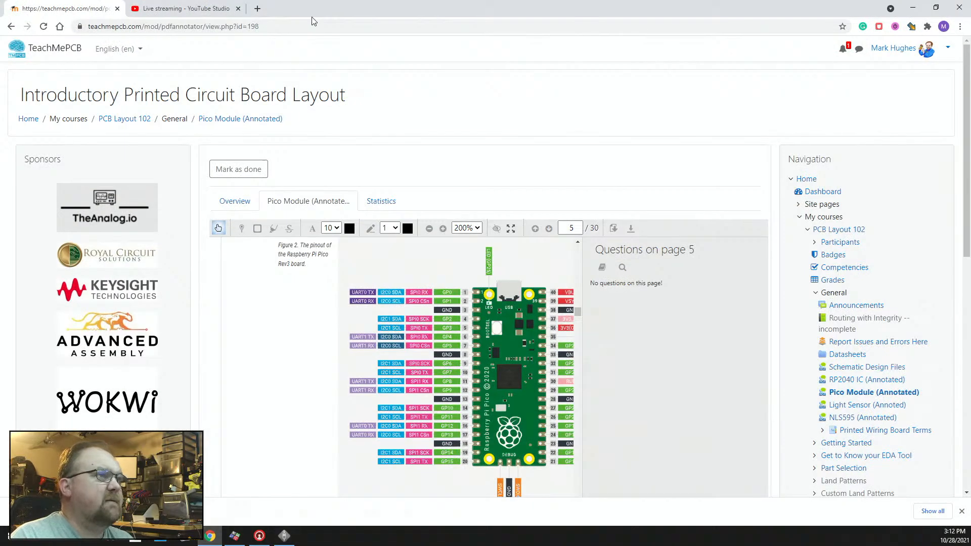
{"action": "left_click", "coordinate": [257, 8]}
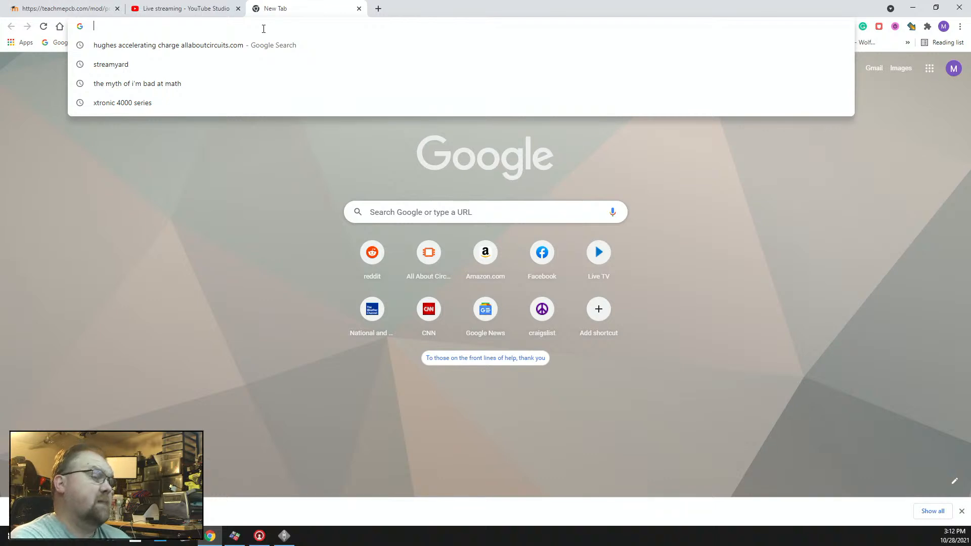
{"action": "type", "text": "pico"}
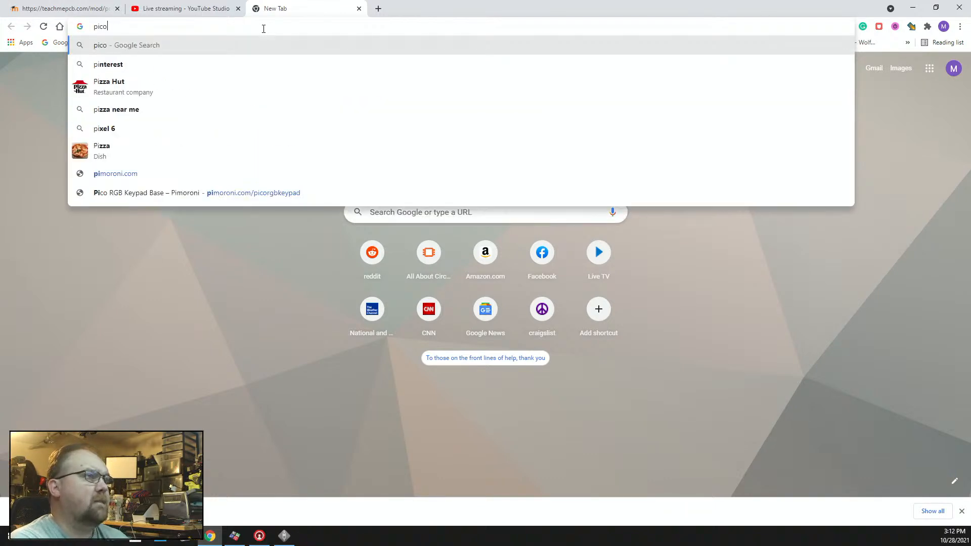
{"action": "type", "text": " 3d model"}
{"action": "key", "text": "Return"}
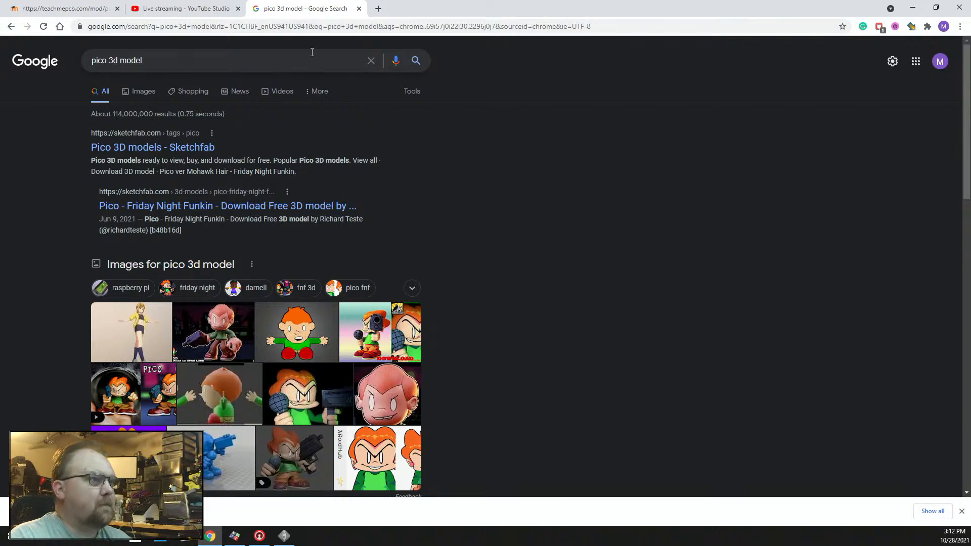
- Change the search to "raspberry pico 3d model" and inspect the Raspberry Pi Pico model on Sketchfab from above
{"action": "double_click", "coordinate": [99, 60]}
{"action": "type", "text": "ras"}
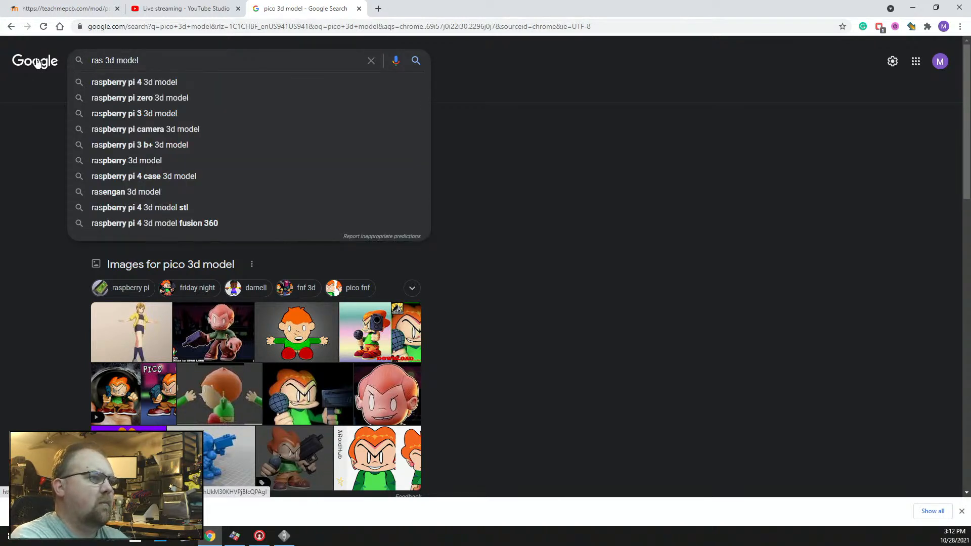
{"action": "type", "text": "pberry pico"}
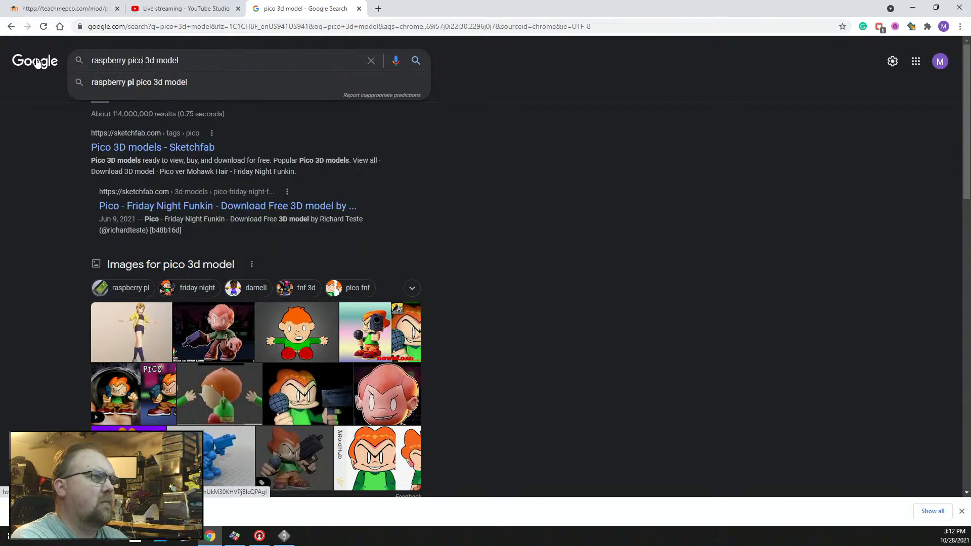
{"action": "key", "text": "Return"}
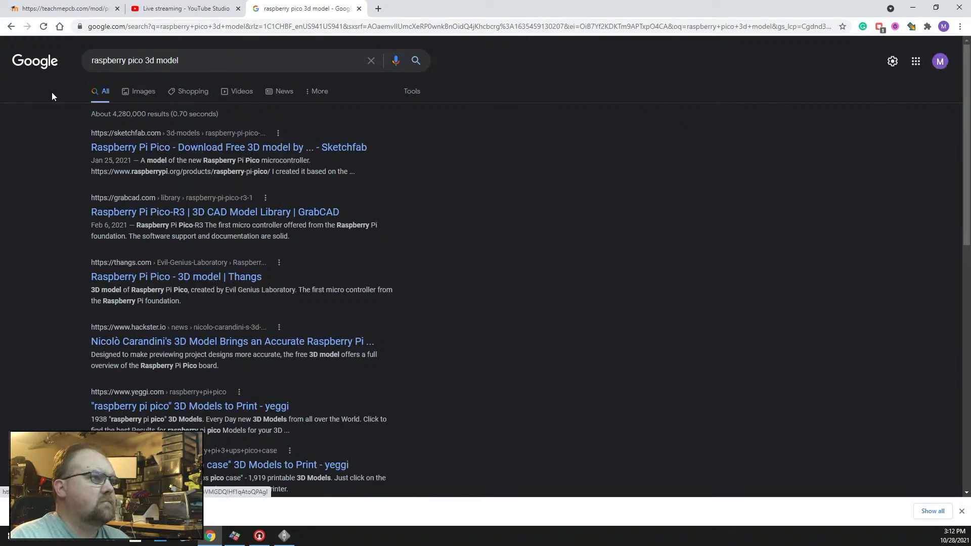
{"action": "left_click", "coordinate": [124, 145]}
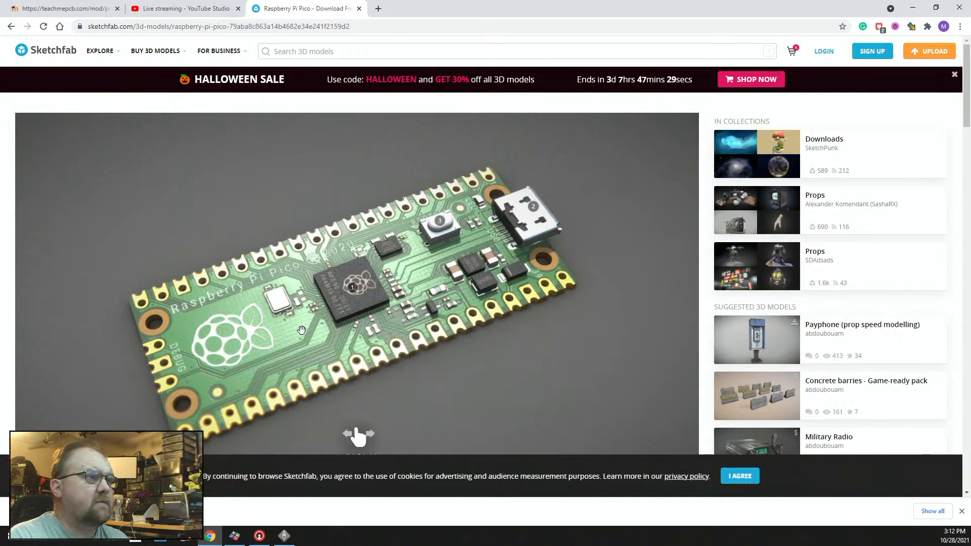
{"action": "left_click_drag", "start_coordinate": [306, 338], "coordinate": [354, 303]}
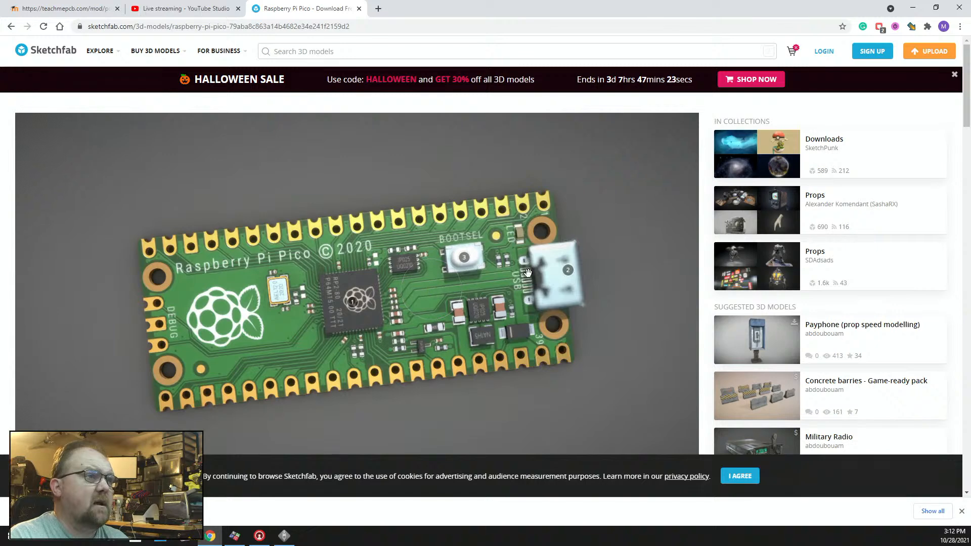
- Accept the Sketchfab cookie notice and reduce Chrome to a smaller window in front of the Pattern Editor
{"action": "left_click_drag", "start_coordinate": [527, 273], "coordinate": [559, 253]}
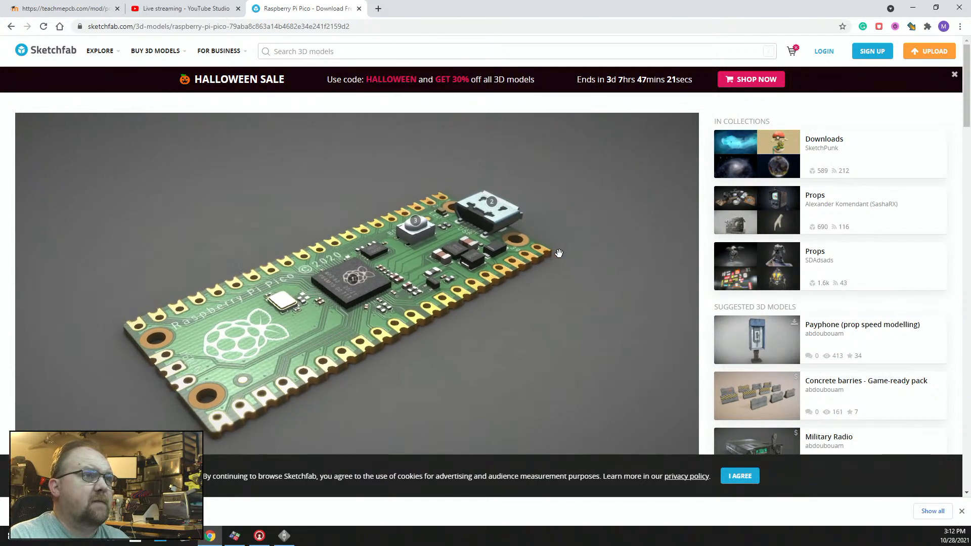
{"action": "left_click", "coordinate": [738, 478]}
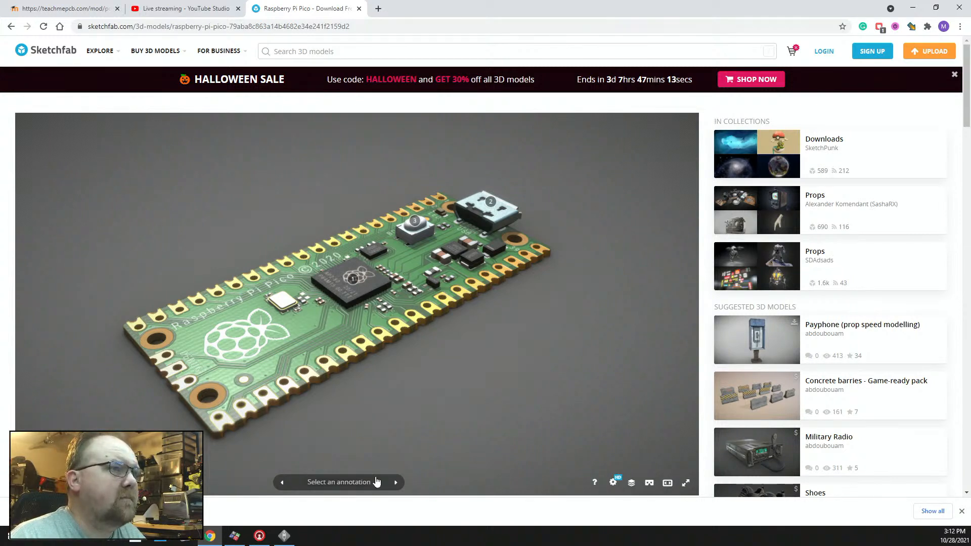
{"action": "left_click_drag", "start_coordinate": [424, 17], "coordinate": [713, 32]}
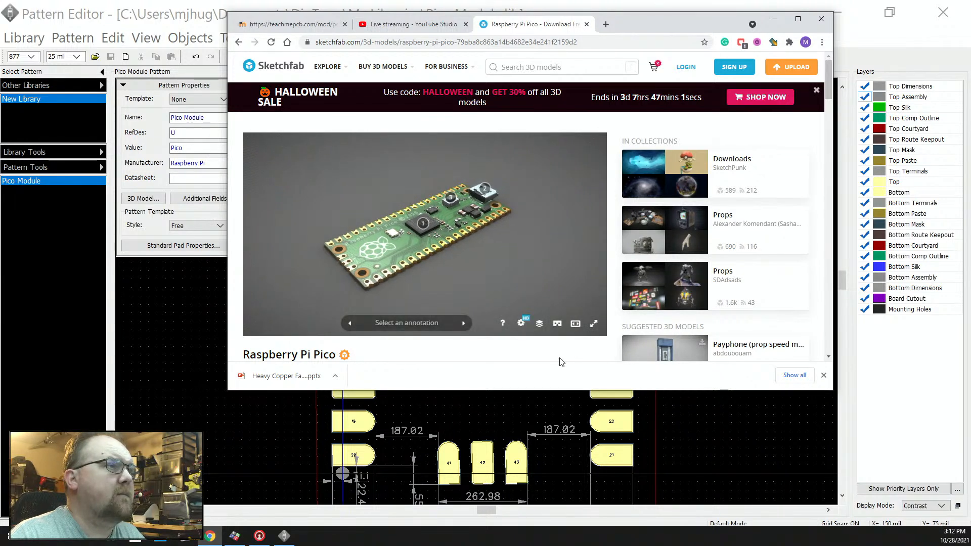
- Review the Raspberry Pi Pico model's description, licence, tags and comments, and inspect its Reset Switch annotation on the board
{"action": "scroll", "coordinate": [559, 362], "scroll_direction": "down", "scroll_amount": 4}
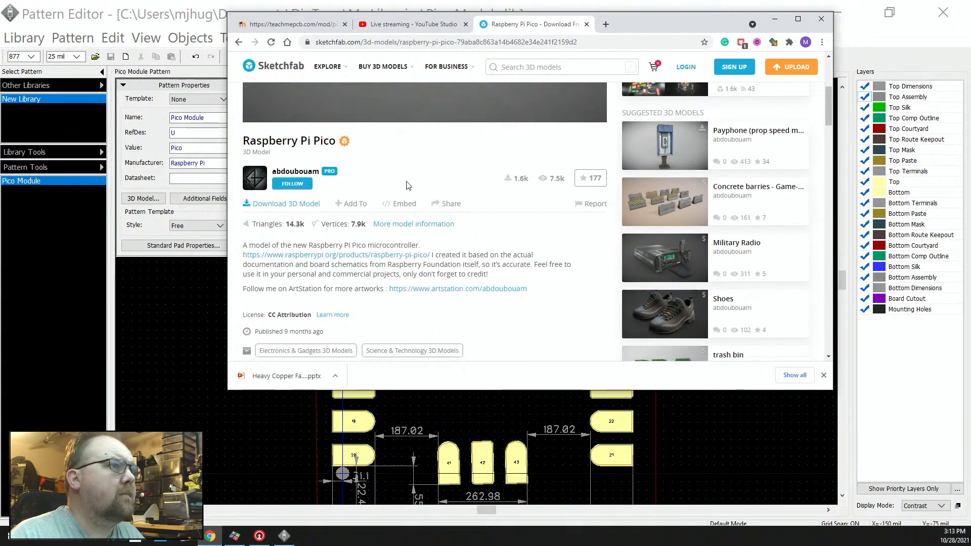
{"action": "scroll", "coordinate": [408, 185], "scroll_direction": "down", "scroll_amount": 2}
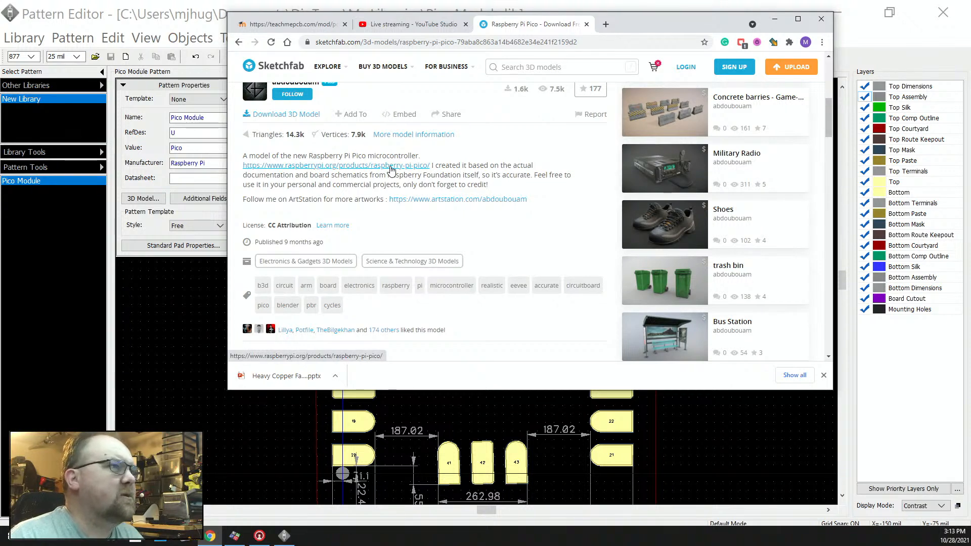
{"action": "scroll", "coordinate": [392, 170], "scroll_direction": "down", "scroll_amount": 3}
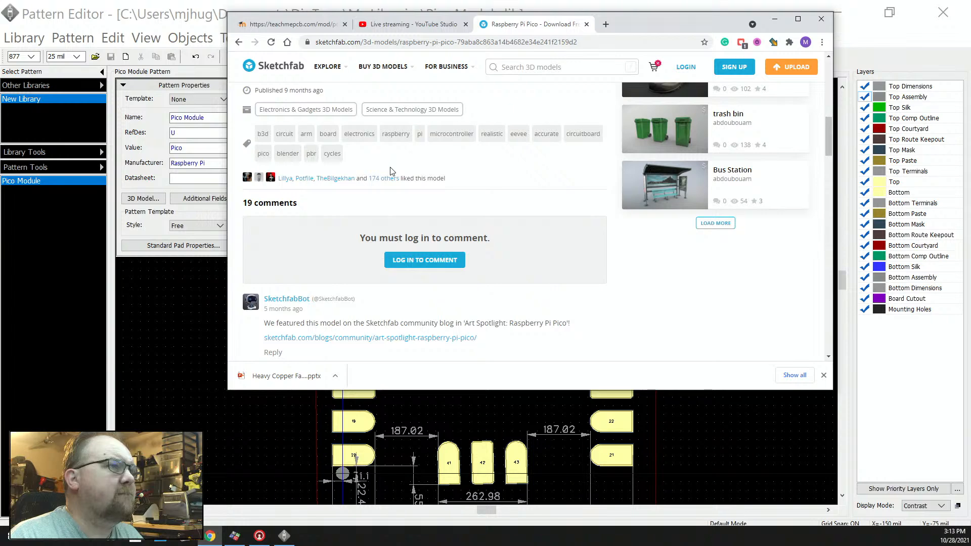
{"action": "scroll", "coordinate": [392, 172], "scroll_direction": "down", "scroll_amount": 3}
{"action": "scroll", "coordinate": [392, 172], "scroll_direction": "up", "scroll_amount": 6}
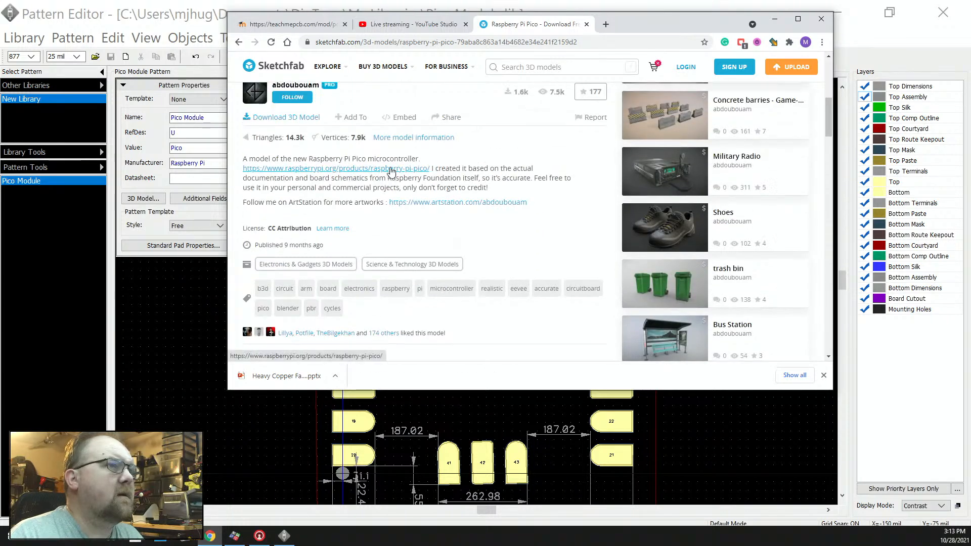
{"action": "scroll", "coordinate": [392, 170], "scroll_direction": "up", "scroll_amount": 6}
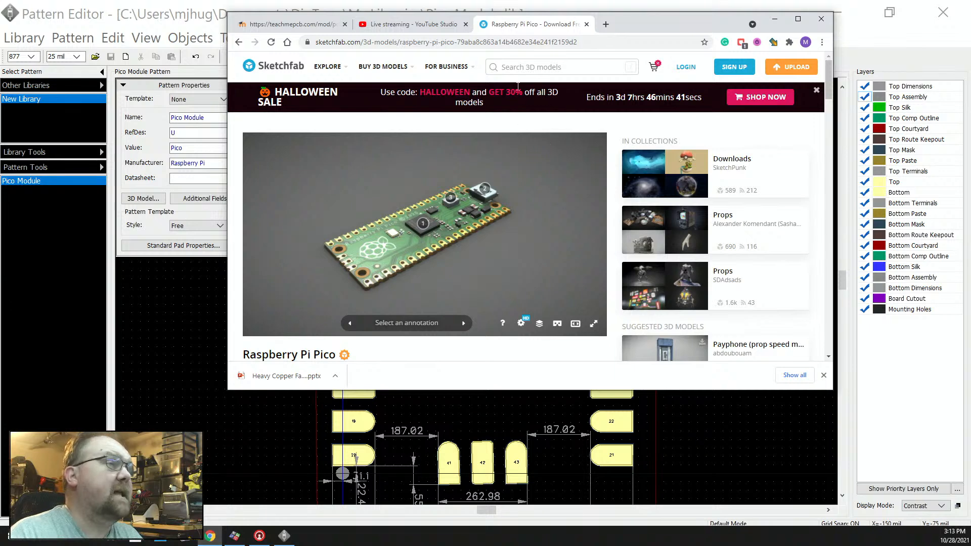
{"action": "left_click", "coordinate": [451, 196]}
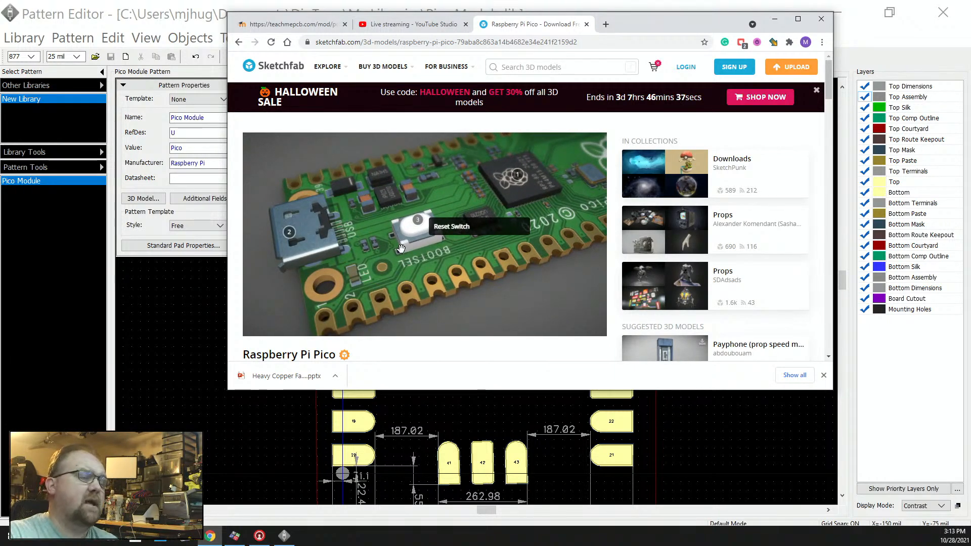
{"action": "scroll", "coordinate": [401, 248], "scroll_direction": "down", "scroll_amount": 2}
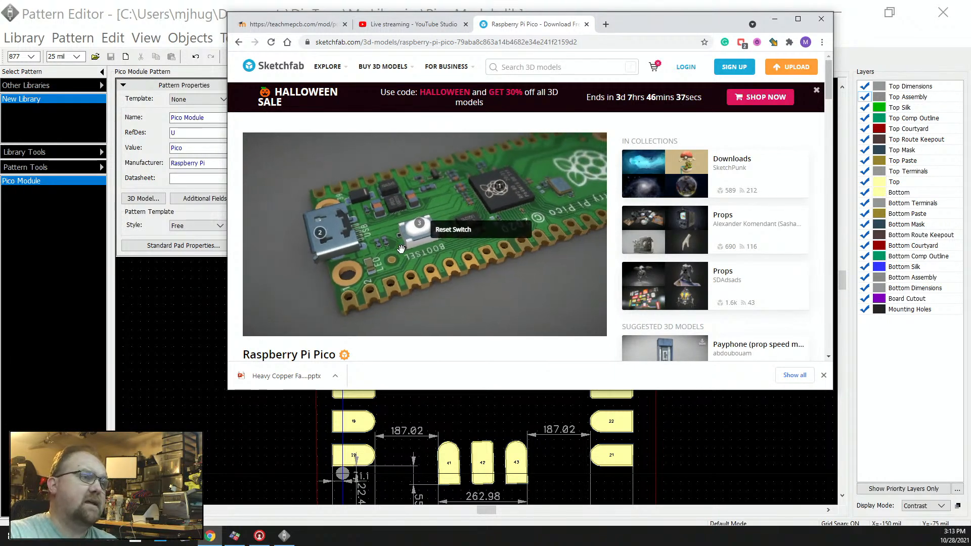
- Switch back to the Pattern Editor, check the Pico Module pattern's 3D model dialog without changing it, and review the whole footprint
{"action": "left_click", "coordinate": [302, 418]}
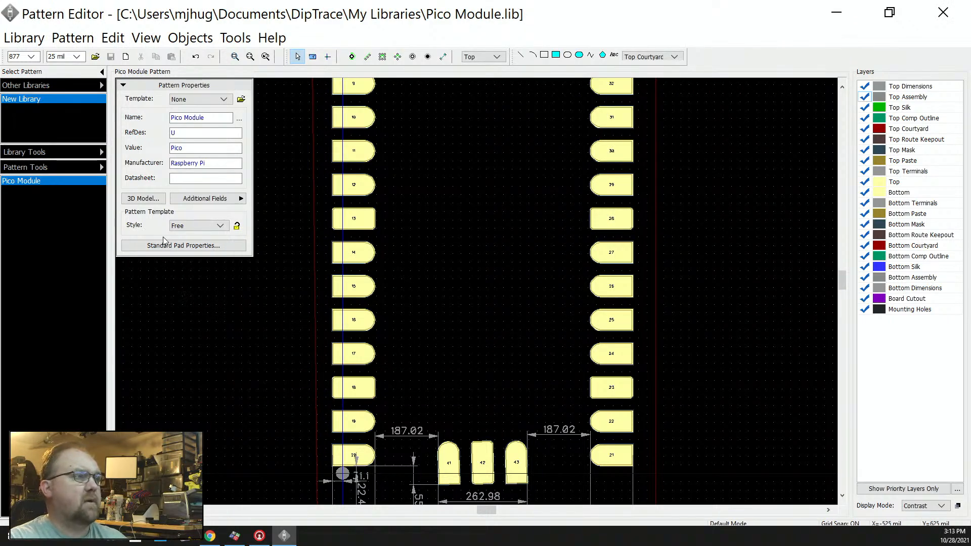
{"action": "left_click", "coordinate": [145, 199]}
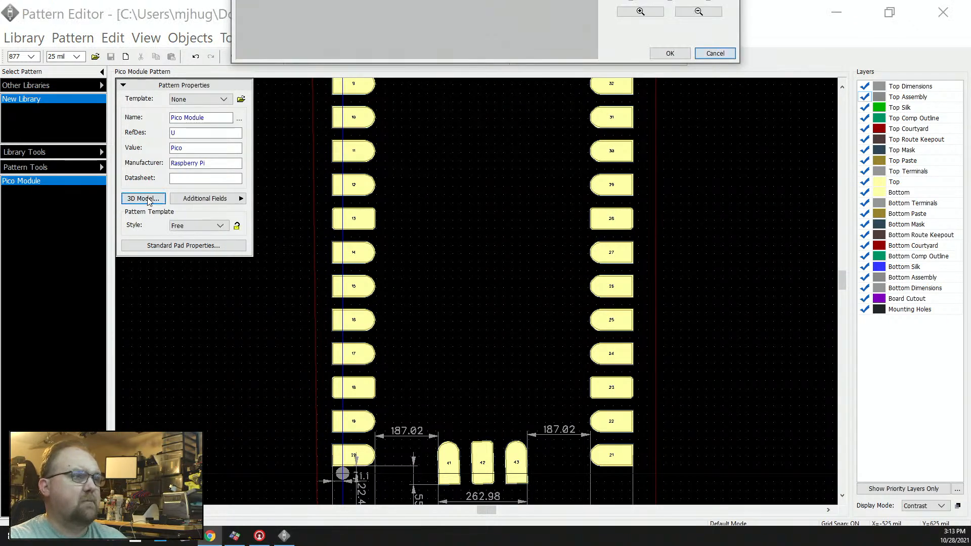
{"action": "left_click", "coordinate": [712, 53]}
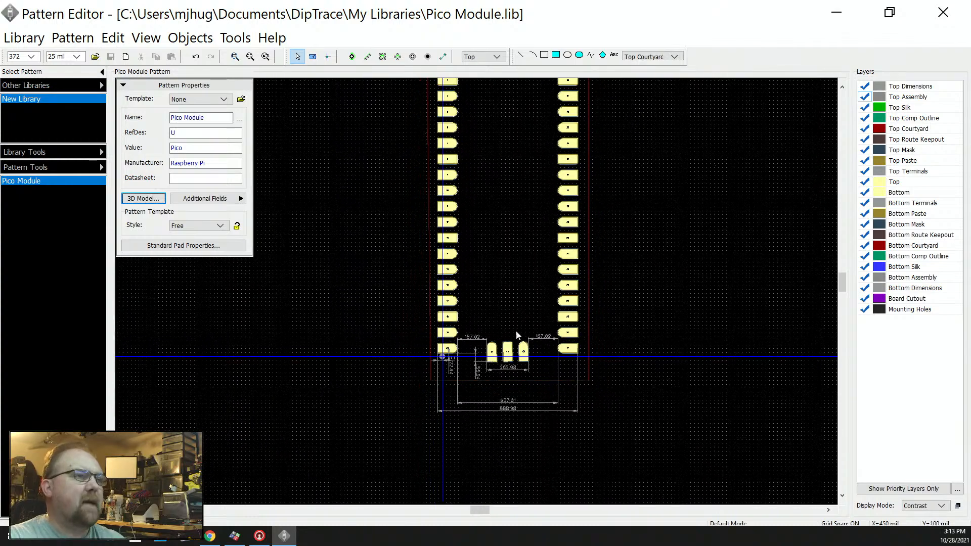
{"action": "scroll", "coordinate": [542, 181], "scroll_direction": "down", "scroll_amount": 2}
{"action": "scroll", "coordinate": [530, 162], "scroll_direction": "up", "scroll_amount": 2}
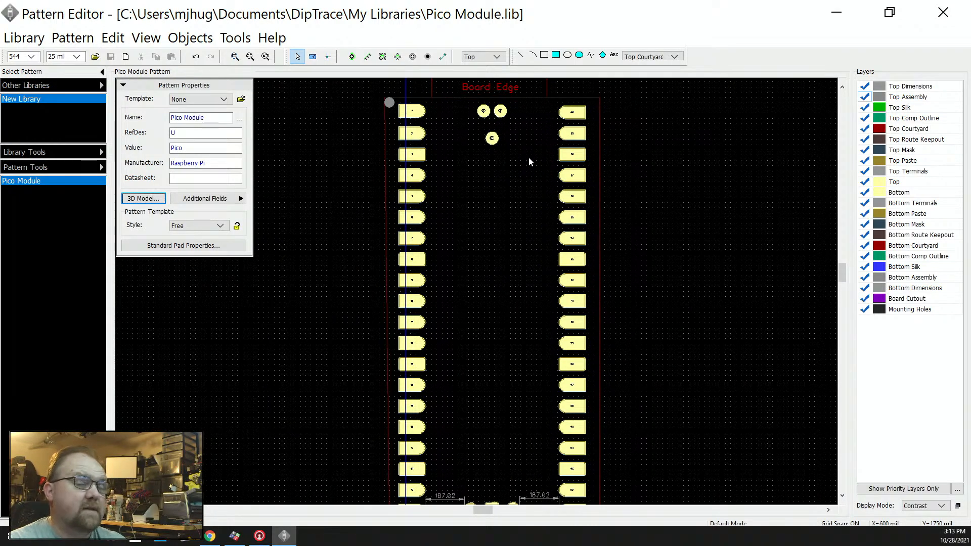
{"action": "scroll", "coordinate": [531, 209], "scroll_direction": "down", "scroll_amount": 1}
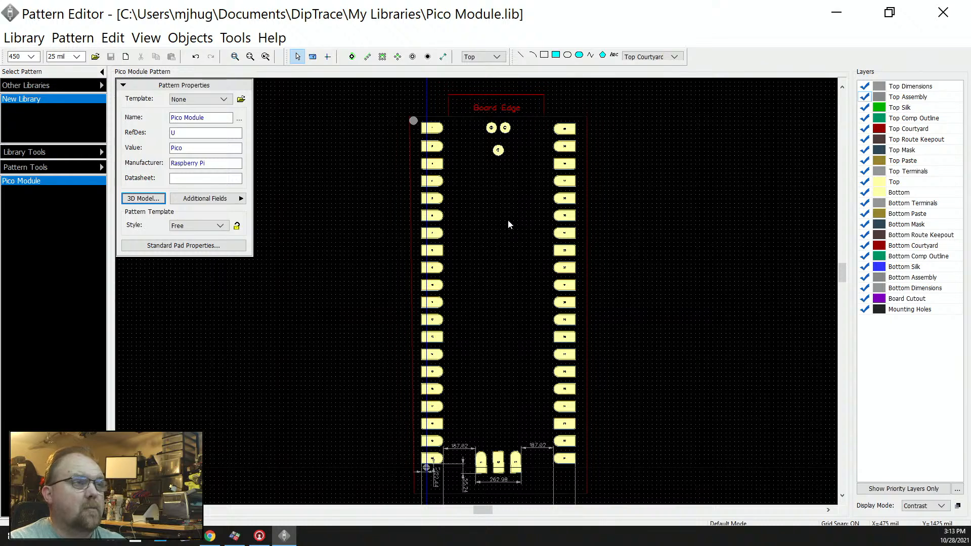